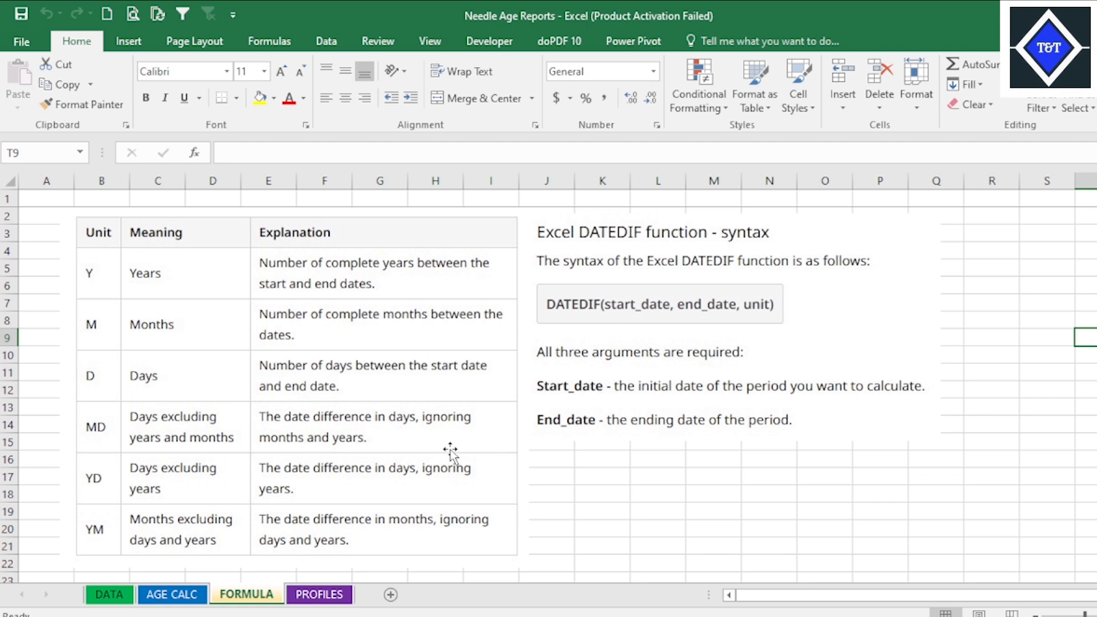
- Open the AGE CALC sheet and examine the existing age formulas in cells E3 and E4
left_click(173, 597)
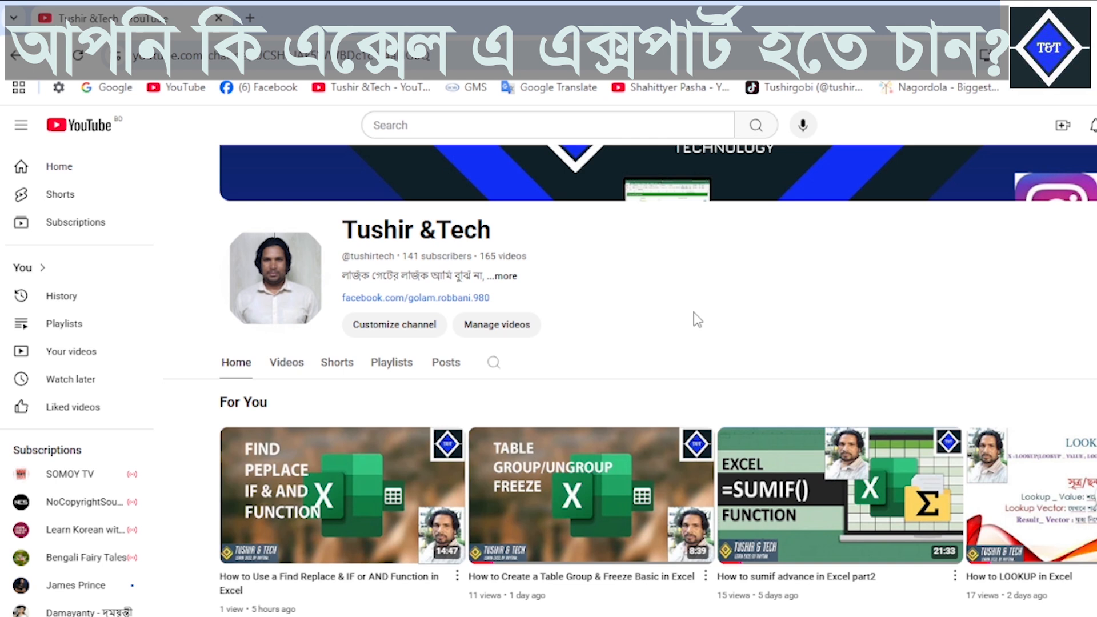
left_click(769, 616)
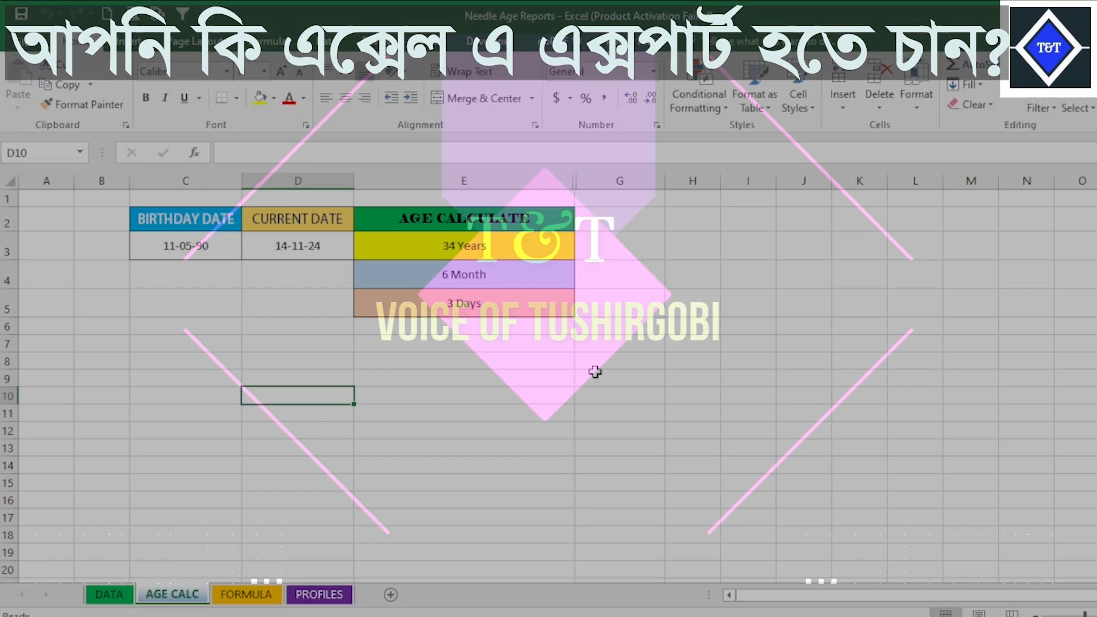
left_click(596, 363)
left_click(483, 249)
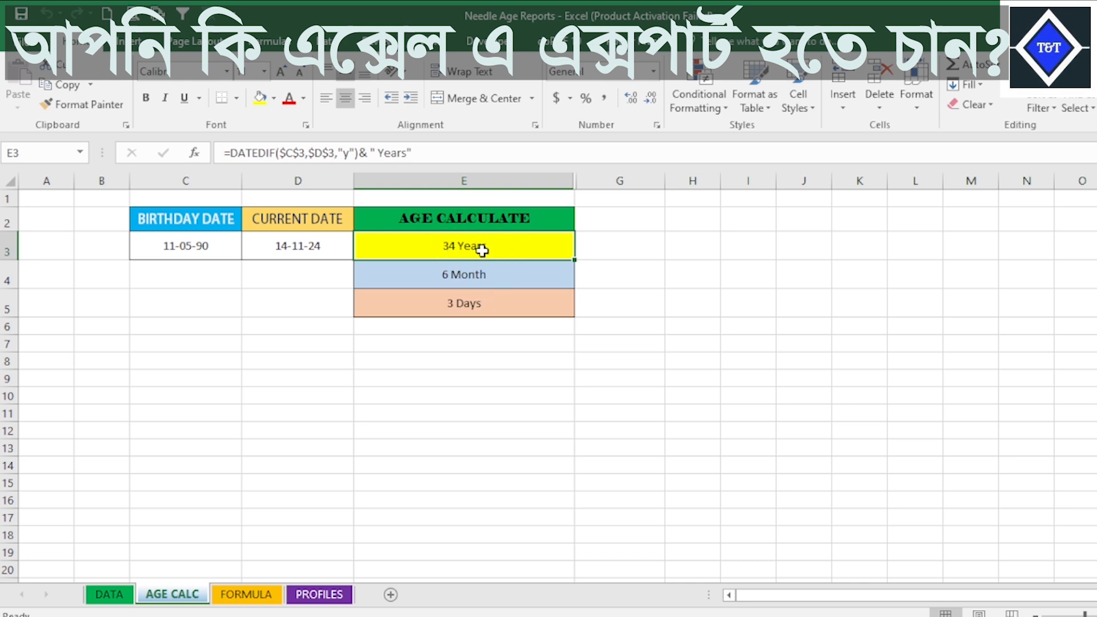
left_click(495, 280)
left_click(506, 248)
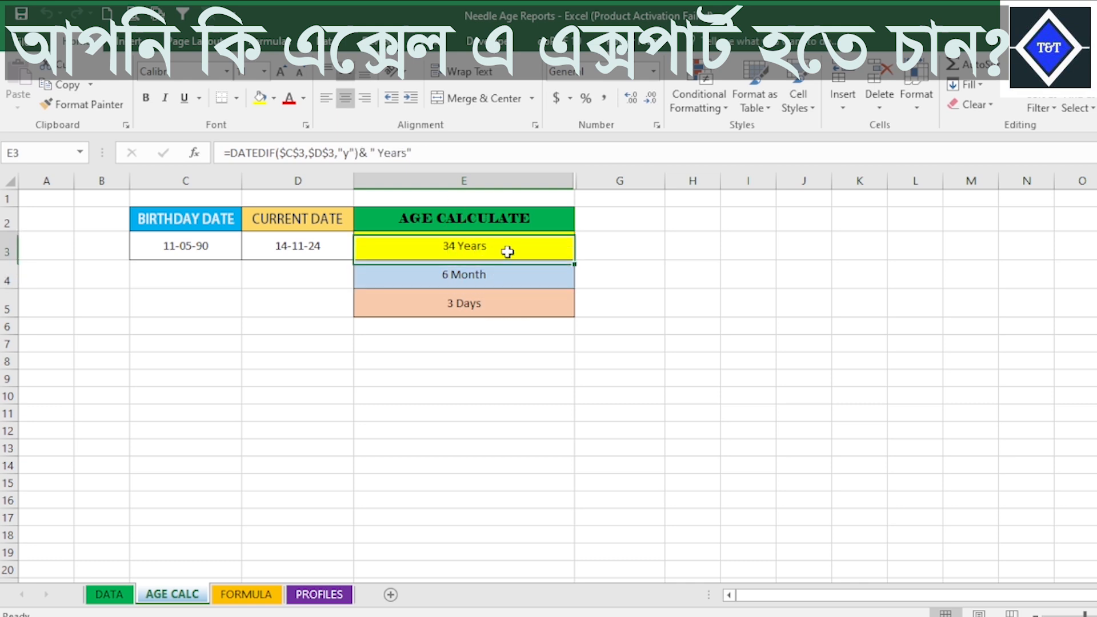
left_click(507, 274)
- Clear the contents of E3:E5 under AGE CALCULATE and select cell E3
left_click_drag(507, 245, 502, 311)
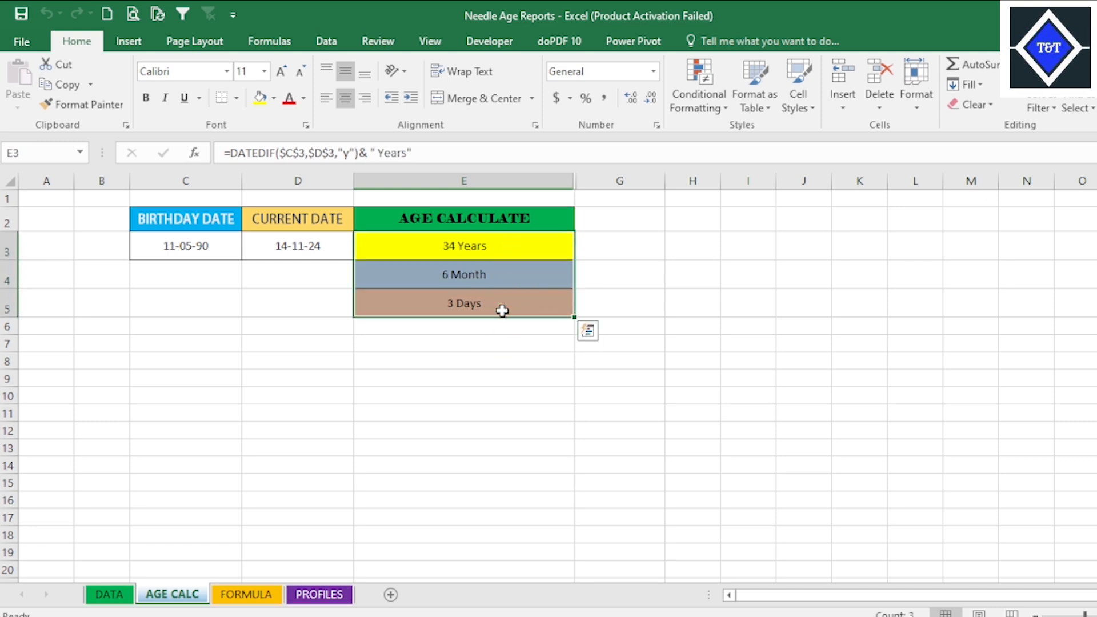
key("Delete")
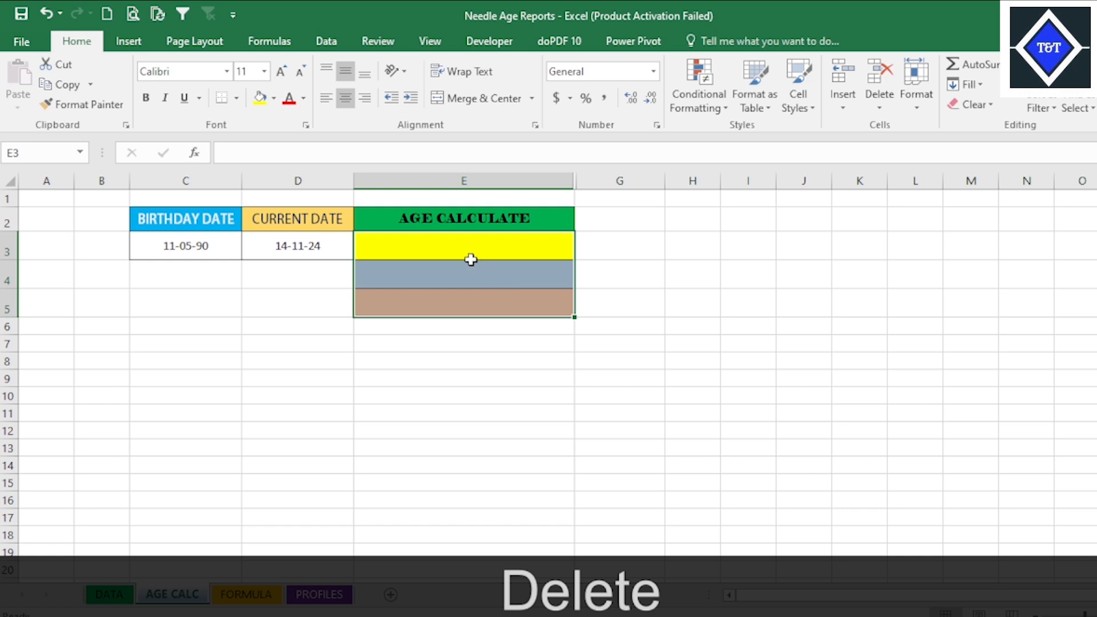
key("shift+Up")
left_click(467, 248)
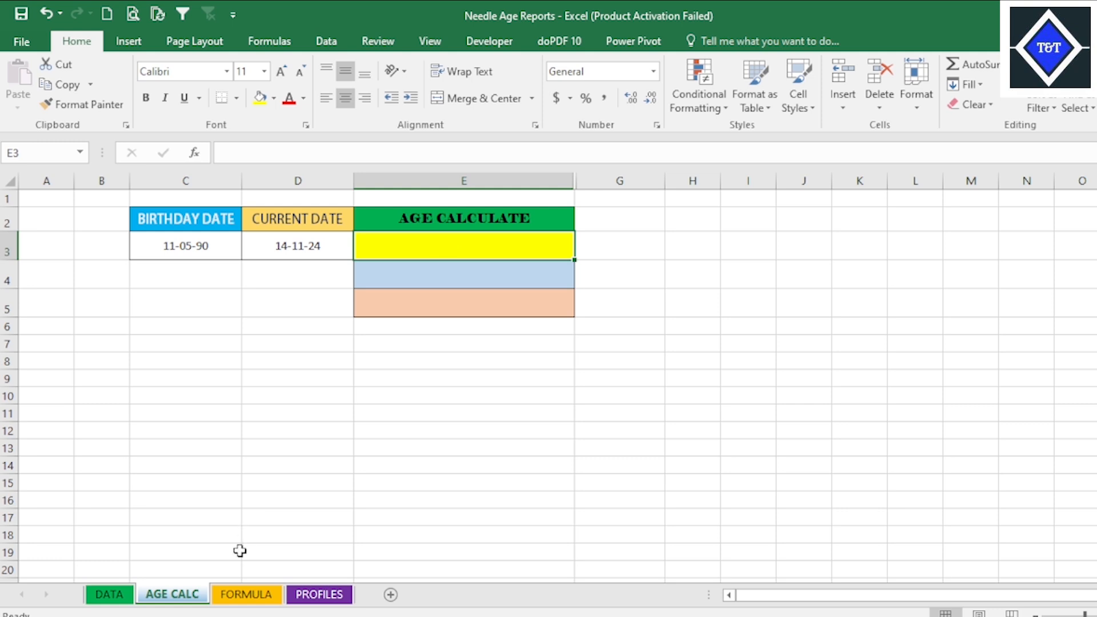
- Review the DATEDIF syntax and unit table on the FORMULA sheet, and return to AGE CALC
left_click(264, 599)
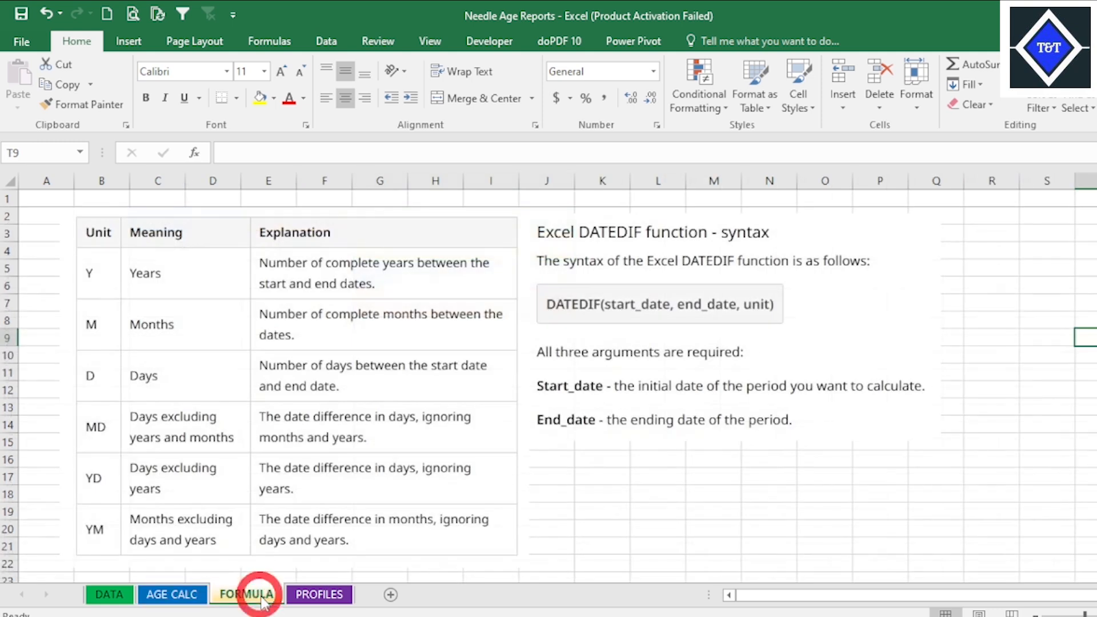
left_click(1026, 289)
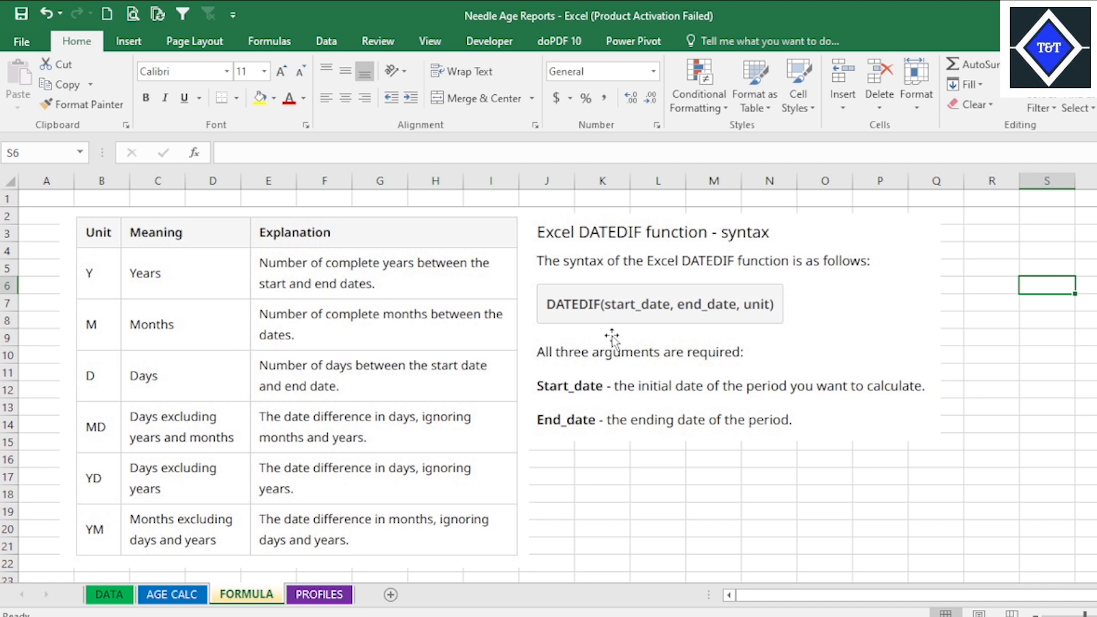
left_click(186, 595)
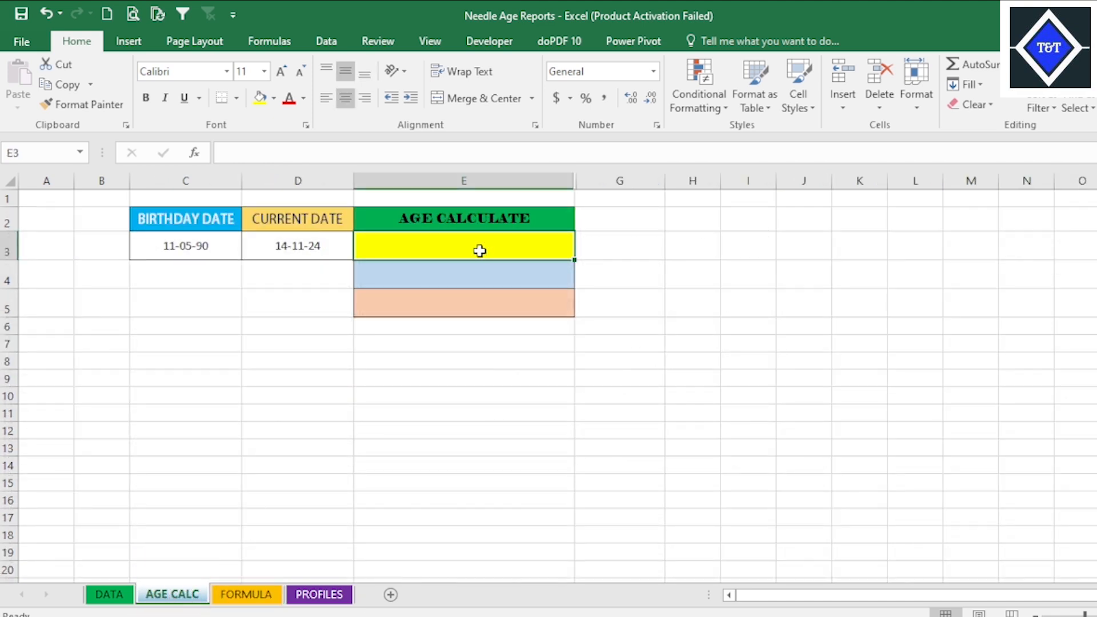
- Start a DATEDIF formula in E3 with birthday cell C3 as the start date and current date cell D3 as the end date
type("=")
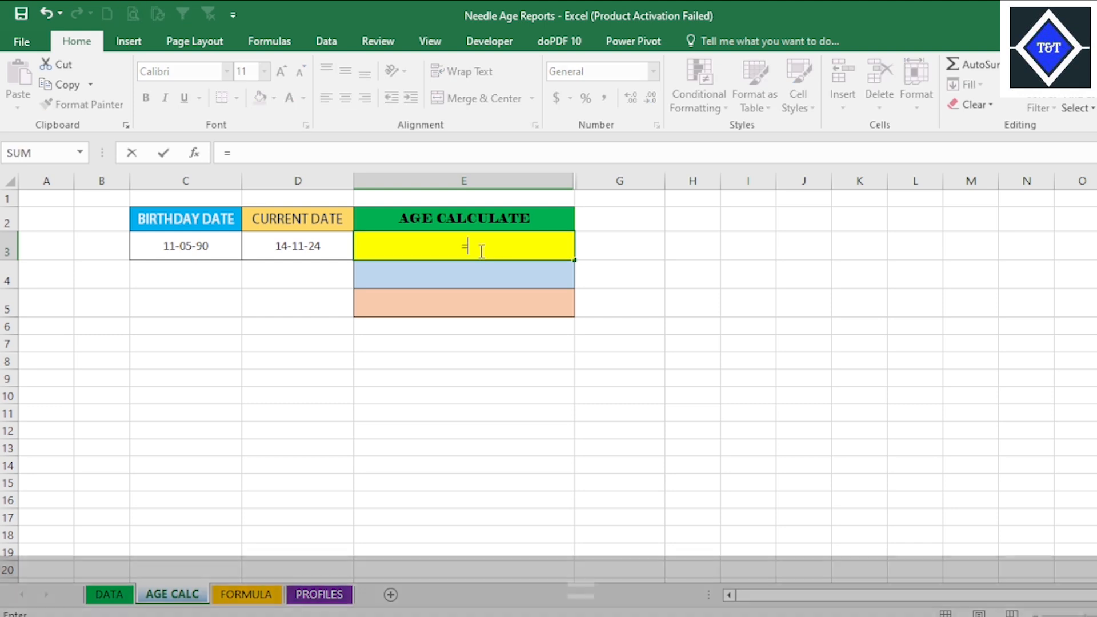
type("da")
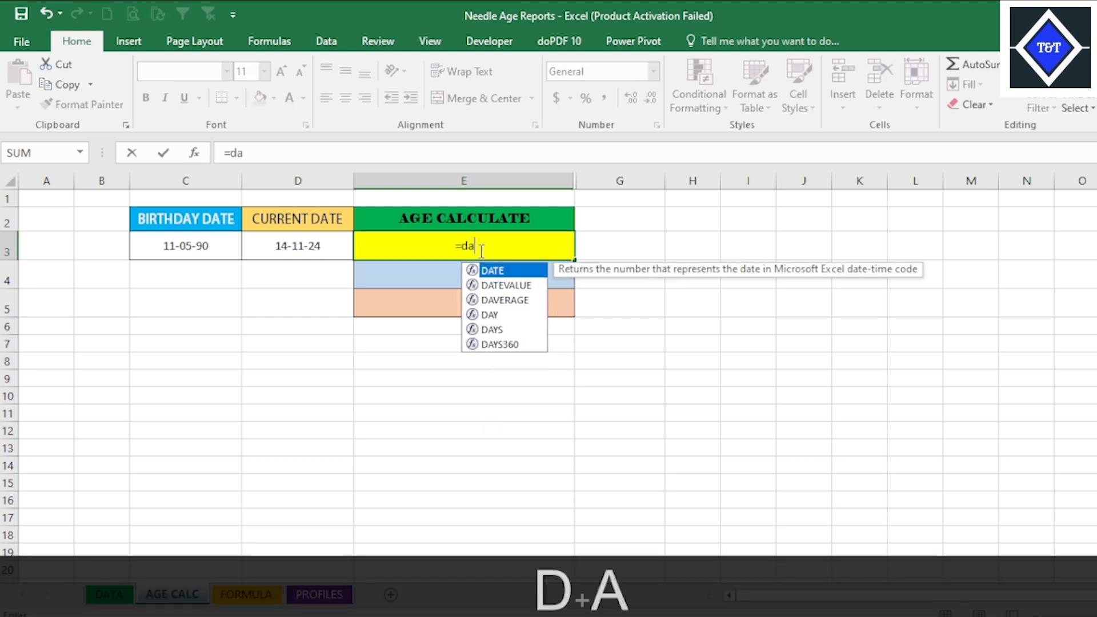
type("te")
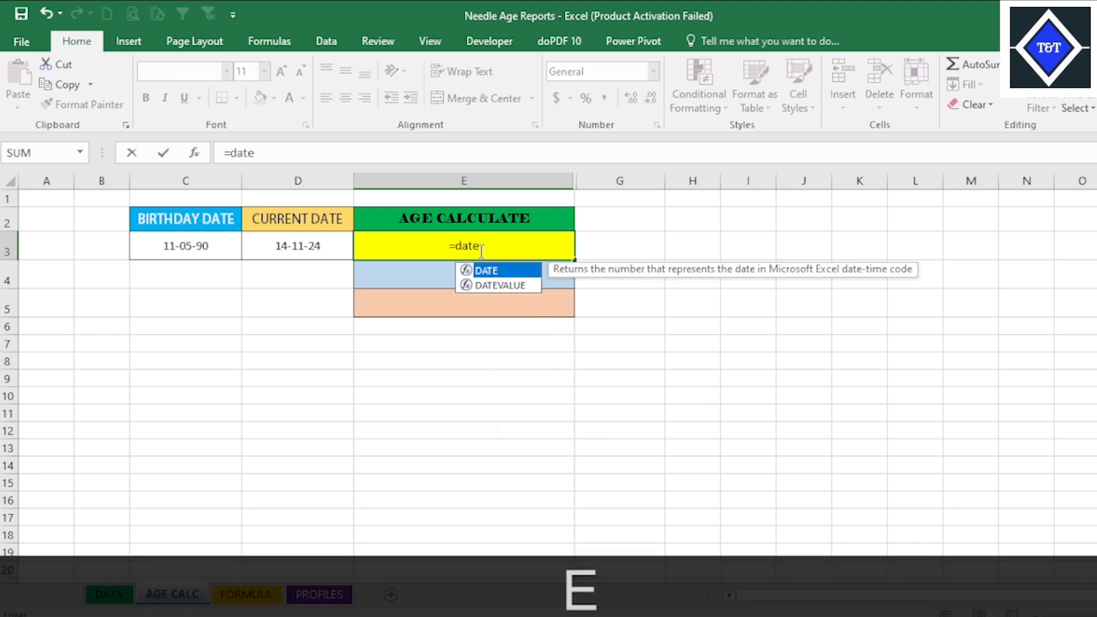
type("dif")
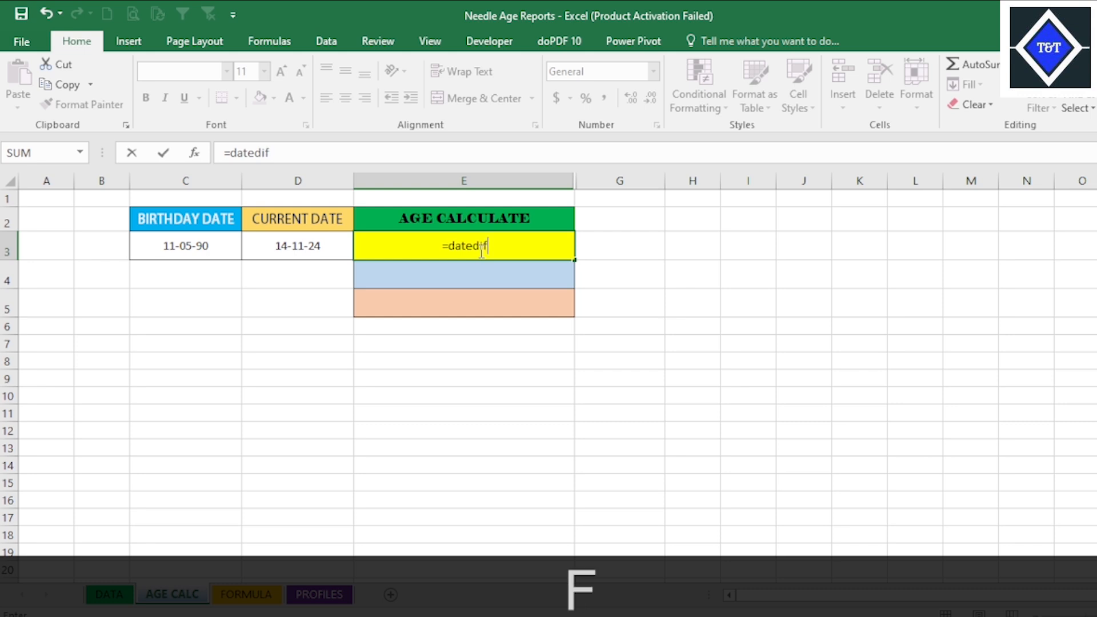
type("(")
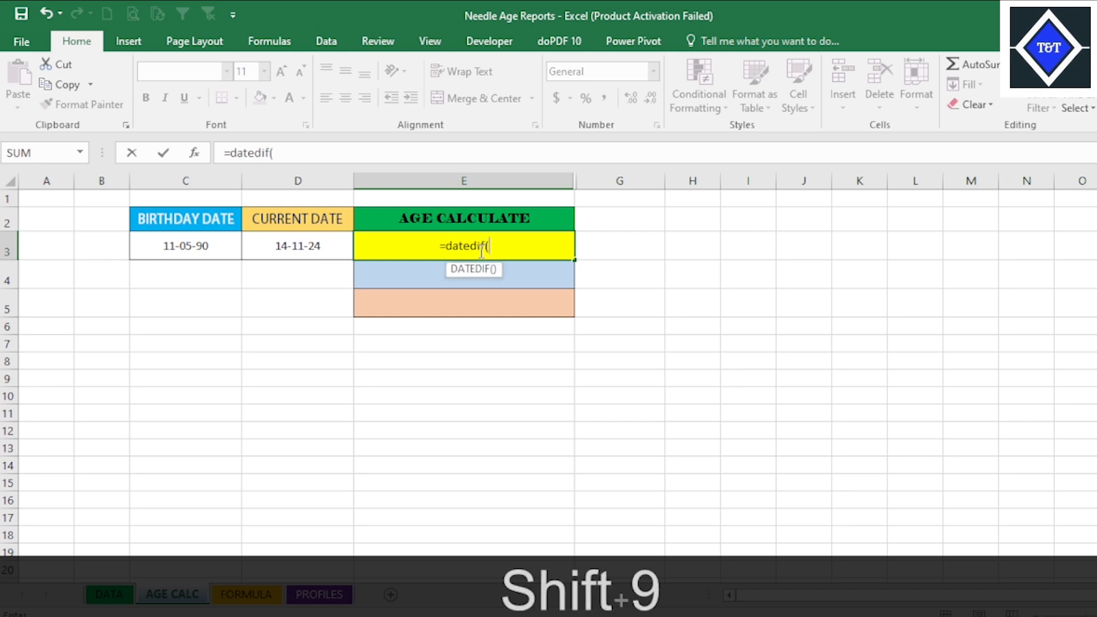
left_click(196, 245)
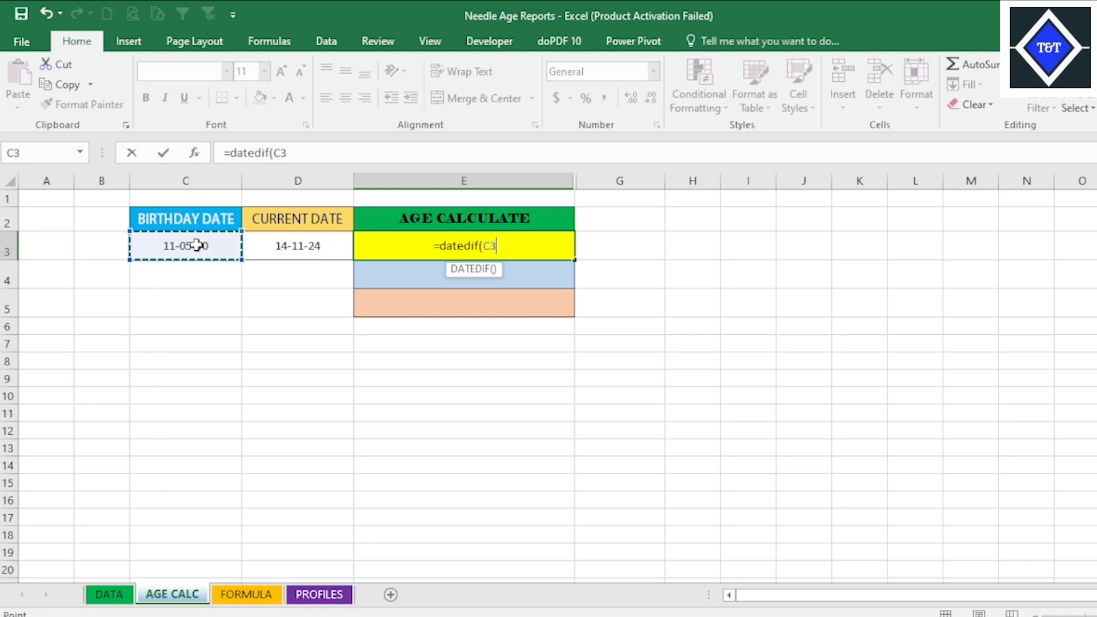
type(",")
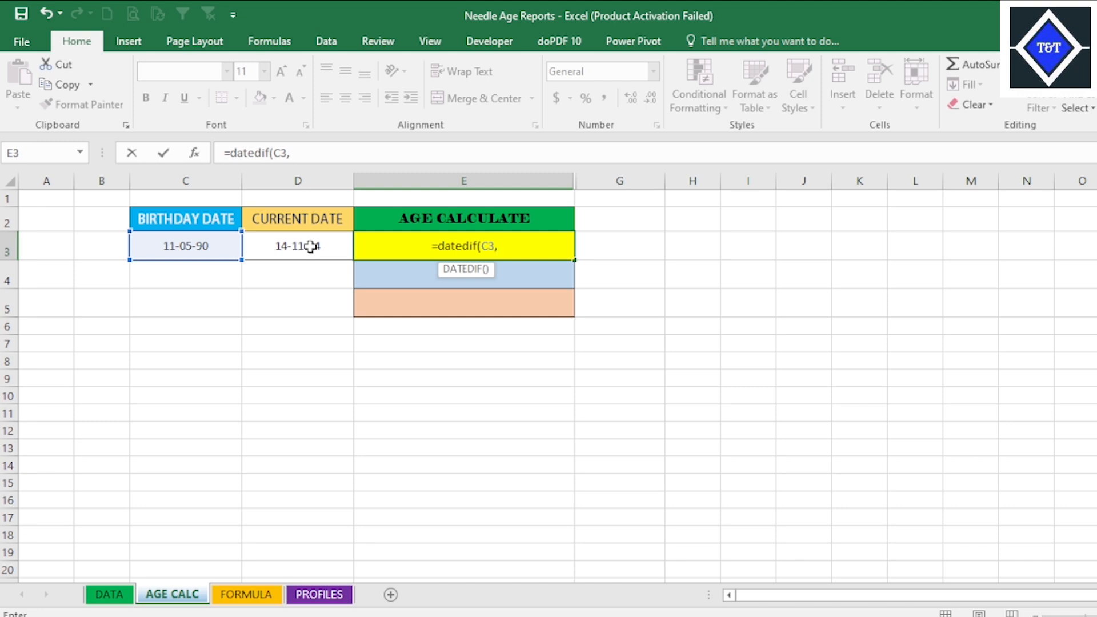
left_click(310, 247)
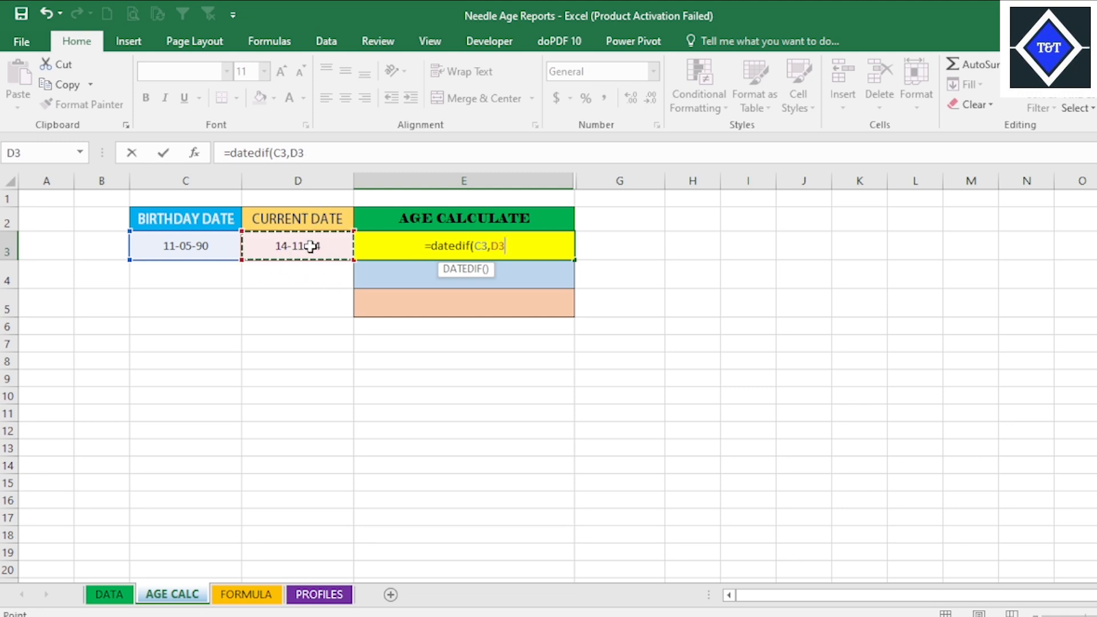
type(",")
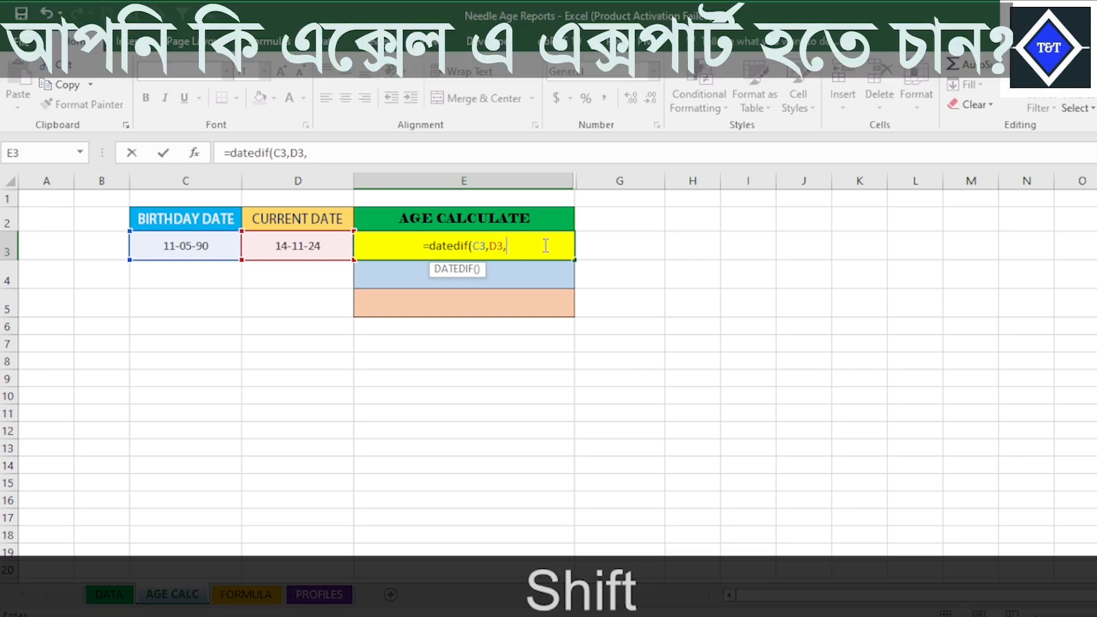
- Give the DATEDIF formula in E3 the unit "Y" and close its parenthesis
type("\"\"")
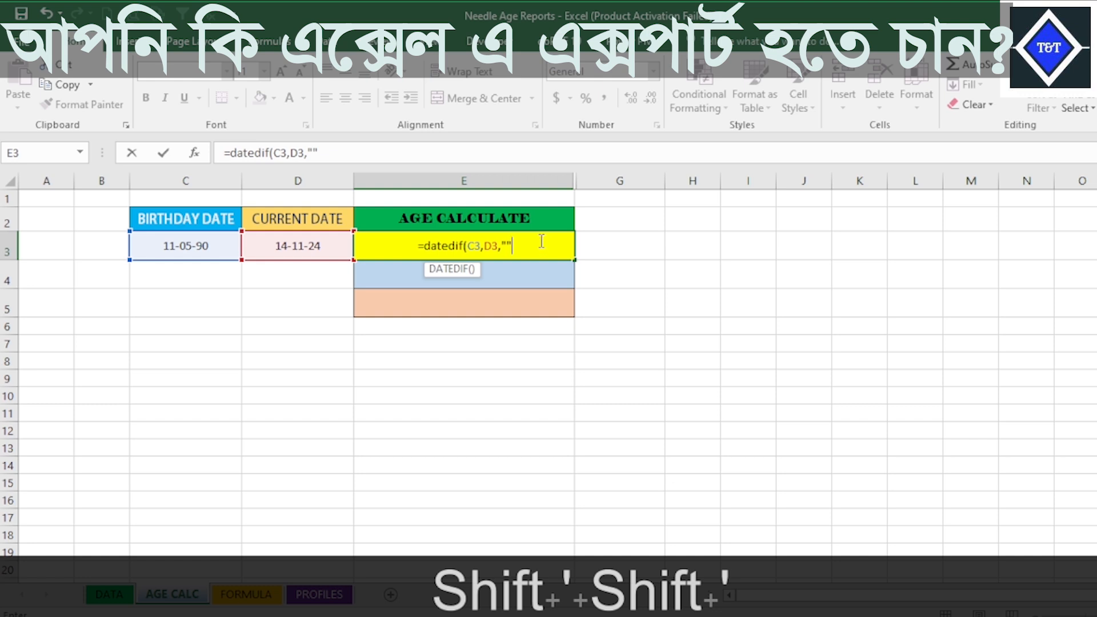
left_click(508, 246)
type("Y")
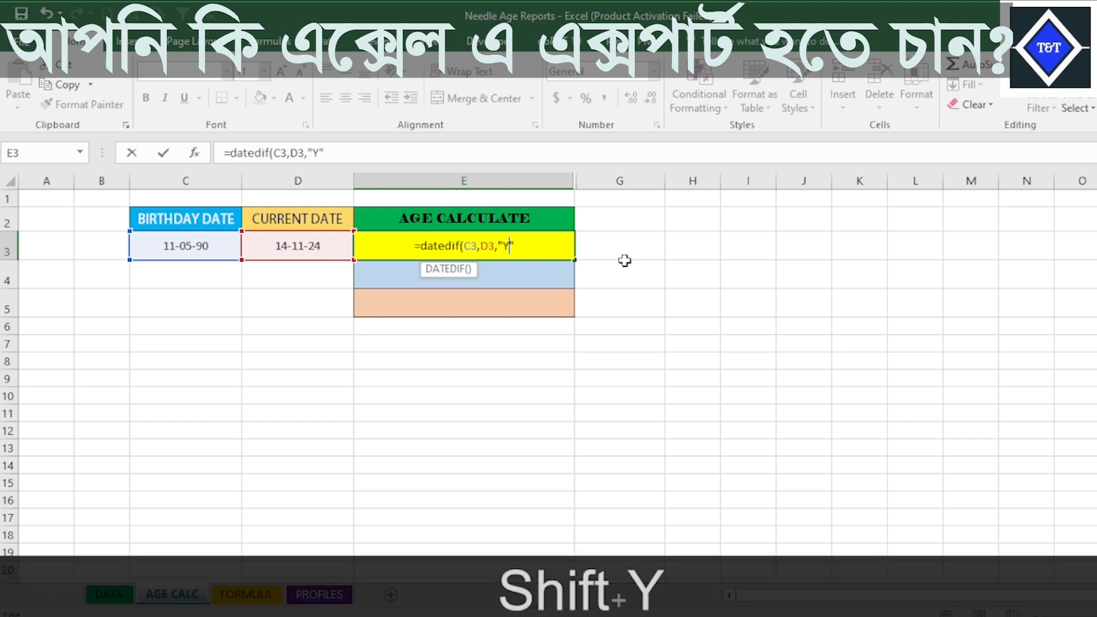
left_click(526, 243)
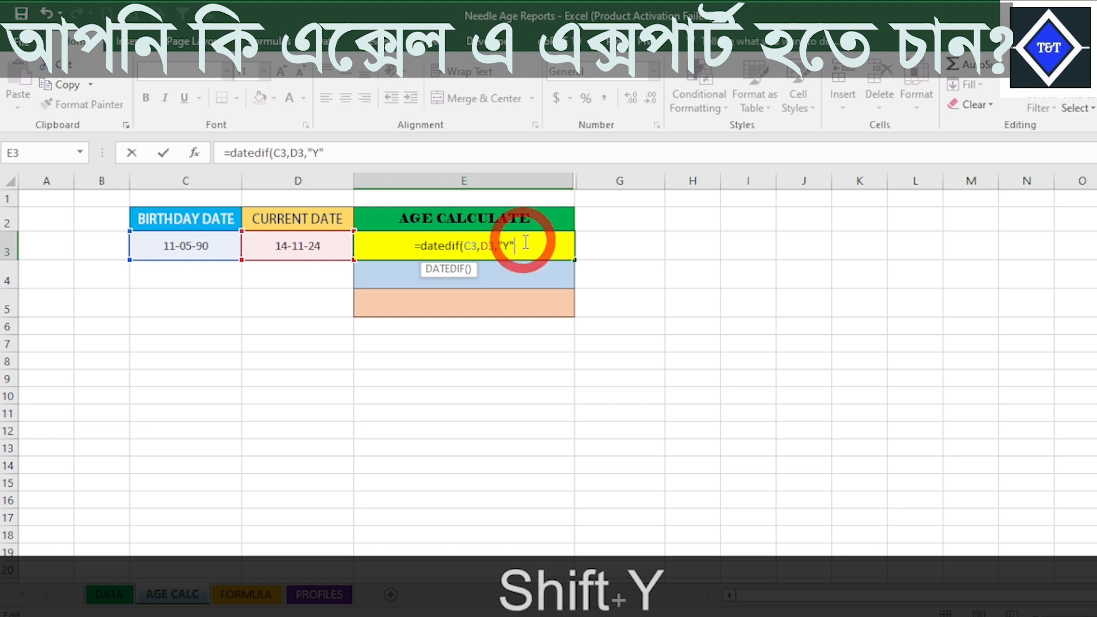
key("shift")
type(")")
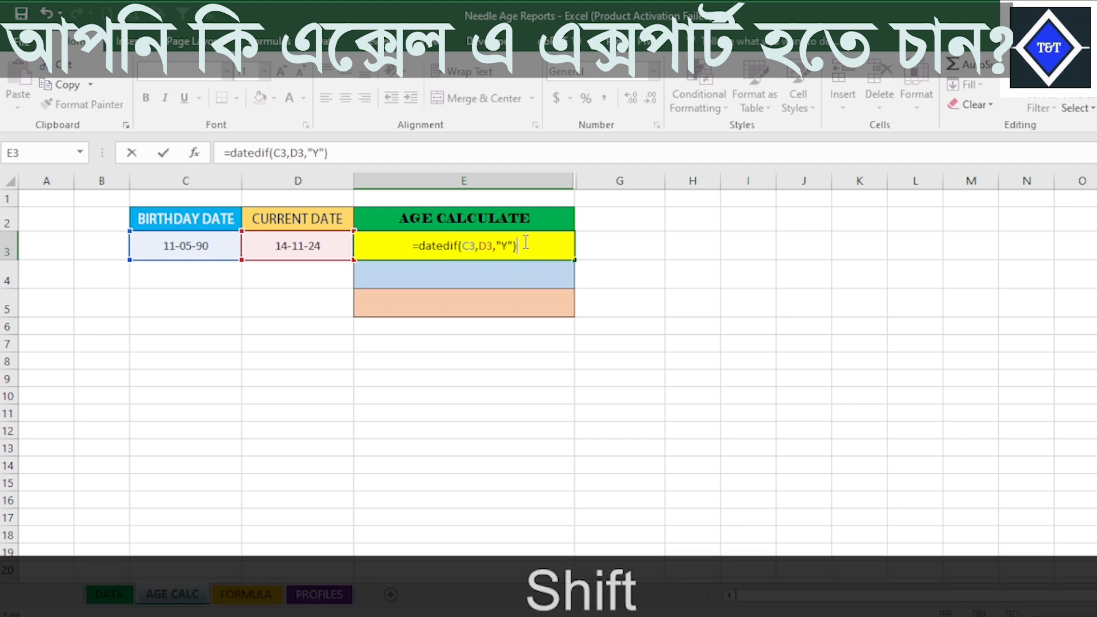
- Append &"Years" to the DATEDIF formula in E3 and enter the formula
type("&")
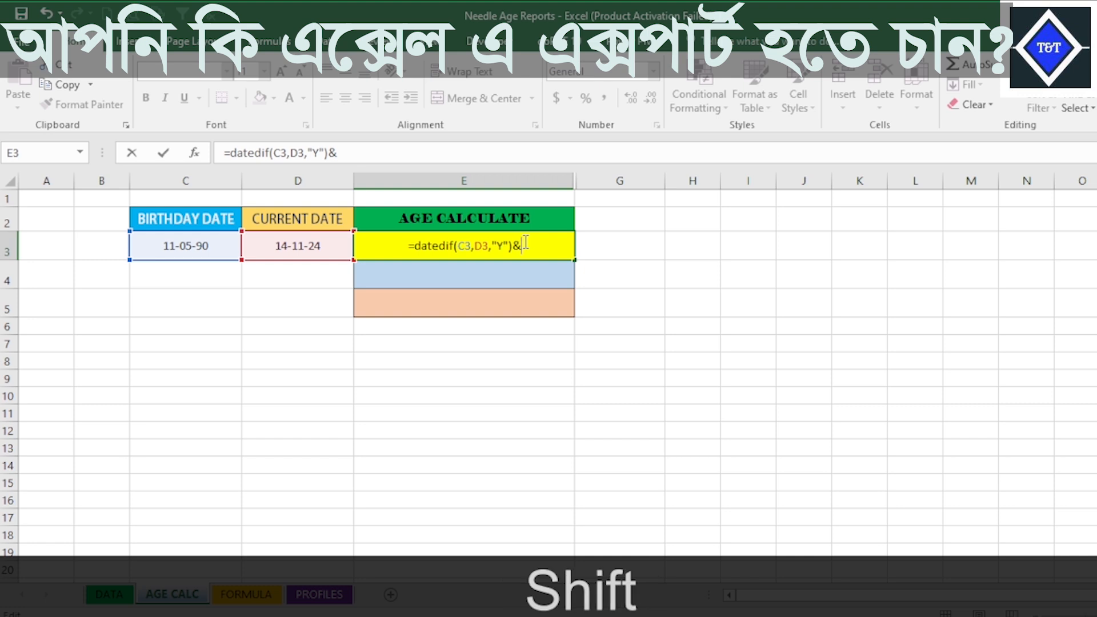
type("\"")
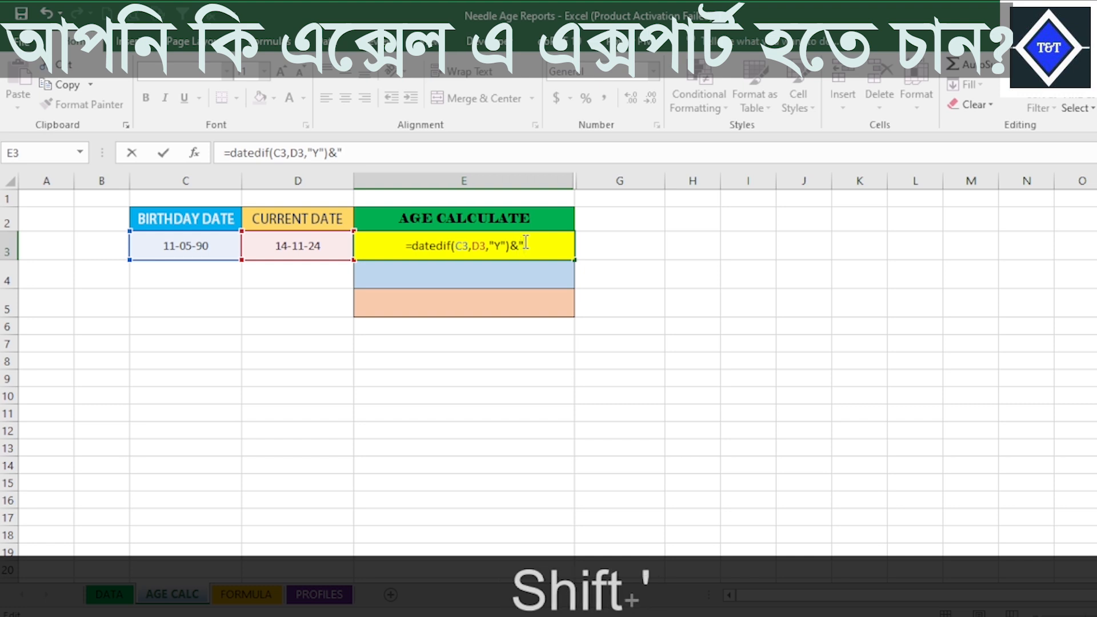
type("Yea")
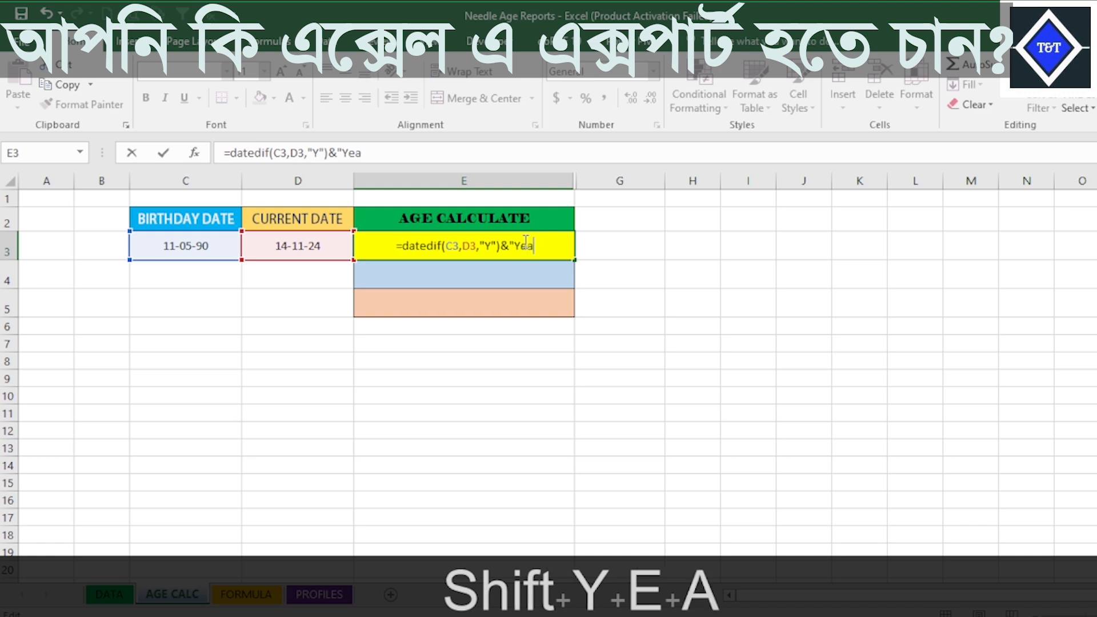
type("rs")
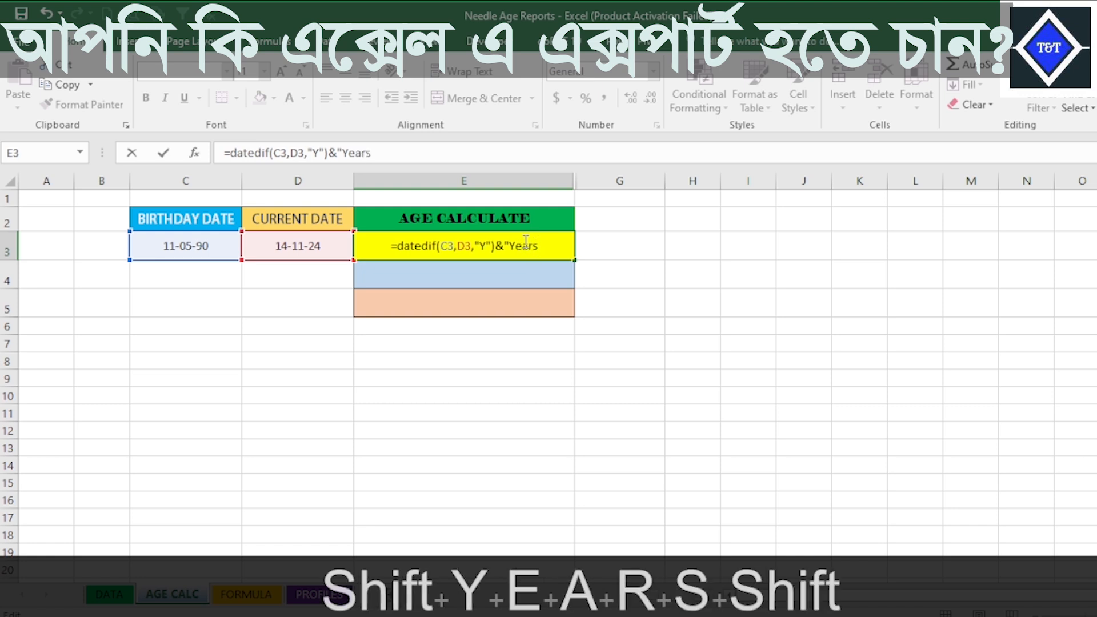
type("\"")
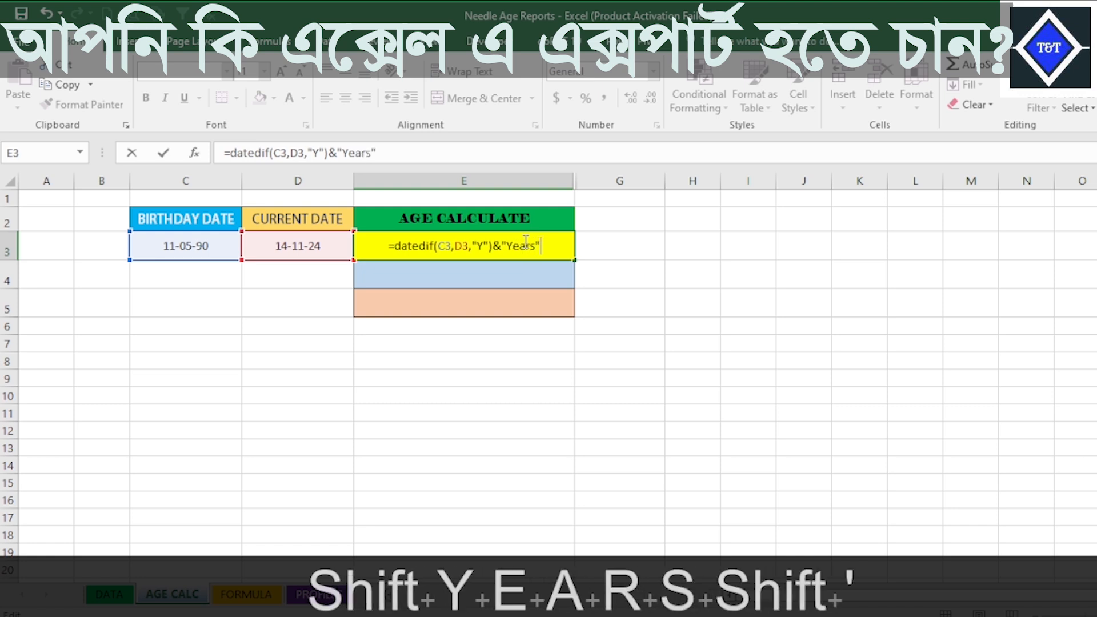
left_click(444, 240)
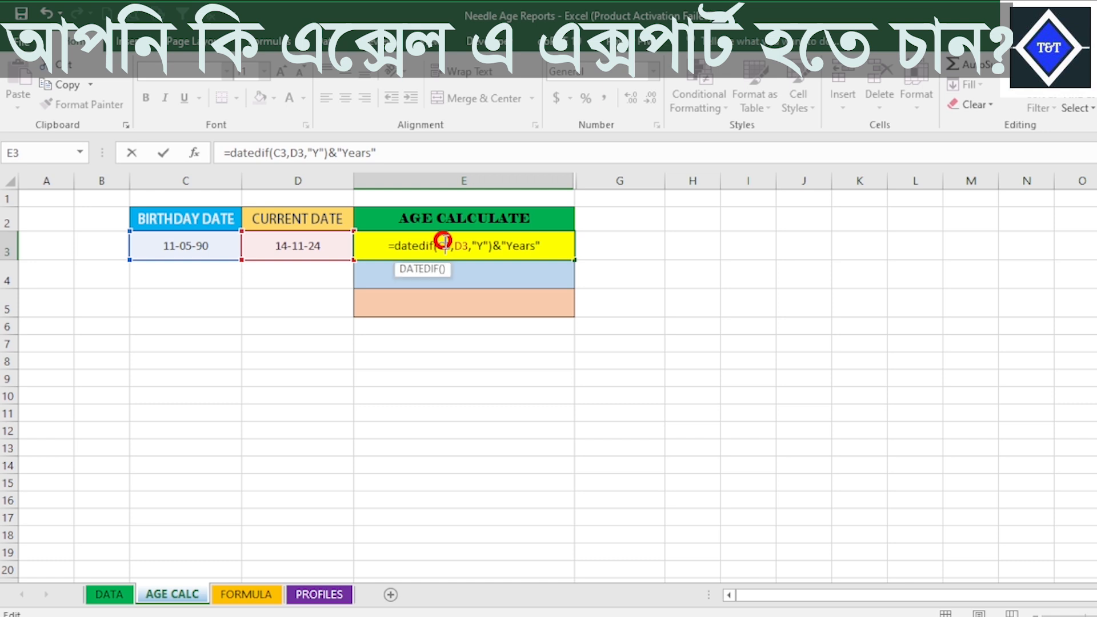
left_click(546, 245)
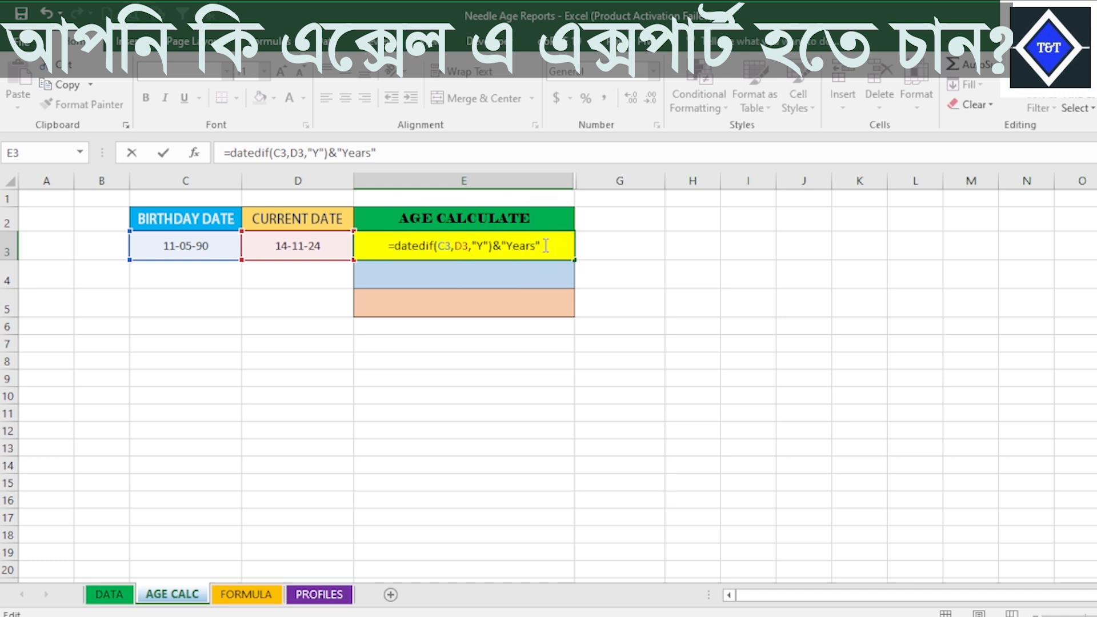
key("Return")
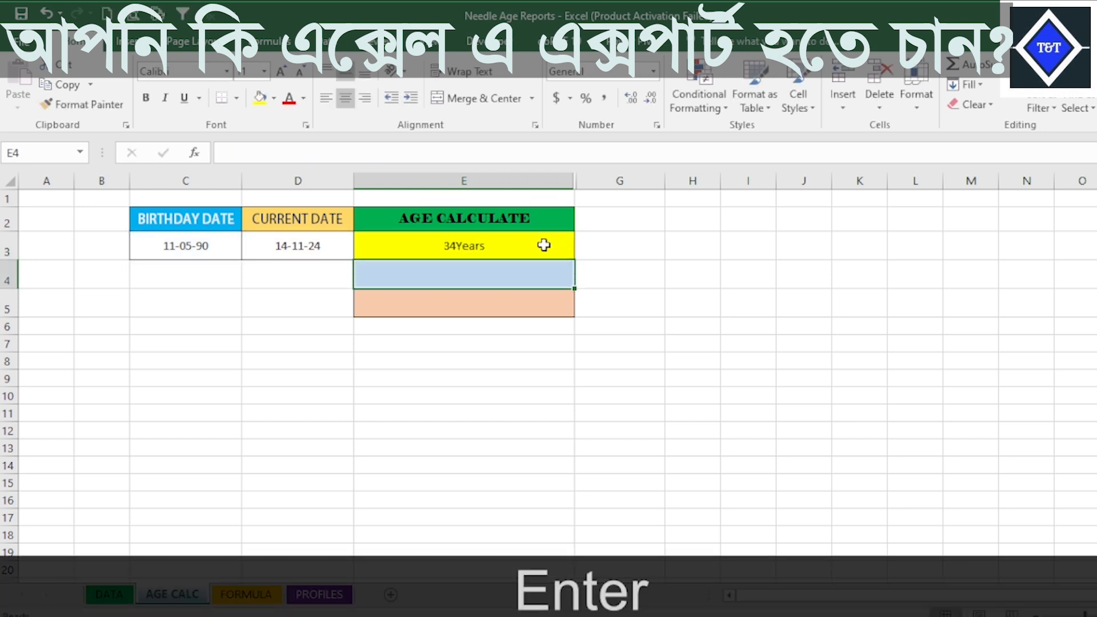
- Unhide column F between columns E and G, and select the "Y" unit note in F3
left_click(527, 247)
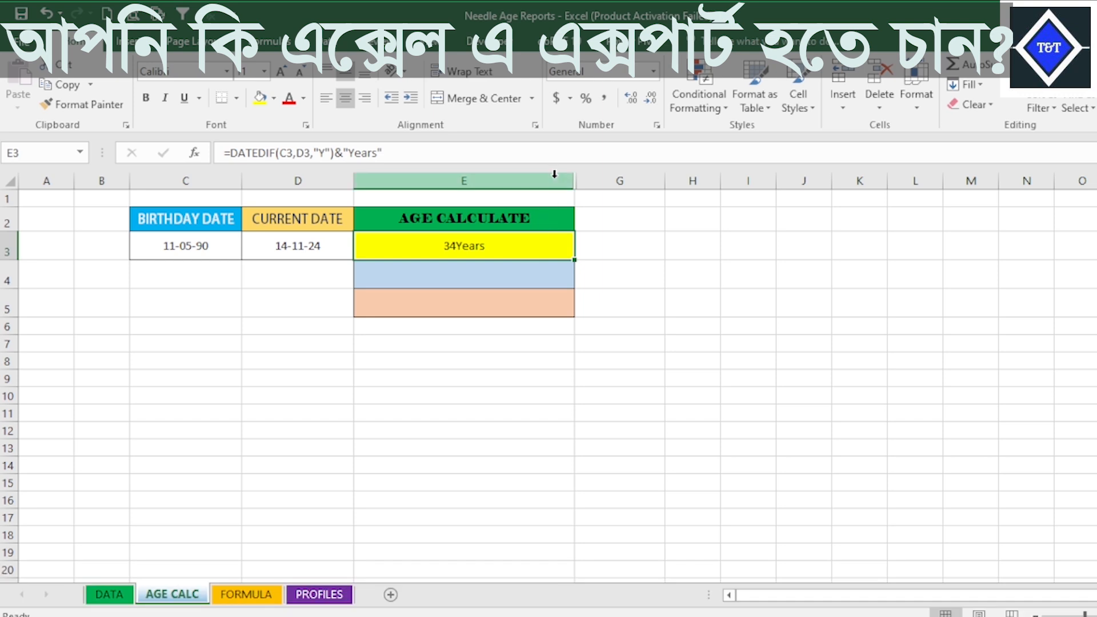
left_click_drag(556, 172, 600, 166)
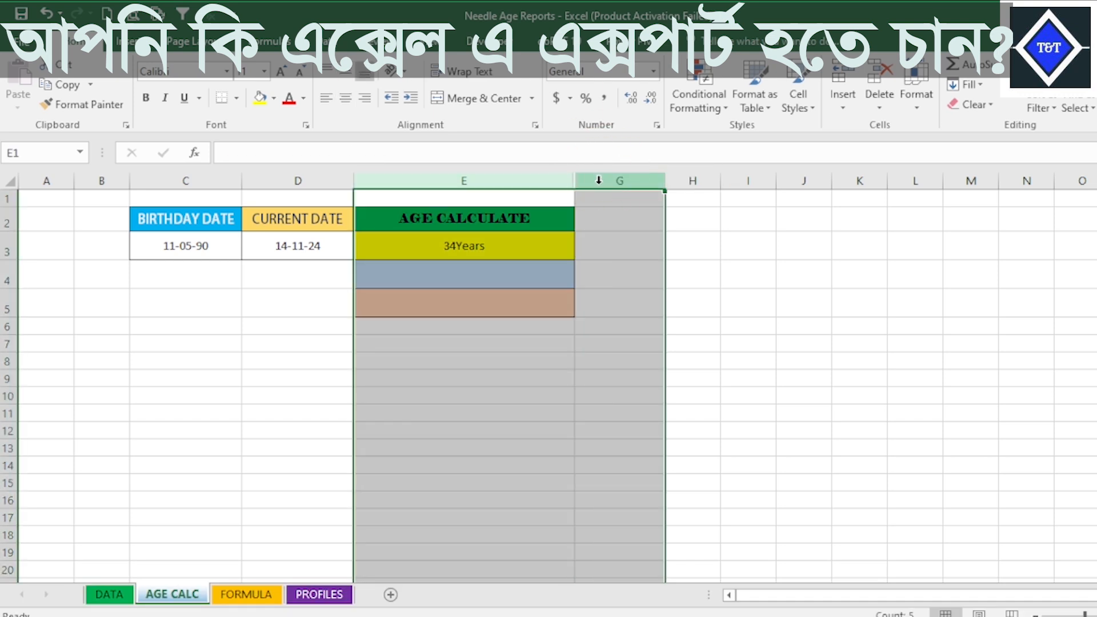
right_click(599, 188)
left_click(688, 433)
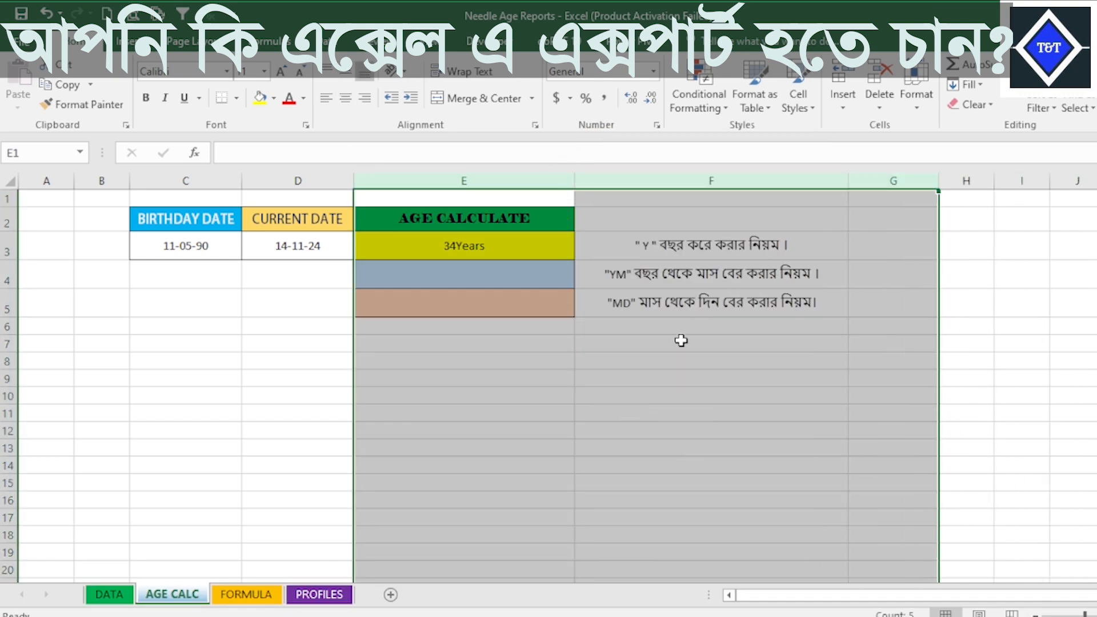
left_click(680, 250)
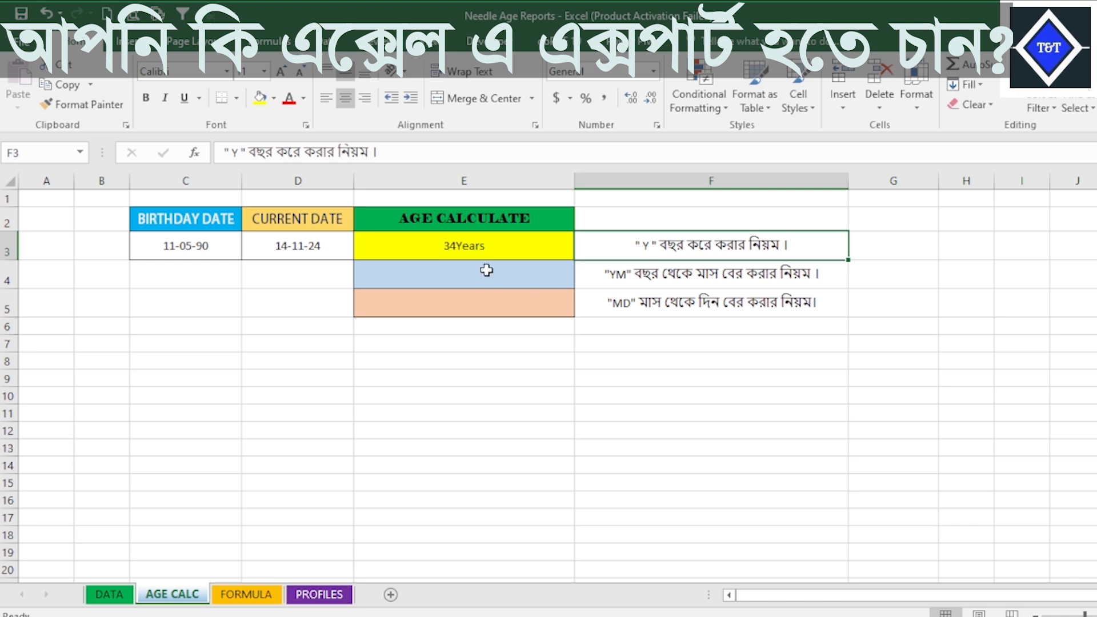
- Insert a space before the word Years in the quoted text of the E3 age formula and enter it
left_click(475, 253)
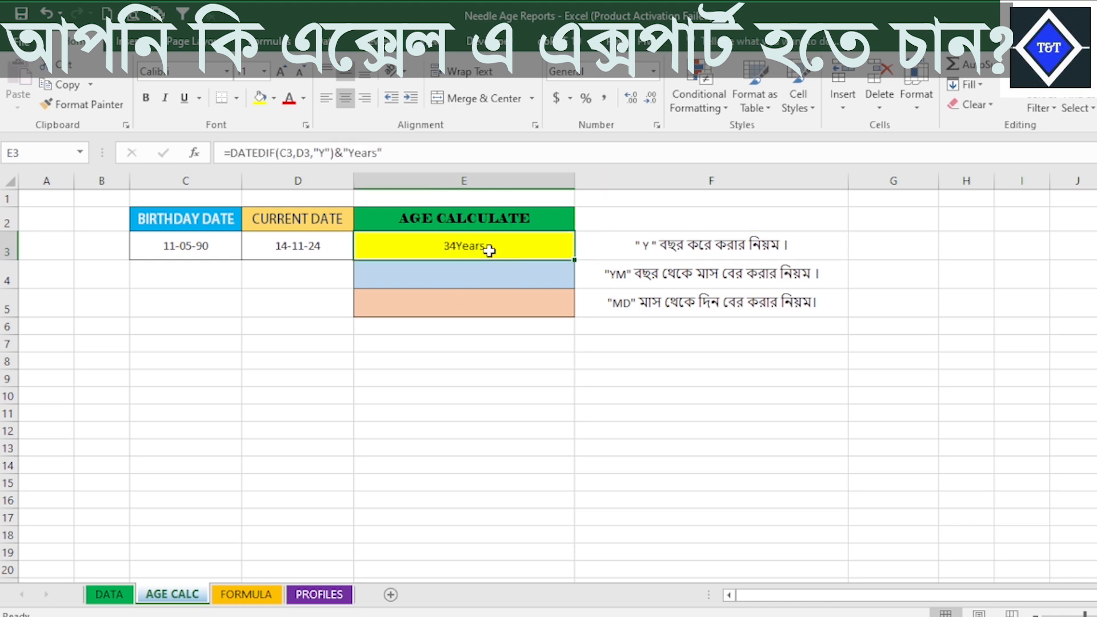
left_click(472, 266)
left_click(465, 247)
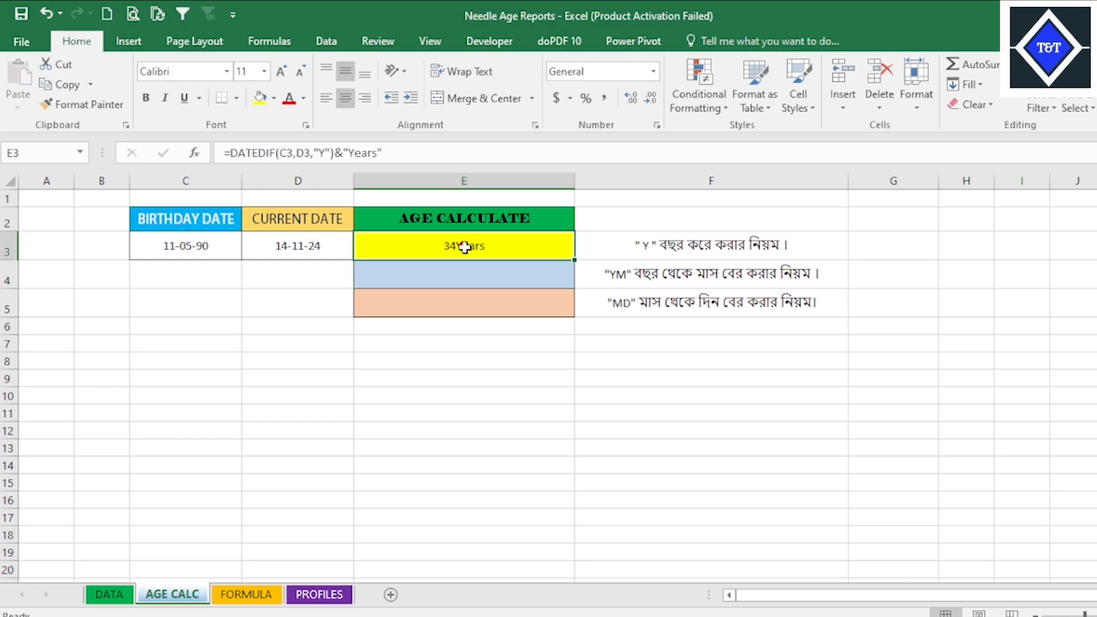
left_click(351, 149)
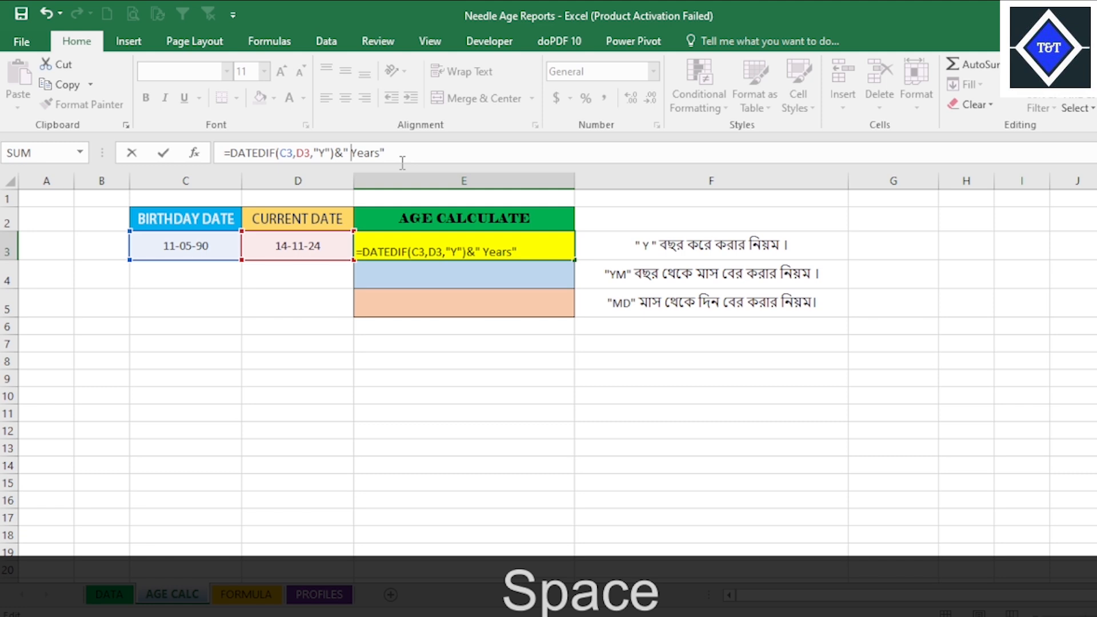
key("Return")
left_click(512, 244)
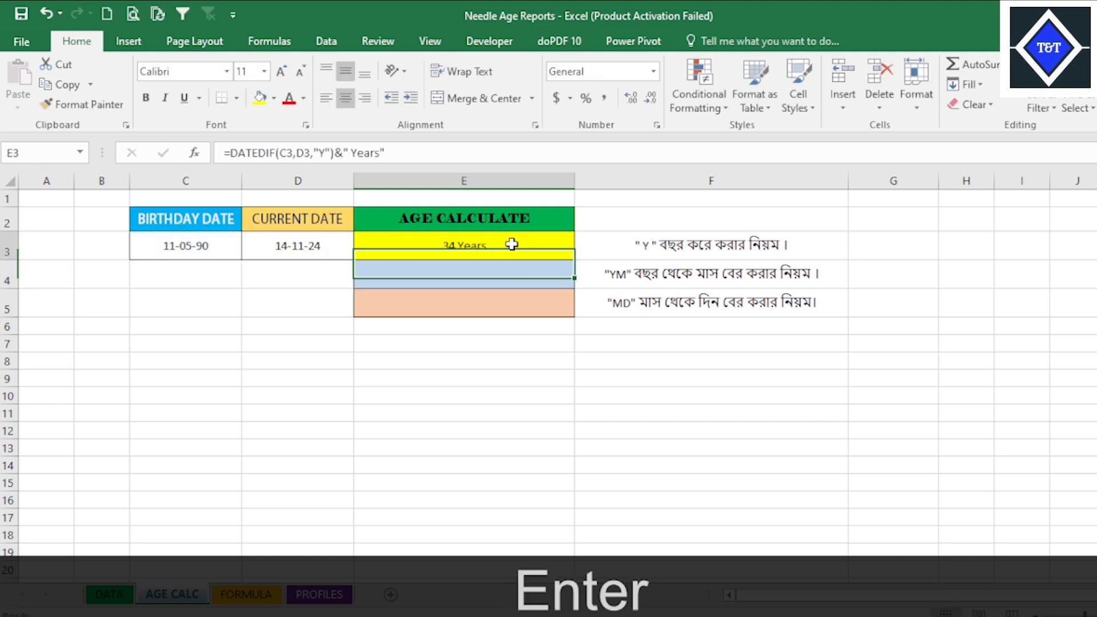
- Replace the birthday in C3 with a child's date of birth to test the years formula in E3
left_click(183, 247)
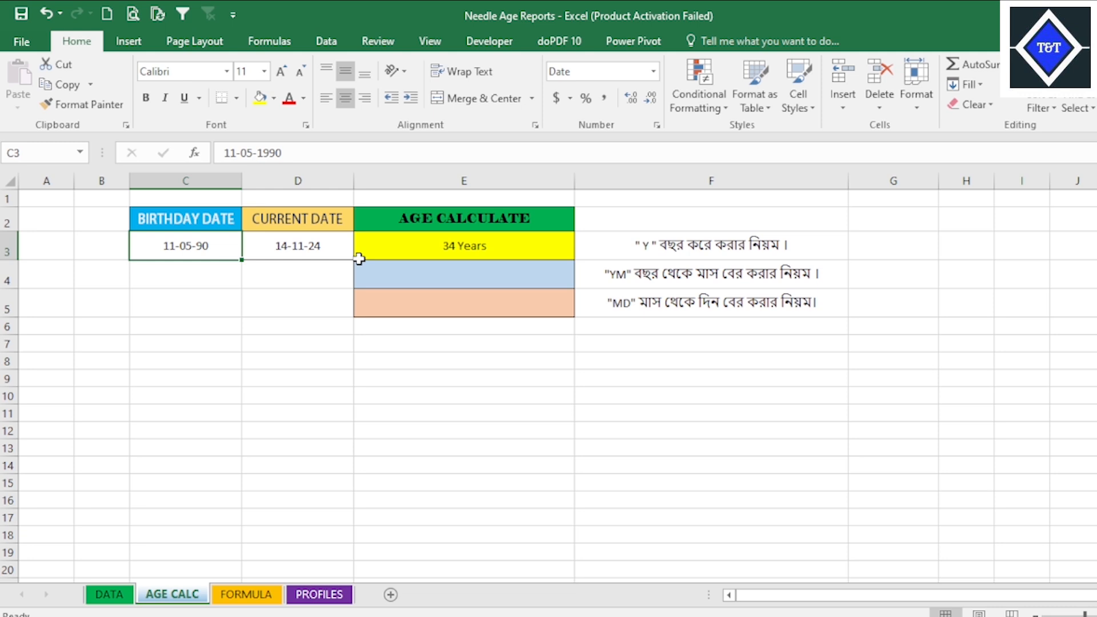
type("10")
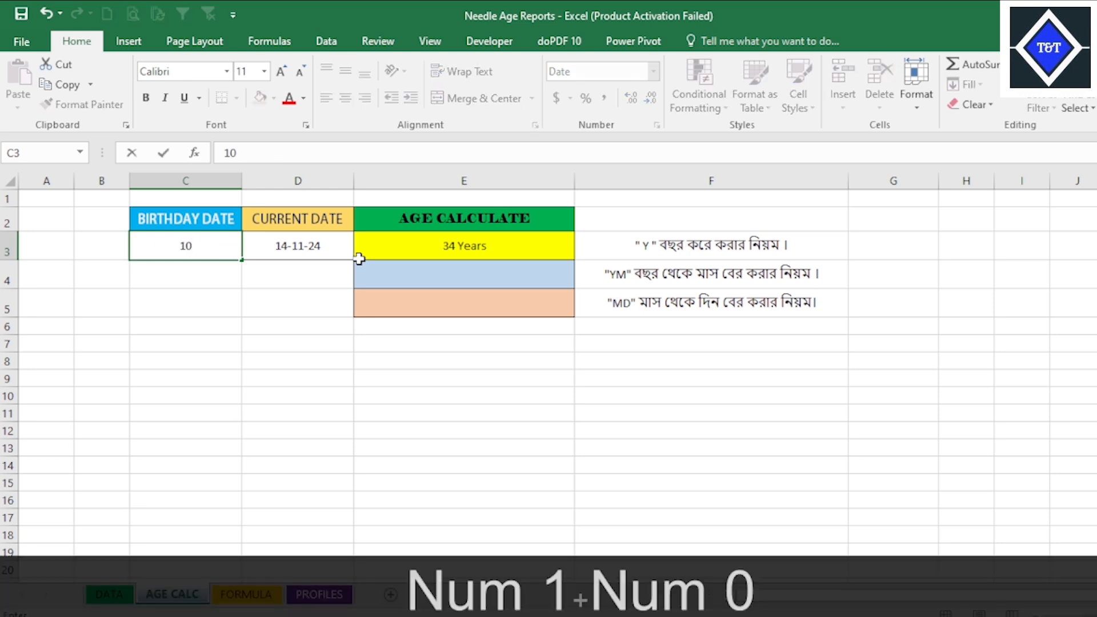
type("/")
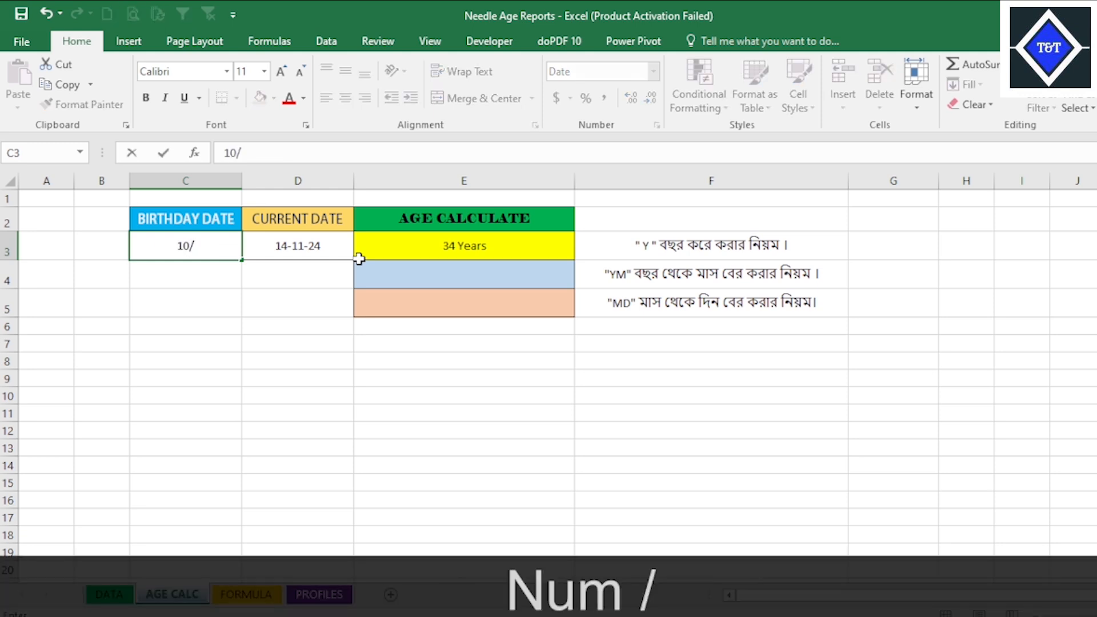
type("02")
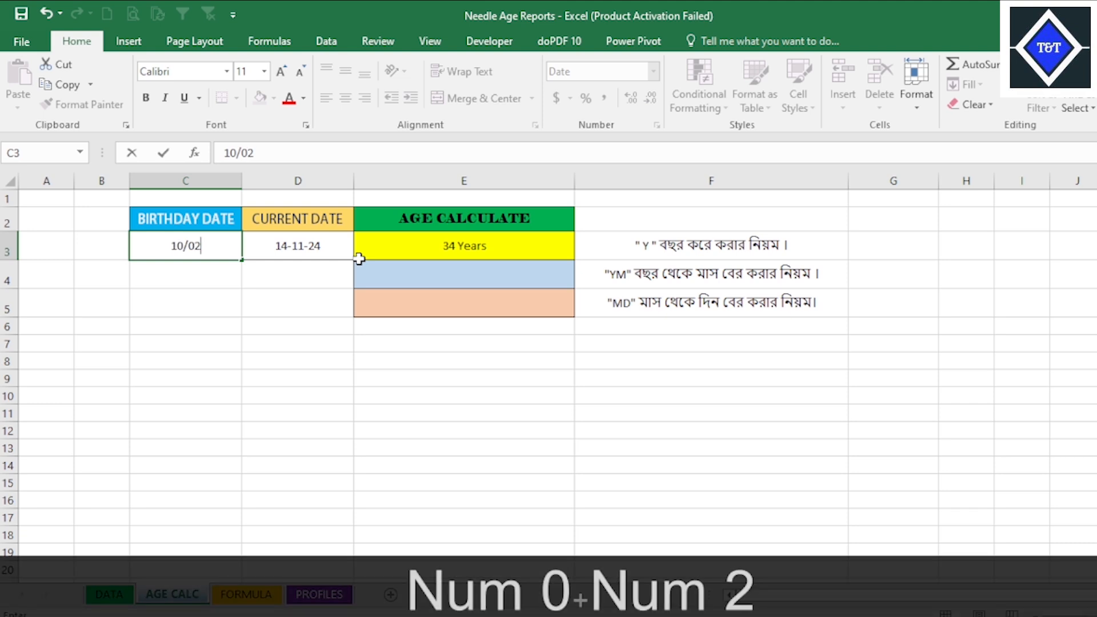
type("/17")
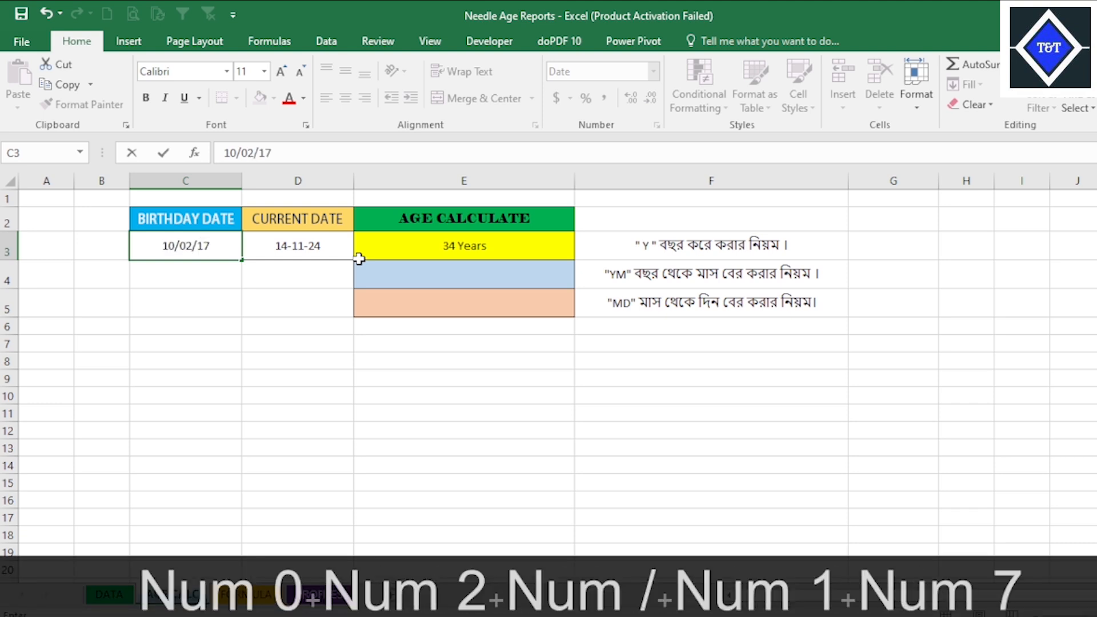
key("BackSpace")
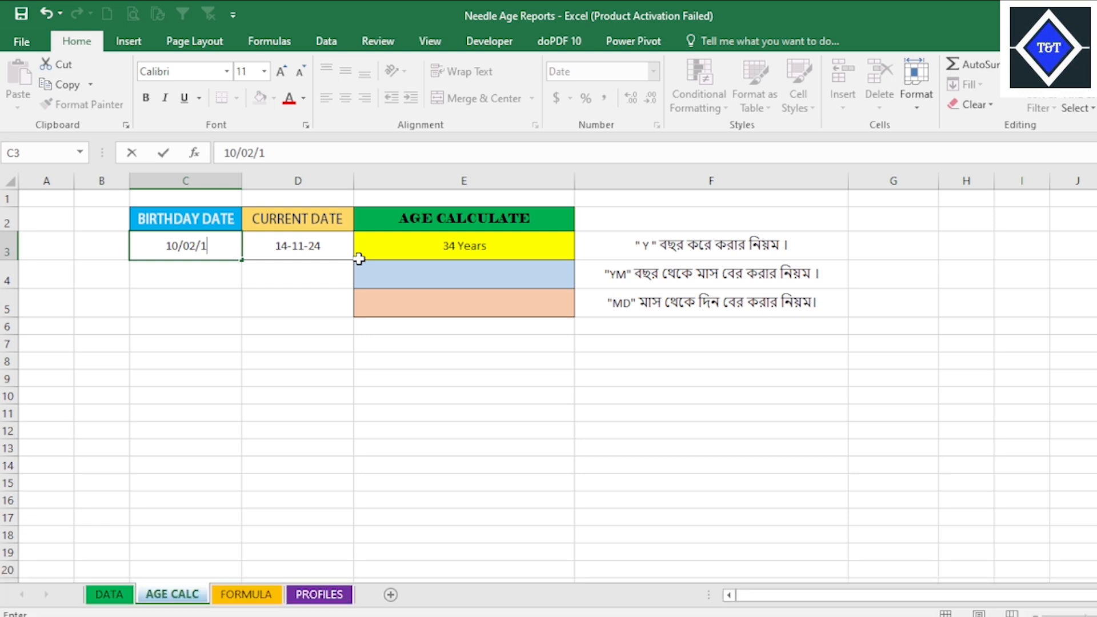
key("BackSpace")
type("2015")
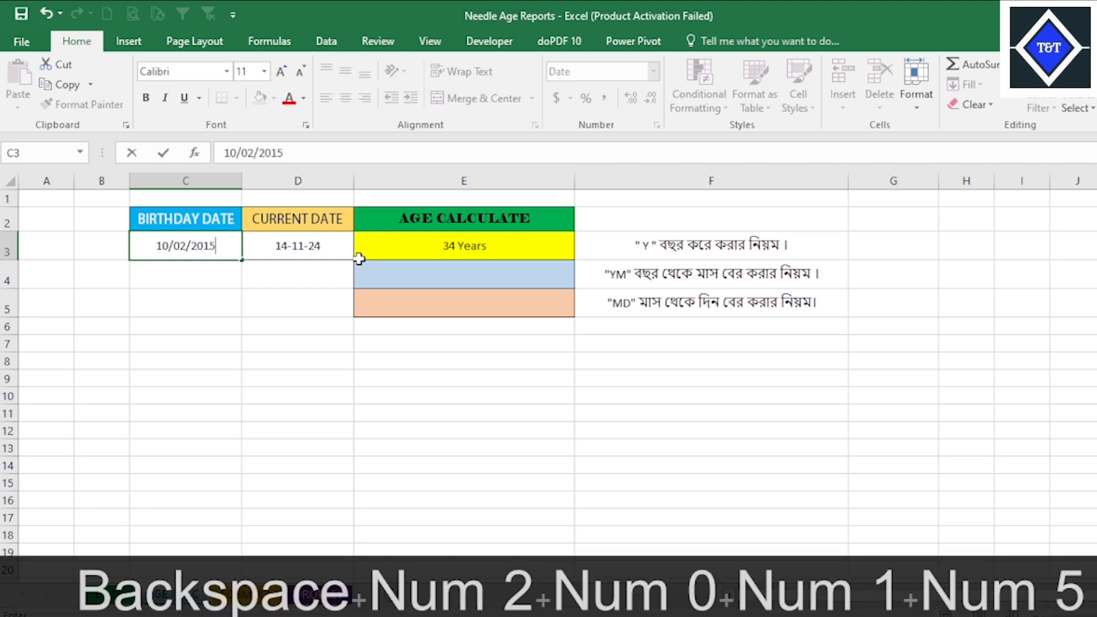
key("Return")
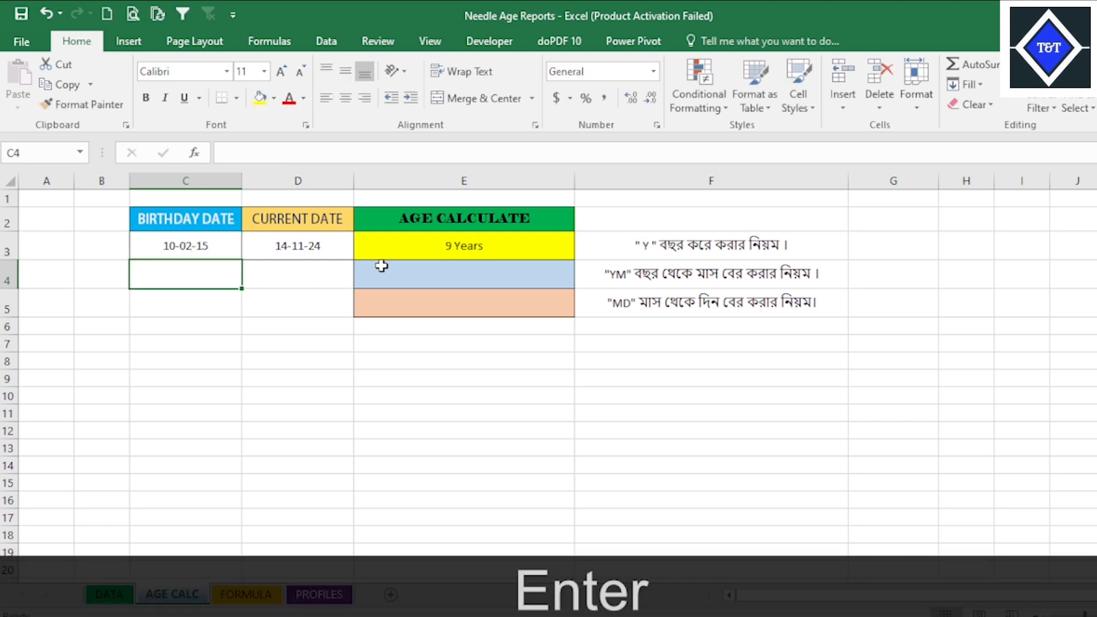
- Change the birthday in C3 to an adult's date of birth and select the age result in E3
left_click(168, 241)
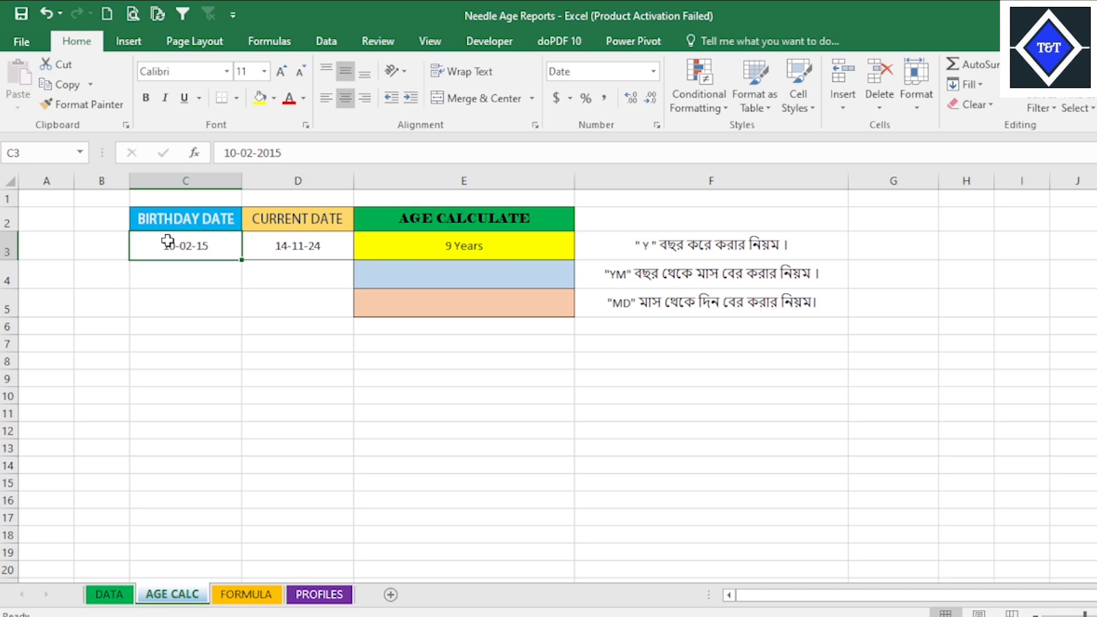
type("11/10")
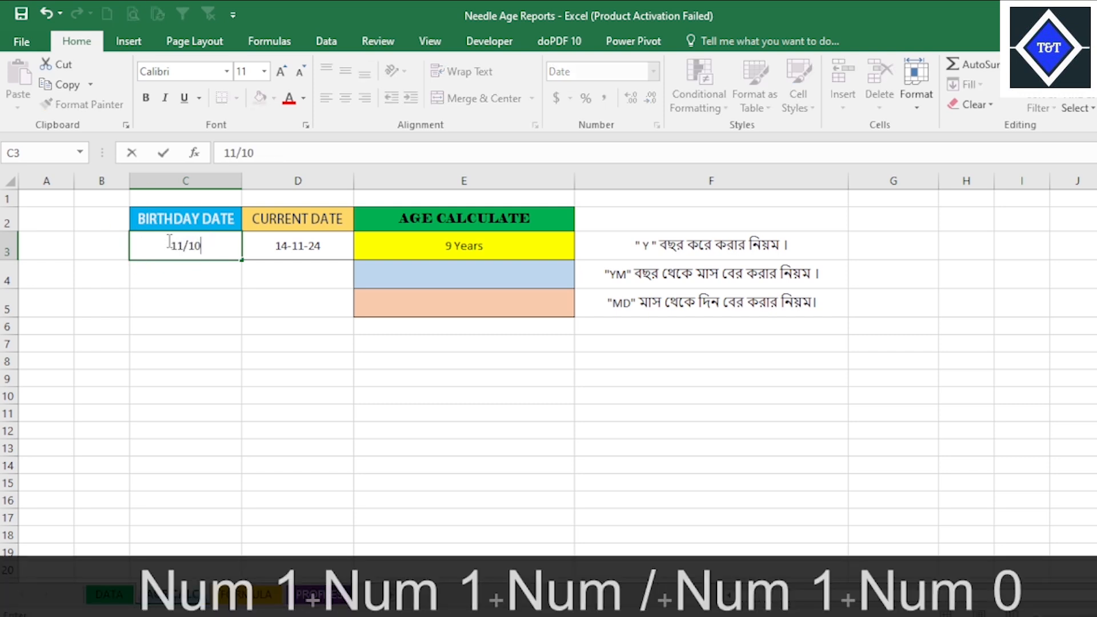
type("/1989")
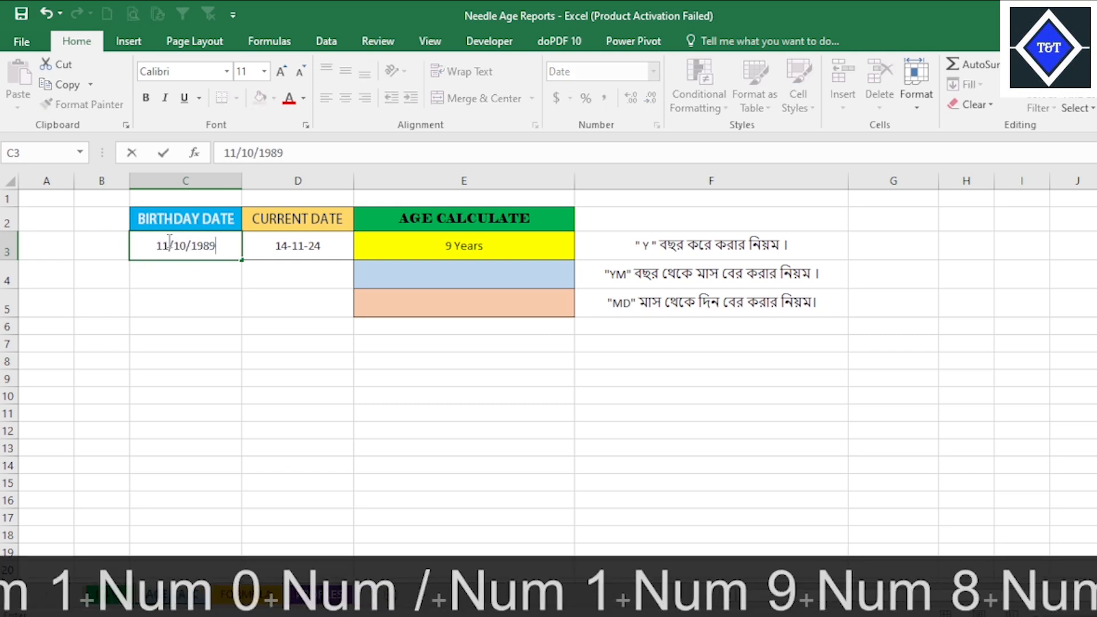
key("Return")
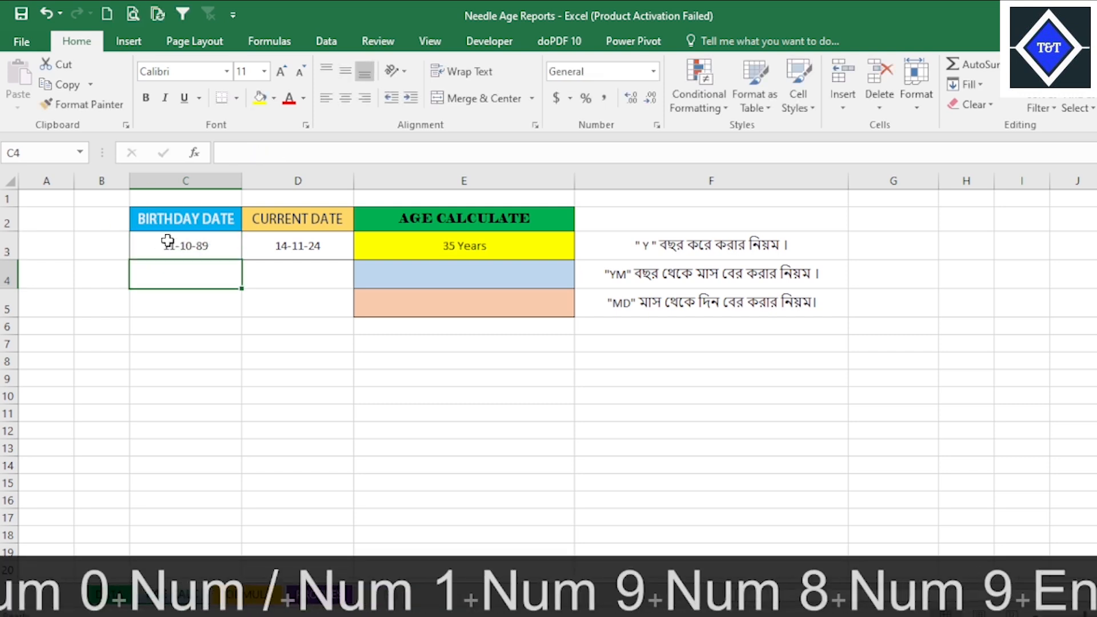
left_click(497, 246)
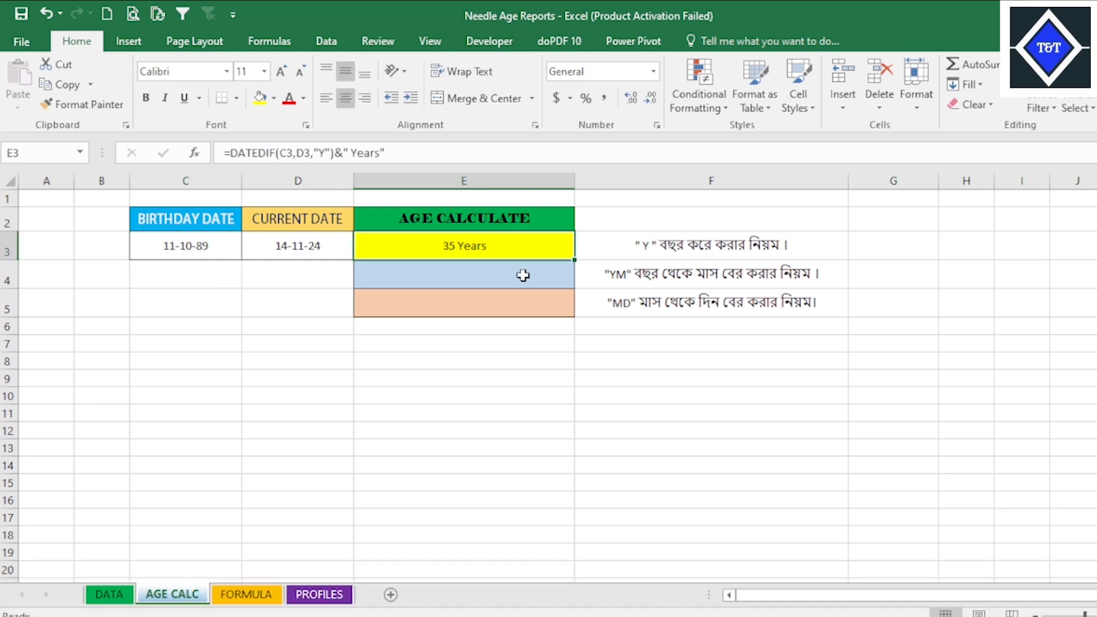
left_click(481, 272)
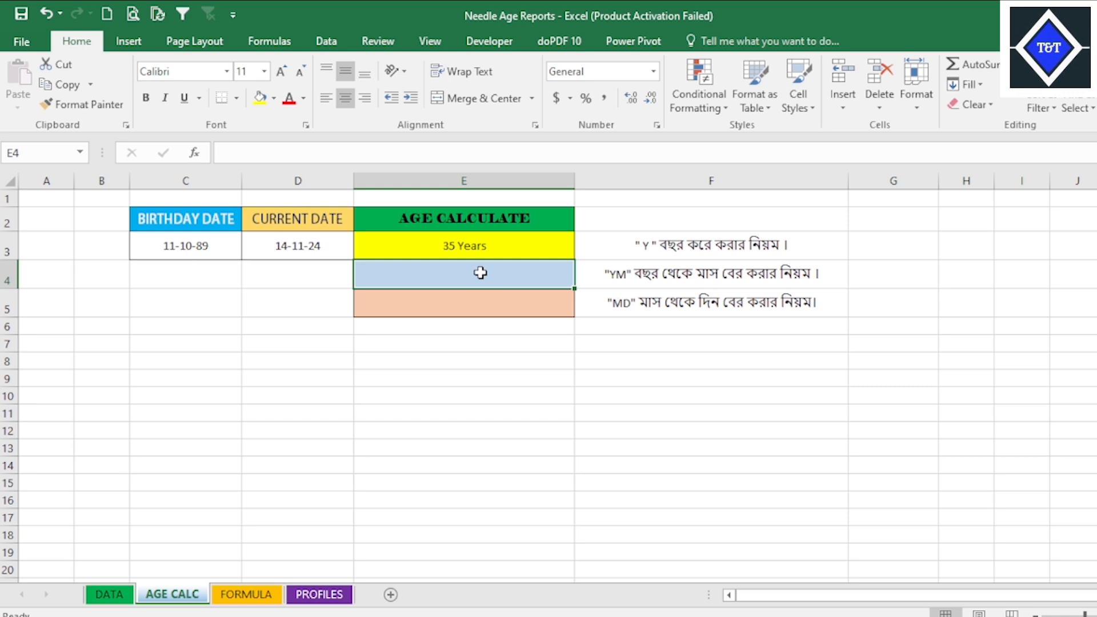
type("=")
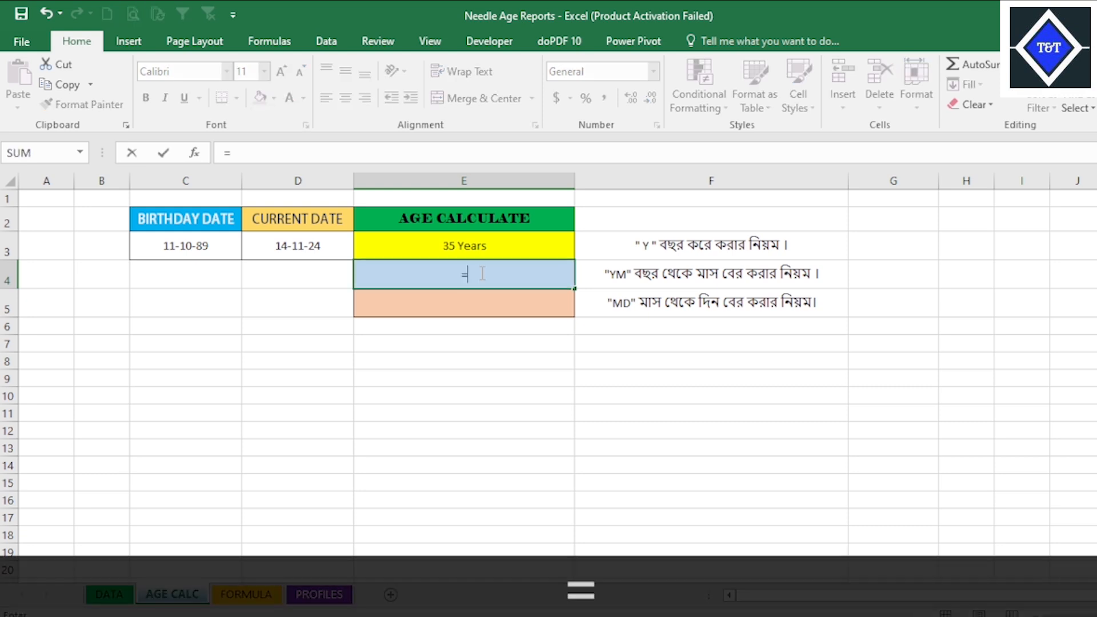
type("d")
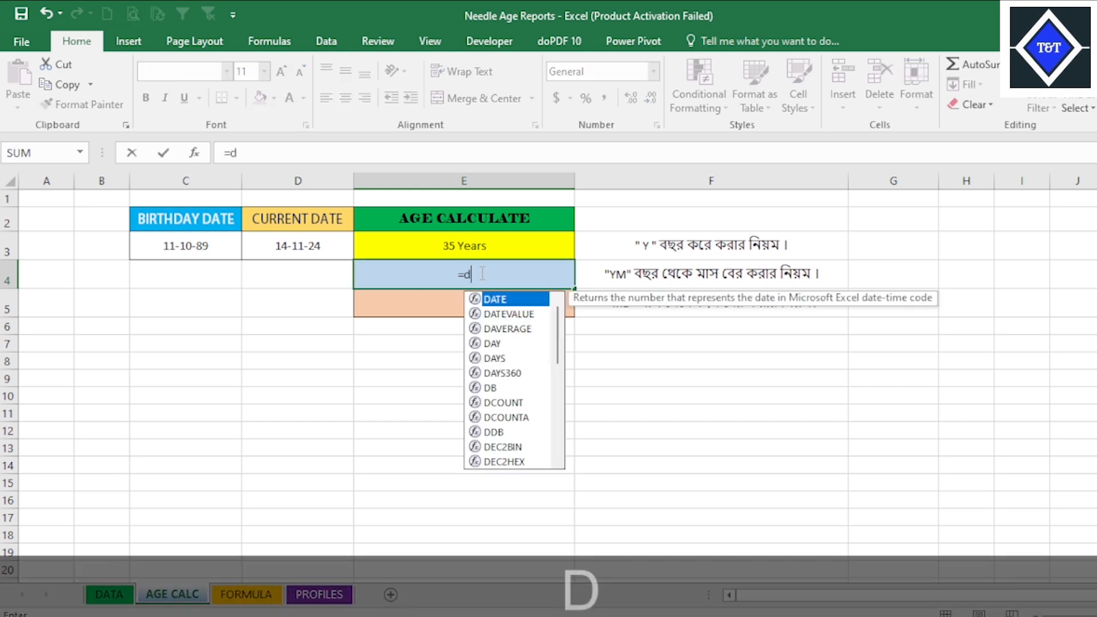
type("afte")
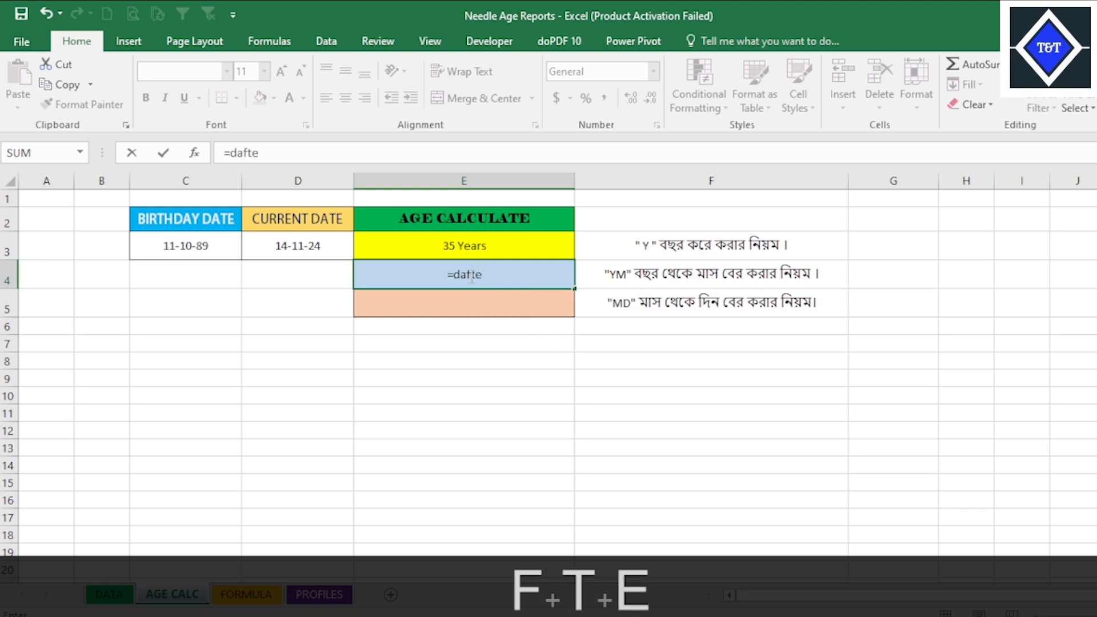
left_click(469, 275)
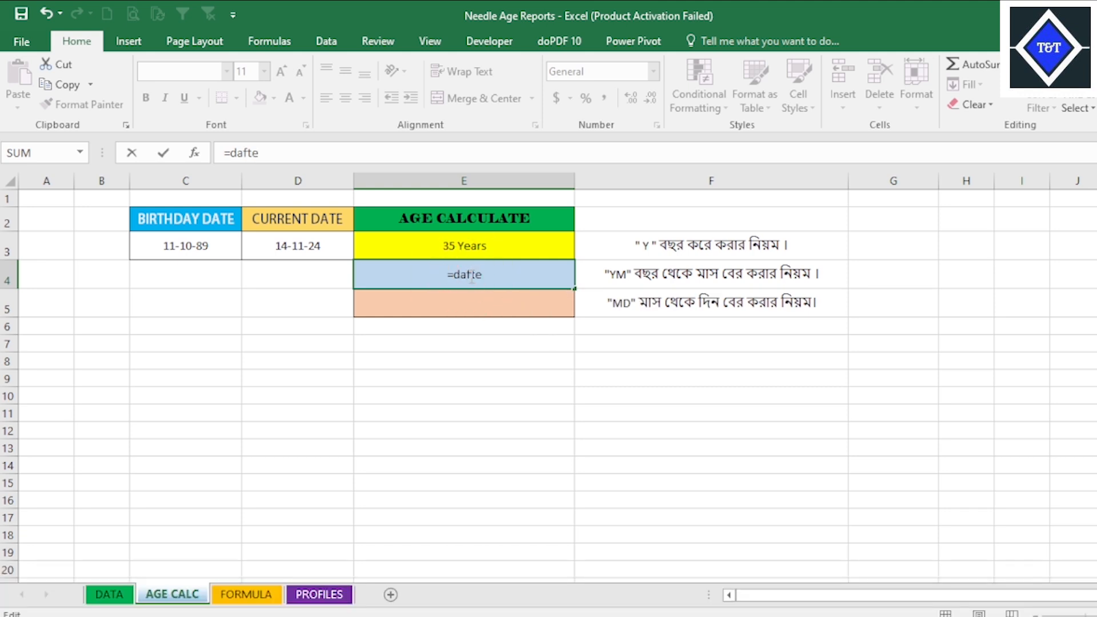
type("`")
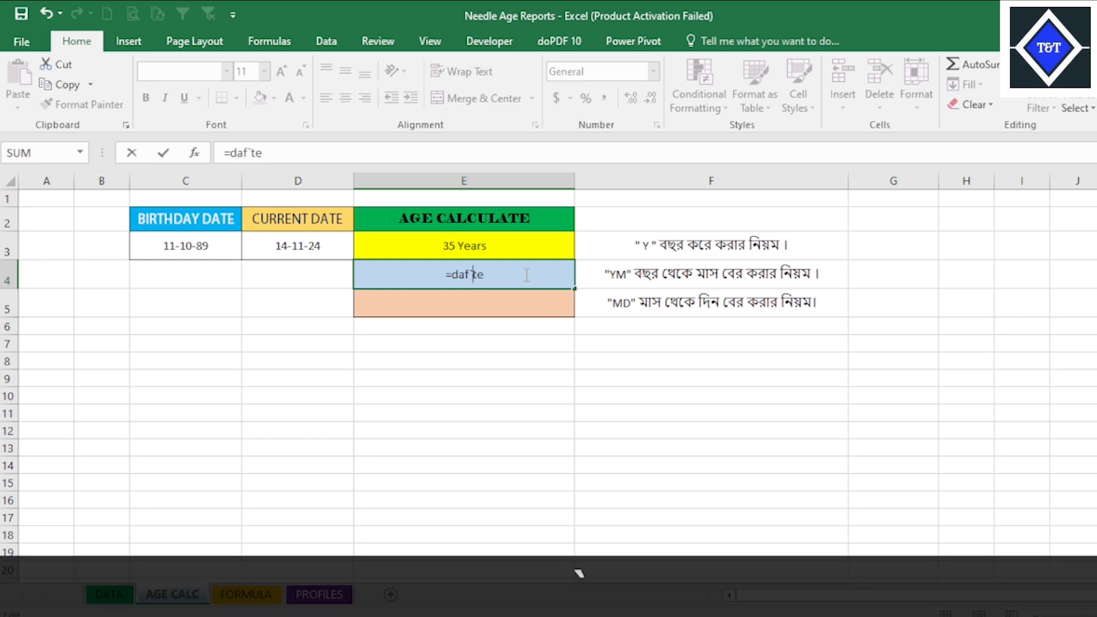
key("Escape")
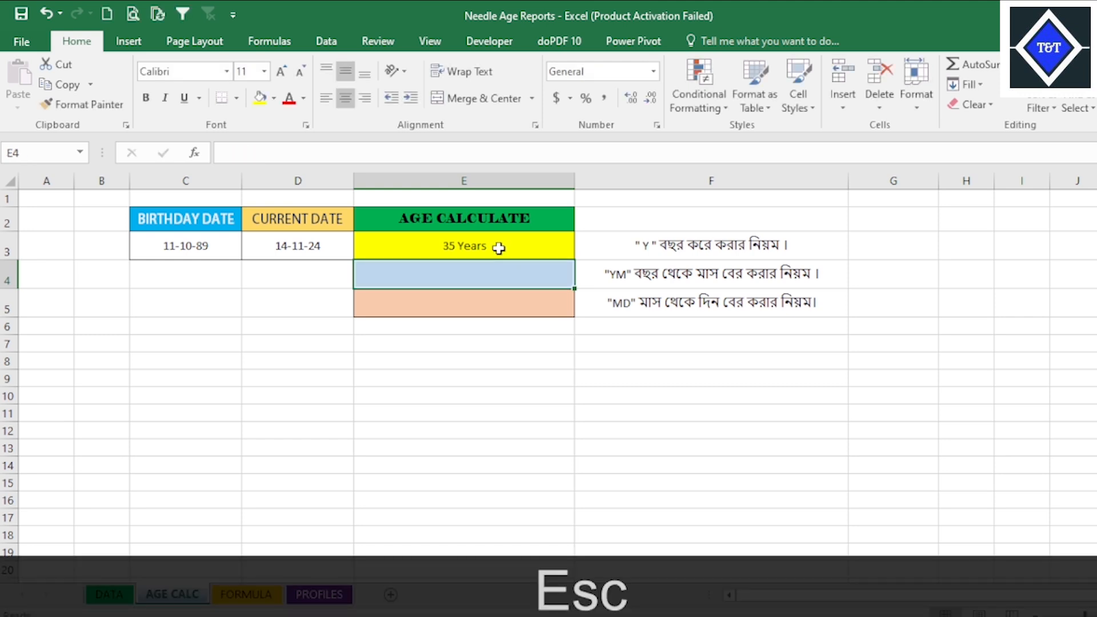
- Make the date references in the E3 DATEDIF formula absolute as $C$3 and $D$3, and enter the formula
left_click(500, 245)
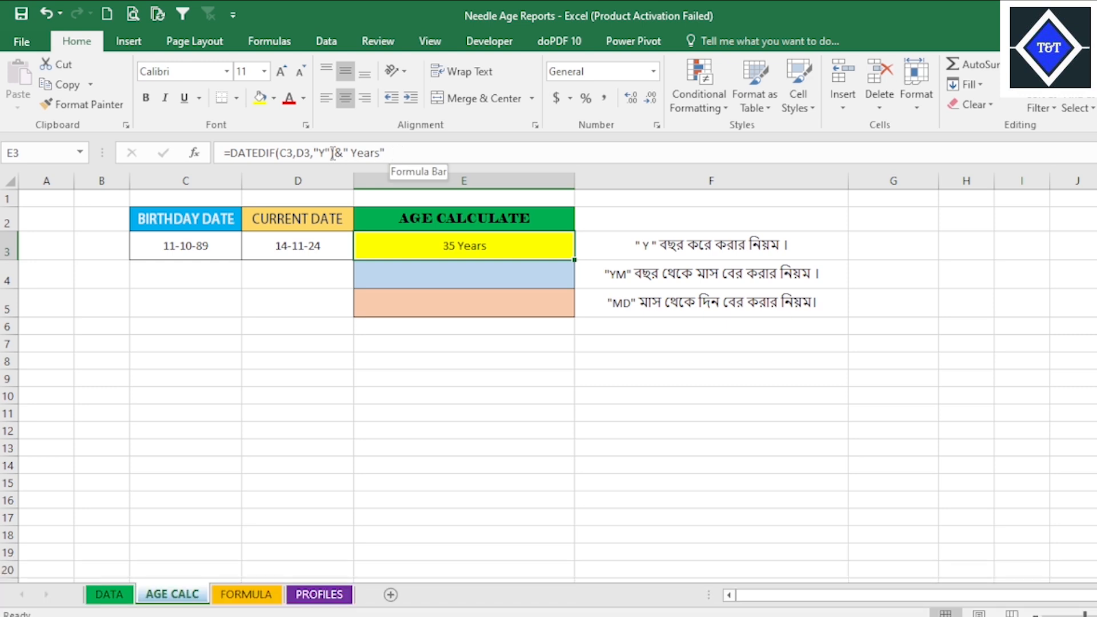
left_click(290, 153)
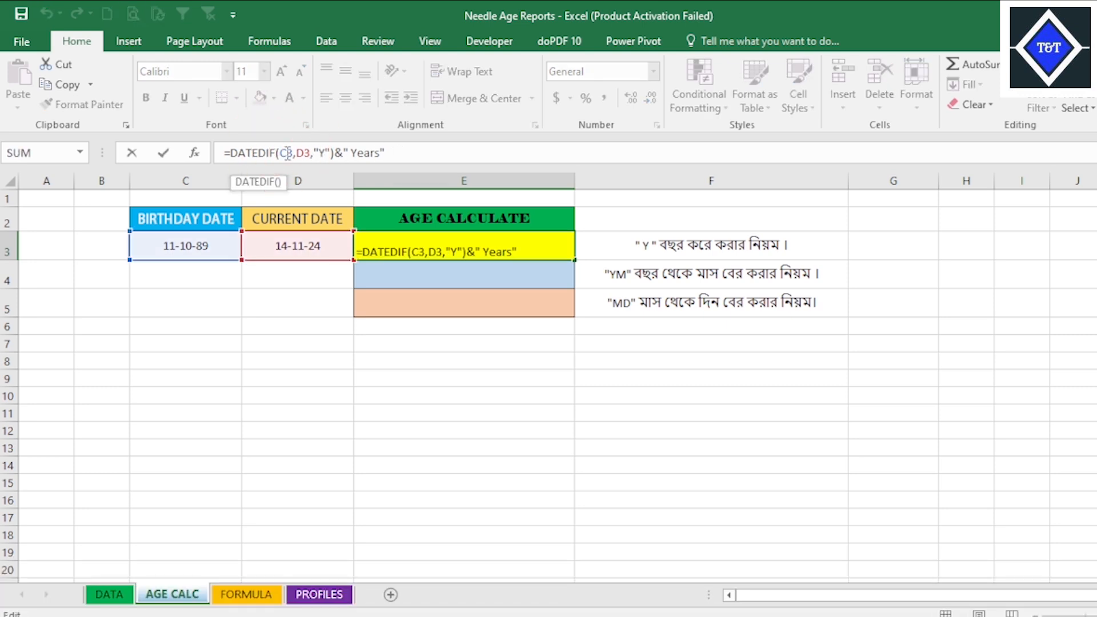
key("F4")
left_click(318, 153)
key("F4")
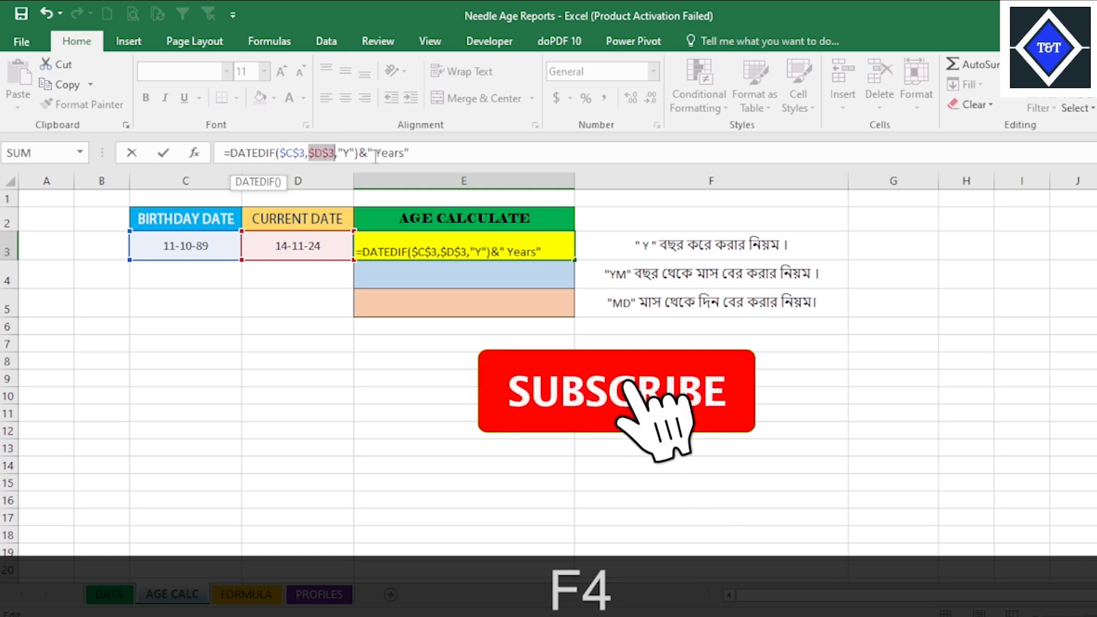
key("Return")
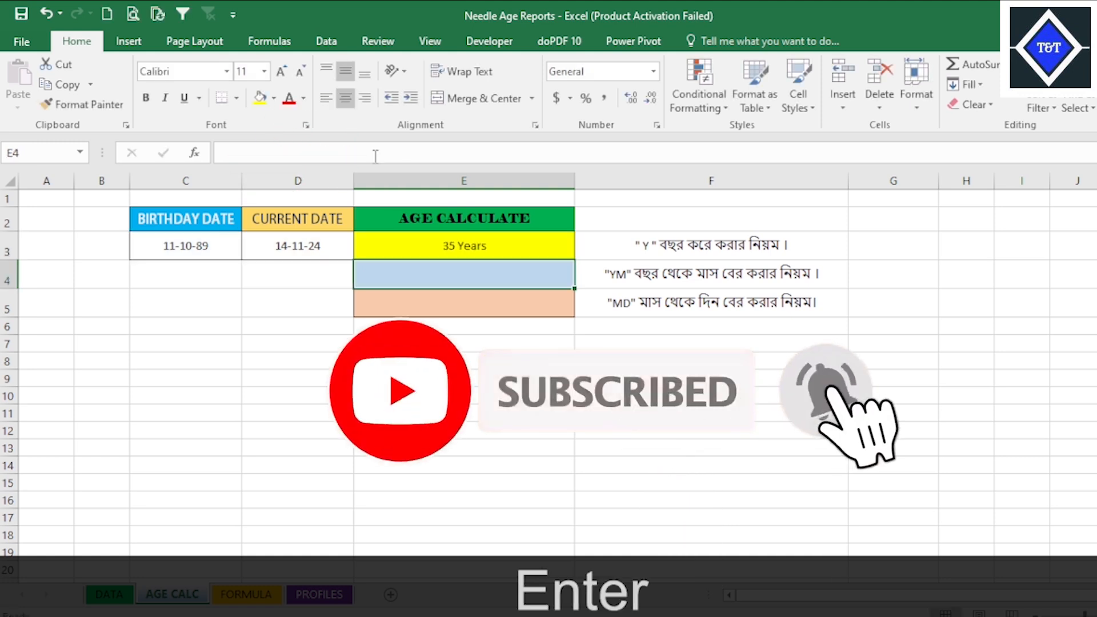
- Copy the full formula text from E3 and paste it into the blue cell E4
left_click(519, 252)
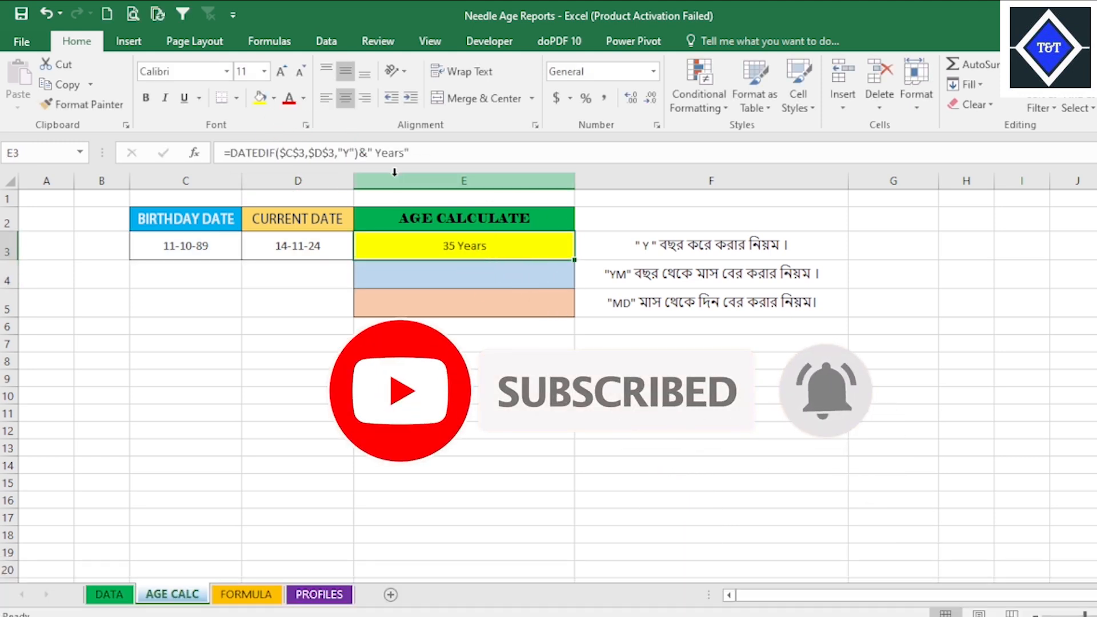
left_click_drag(425, 152, 175, 152)
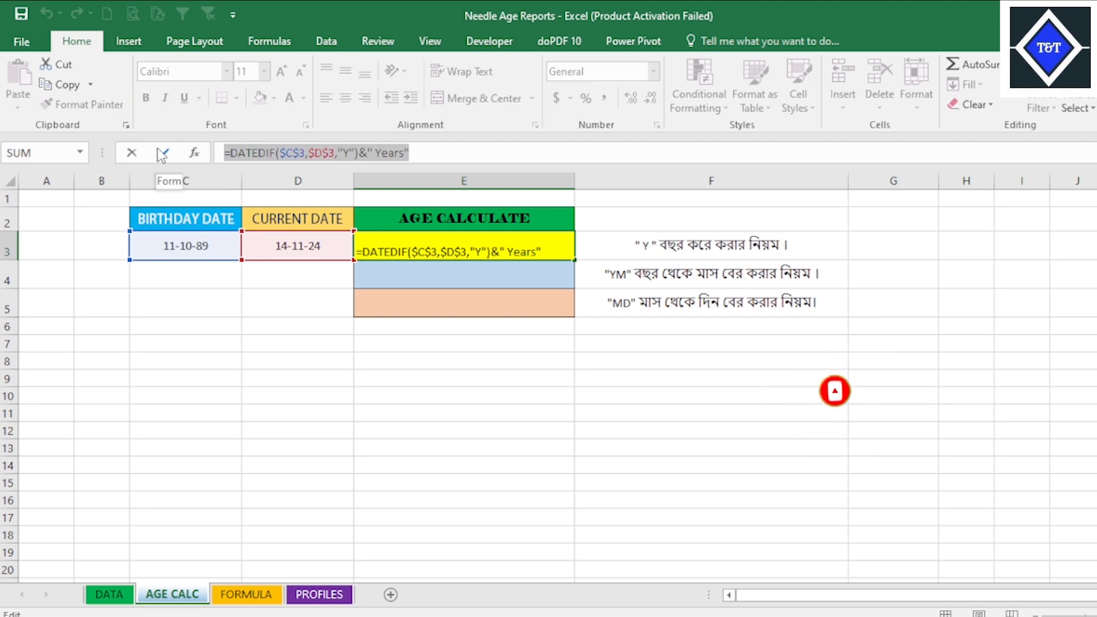
key("ctrl+c")
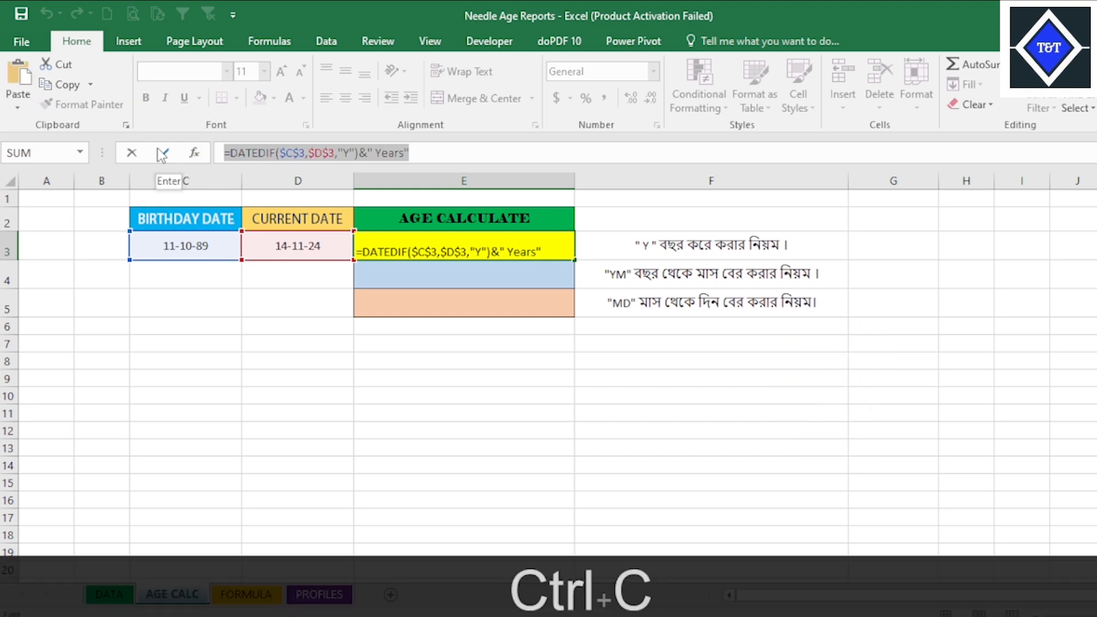
key("Escape")
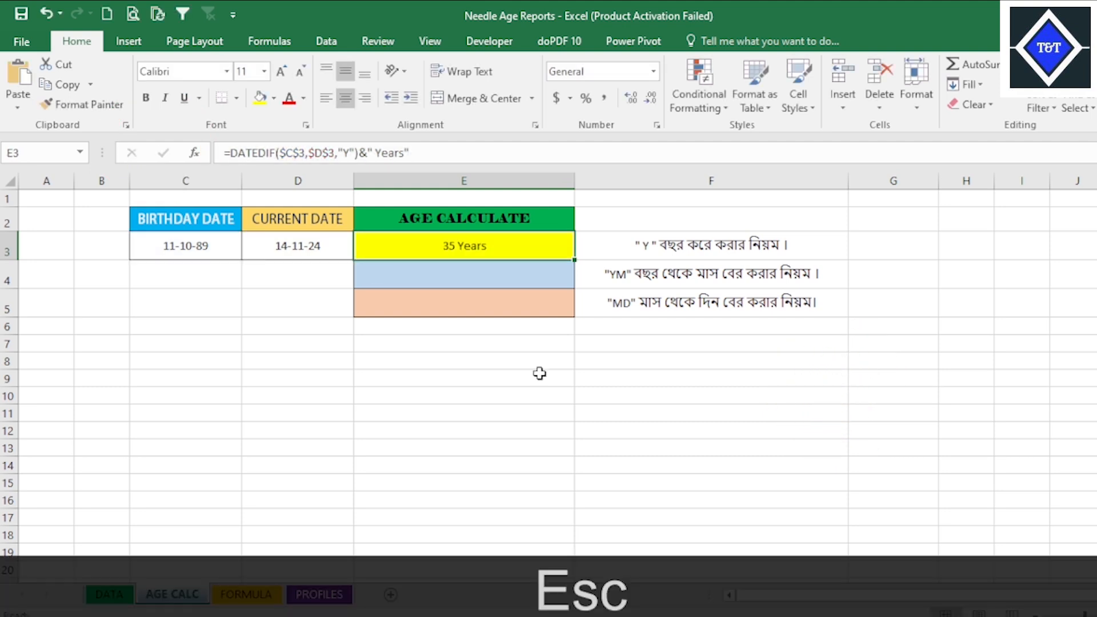
right_click(483, 279)
left_click(520, 328)
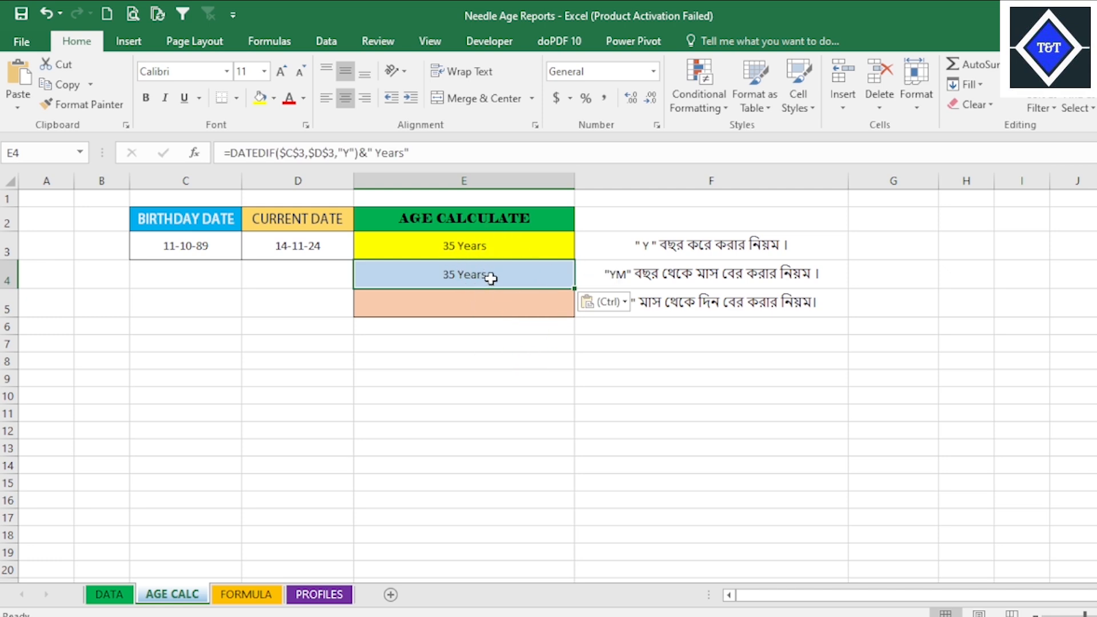
- Change the interval unit in the E4 DATEDIF formula to "YM"
double_click(346, 153)
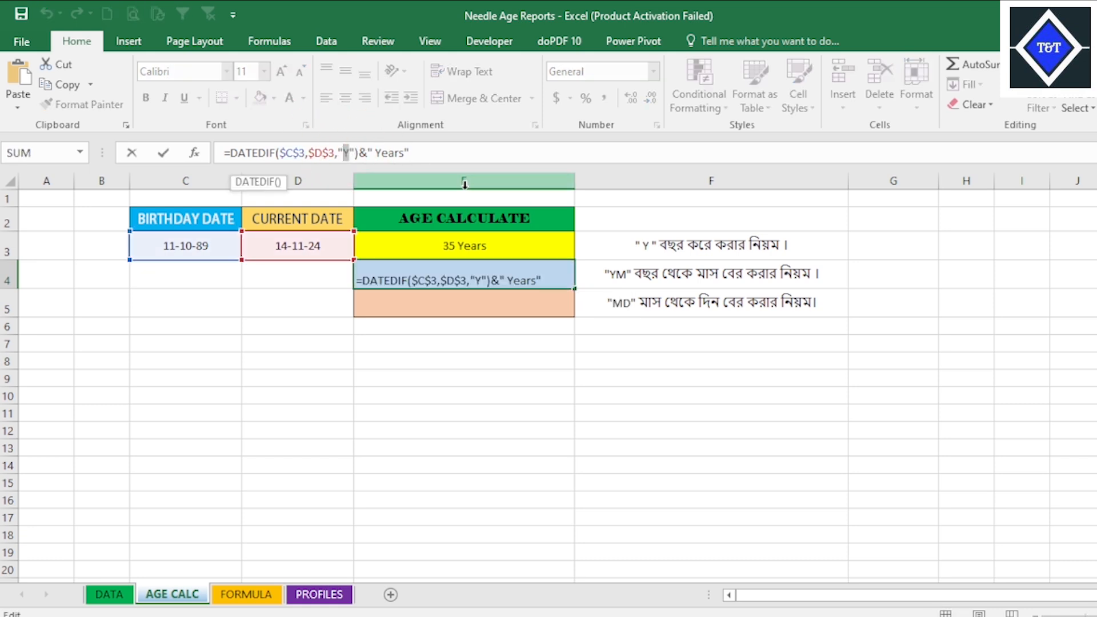
type("y")
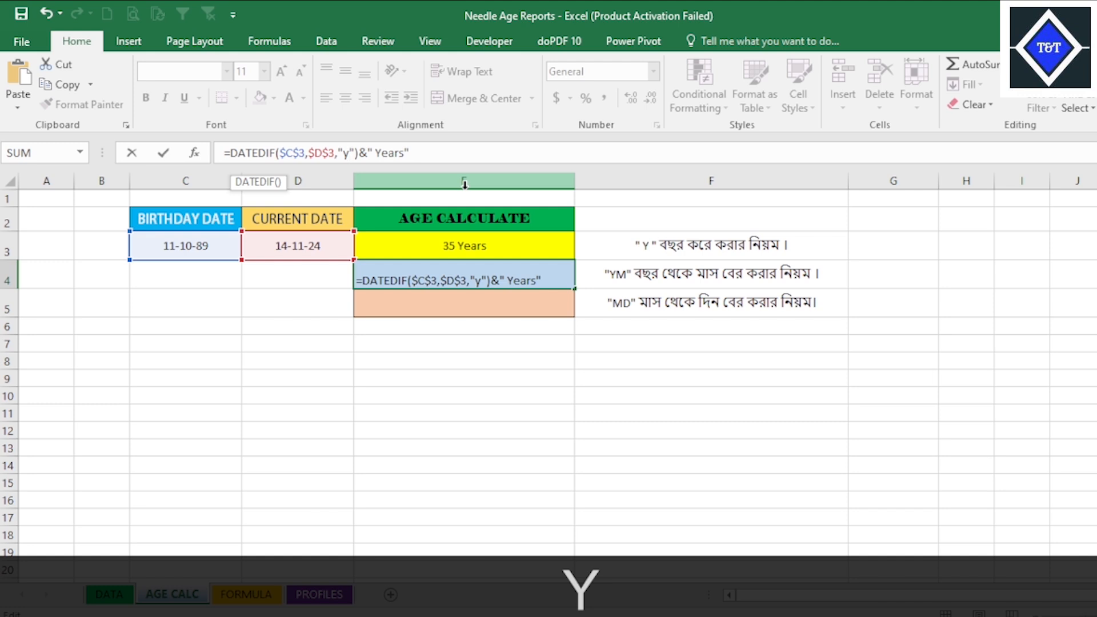
type("m")
key("BackSpace")
key("BackSpace")
key("Caps_Lock")
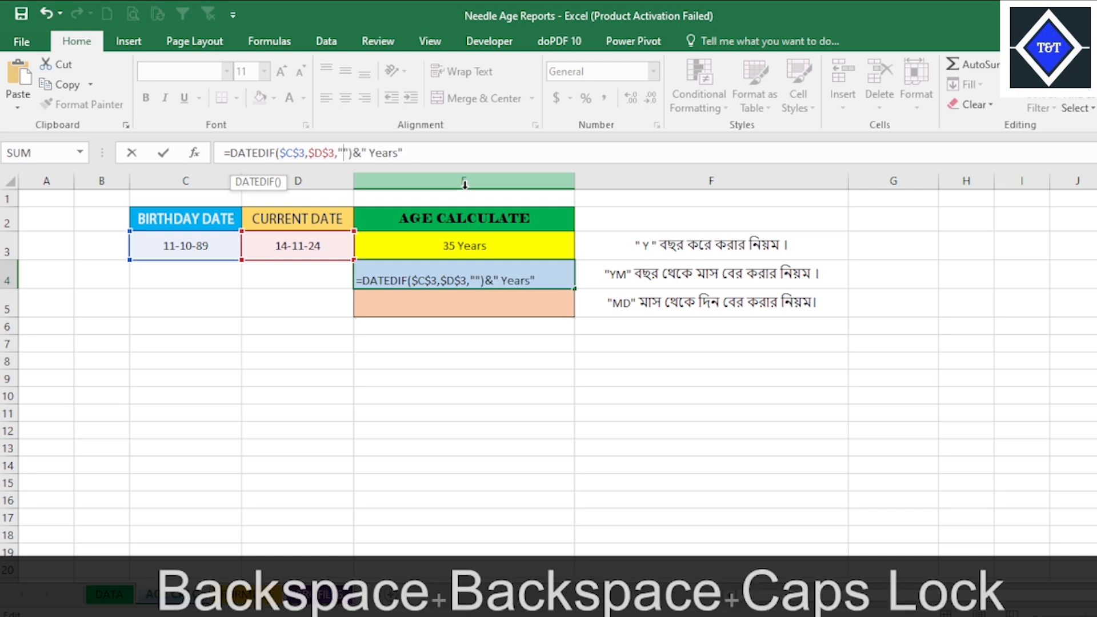
type("YM")
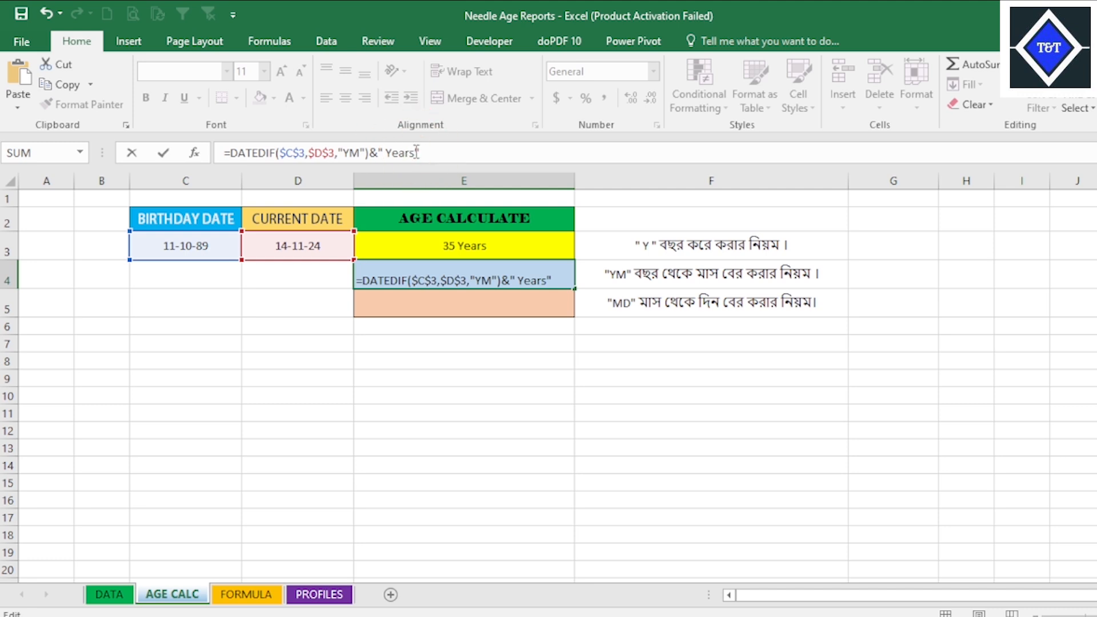
- Replace the text suffix in the E4 formula with " MONTHS" and enter the formula
key("BackSpace")
key("BackSpace")
key("BackSpace")
key("BackSpace")
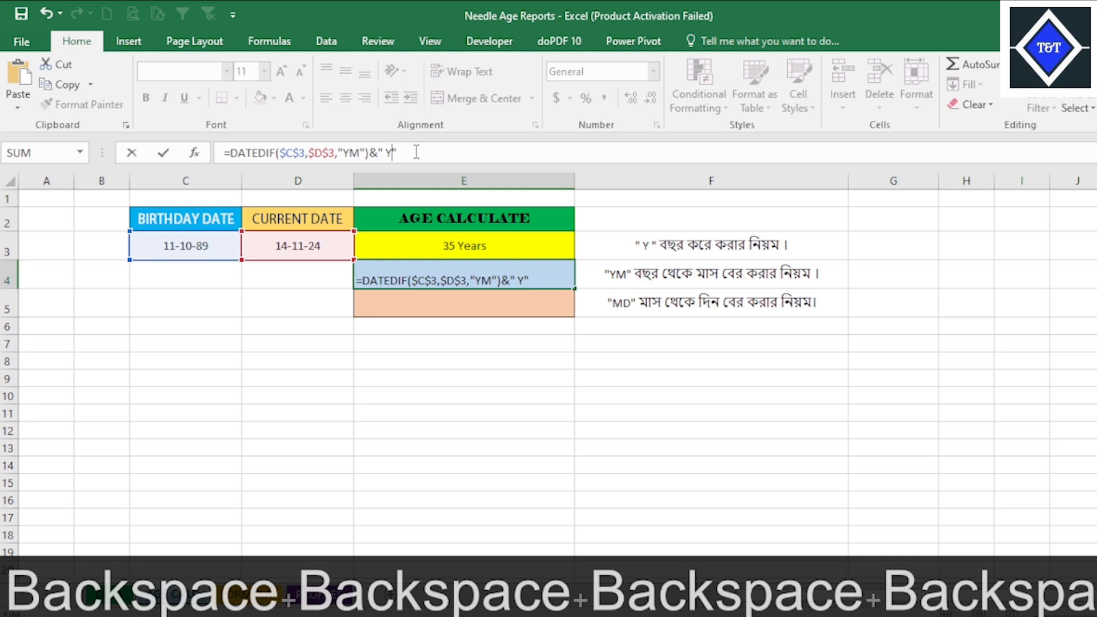
key("BackSpace")
type("MO")
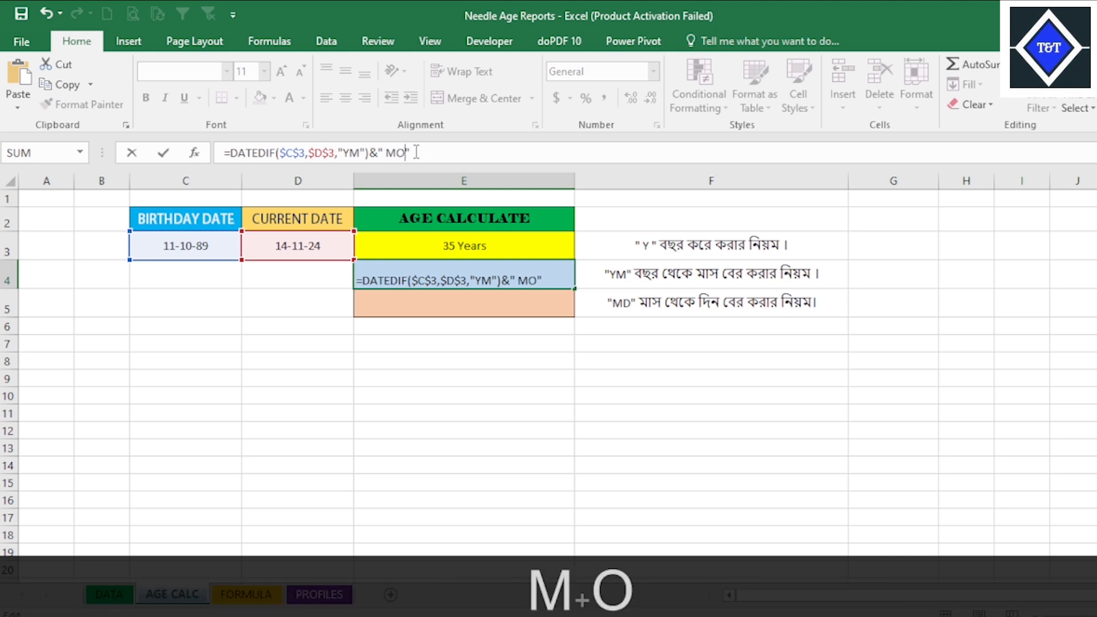
type("N")
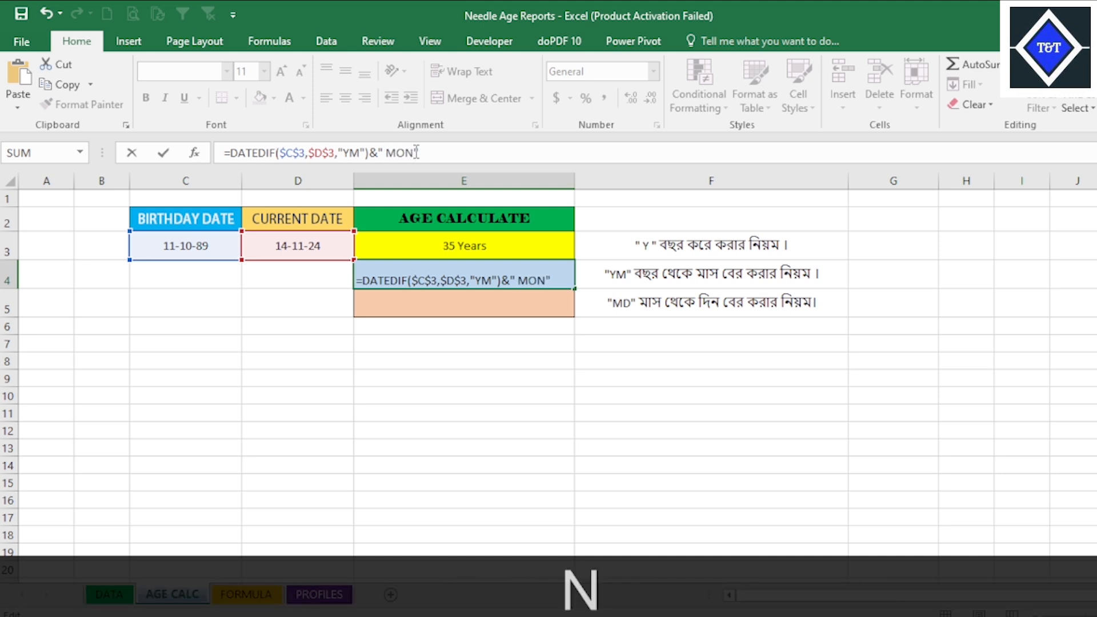
type("T")
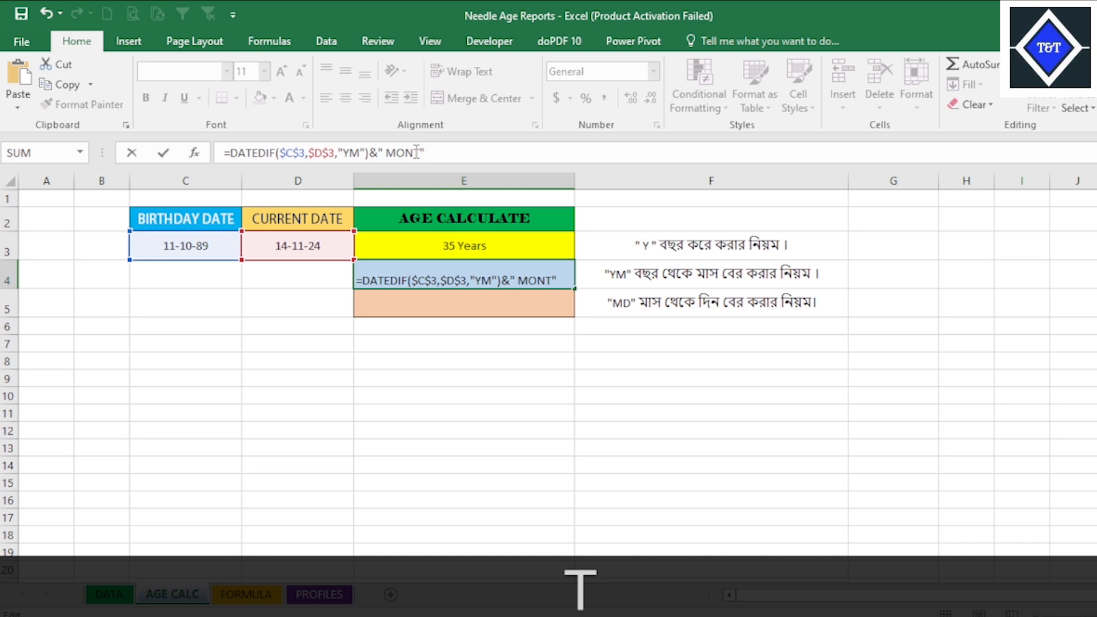
type("H")
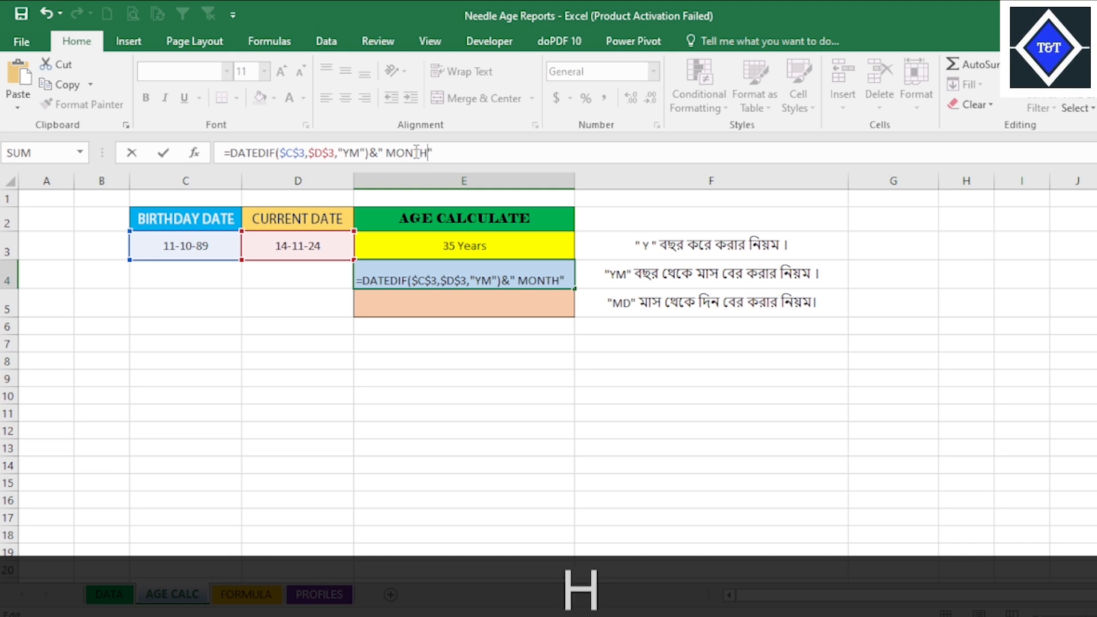
type("S")
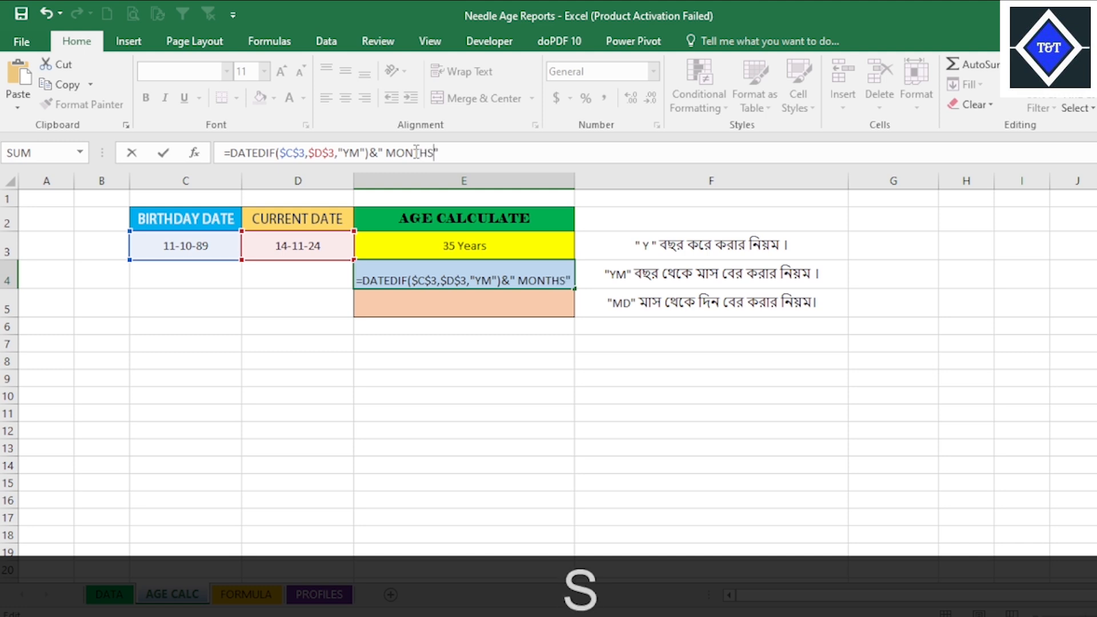
key("Return")
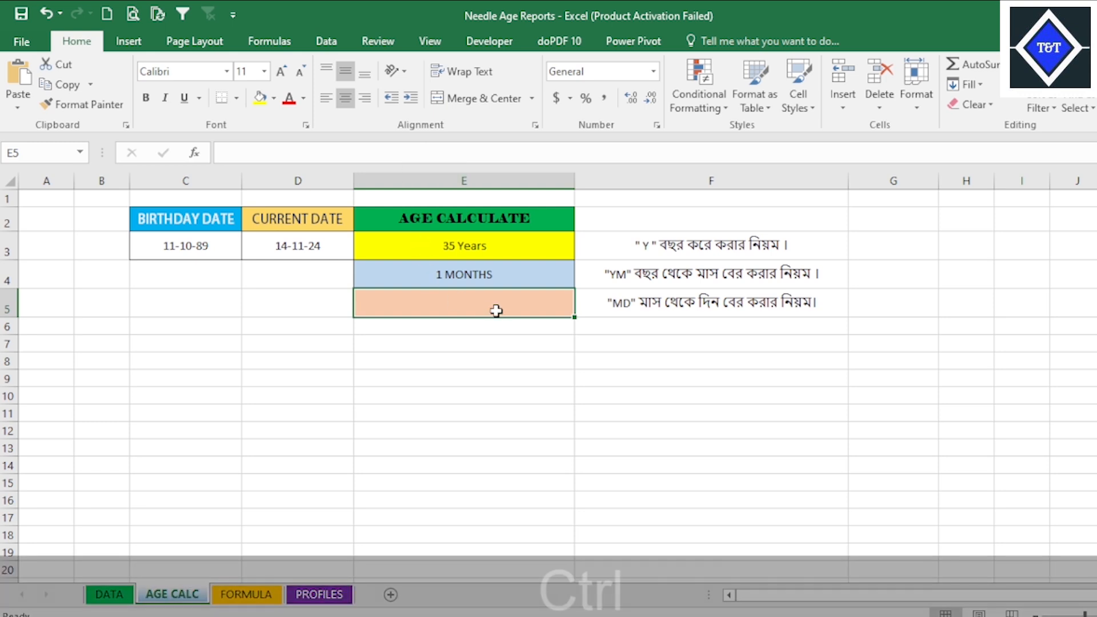
- Paste the copied DATEDIF formula into the orange cell E5 and change its interval unit to "MD"
key("ctrl+v")
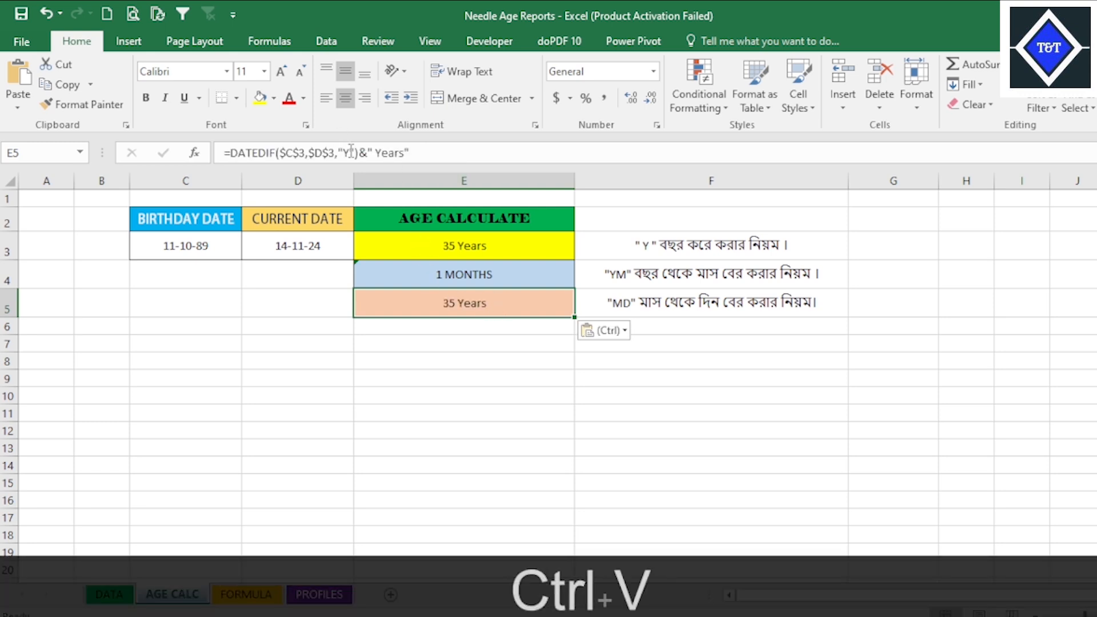
left_click(351, 153)
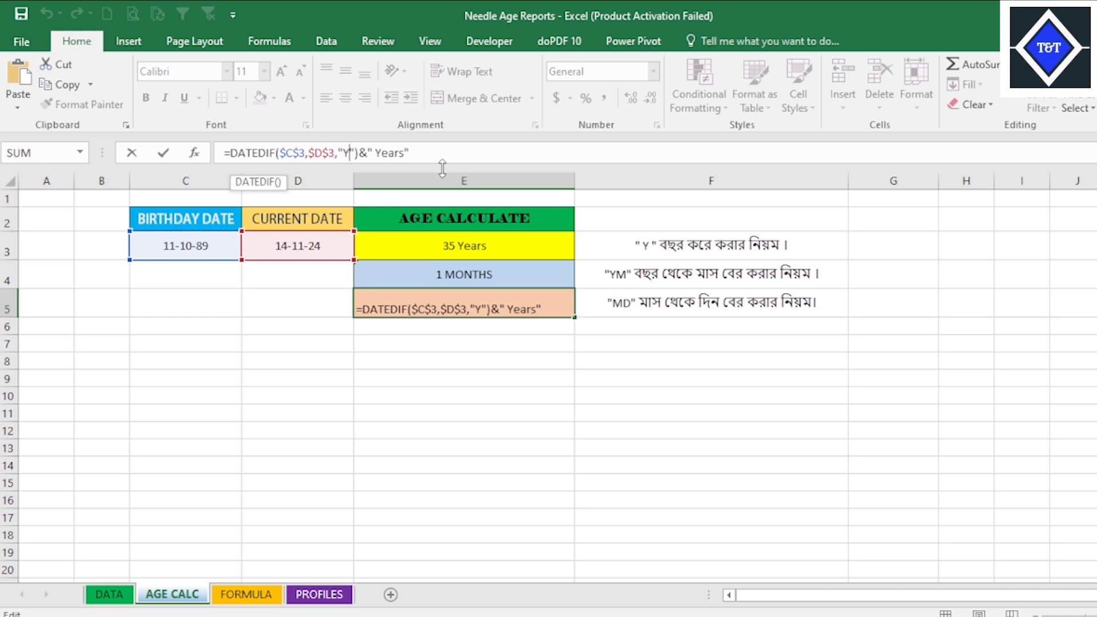
key("BackSpace")
type("MD")
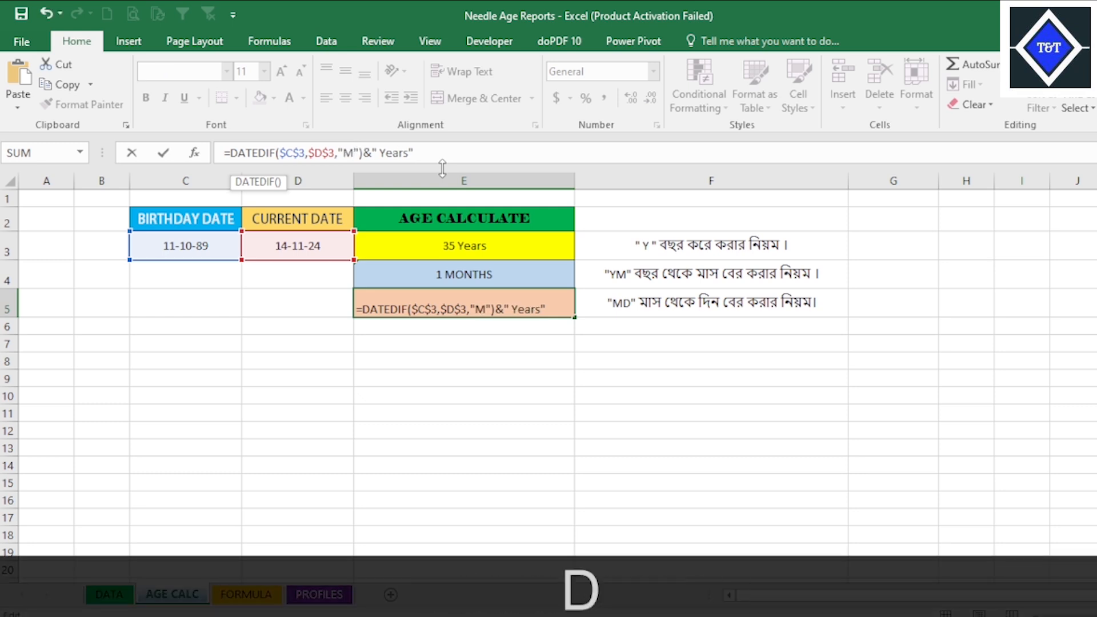
- Replace the text suffix in the E5 formula with " DAYS" and enter the formula
left_click(412, 153)
key("BackSpace")
key("BackSpace")
key("BackSpace")
key("BackSpace")
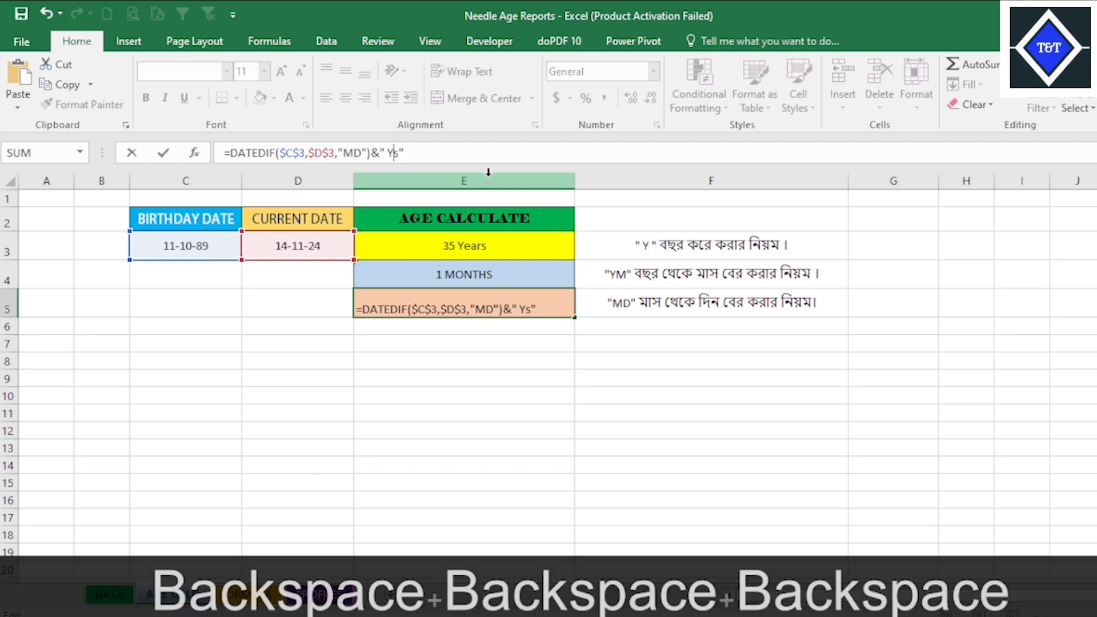
type("D")
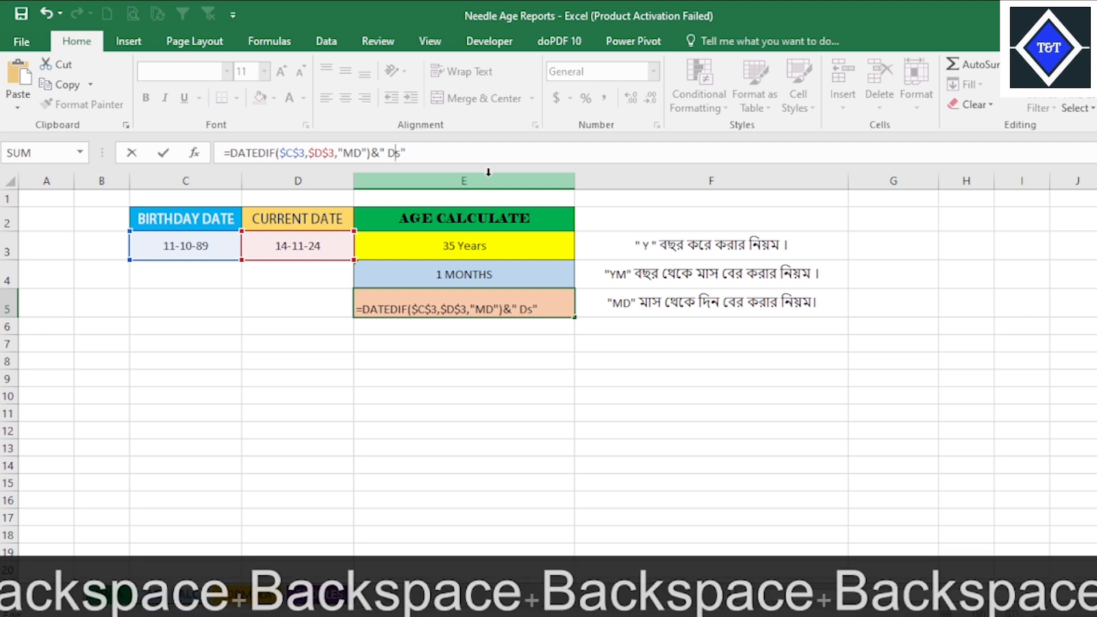
type("AY")
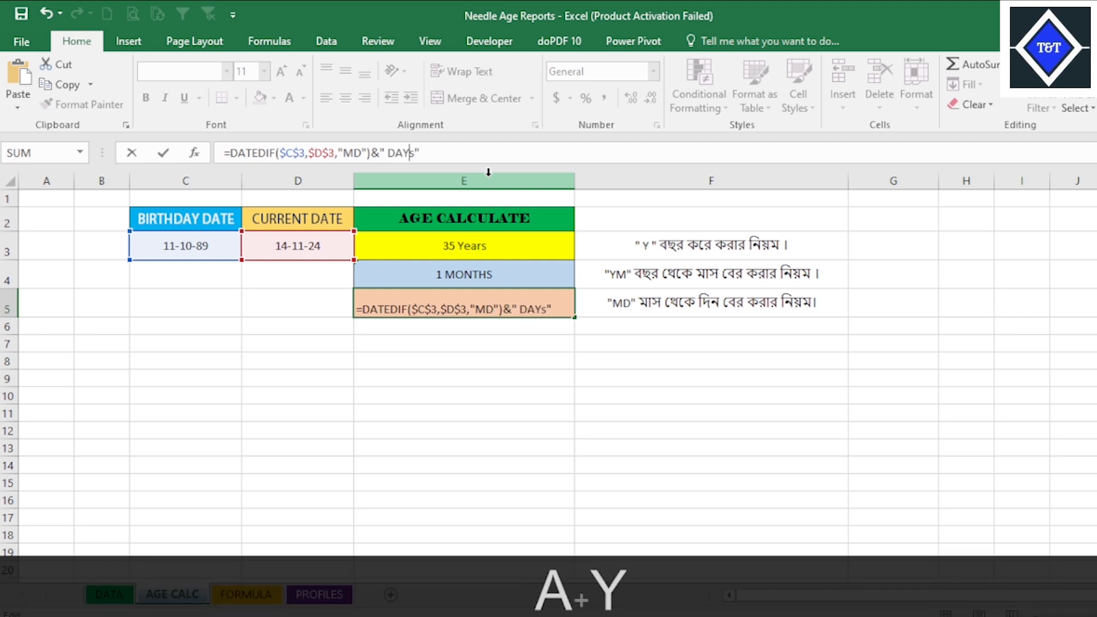
key("Delete")
type("S")
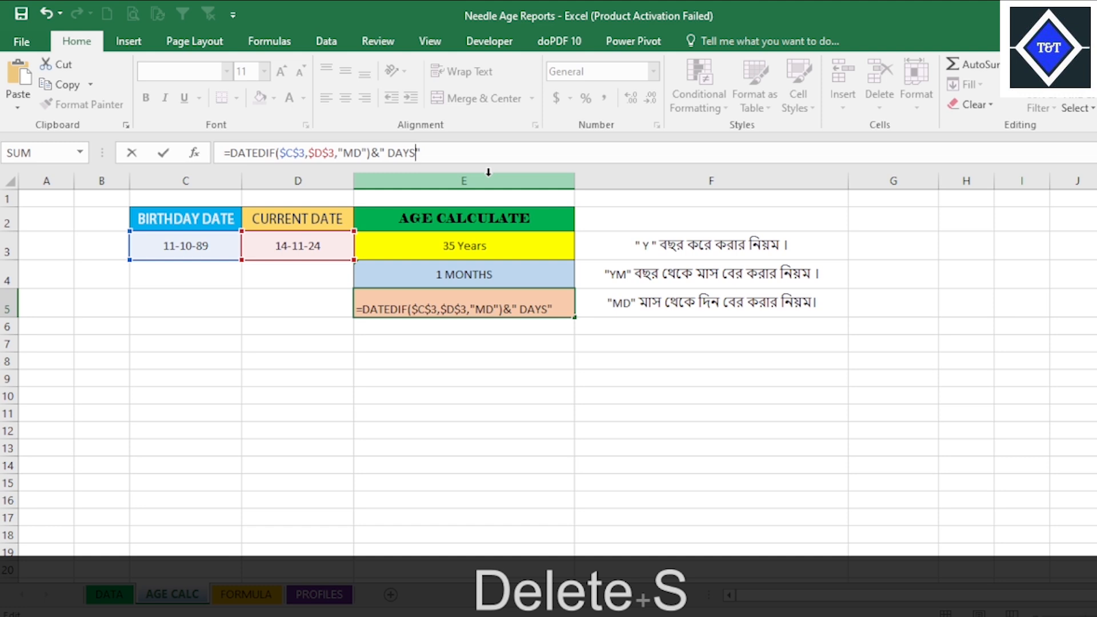
key("Return")
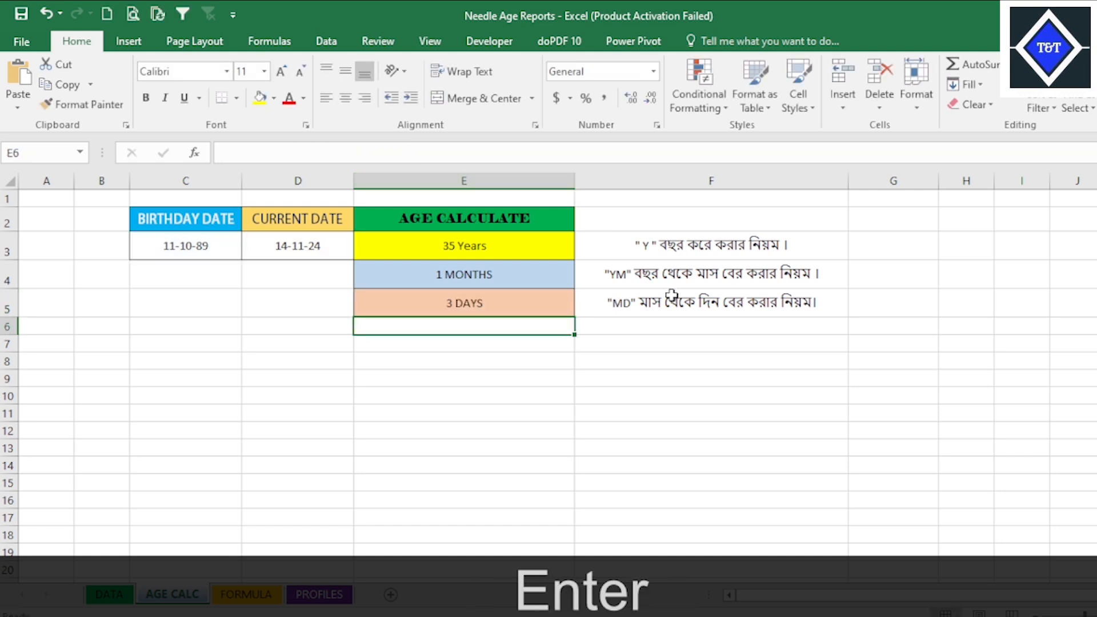
- Change the text suffix in the E4 months formula to " Month" and enter it
left_click(487, 277)
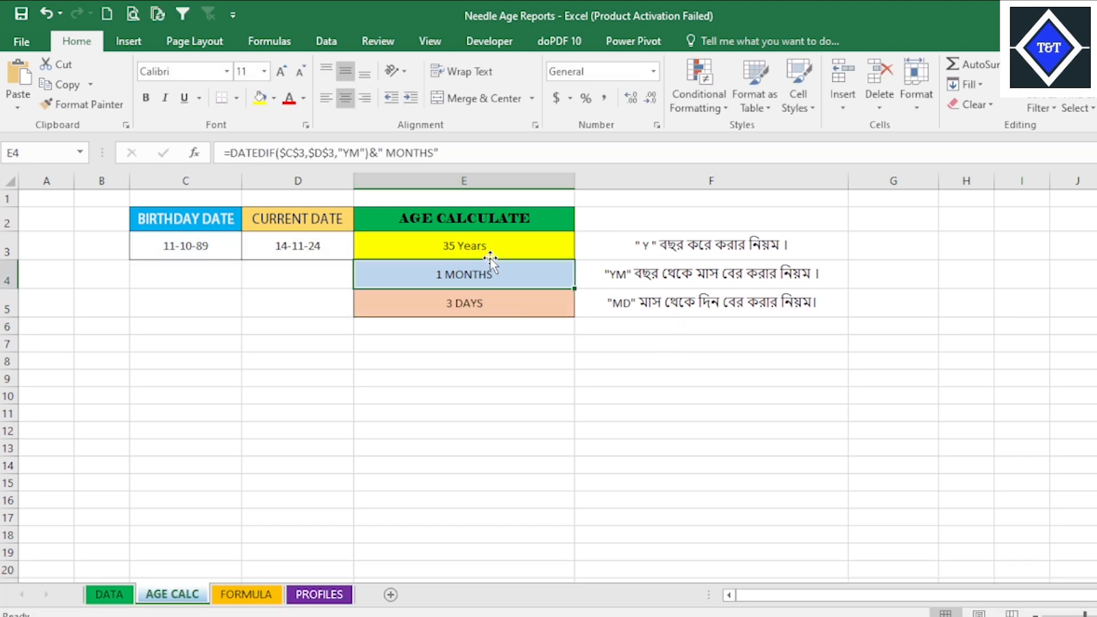
left_click(490, 243)
left_click(498, 279)
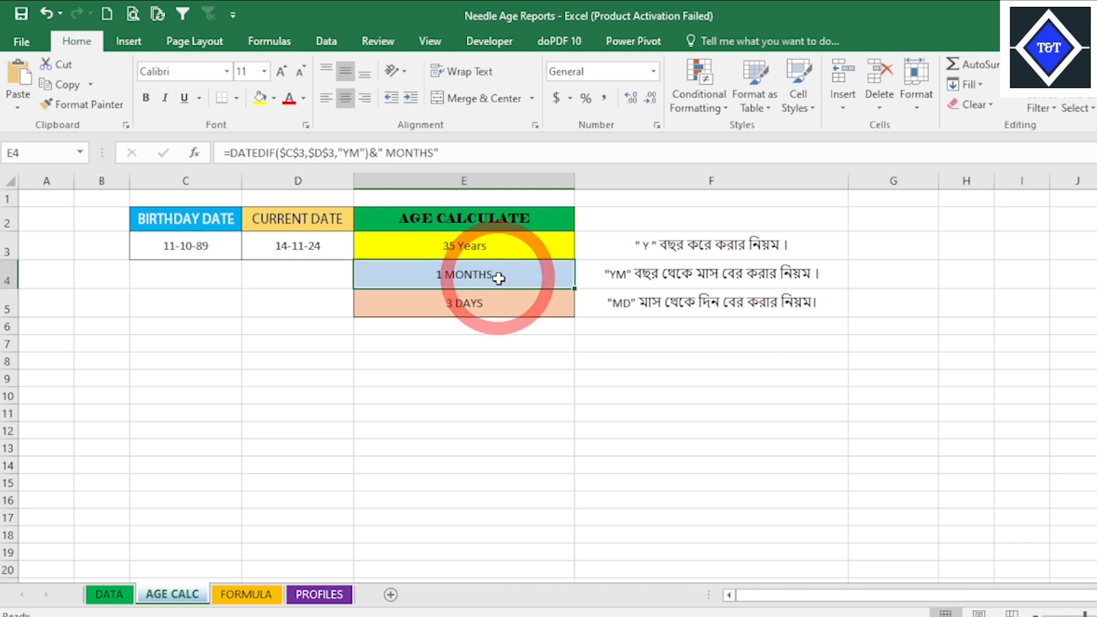
left_click(428, 152)
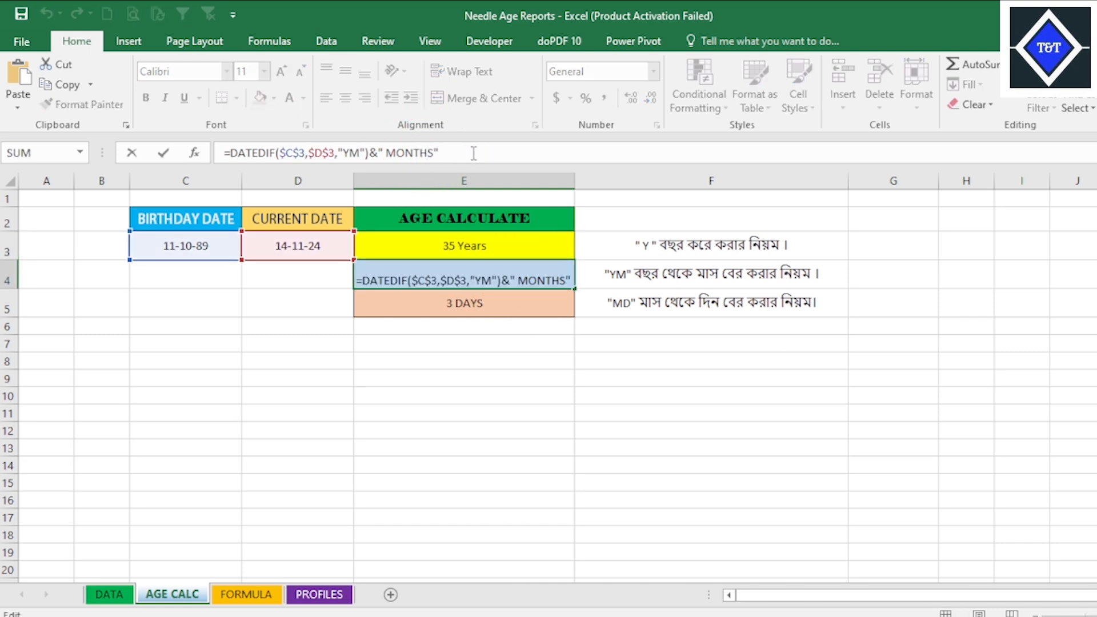
key("Delete")
key("BackSpace")
key("BackSpace")
key("BackSpace")
key("BackSpace")
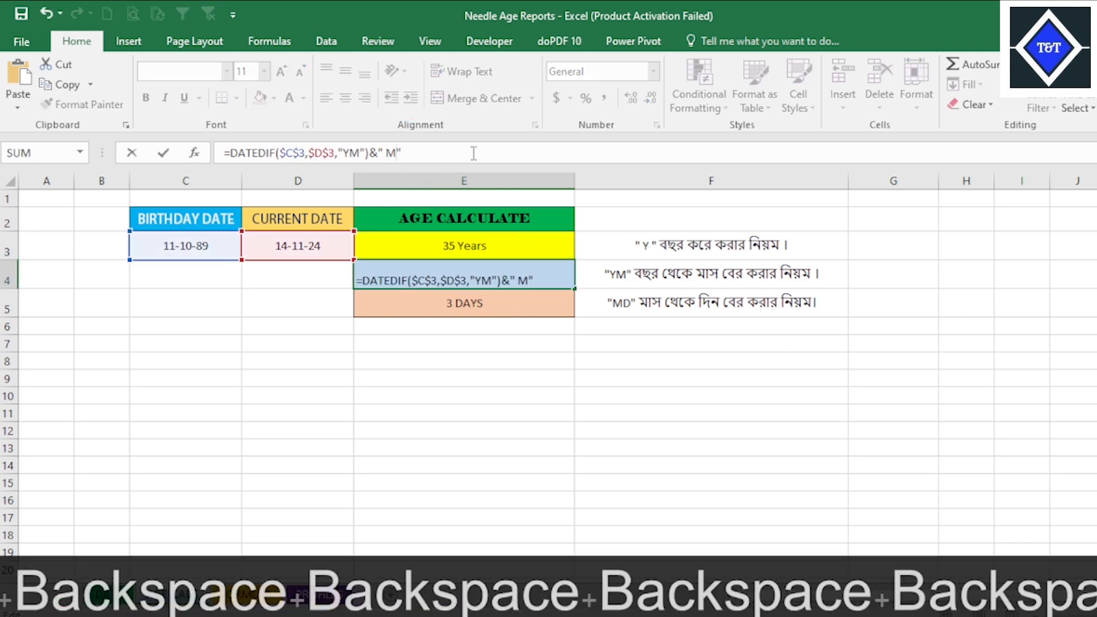
key("BackSpace")
key("Caps_Lock")
type("Mon")
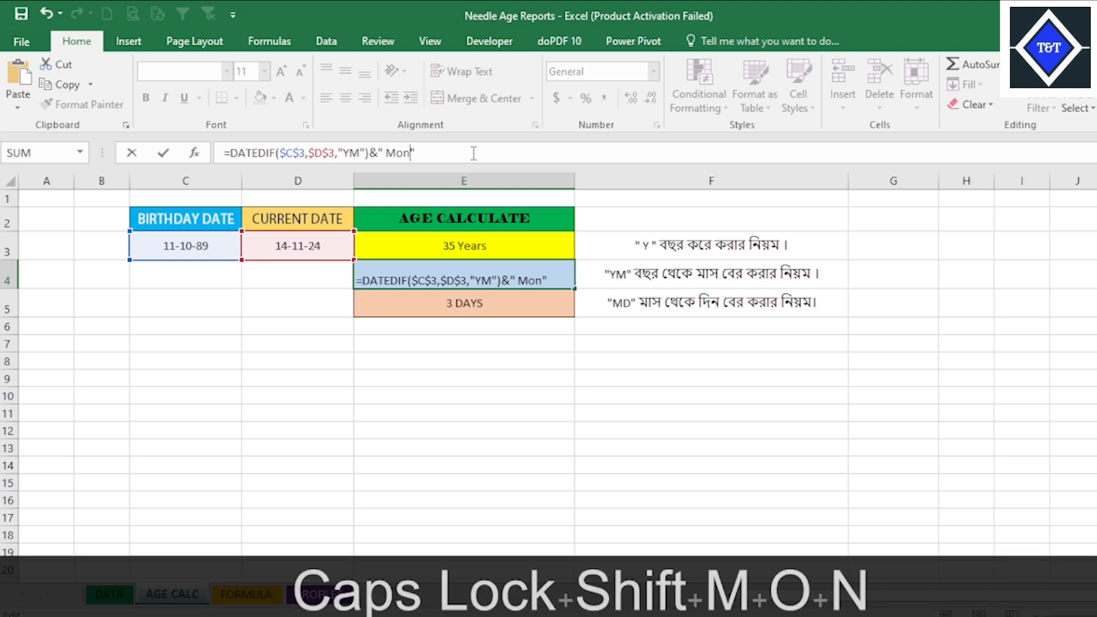
type("th")
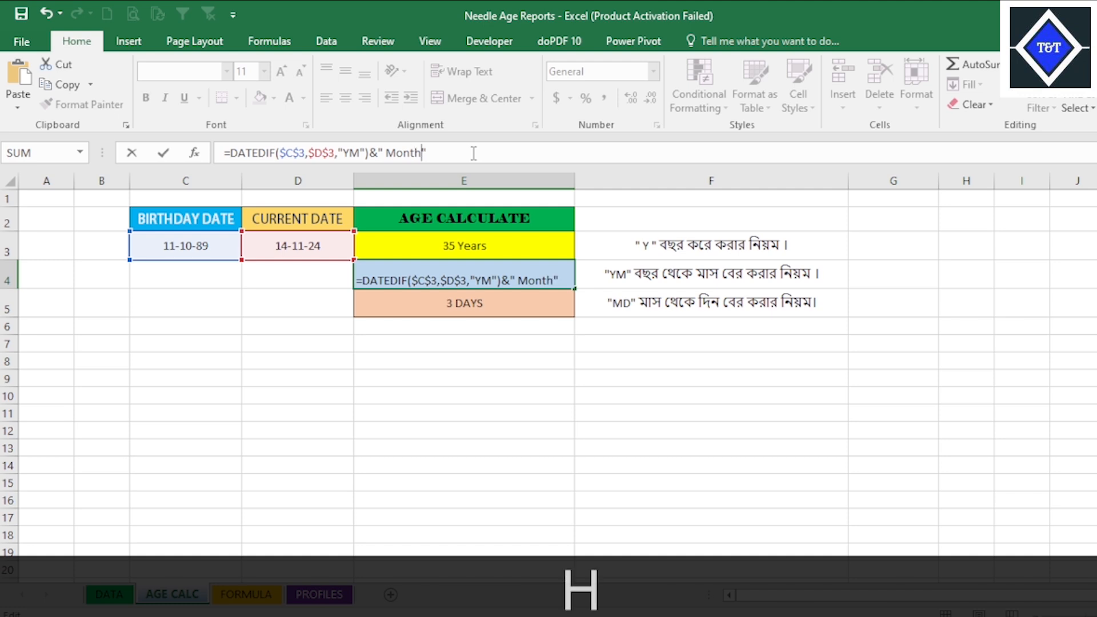
key("Return")
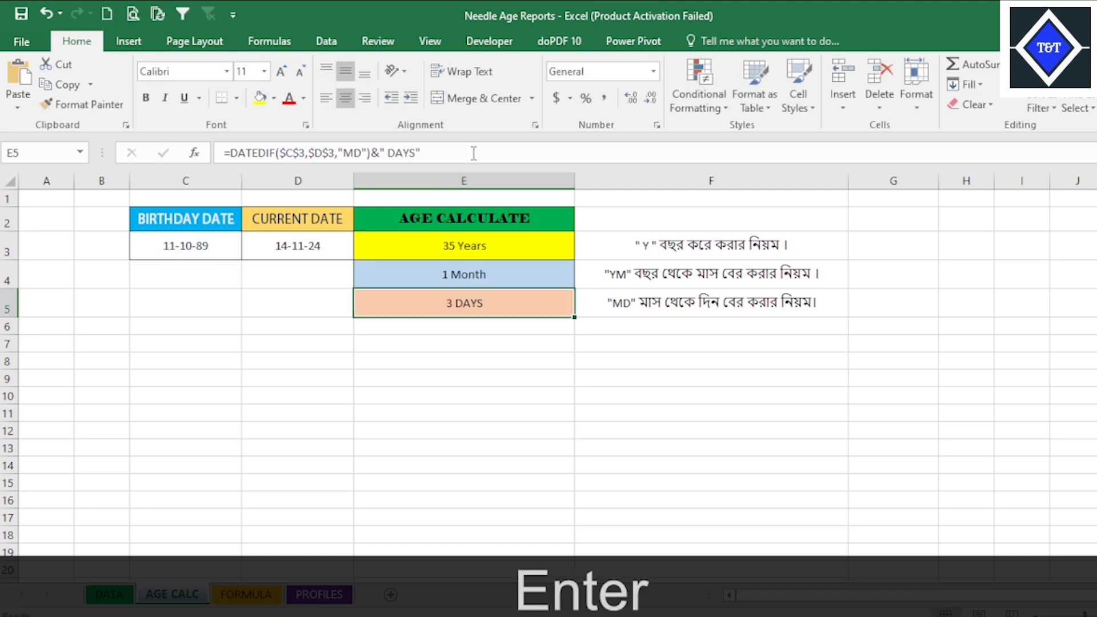
- Change the text suffix in the E5 days formula to " Day" and enter it
left_click(417, 153)
key("BackSpace")
key("BackSpace")
key("BackSpace")
key("BackSpace")
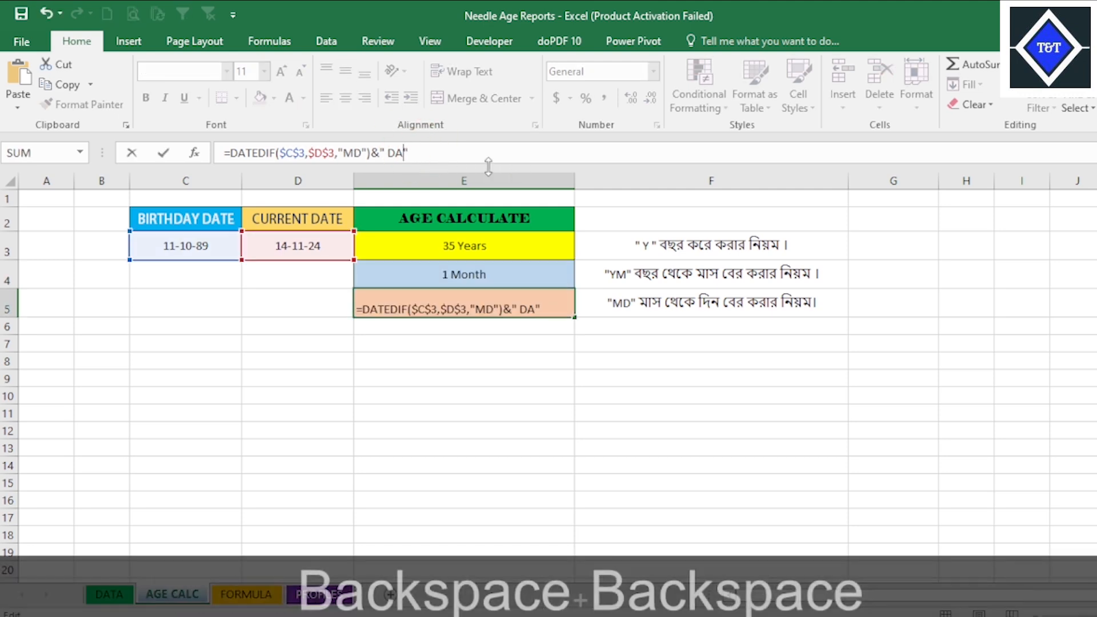
type("Day")
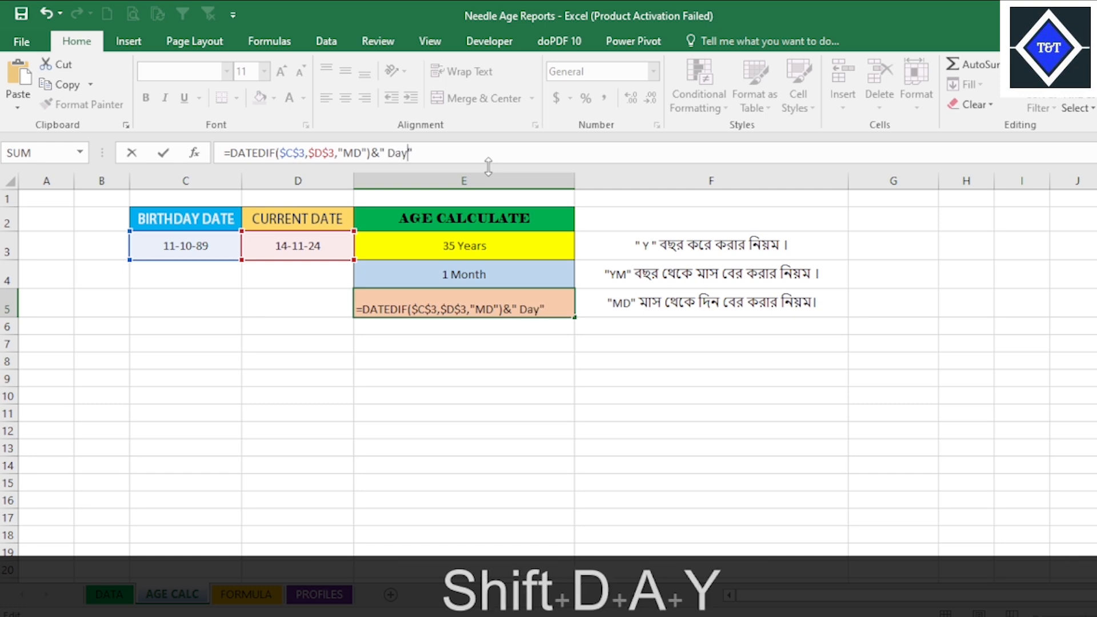
key("Return")
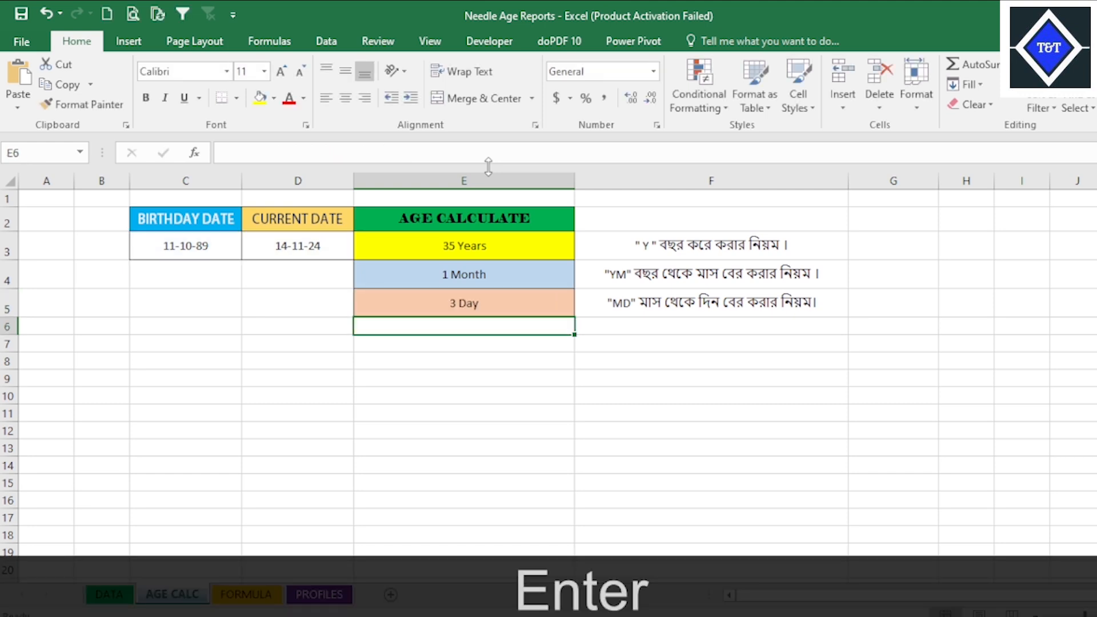
- Review the years, months and days results in E3 to E5 against the unit notes in column F
left_click(485, 248)
left_click(479, 275)
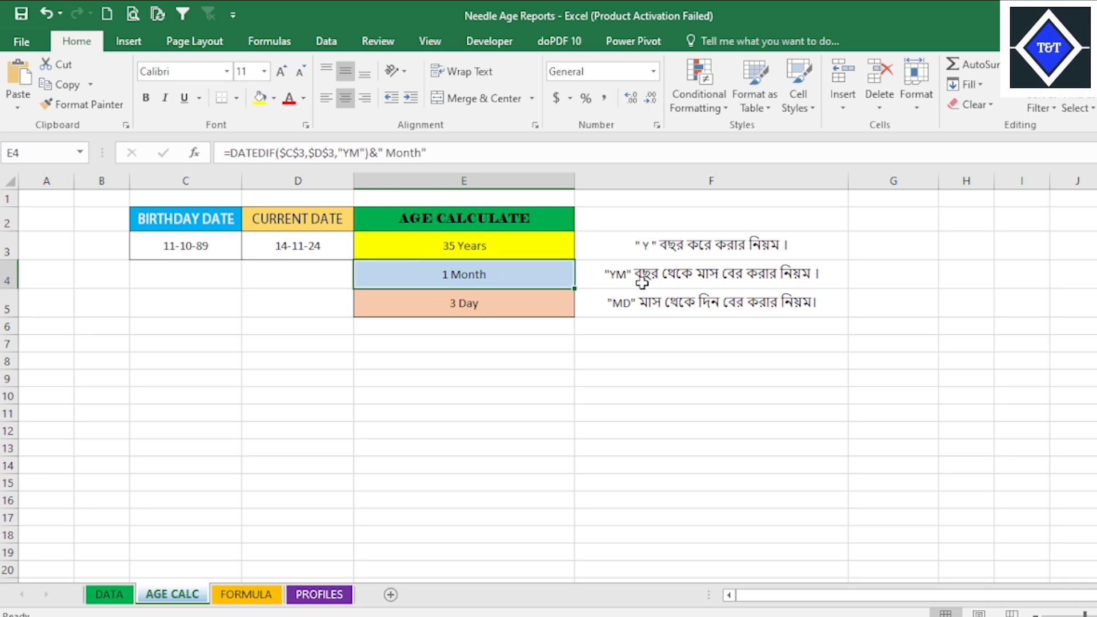
left_click(658, 280)
left_click(425, 305)
left_click(495, 274)
left_click(467, 301)
left_click(498, 276)
- Open the DATA sheet, look through the needle and sinker age records, and inspect the first machine's needle brand and set change date
left_click(118, 597)
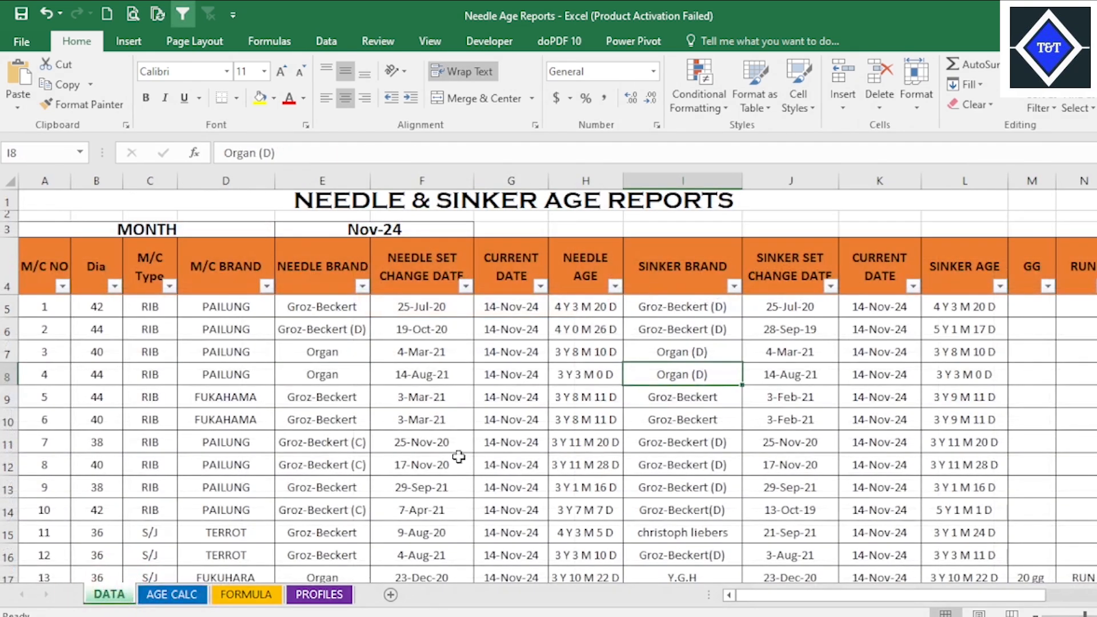
scroll(522, 410, "down", 20)
scroll(523, 409, "down", 20)
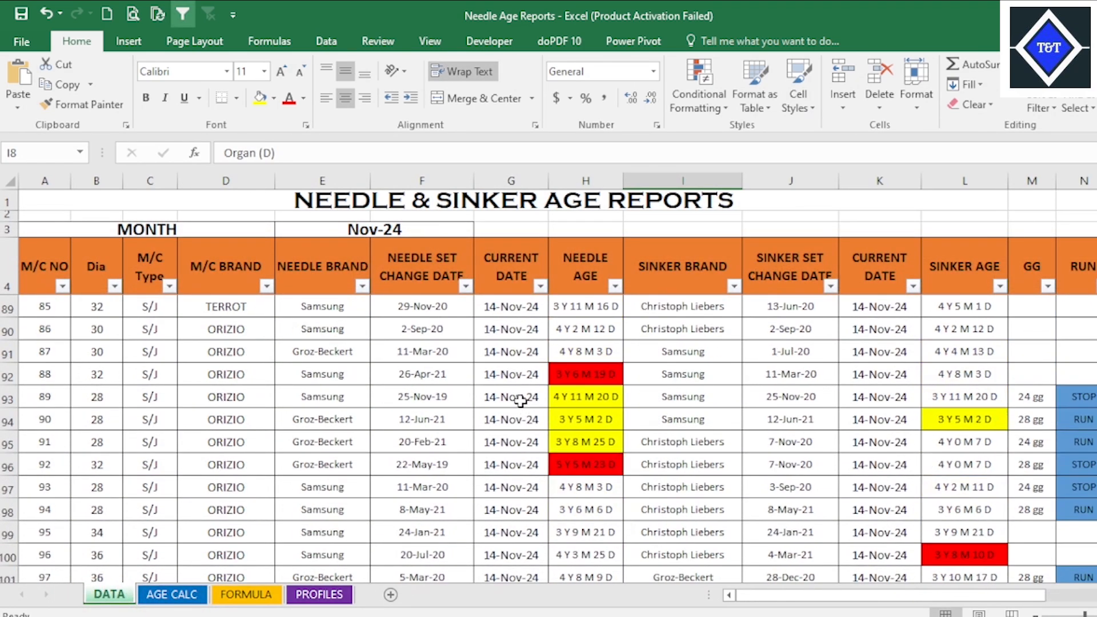
scroll(506, 392, "up", 20)
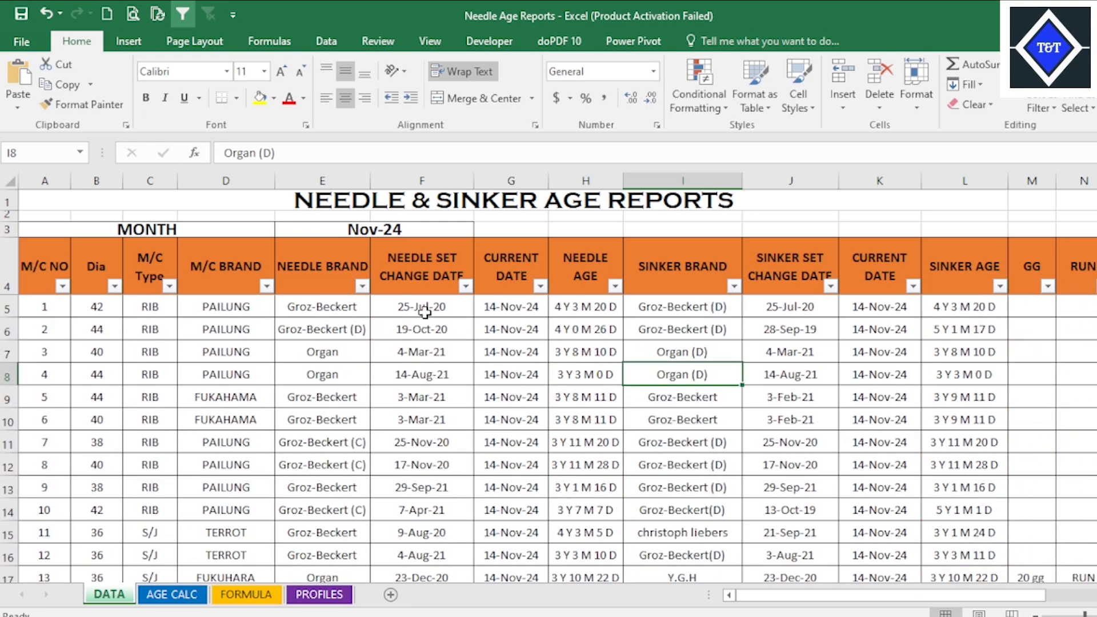
left_click(331, 307)
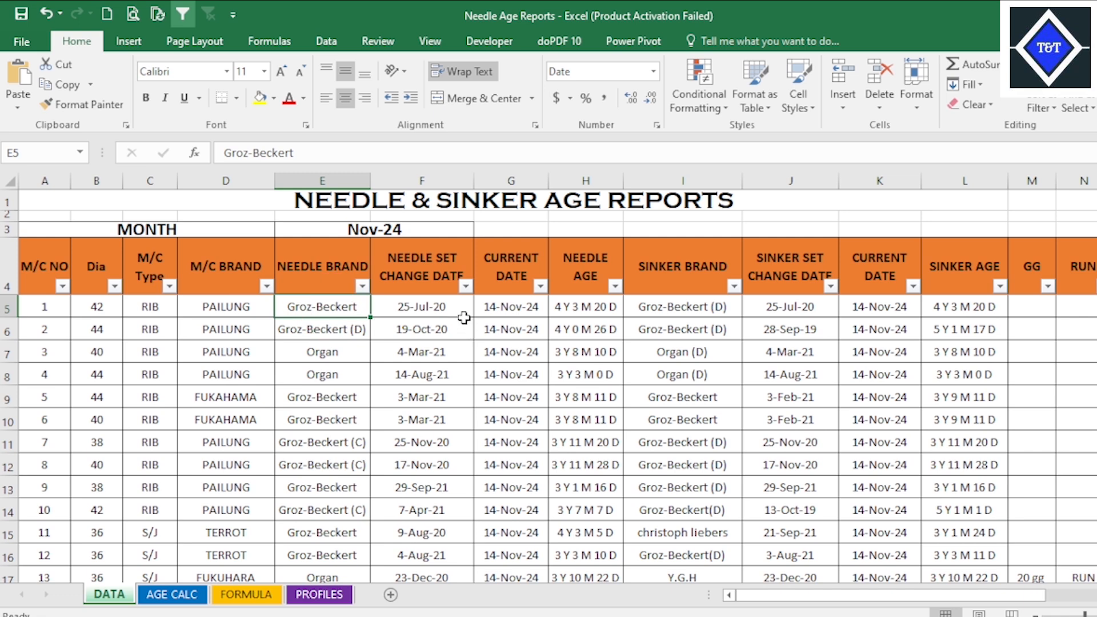
left_click(437, 305)
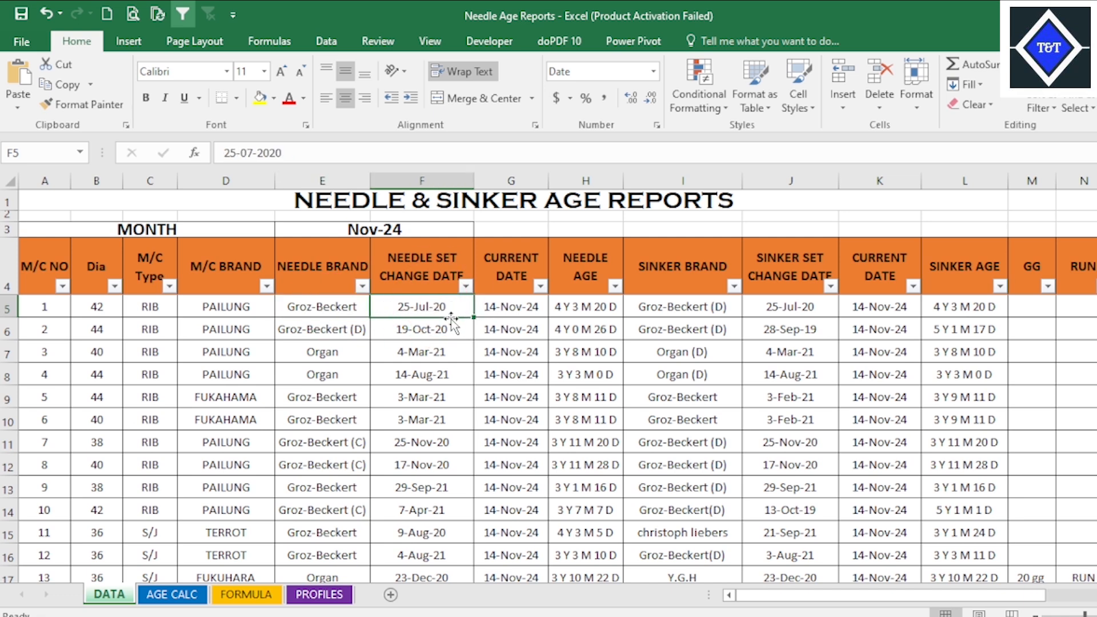
- Clear all the existing formulas in the NEEDLE AGE column from H5 down to the last record
left_click(437, 331)
left_click(514, 311)
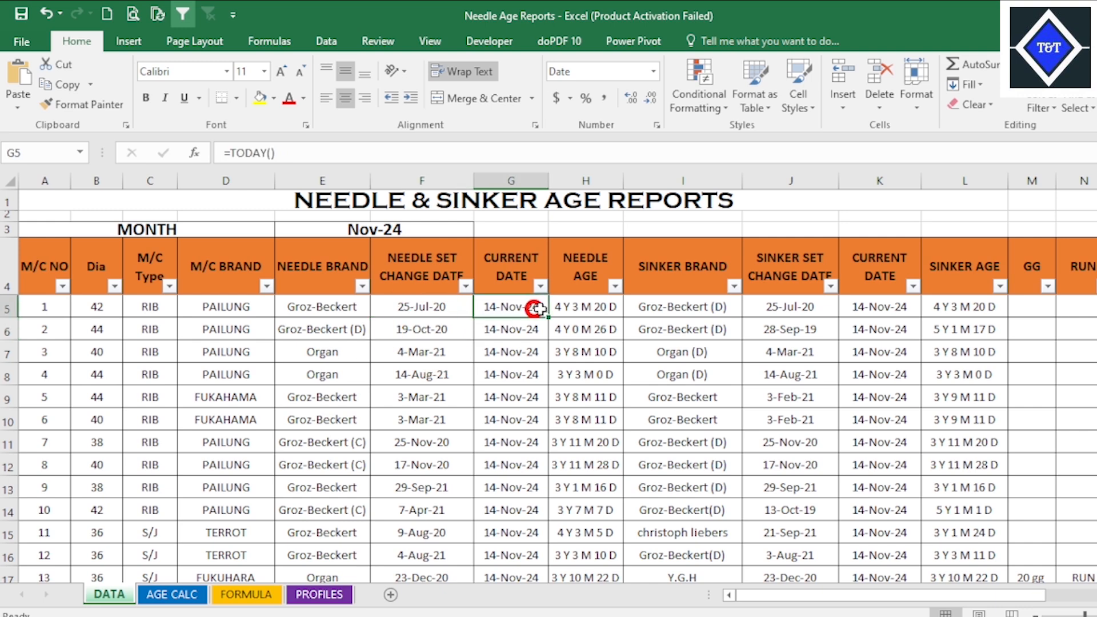
left_click(594, 307)
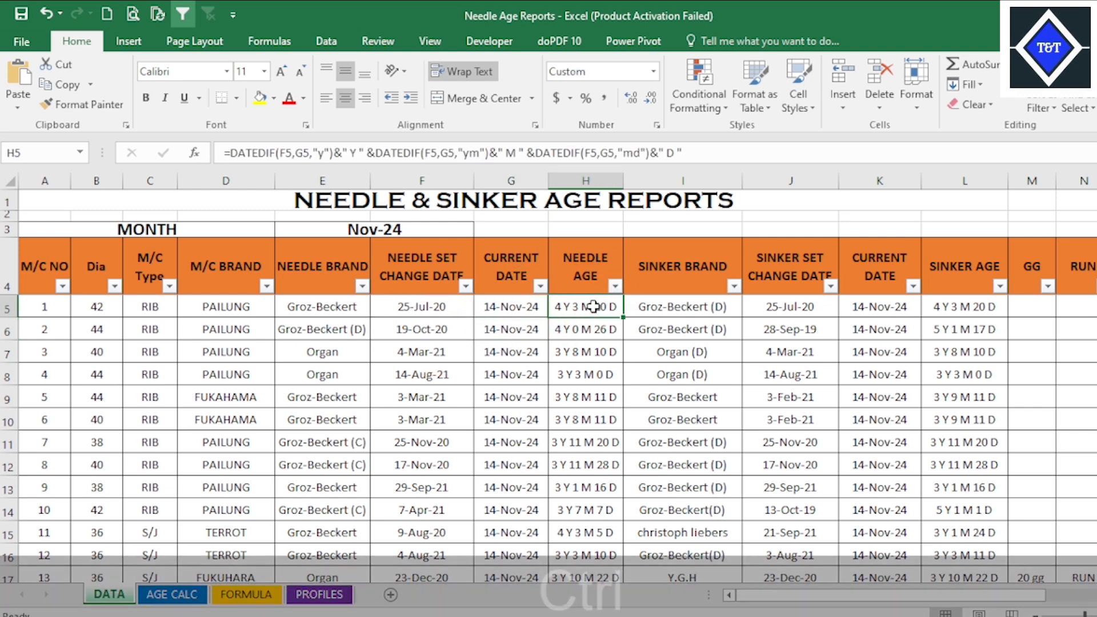
key("ctrl+shift+Down")
key("Delete")
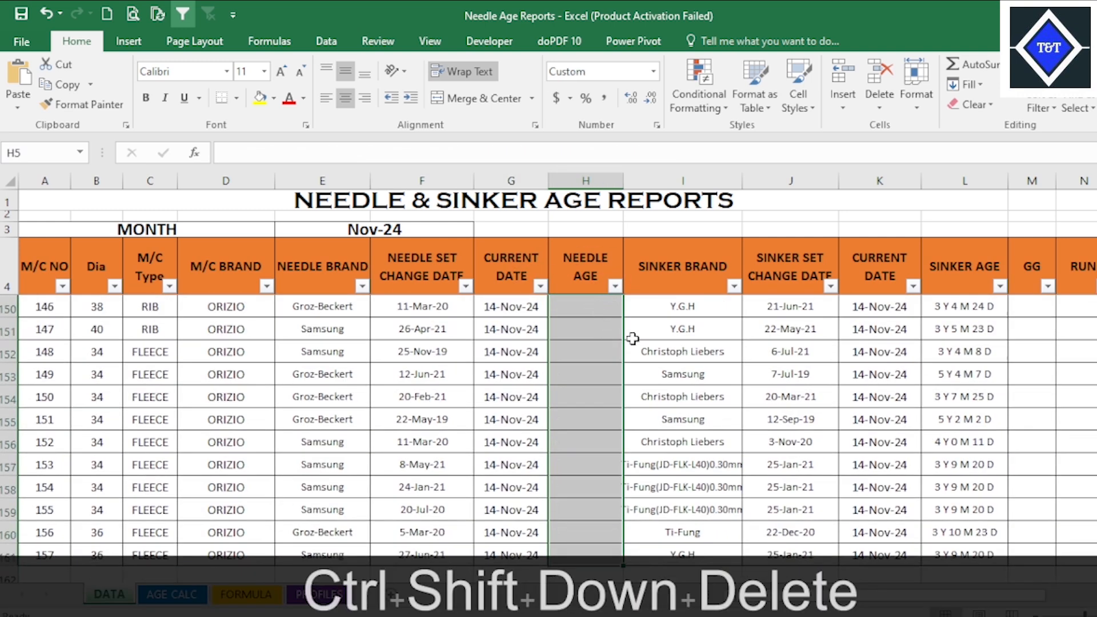
- Clear all the existing formulas in the SINKER AGE column from L5 down to the last record
left_click(974, 376)
scroll(973, 377, "up", 20)
scroll(974, 376, "up", 3)
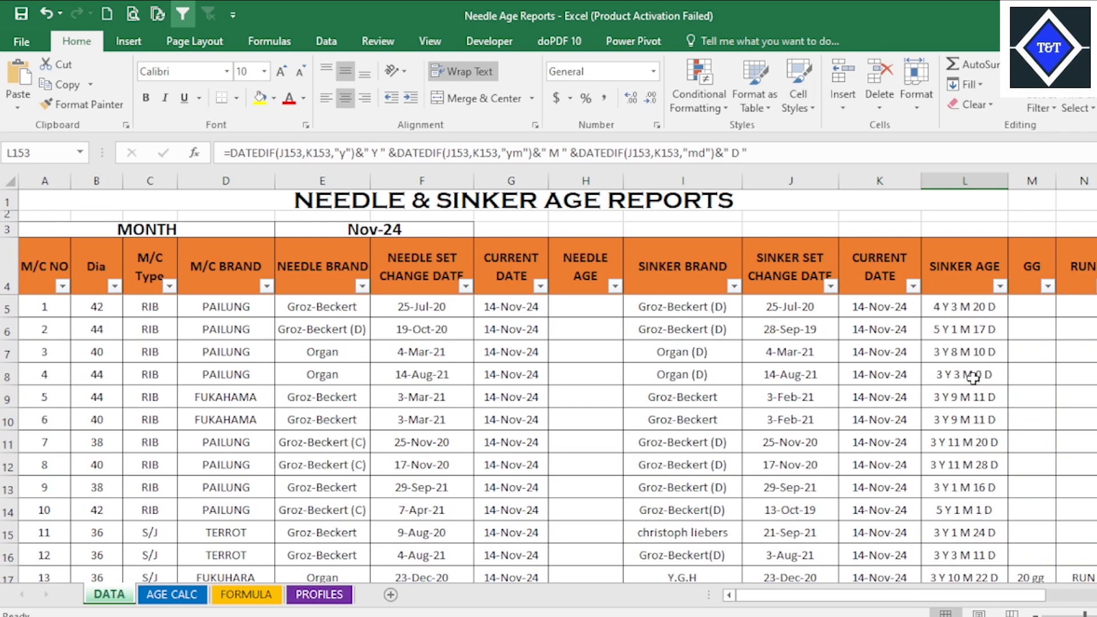
left_click(979, 308)
key("ctrl+shift+Down")
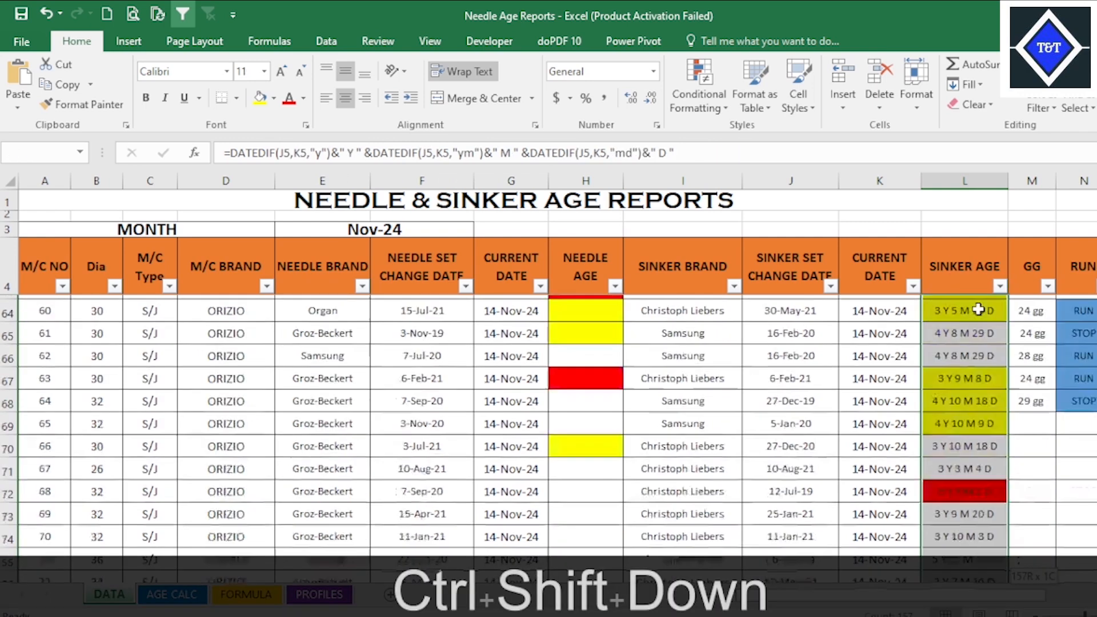
key("Delete")
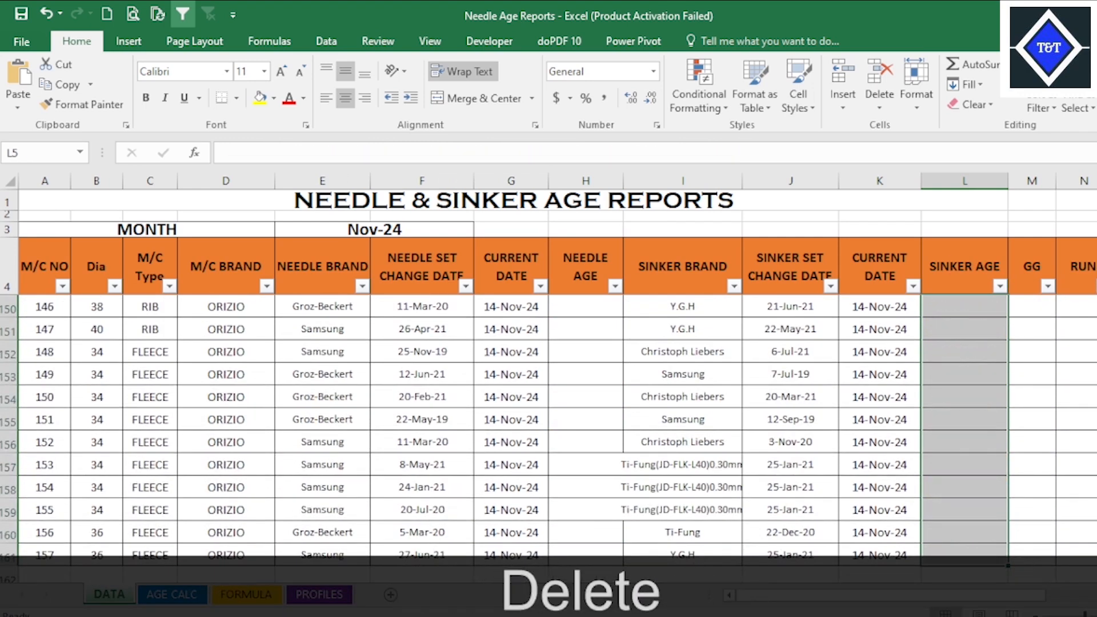
left_click_drag(1096, 514, 1096, 298)
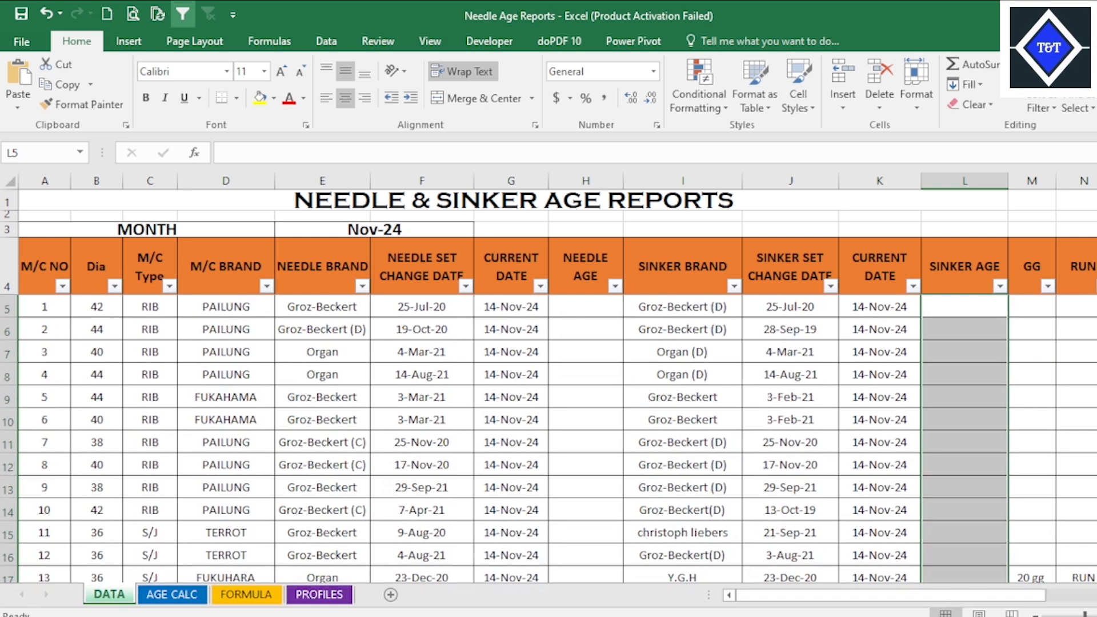
- Examine the first machine's number and the INDEX/MATCH lookup formulas behind its Dia, M/C Type and M/C BRAND cells
left_click(583, 309)
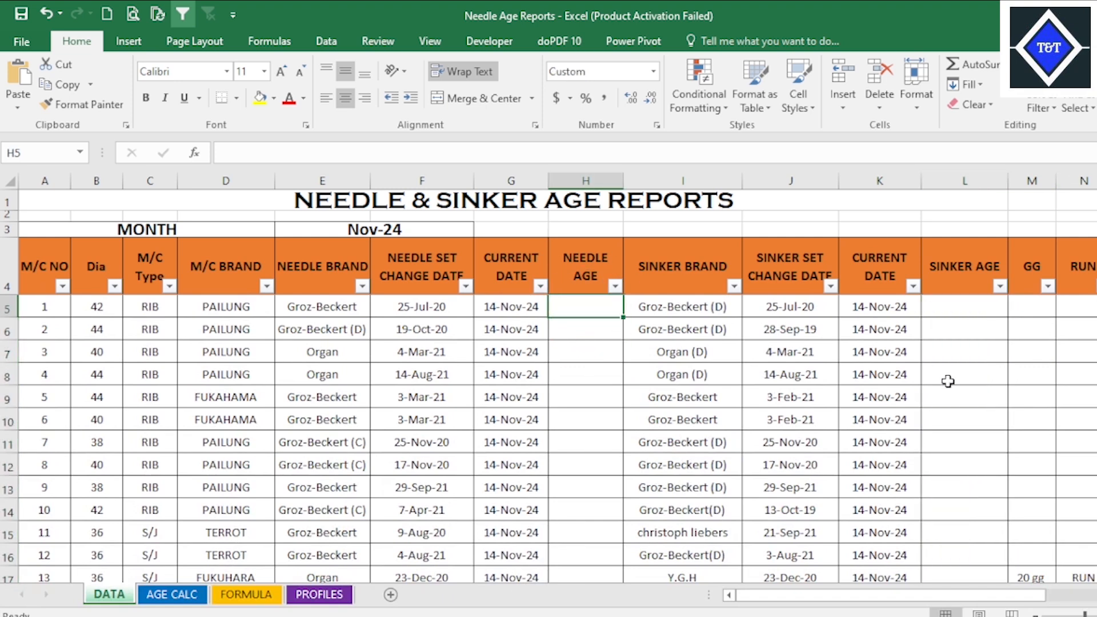
left_click(57, 312)
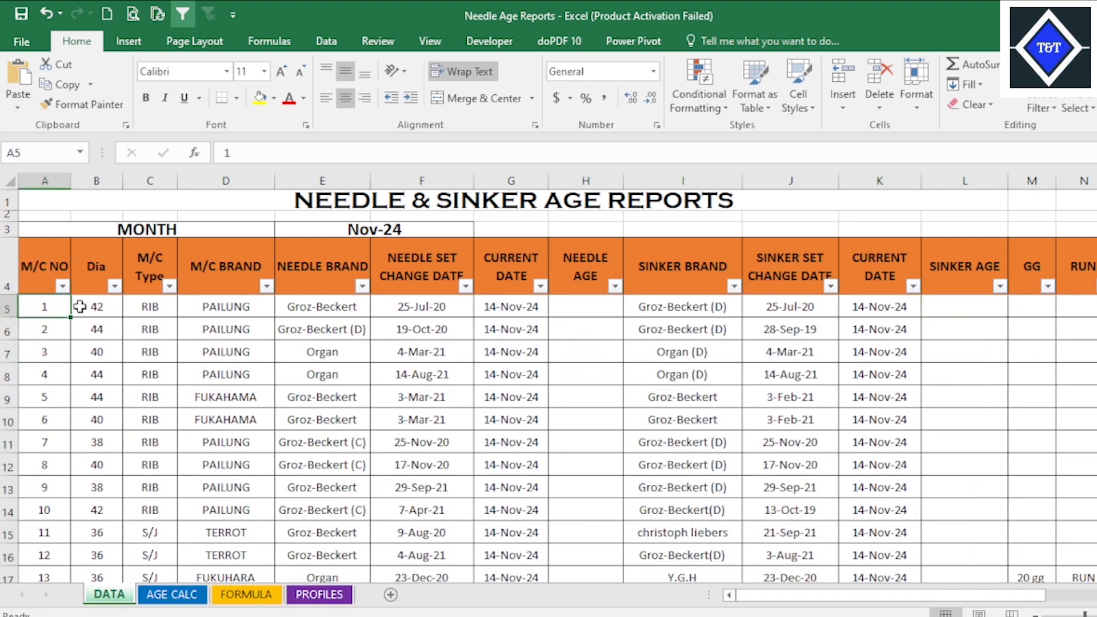
left_click(83, 307)
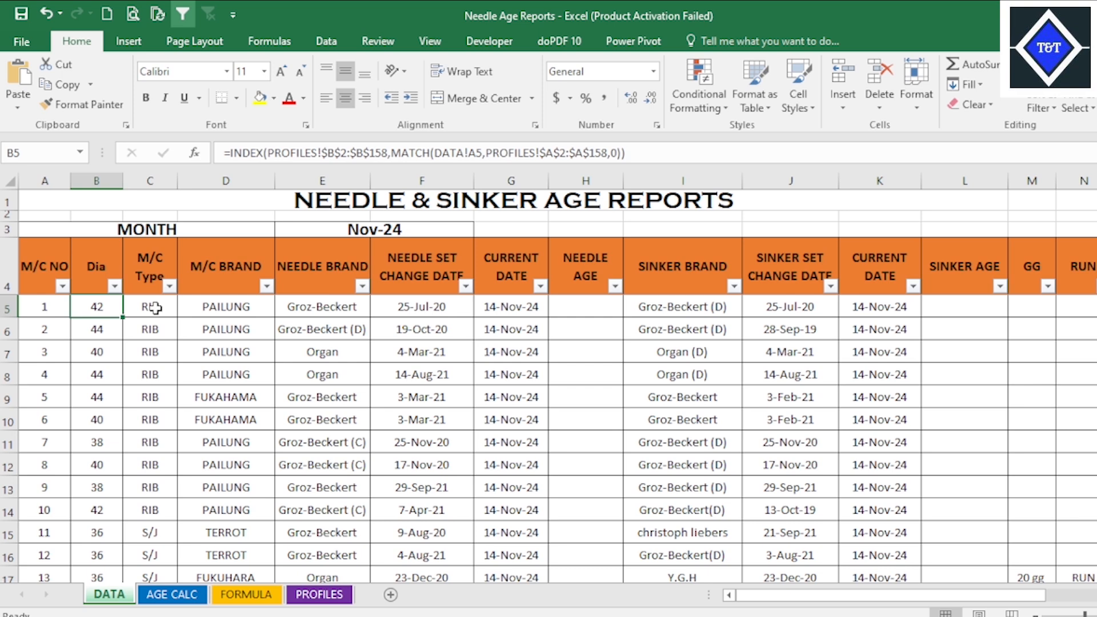
left_click(209, 315)
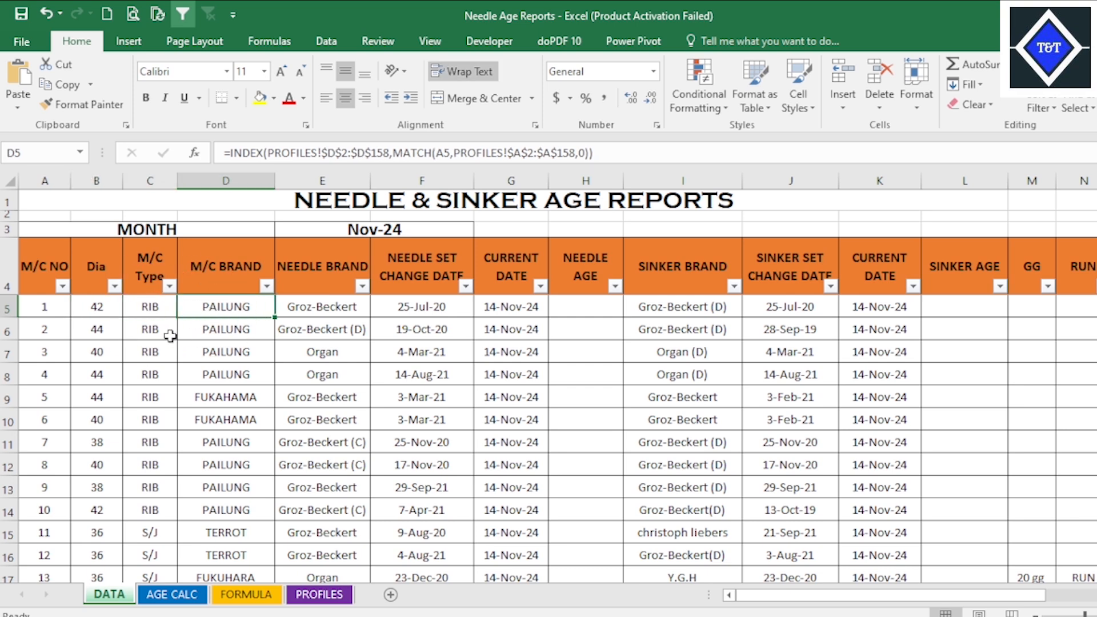
left_click_drag(94, 307, 227, 310)
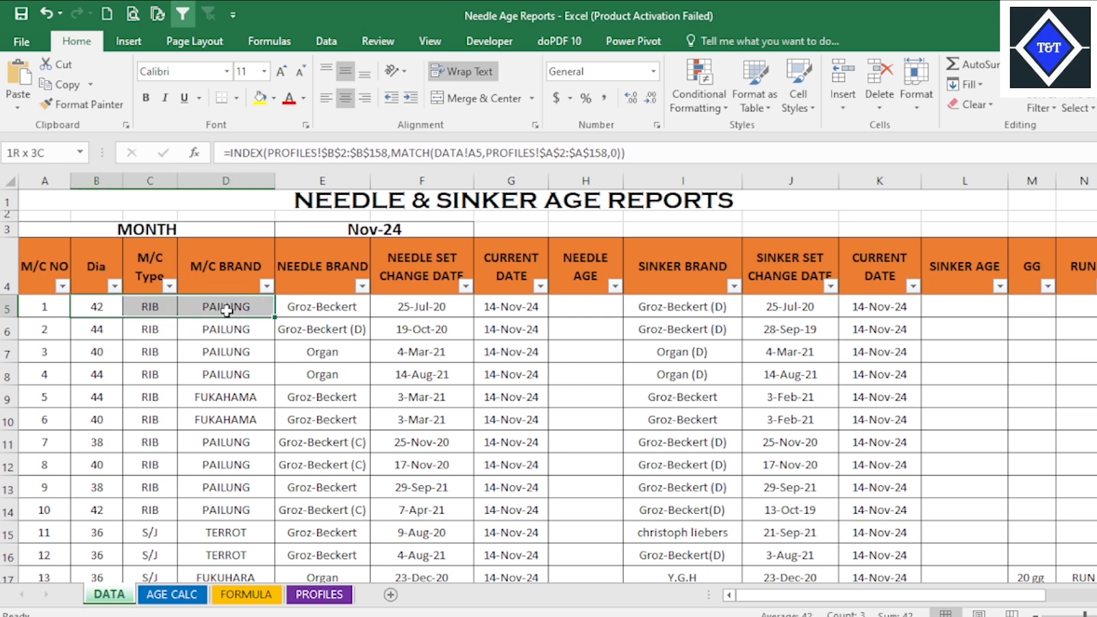
left_click(226, 326)
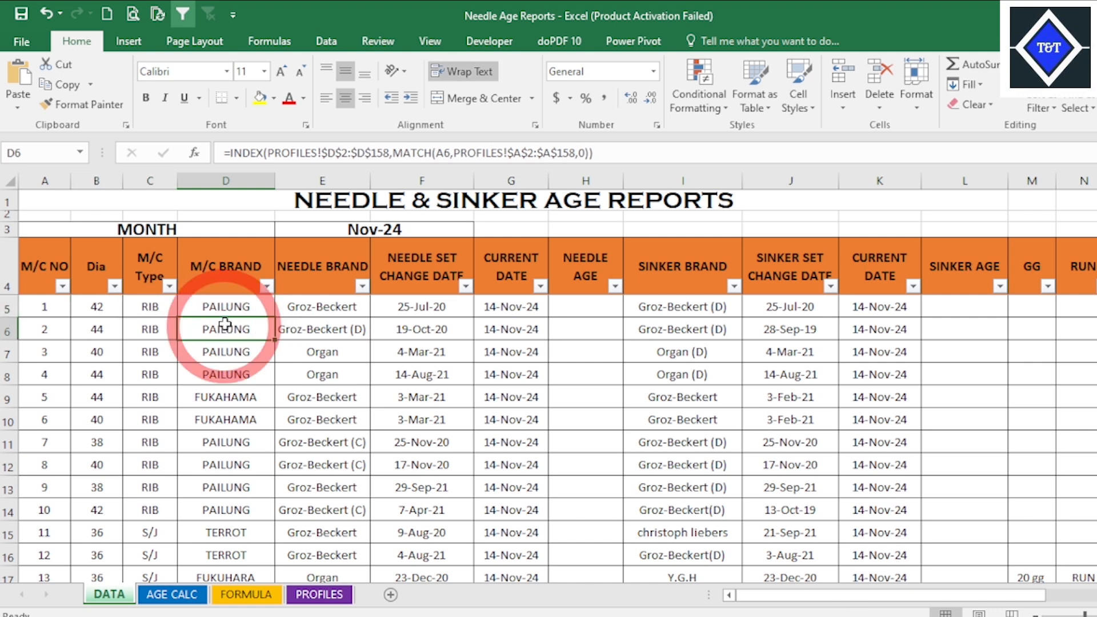
left_click(226, 309)
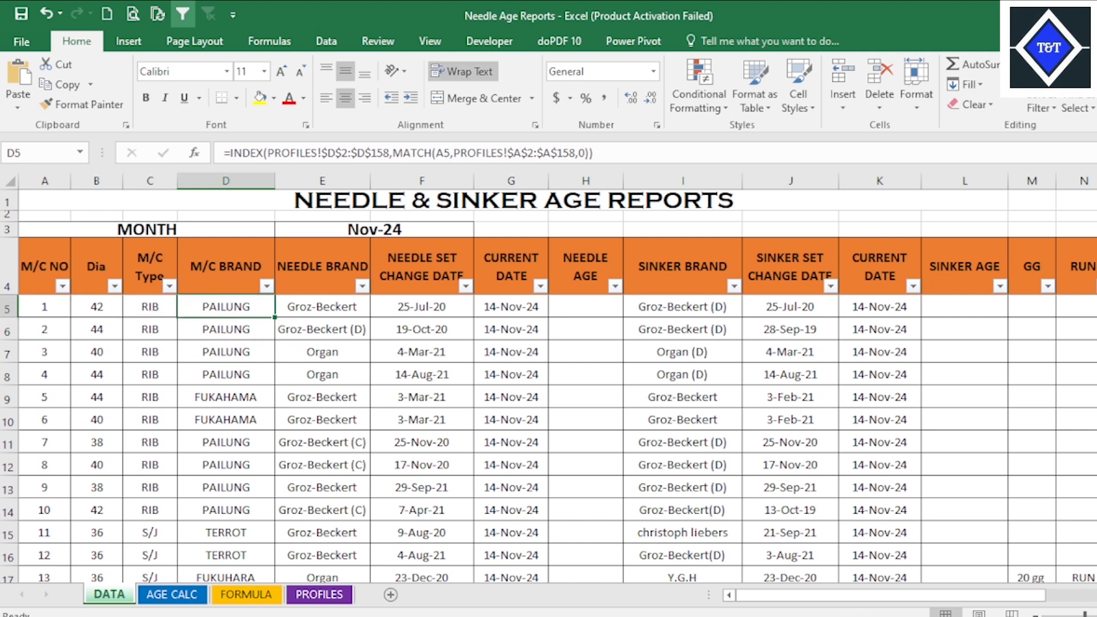
- Examine the nested IF formula in the FLOOR column that assigns a floor from the machine number
scroll(796, 364, "right", 5)
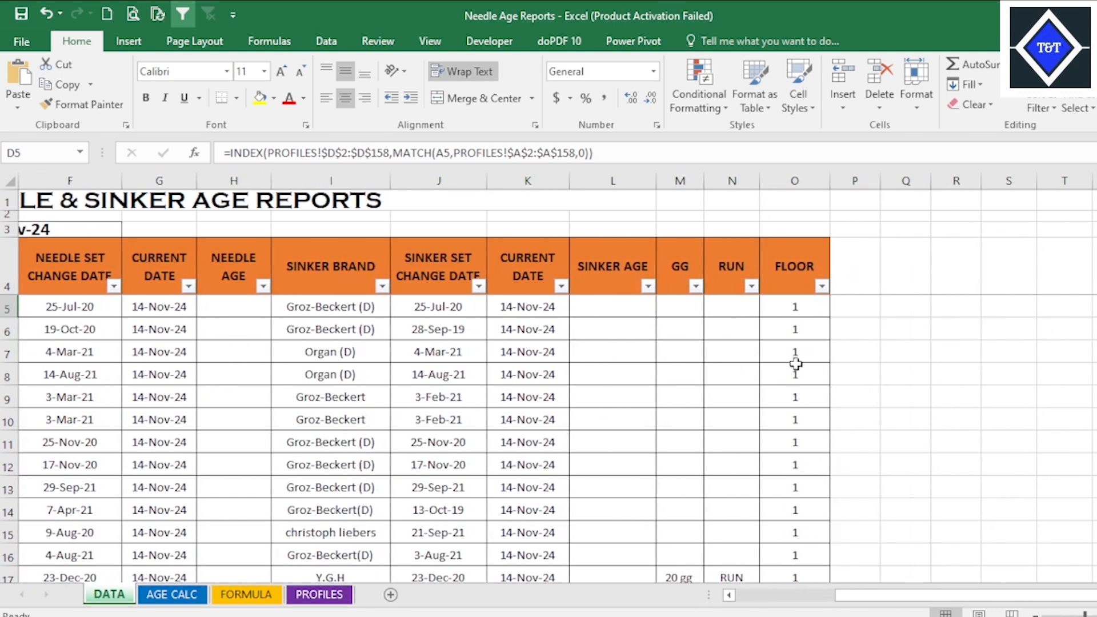
left_click(794, 308)
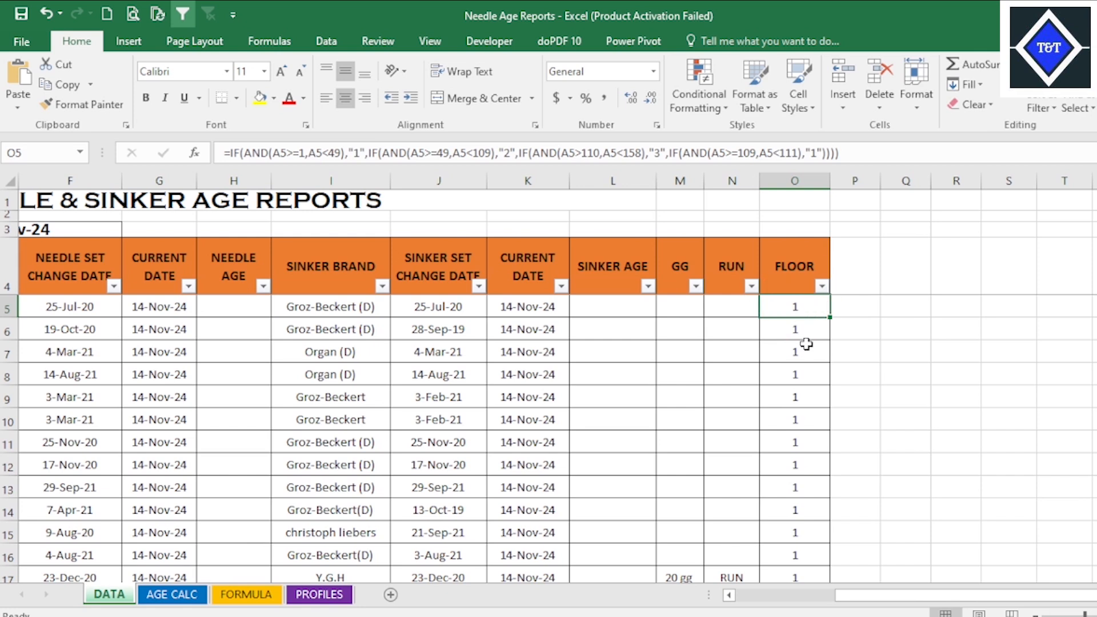
left_click(797, 331)
left_click(797, 308)
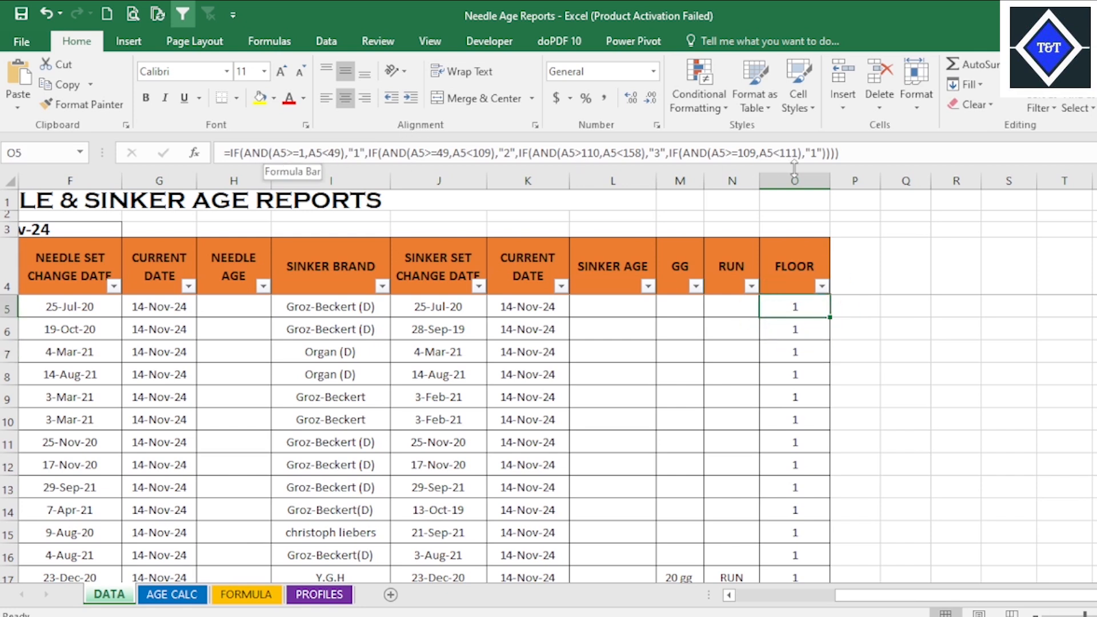
left_click(863, 152)
left_click(246, 152)
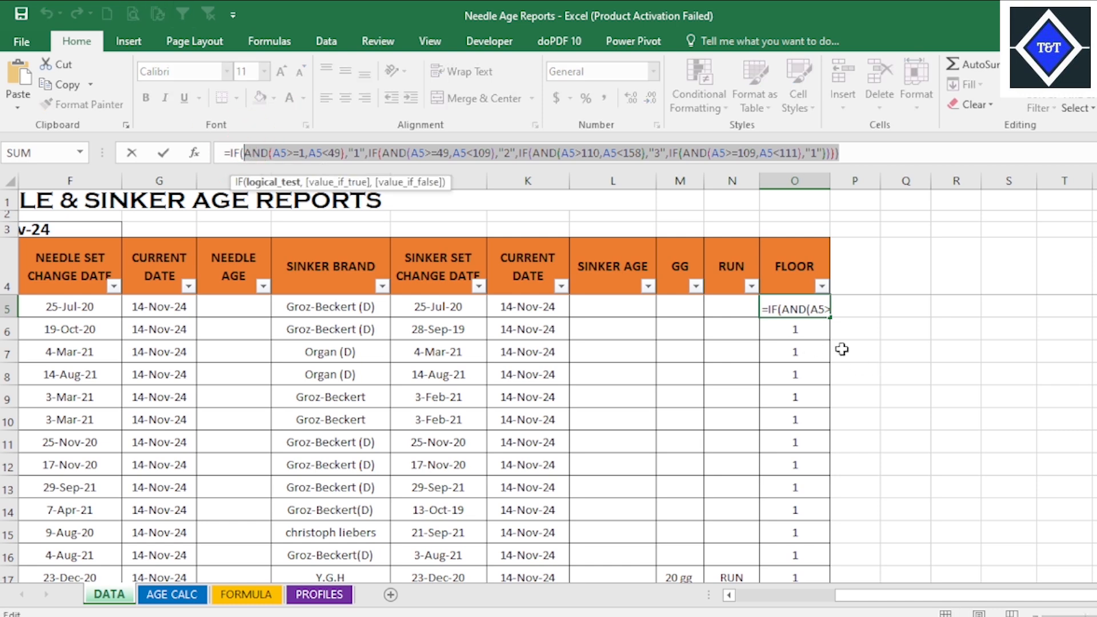
key("Return")
left_click(797, 369)
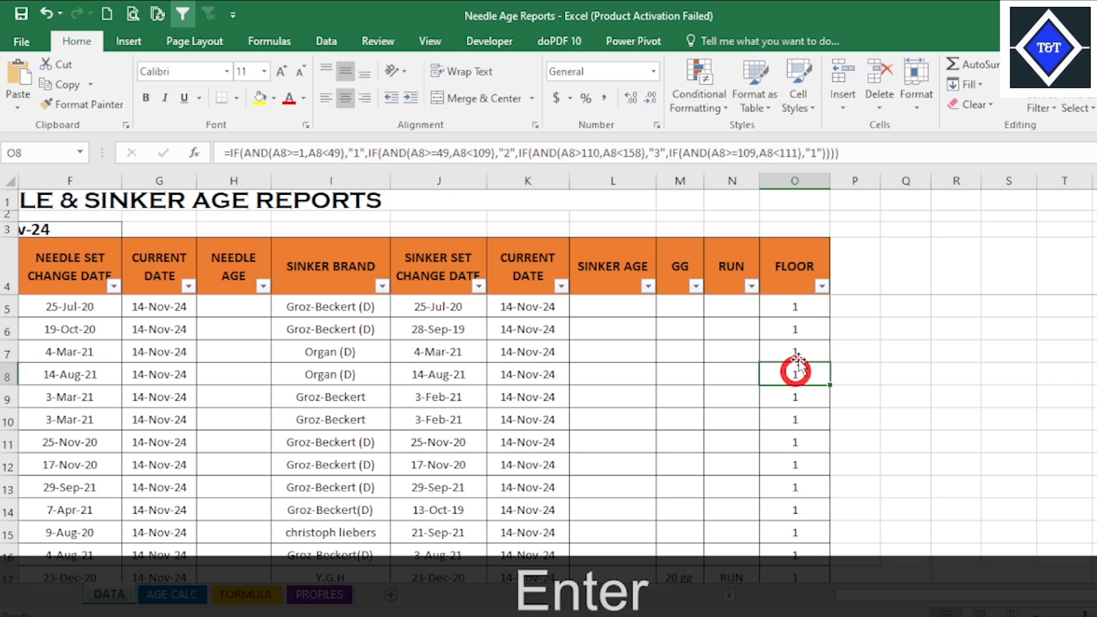
left_click(798, 308)
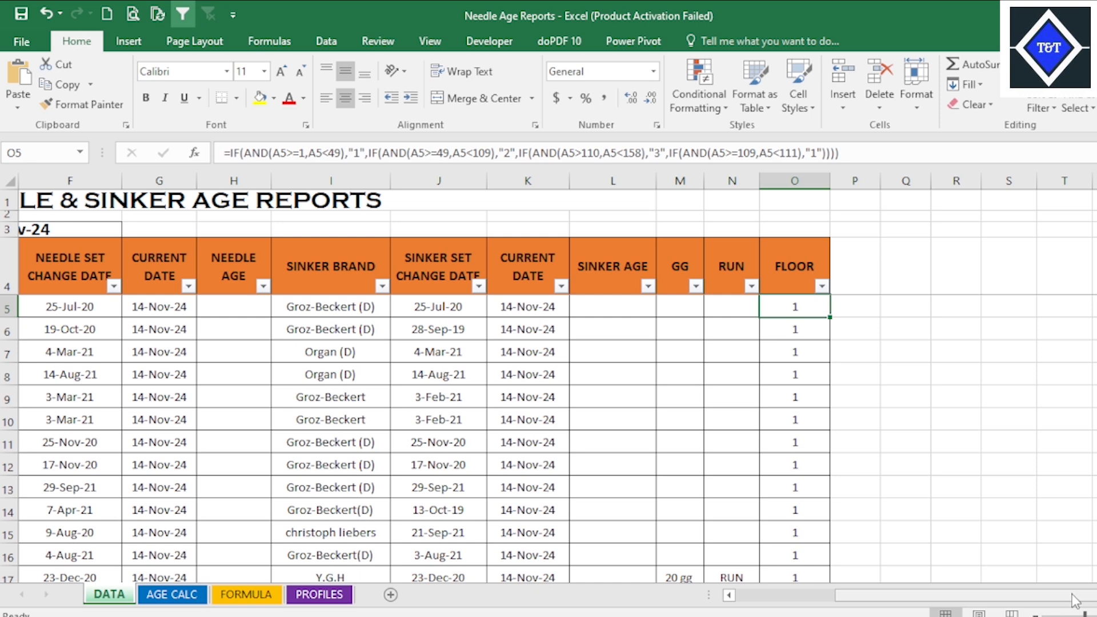
left_click_drag(1074, 600, 888, 572)
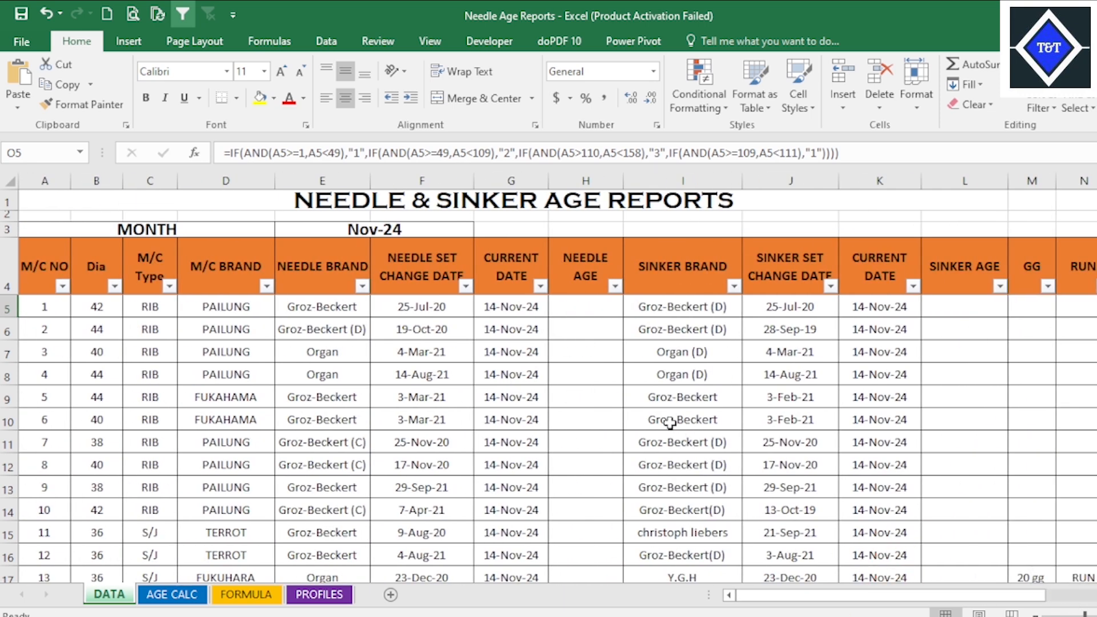
- Begin a DATEDIF formula in H5 with needle set change date F5 as start and current date G5 as end
left_click(593, 307)
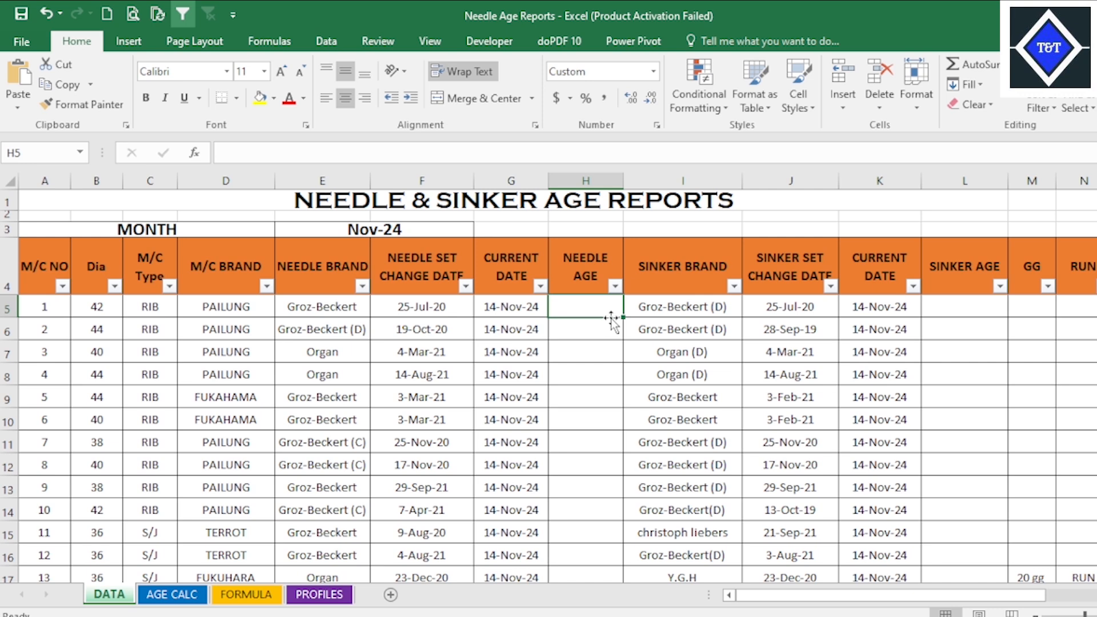
type("=")
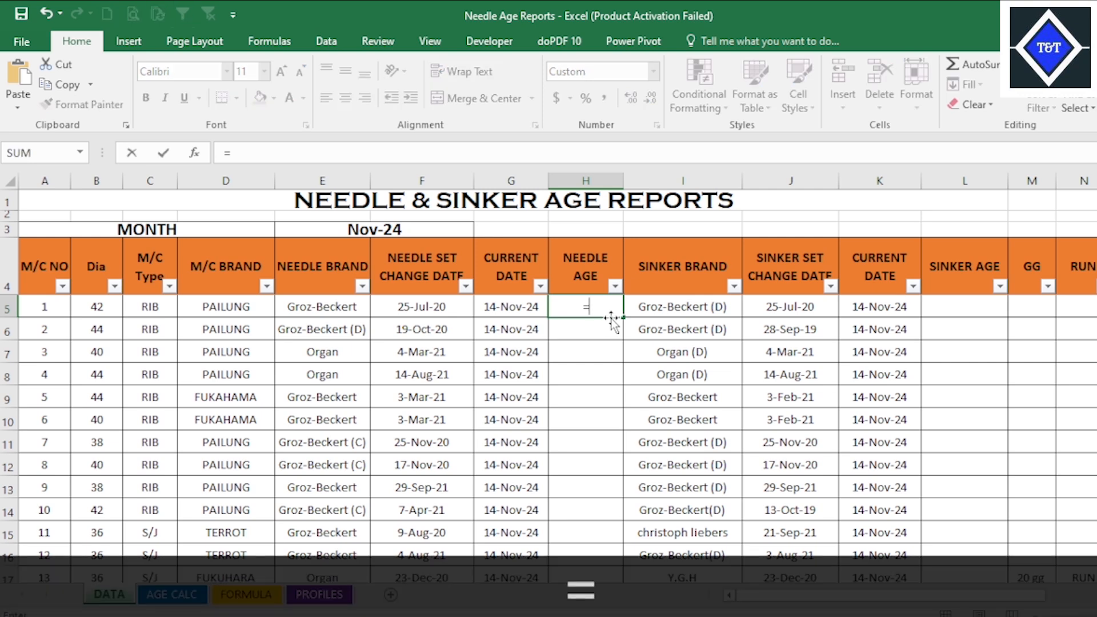
type("d")
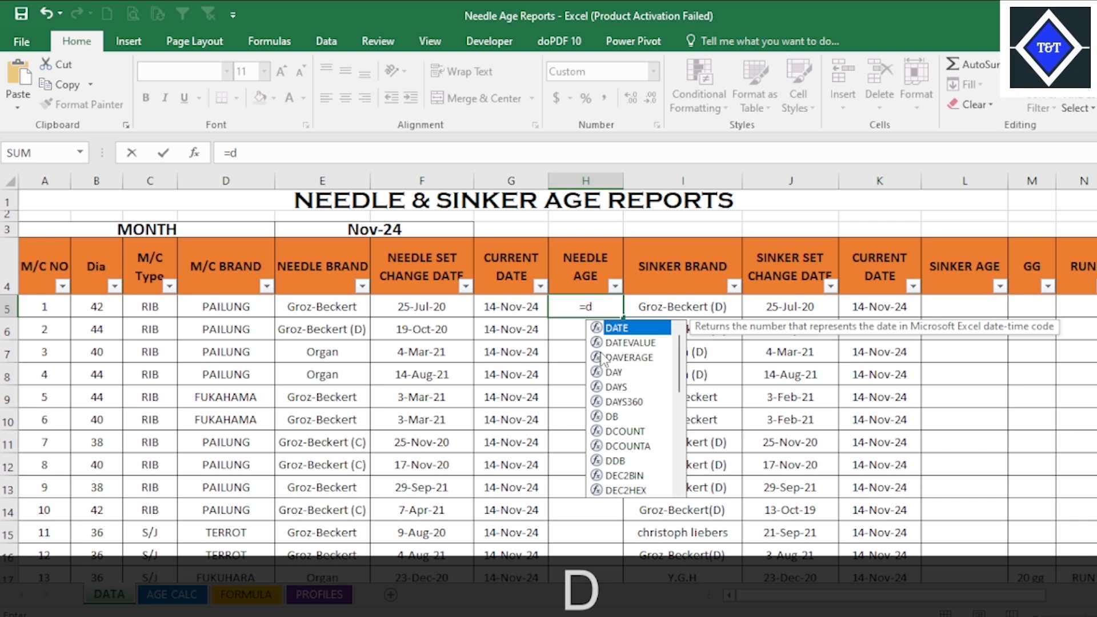
type("ate")
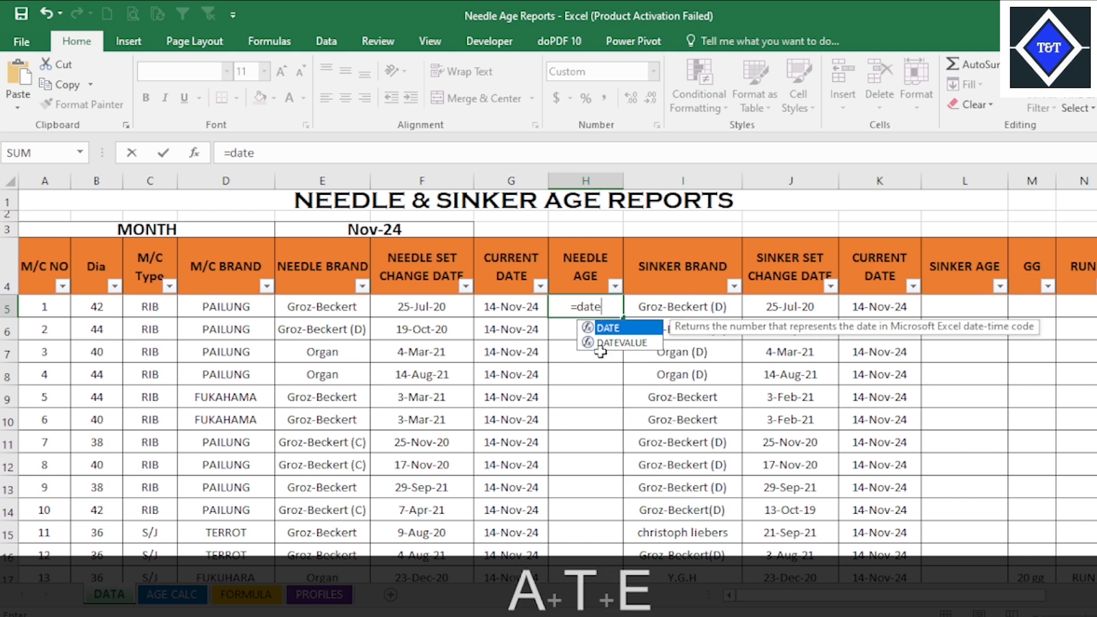
type("dif")
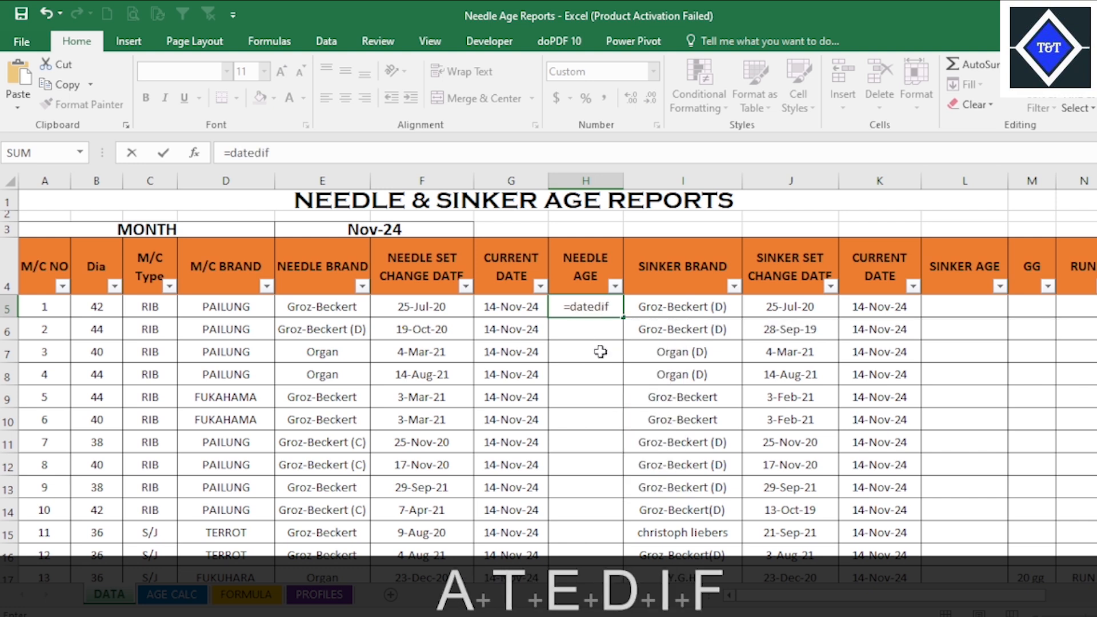
type("(")
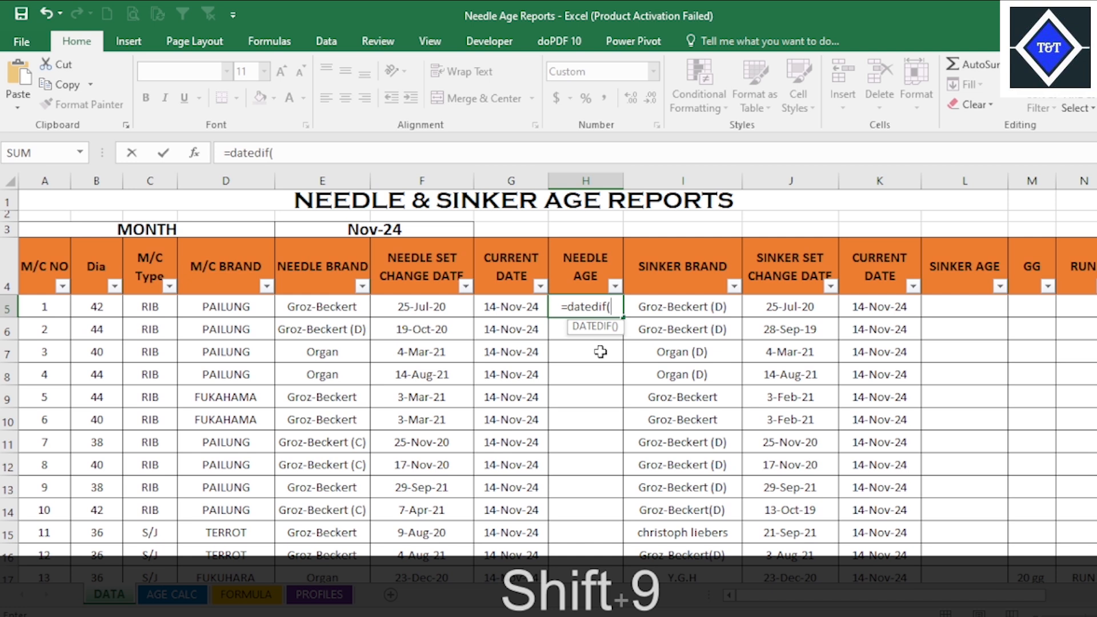
left_click(444, 307)
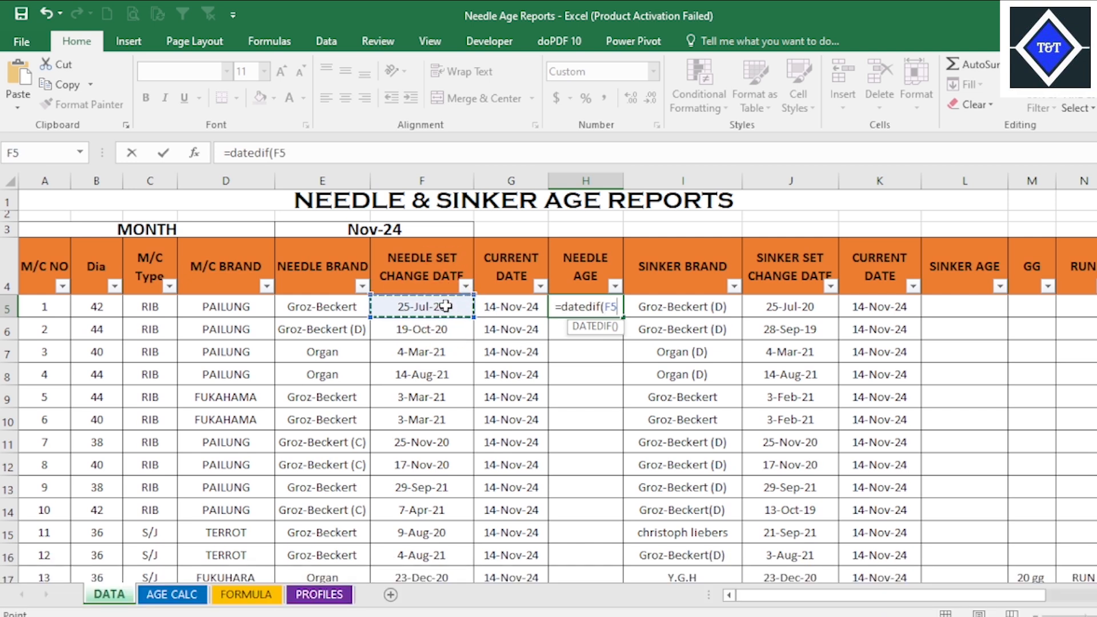
type(",")
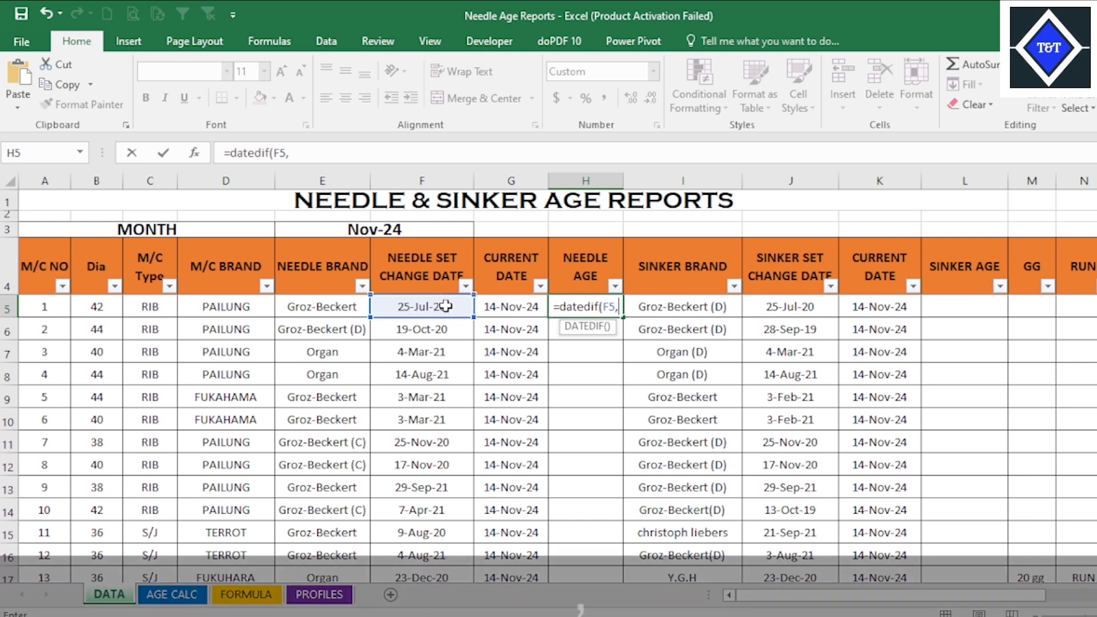
left_click(524, 308)
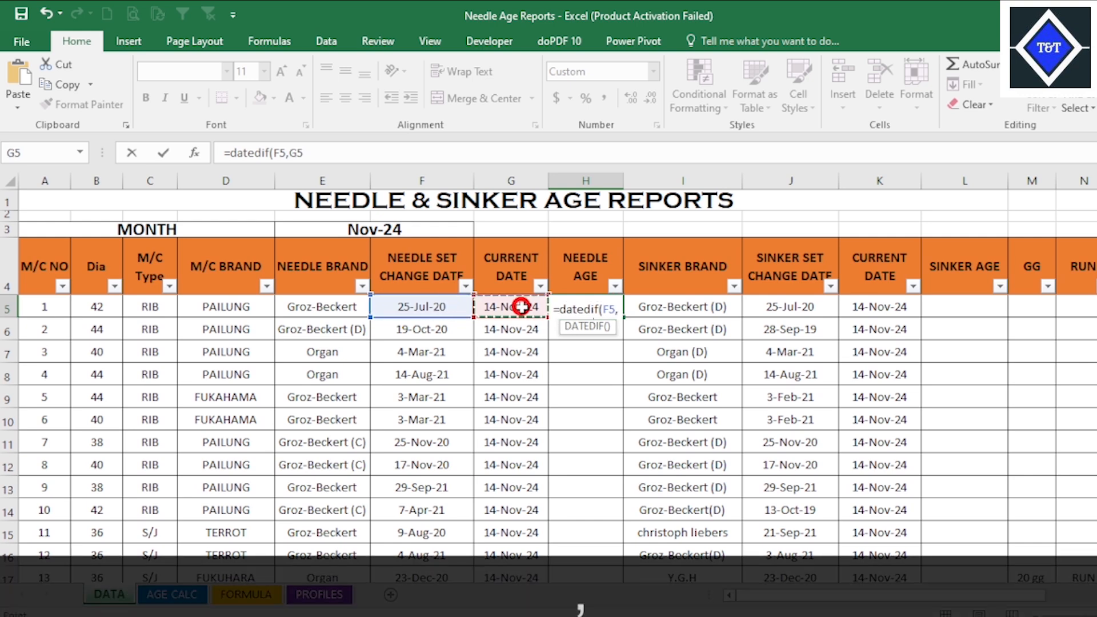
type(",")
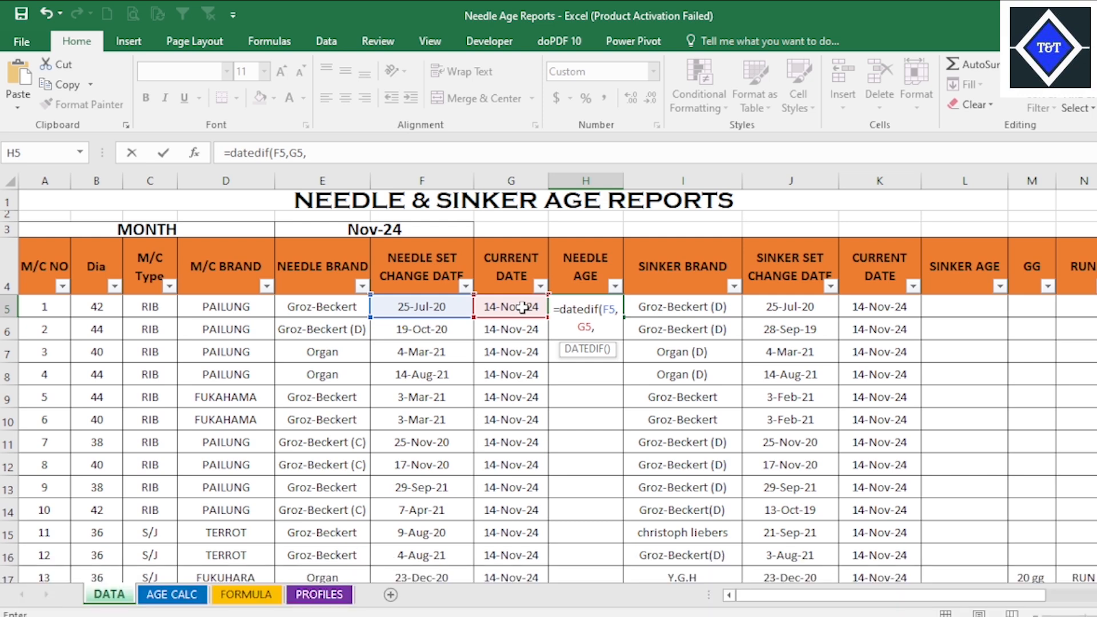
- Add the unit argument "Y" to the H5 DATEDIF formula and close its parenthesis for the years part
type("\"\"")
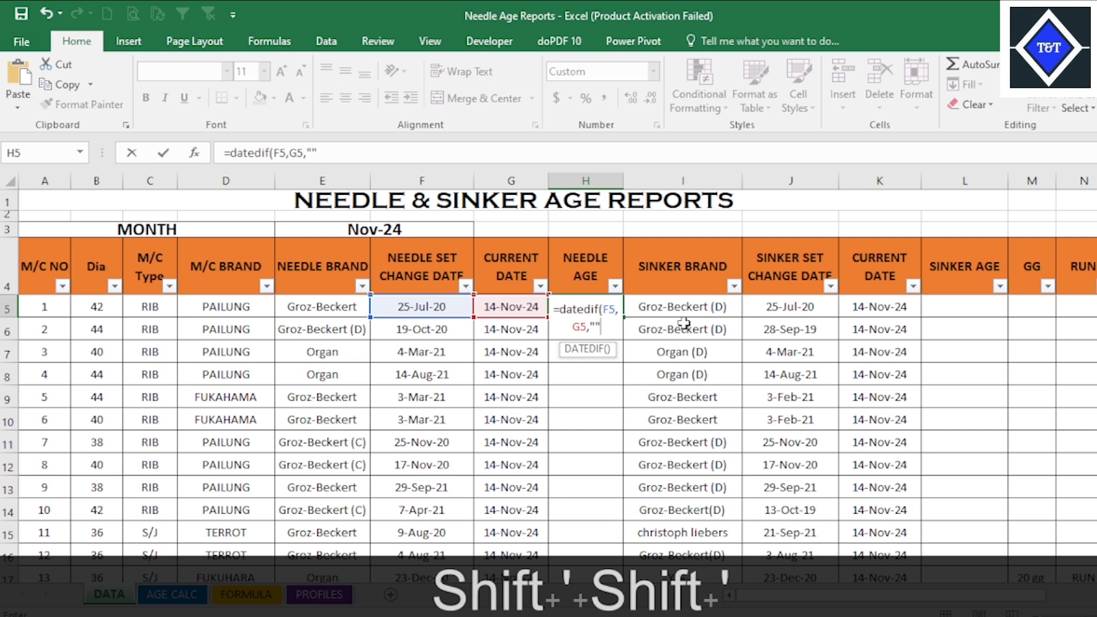
left_click(594, 324)
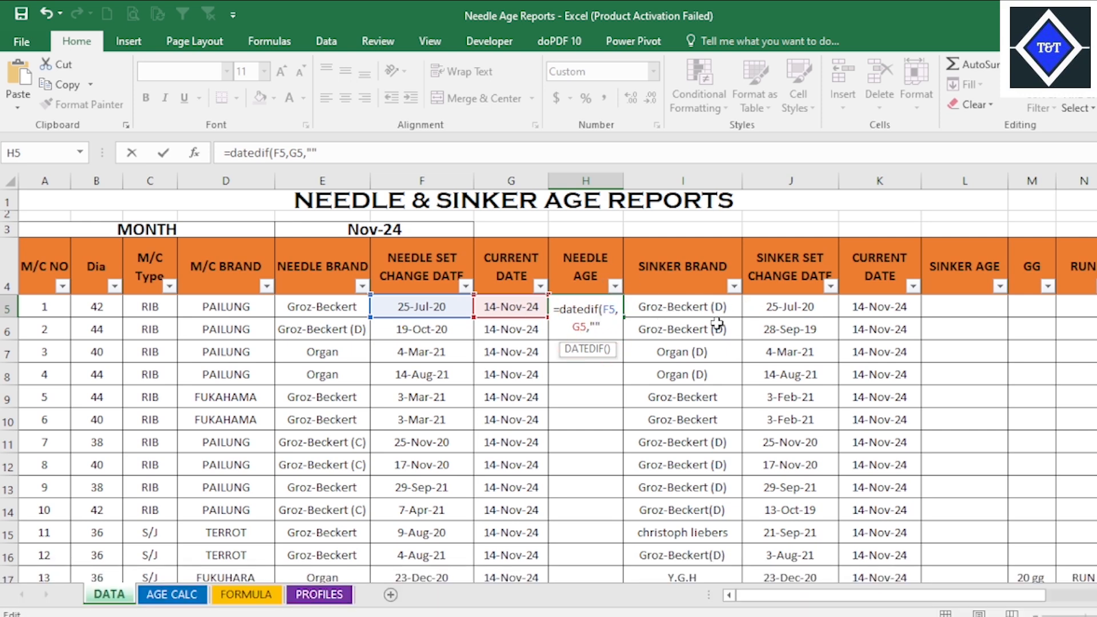
type("Y\"")
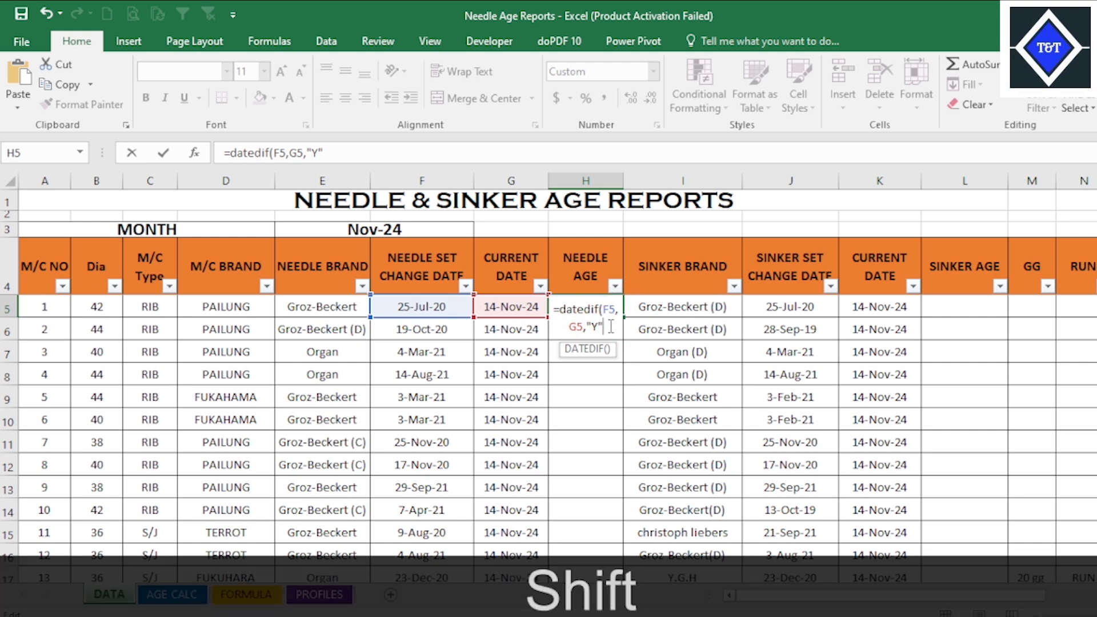
type(")")
left_click(611, 326)
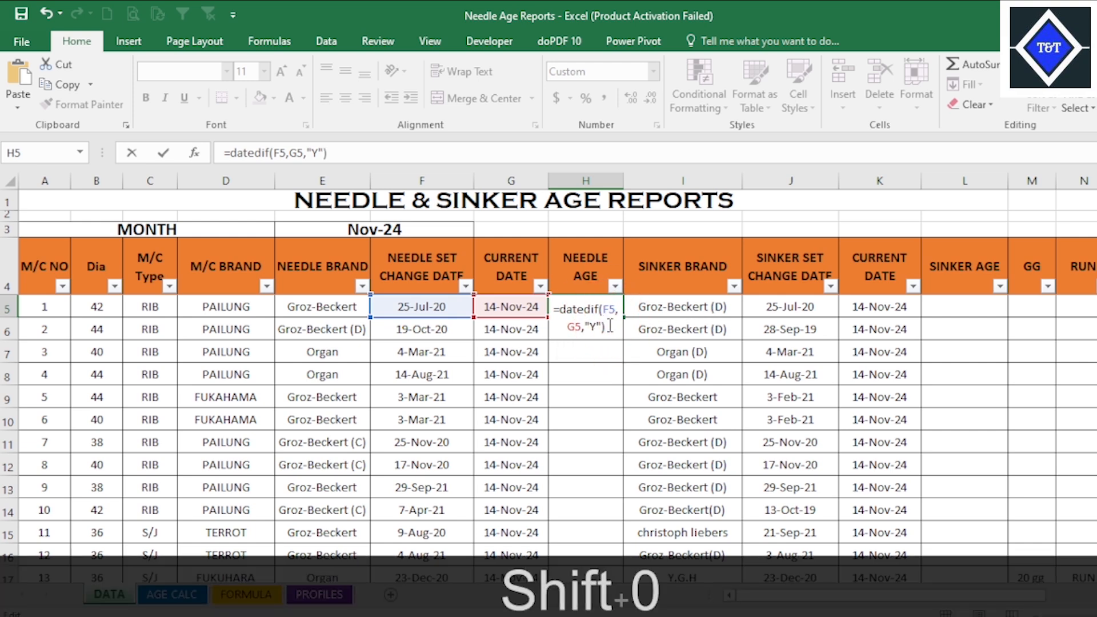
- Append the text label "Y" after the years part of the H5 formula using the & operator
type("&")
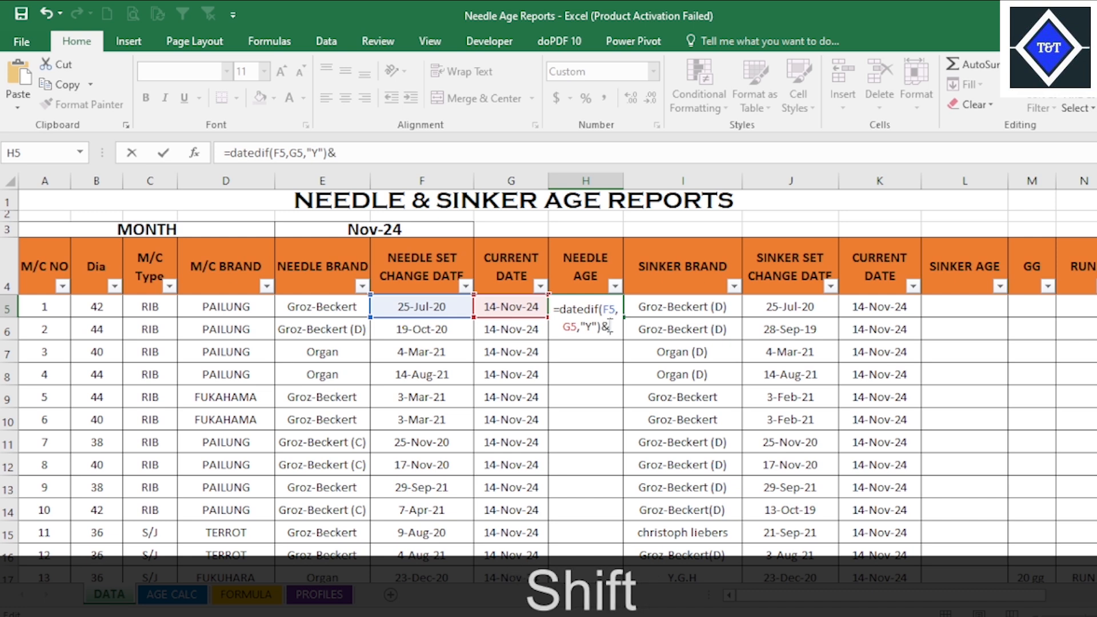
type("\"")
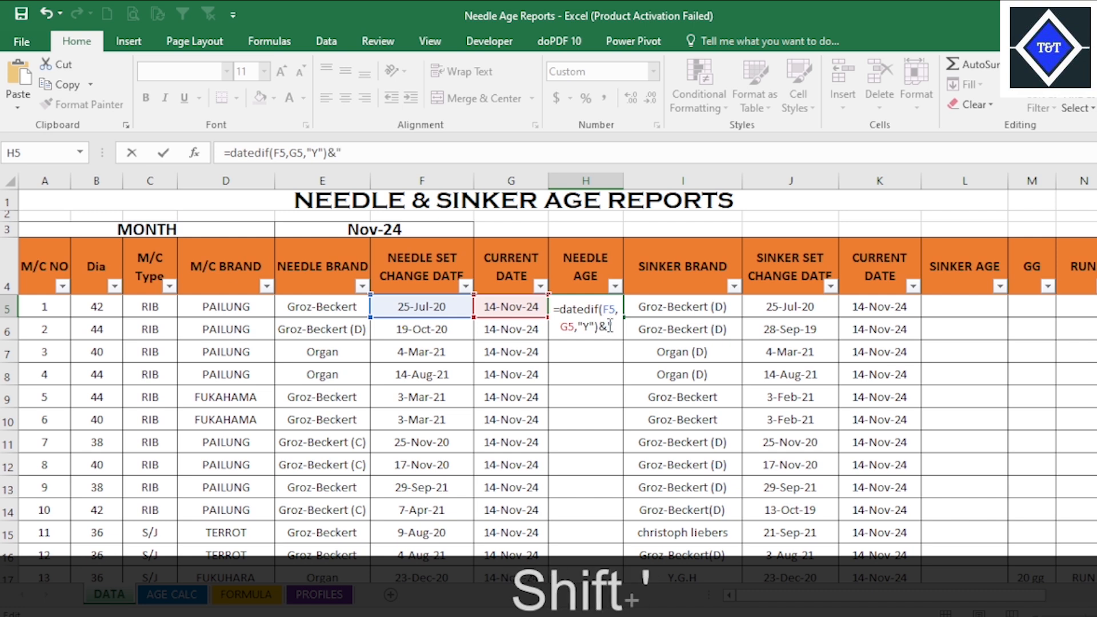
type("Y")
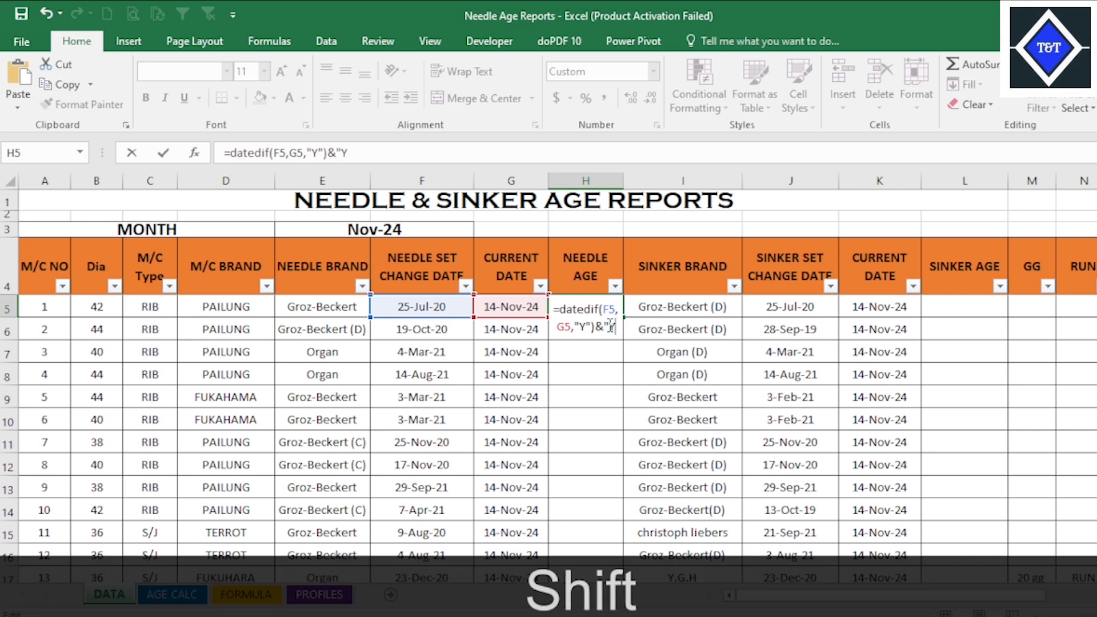
type("\"")
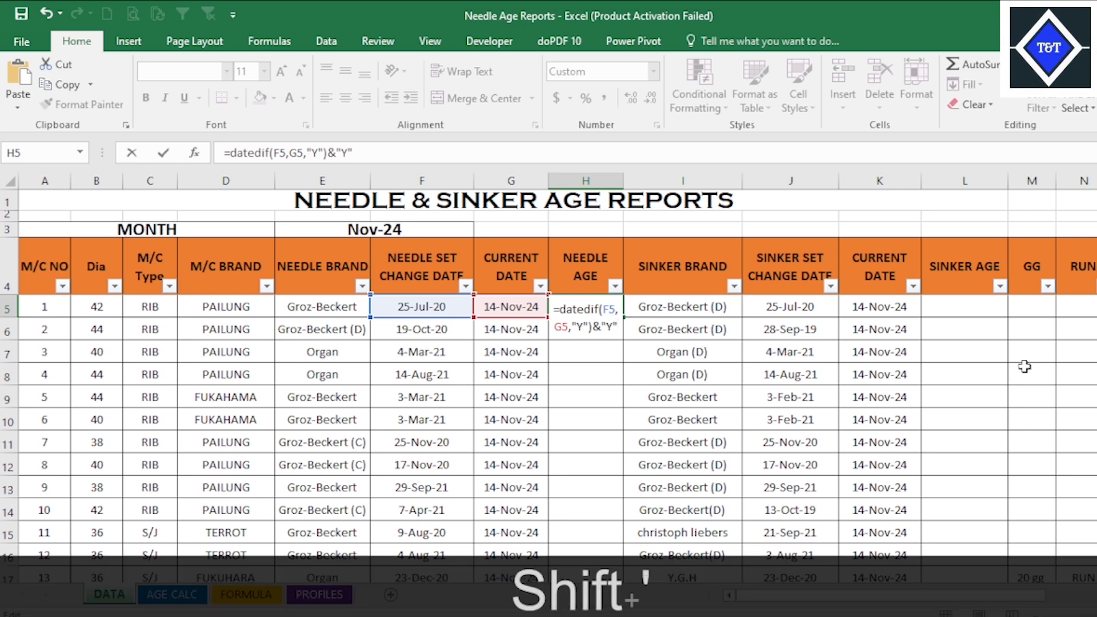
type(",")
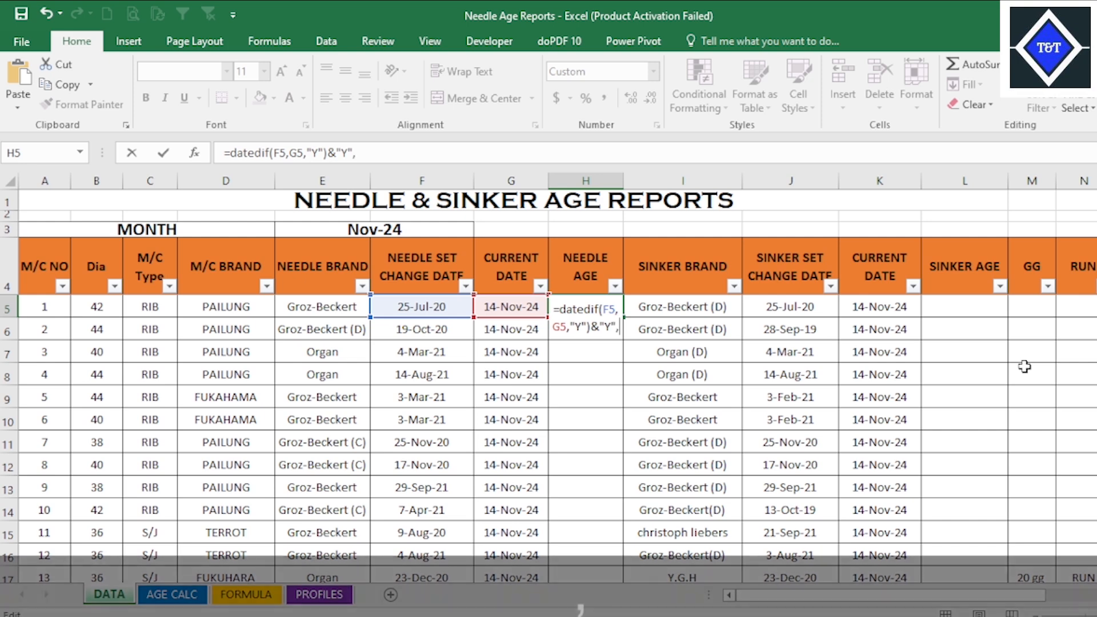
key("BackSpace")
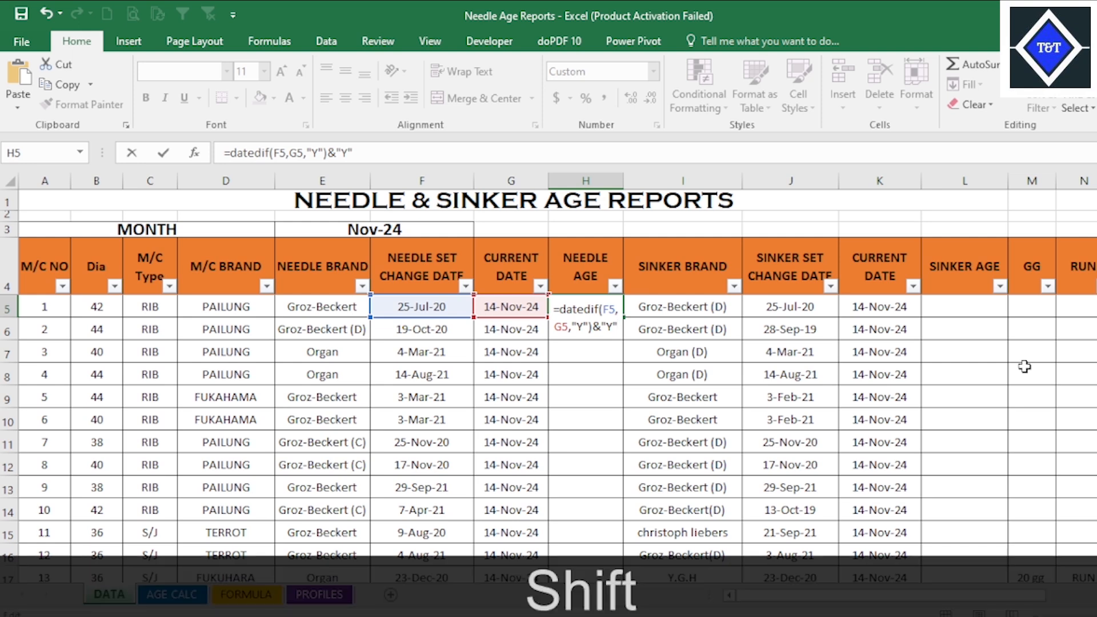
- Join a second DATEDIF function to the H5 formula with F5 as start date and G5 as end date
type("&")
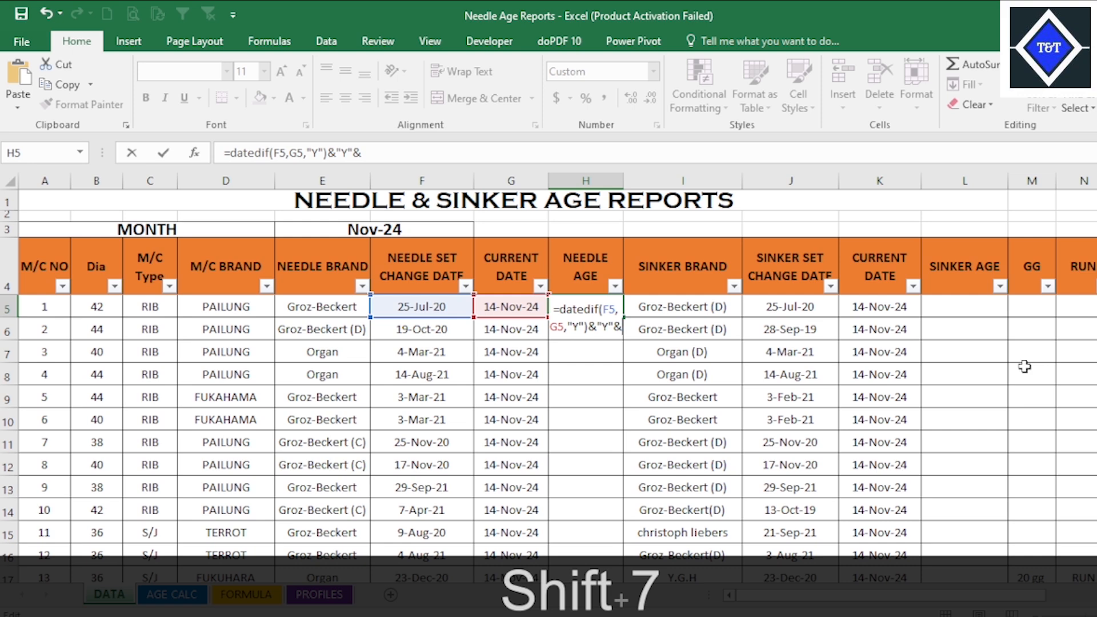
type("da")
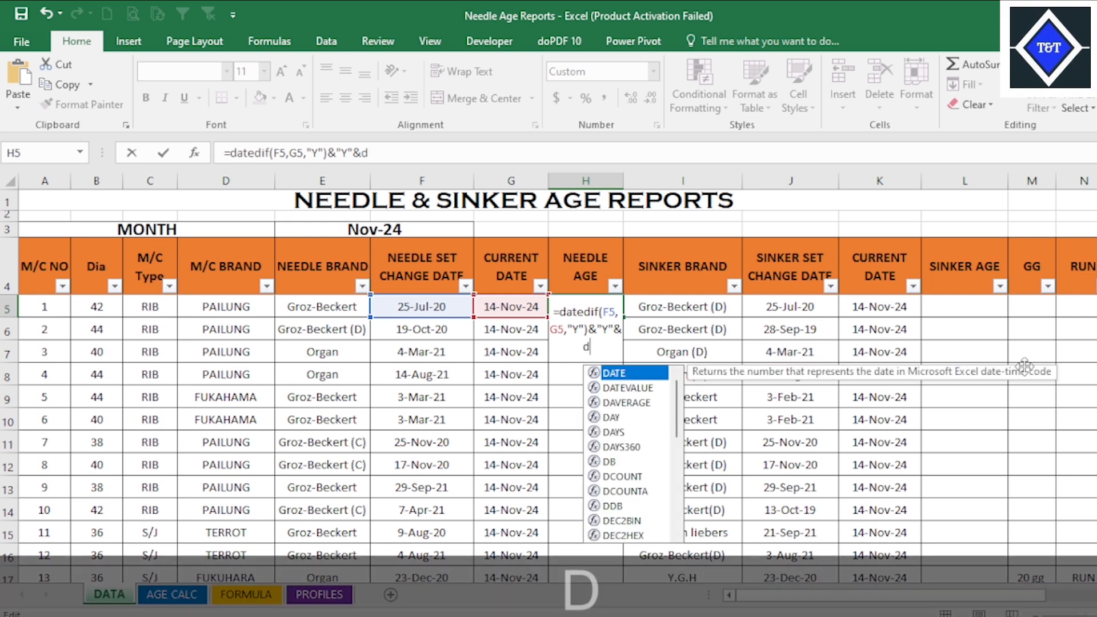
type("tf")
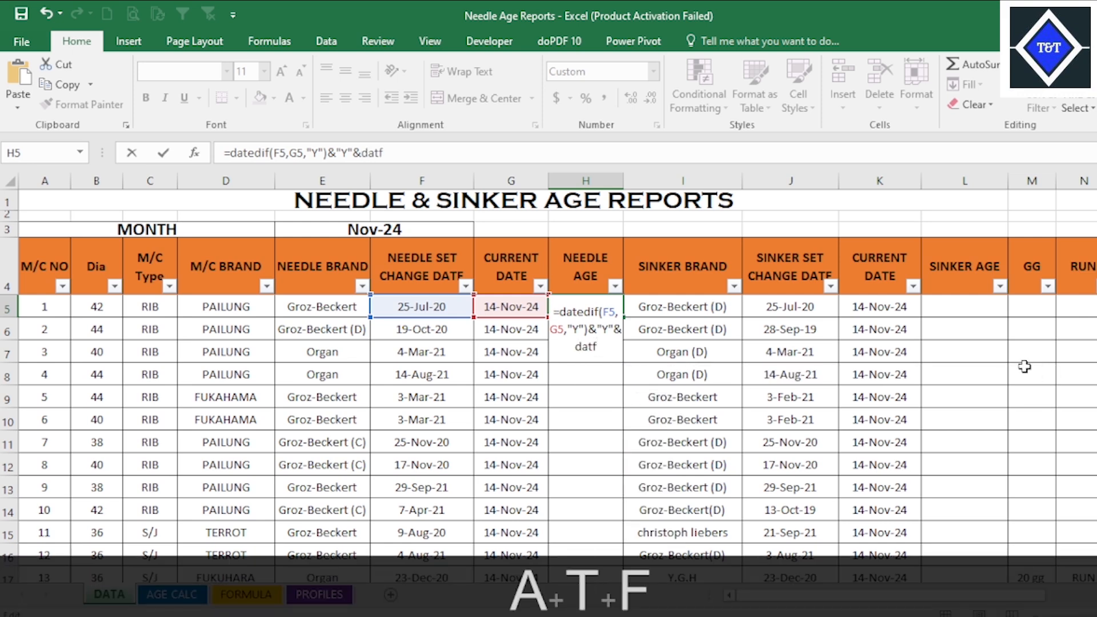
key("BackSpace")
type("edi")
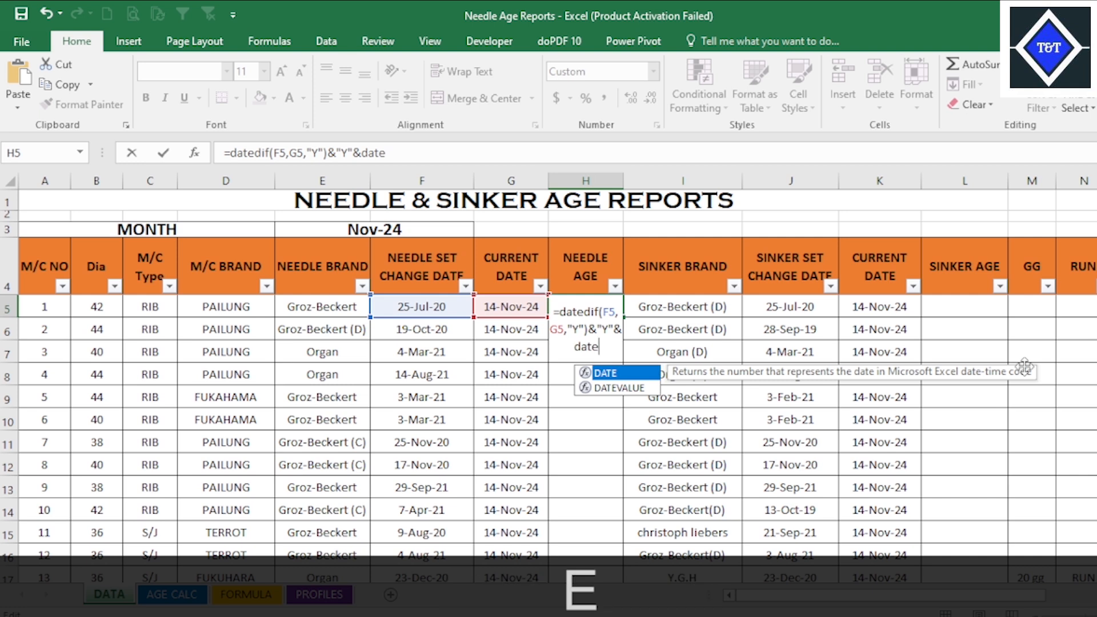
type("f(")
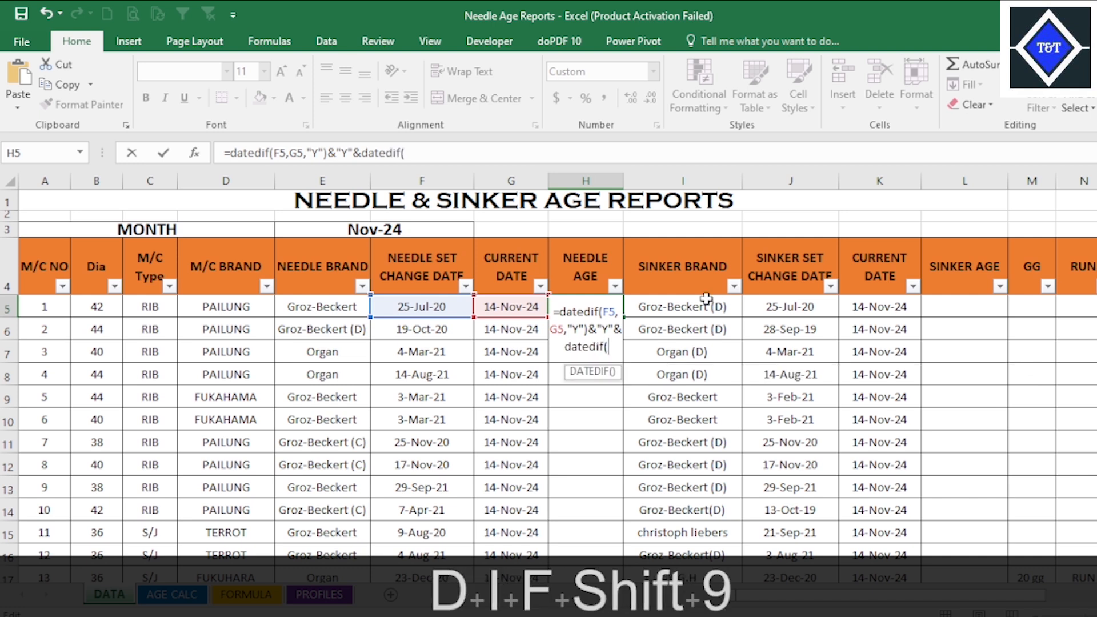
left_click(408, 309)
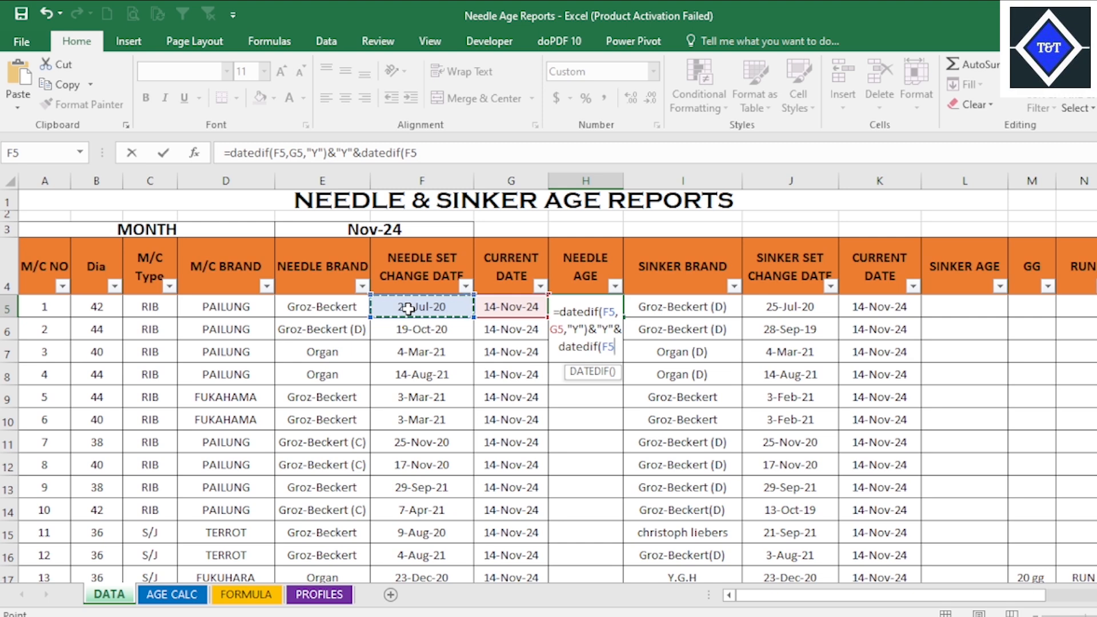
type(",")
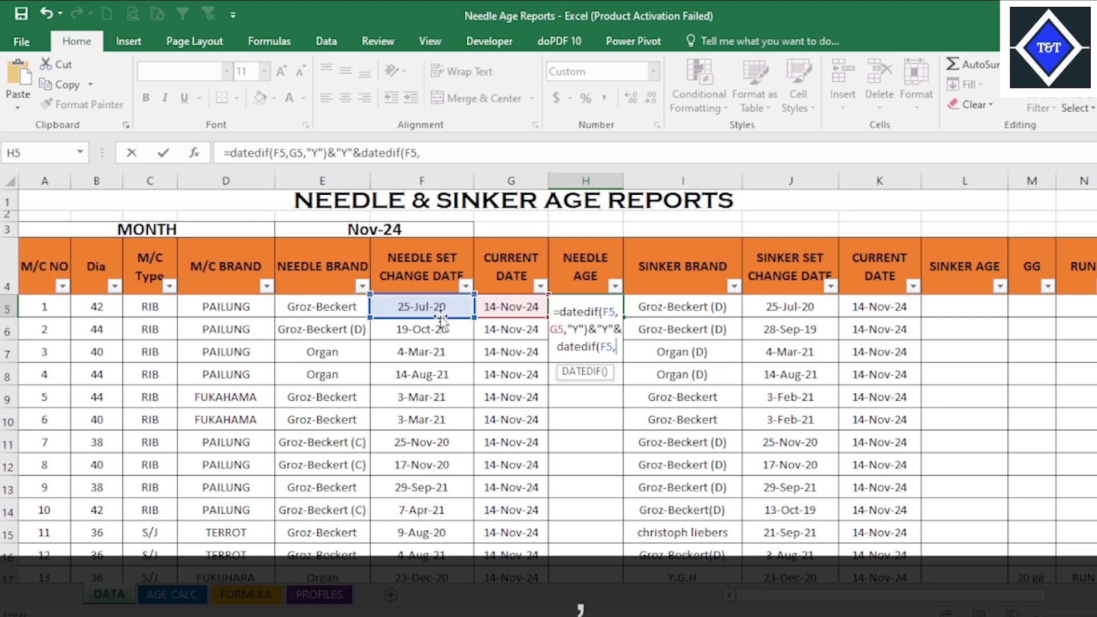
left_click(501, 307)
type(",")
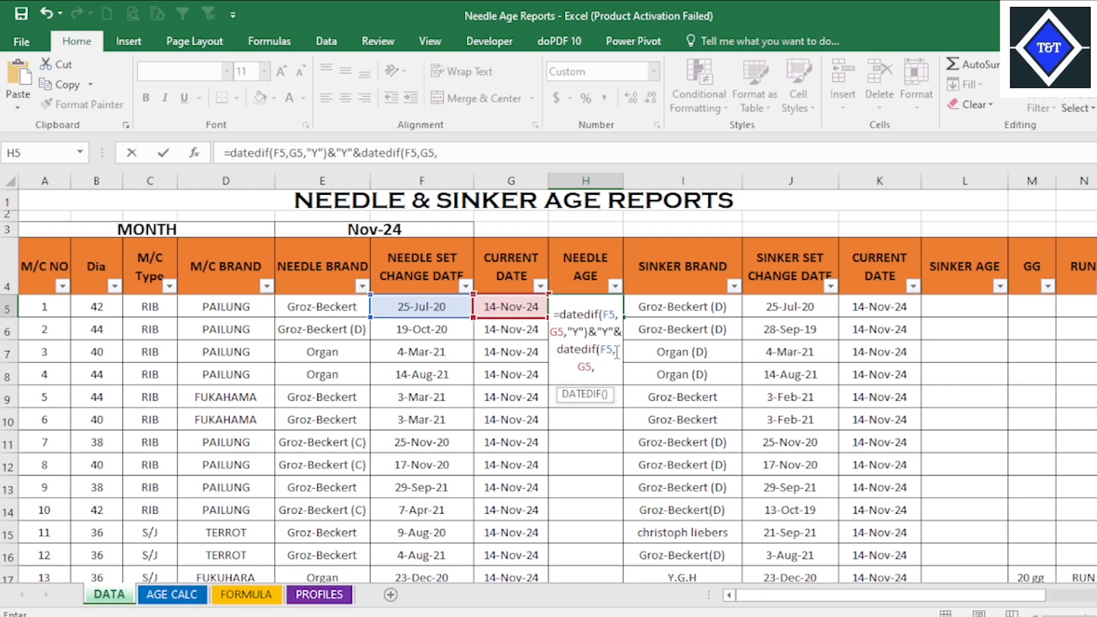
- Add the unit argument "ym" to the second DATEDIF in H5 and close its parenthesis for the months part
type("\"y")
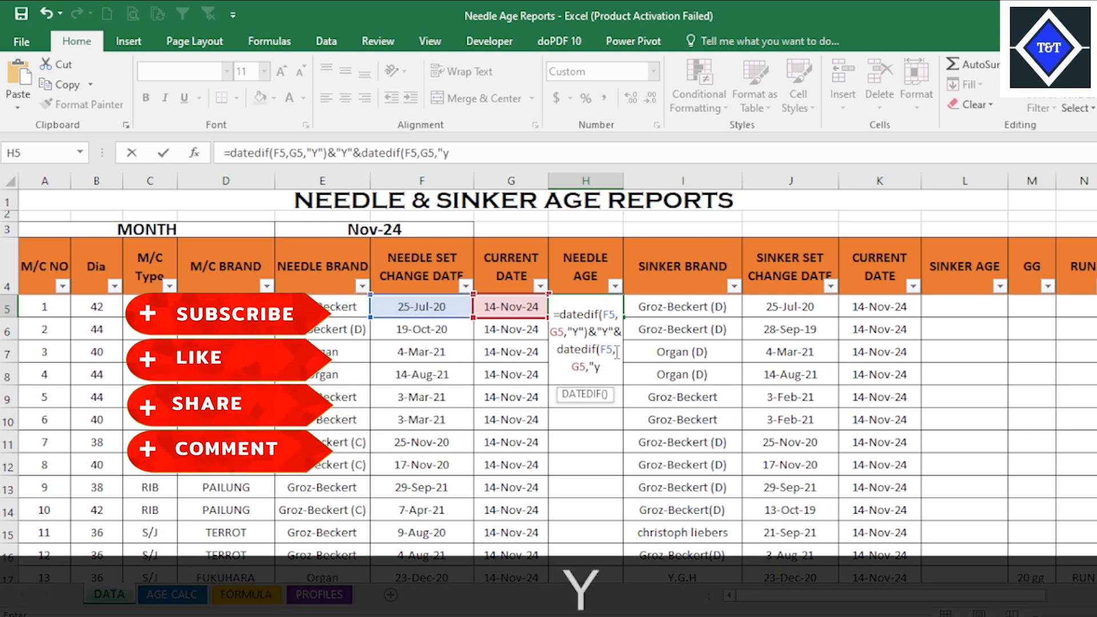
type("m")
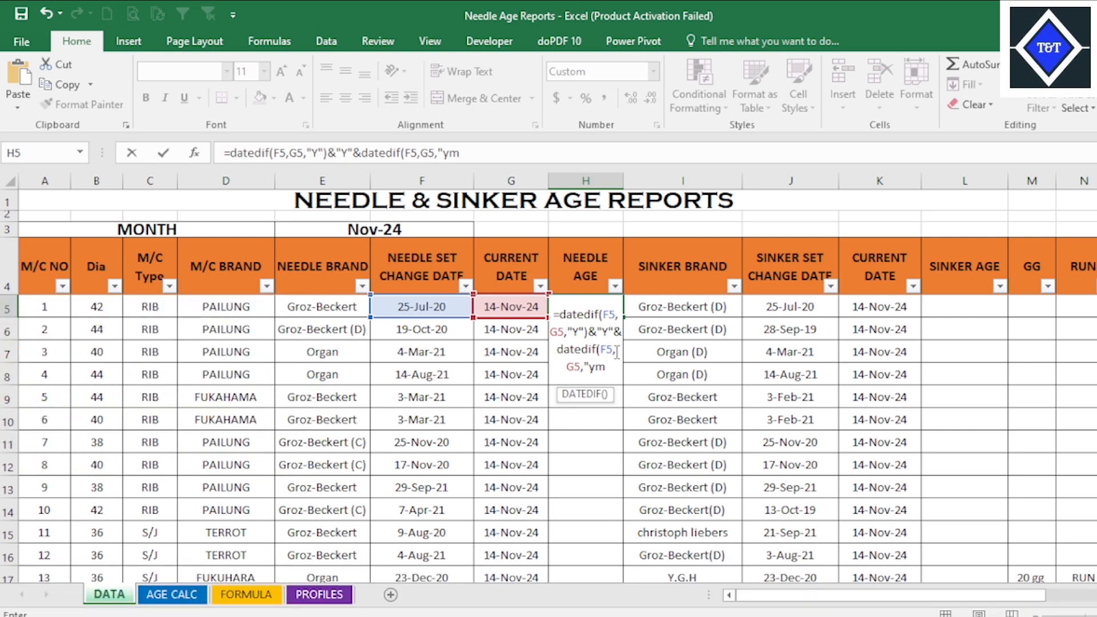
type("\"")
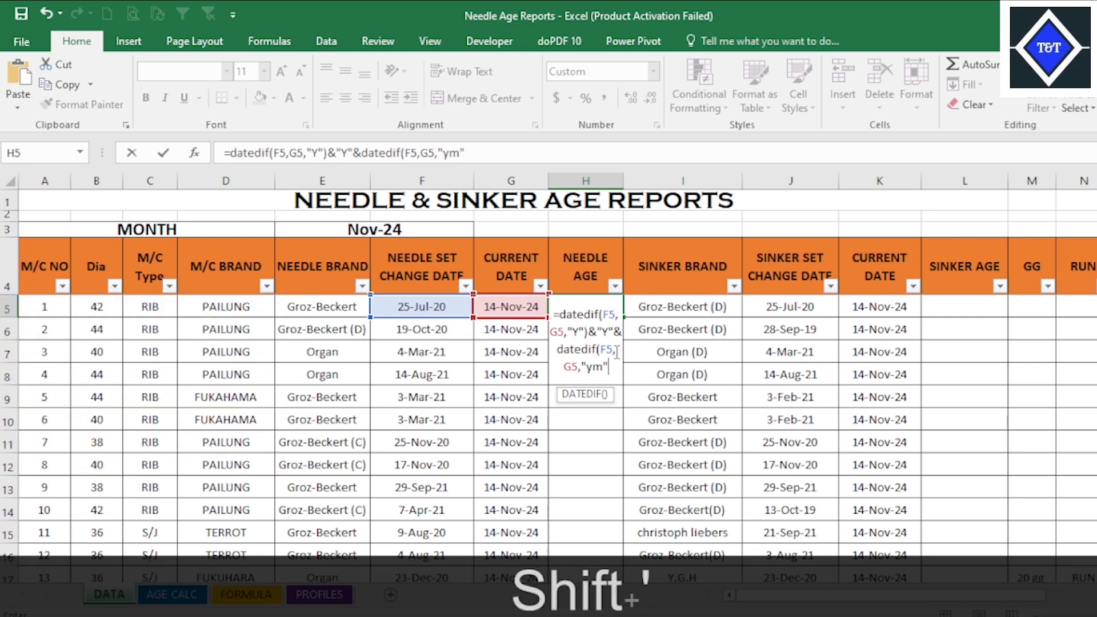
type(")")
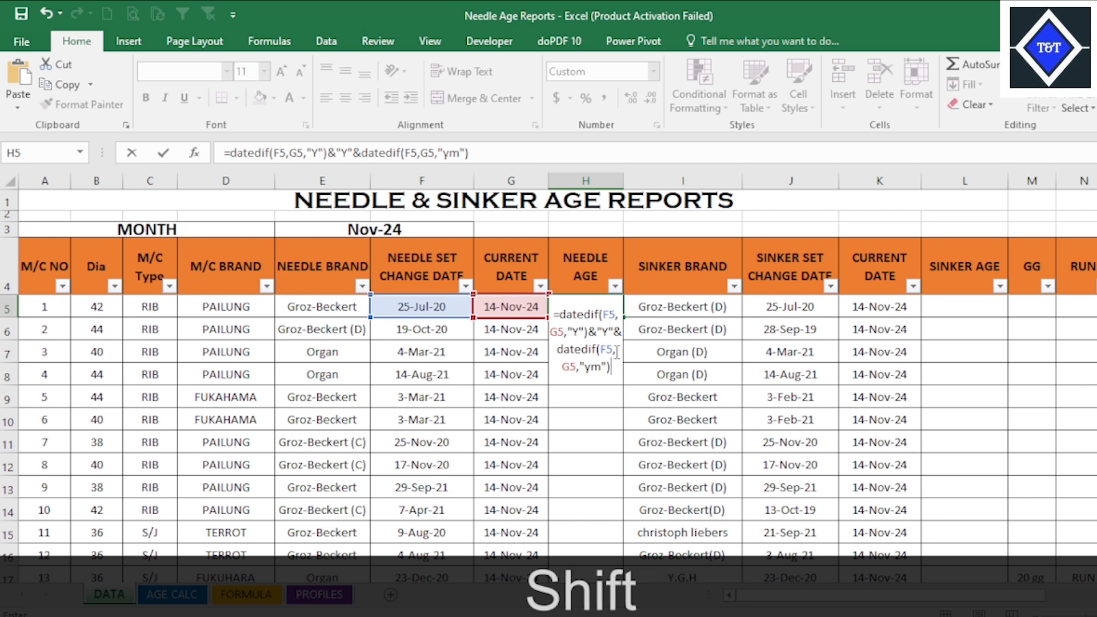
- Append the text label "M" after the months part of the H5 formula using the & operator
type("&")
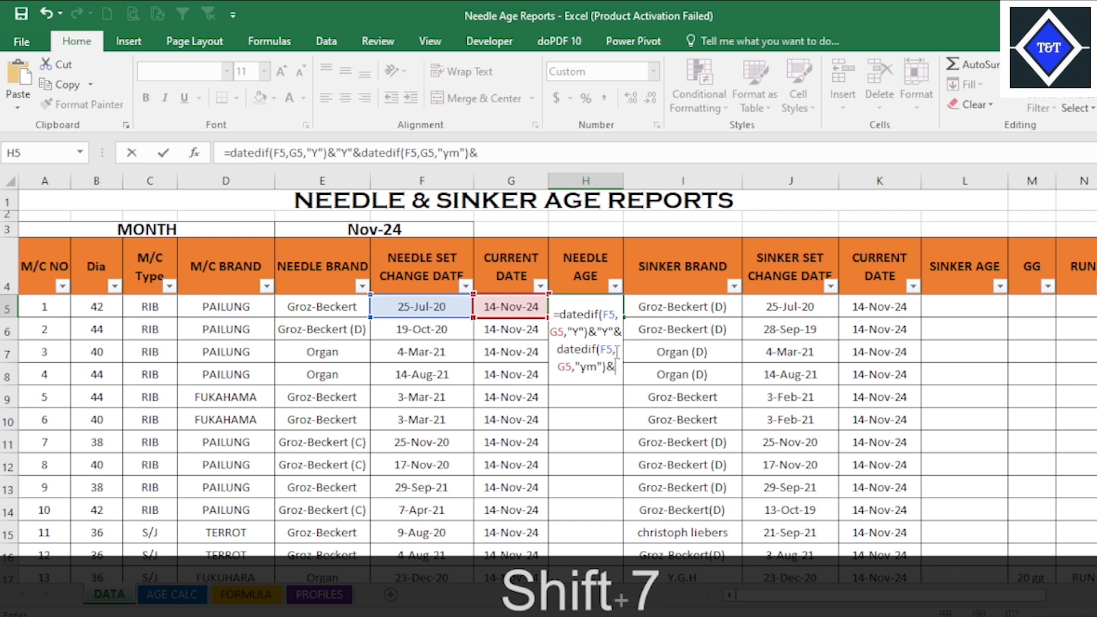
type("\"\"")
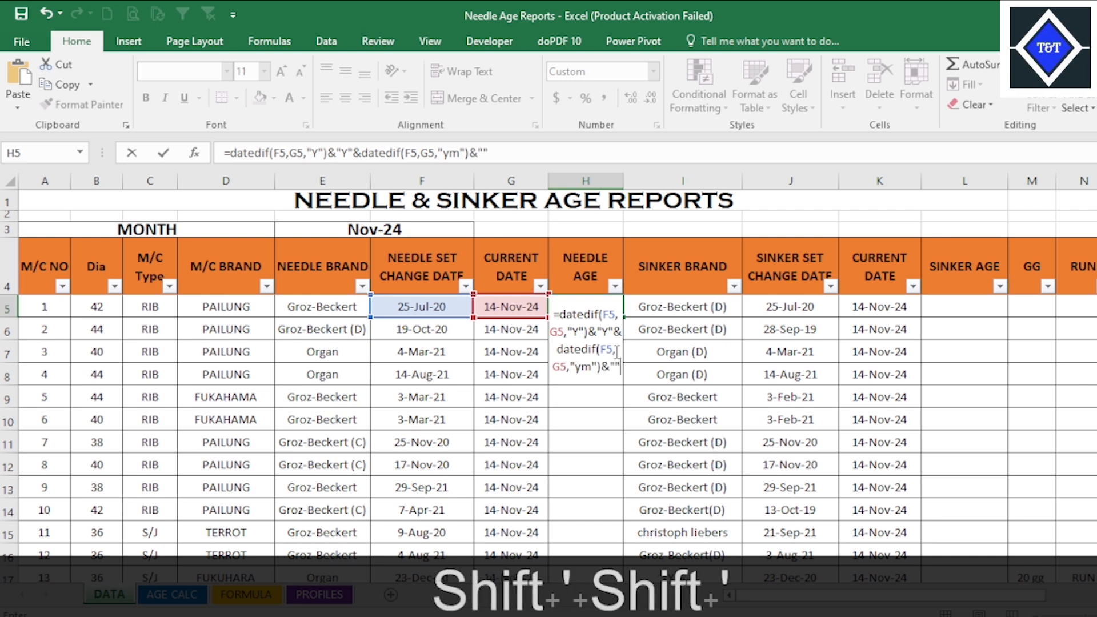
left_click(614, 368)
type("m")
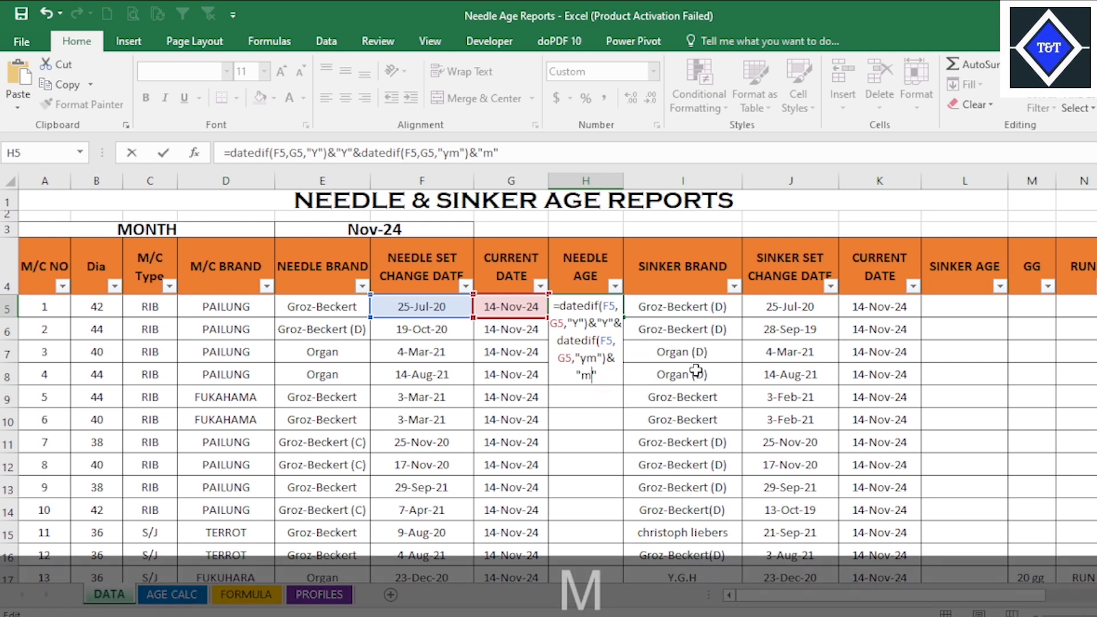
key("BackSpace")
type("M")
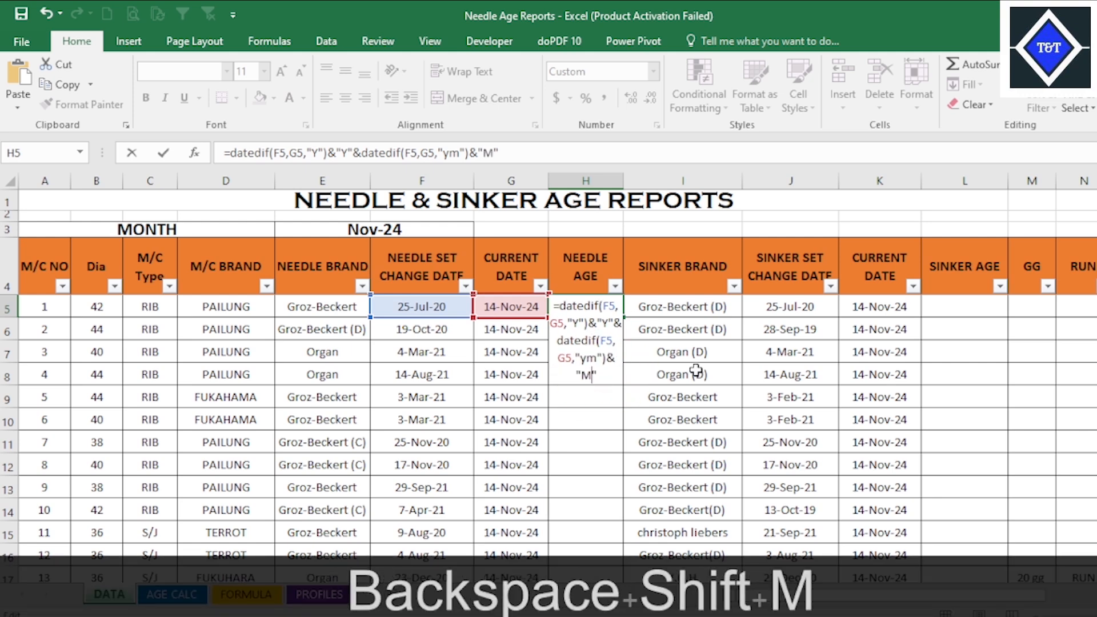
left_click(604, 375)
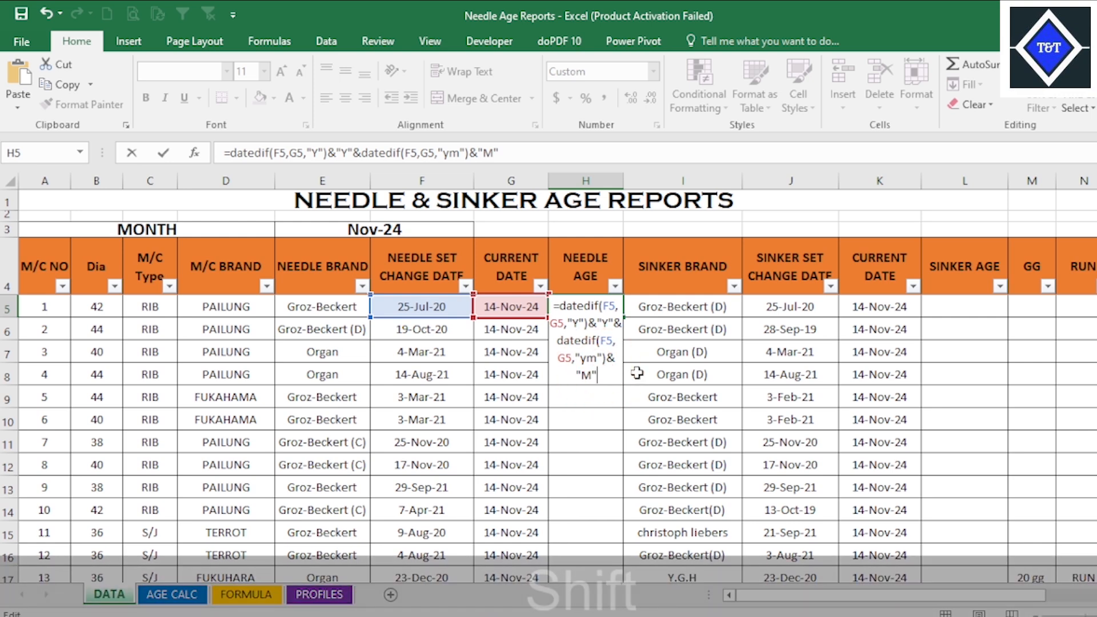
- Join a third DATEDIF function to the H5 formula with F5 as start date and G5 as end date
type("&")
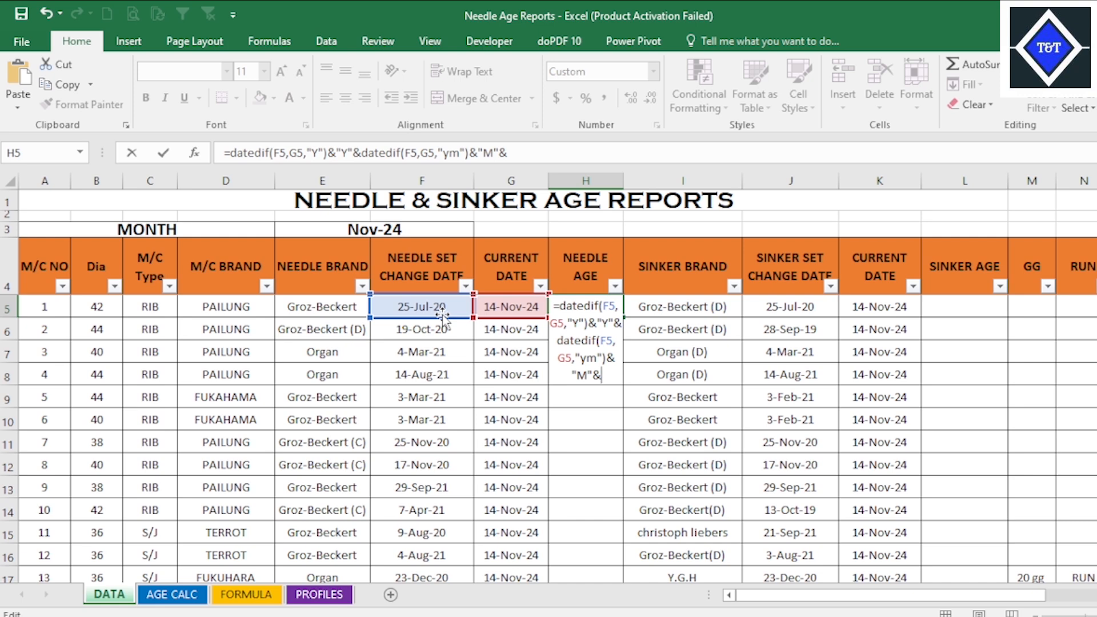
type("daftf")
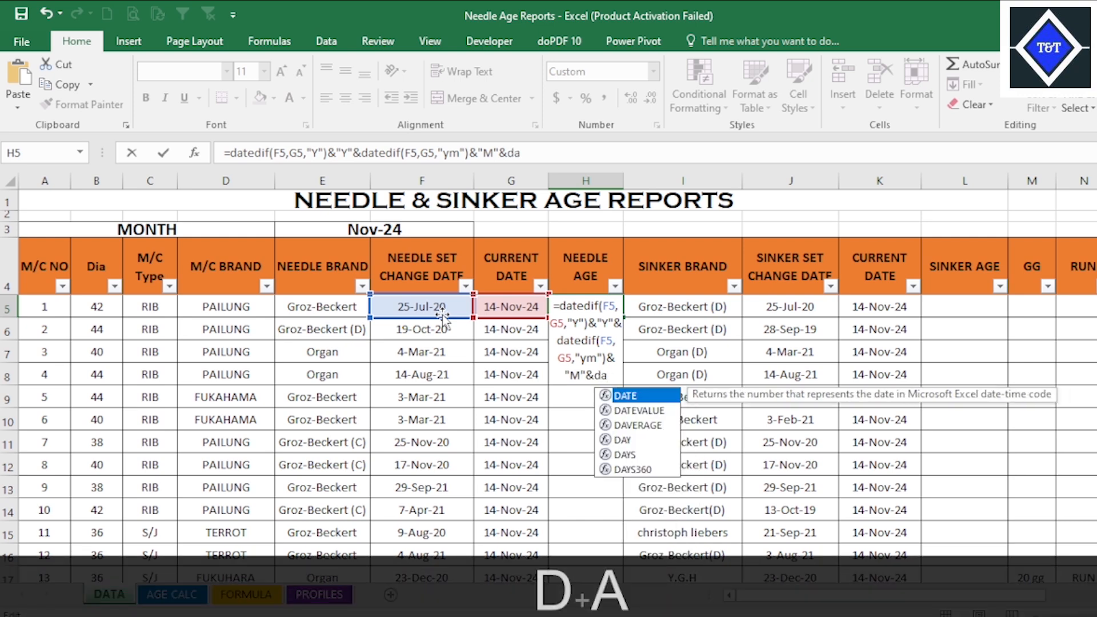
key("BackSpace")
key("BackSpace")
key("BackSpace")
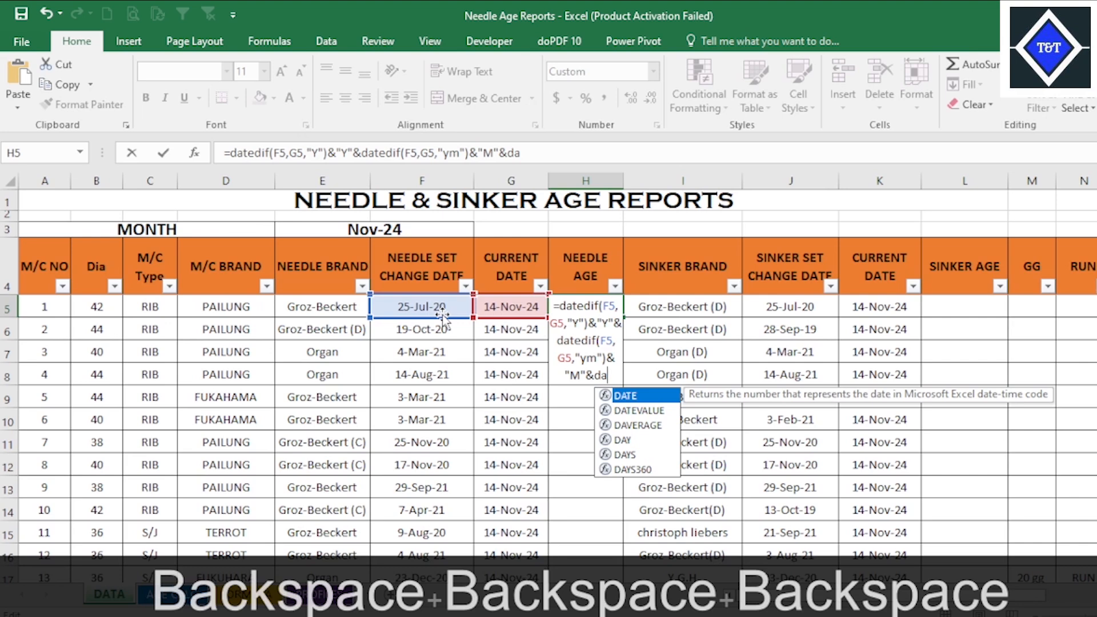
type("t")
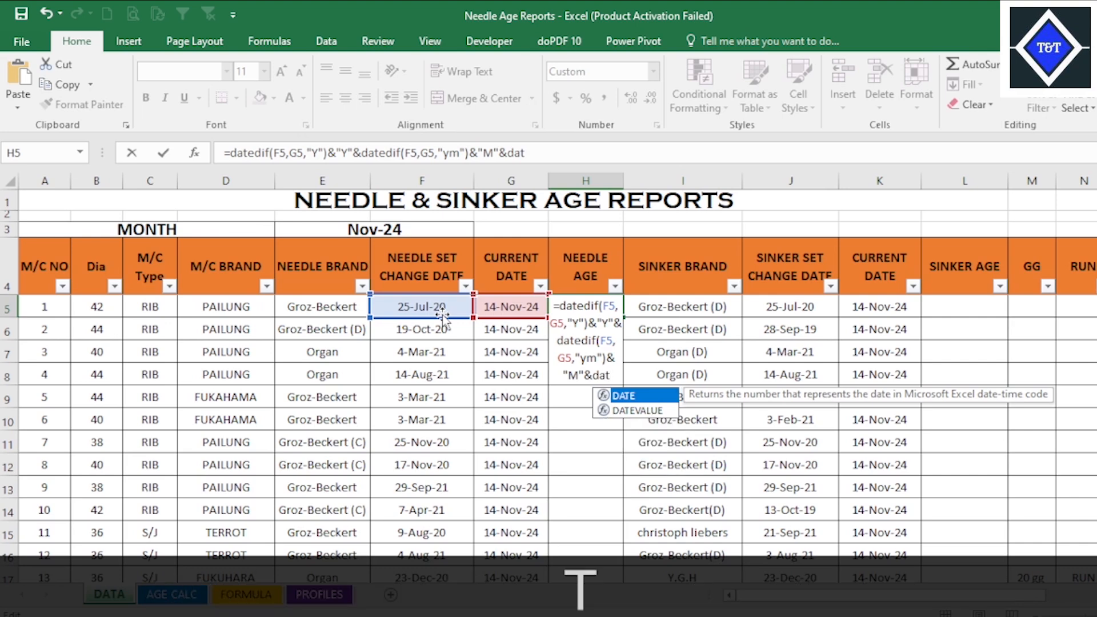
type("ed")
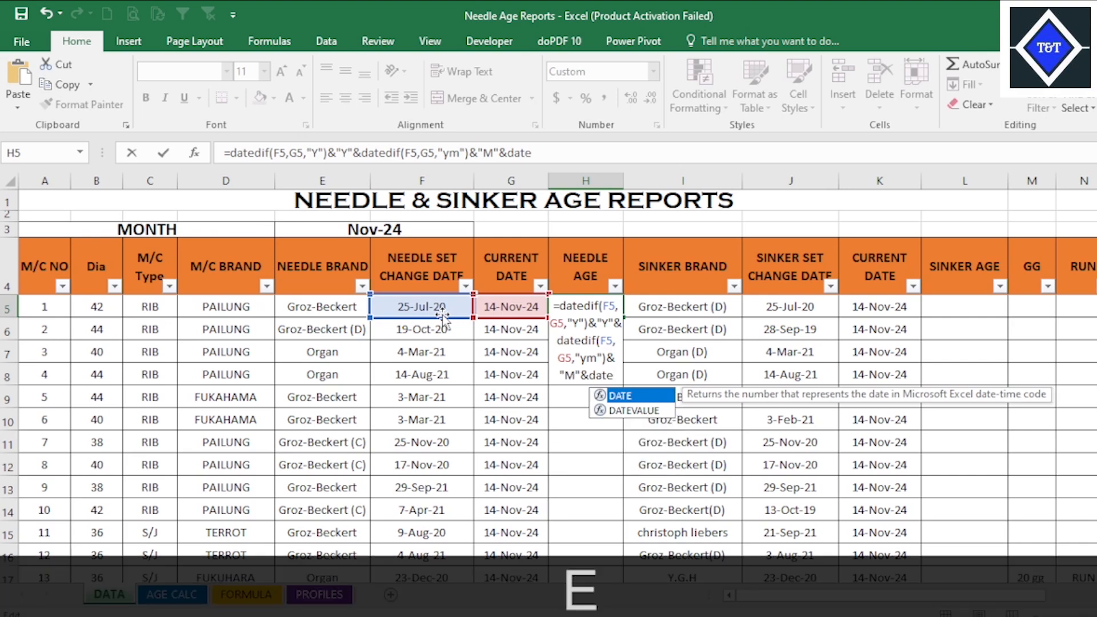
type("if")
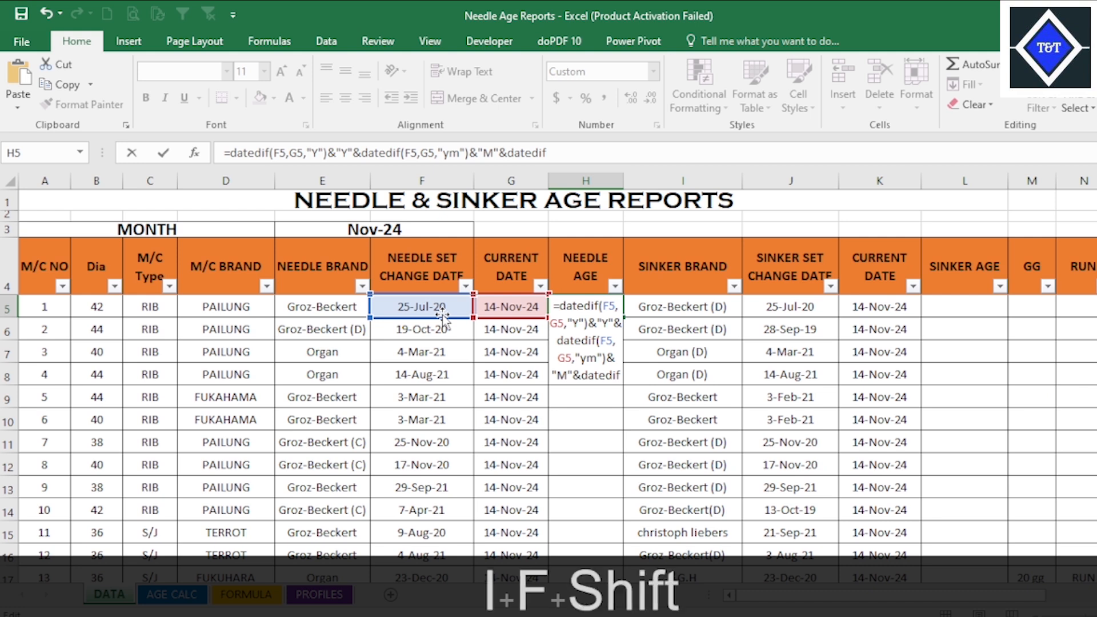
type("(")
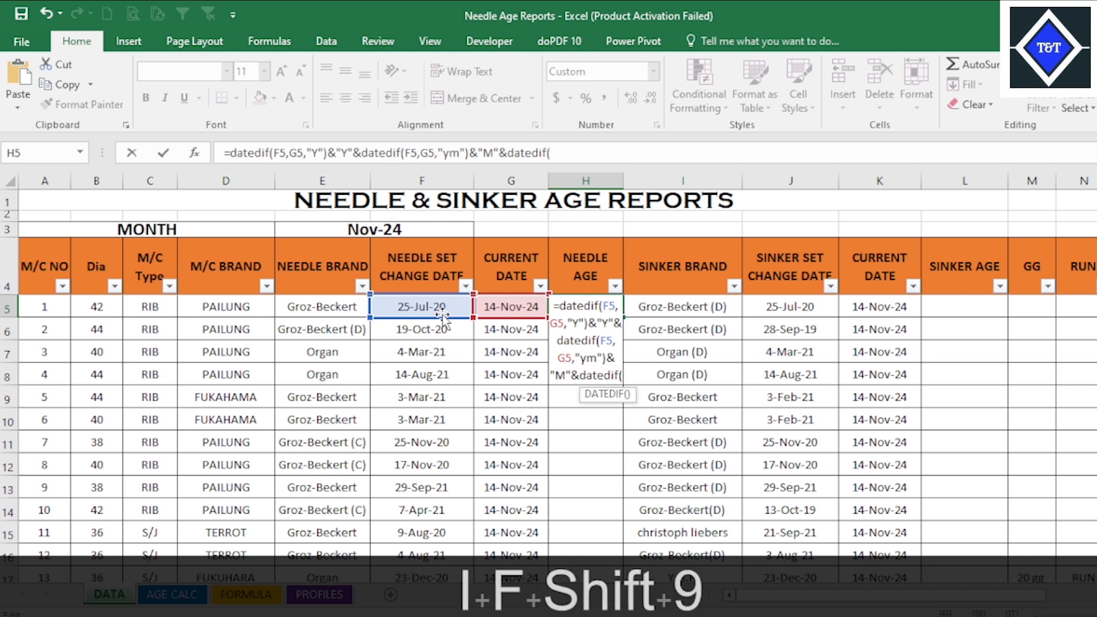
left_click(429, 304)
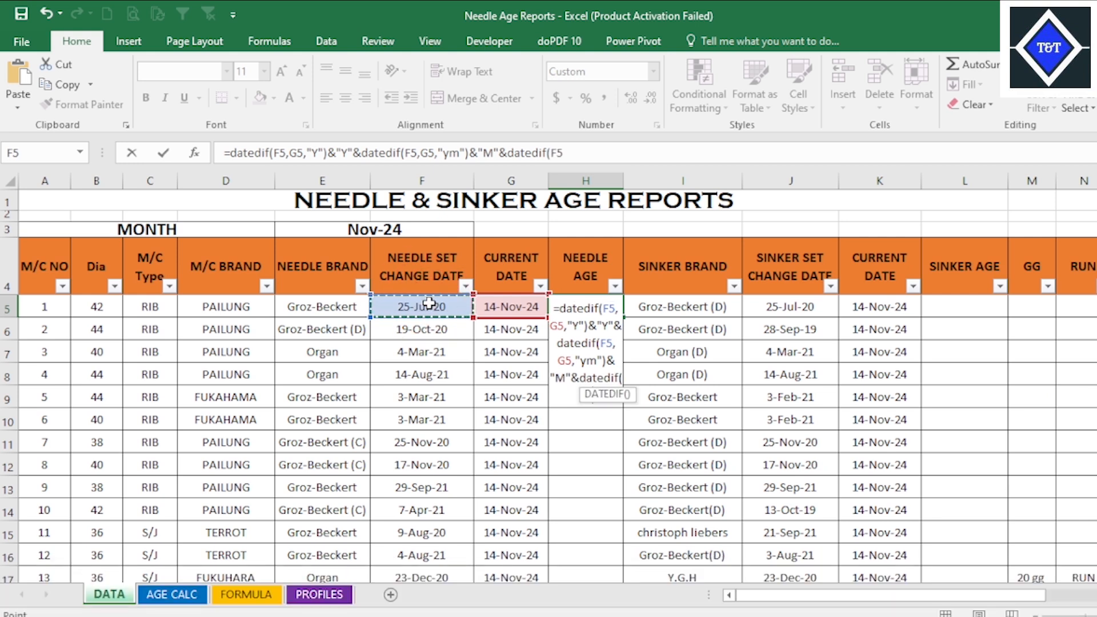
type(",")
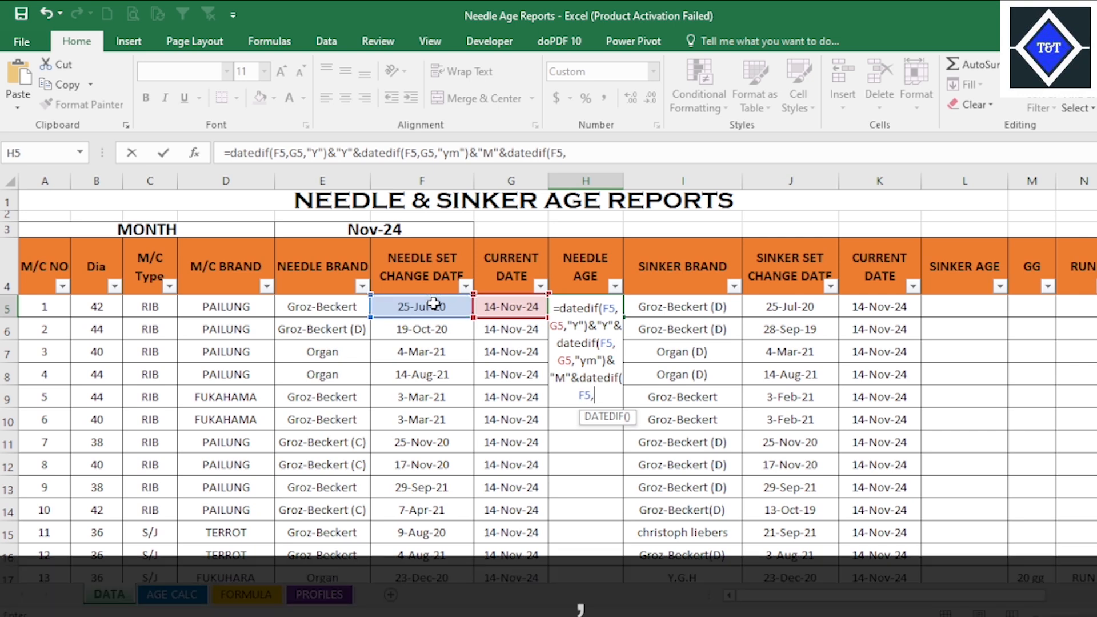
left_click(511, 303)
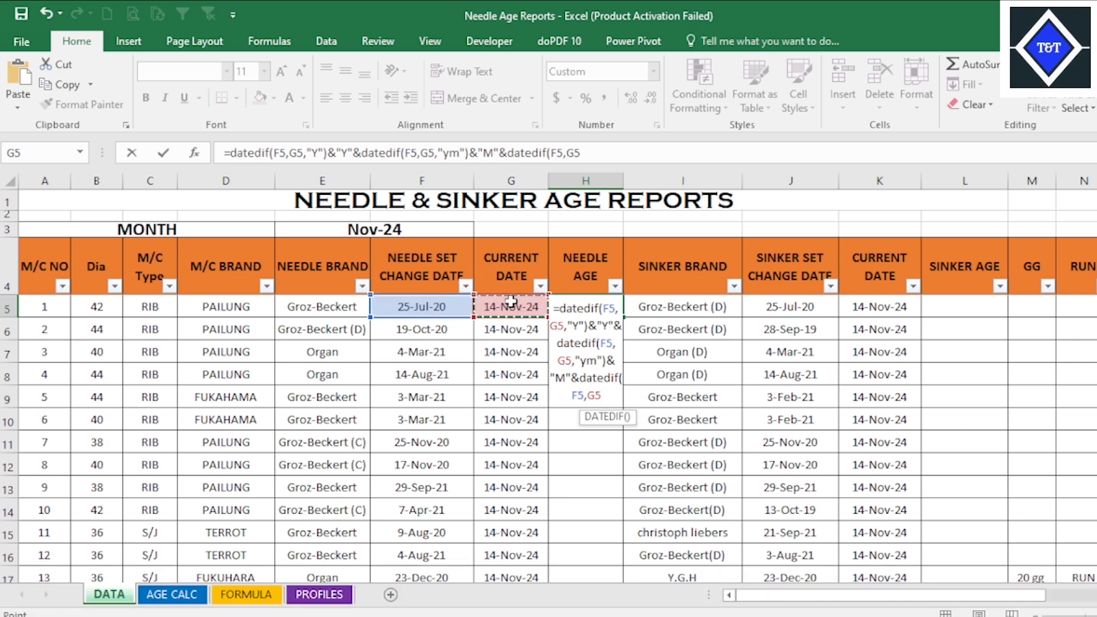
- Add the unit argument "md" to the third DATEDIF in H5 and close its parenthesis for the days part
type(",m")
key("BackSpace")
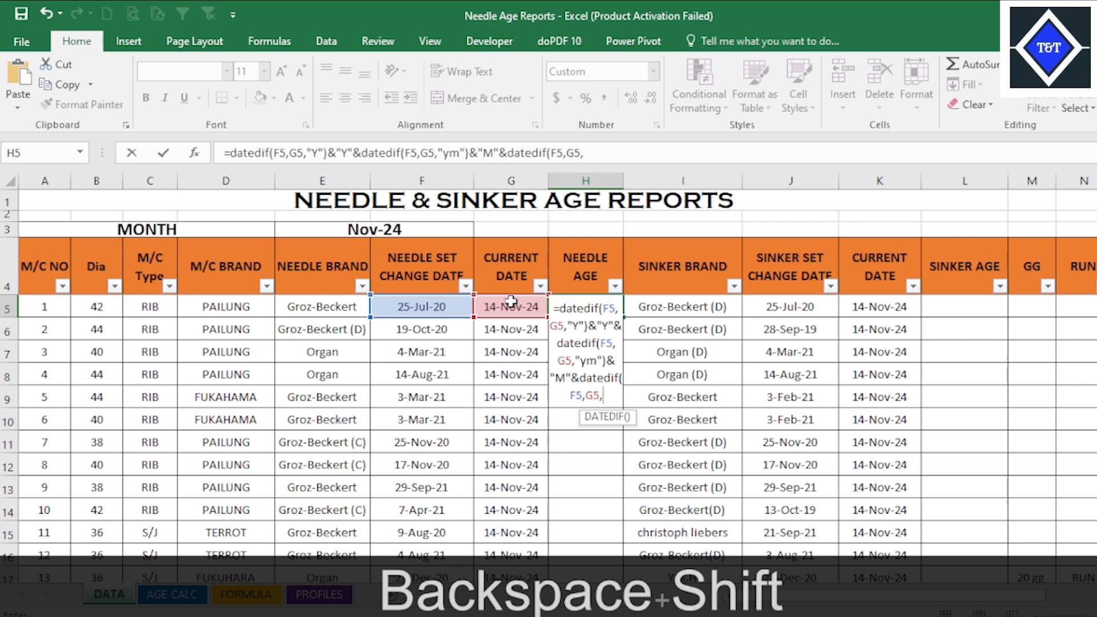
type("\"m")
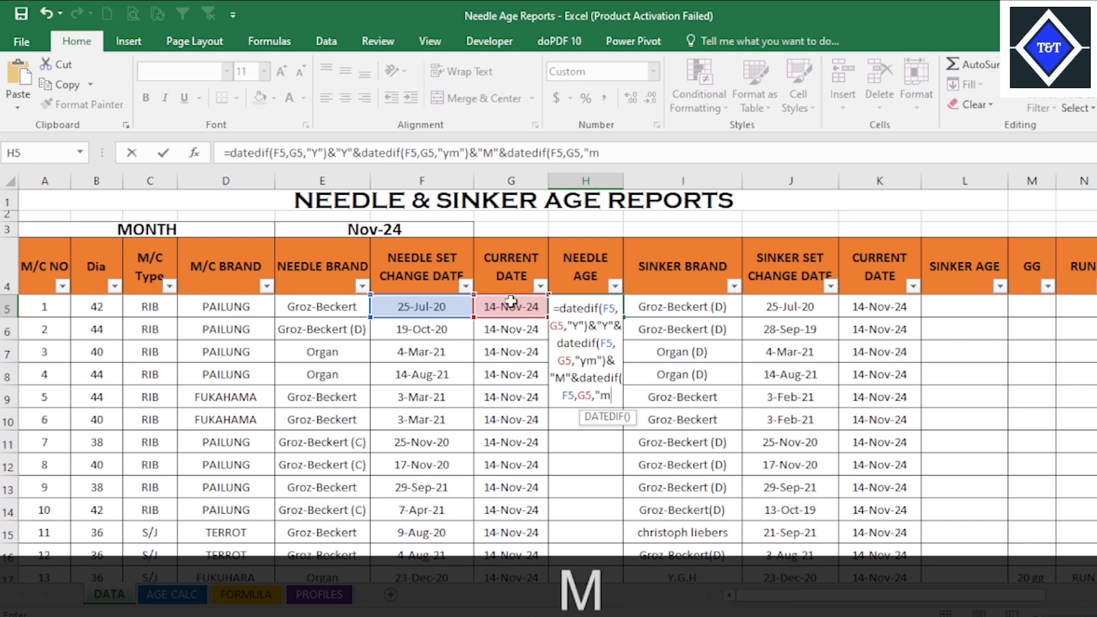
type("d\"")
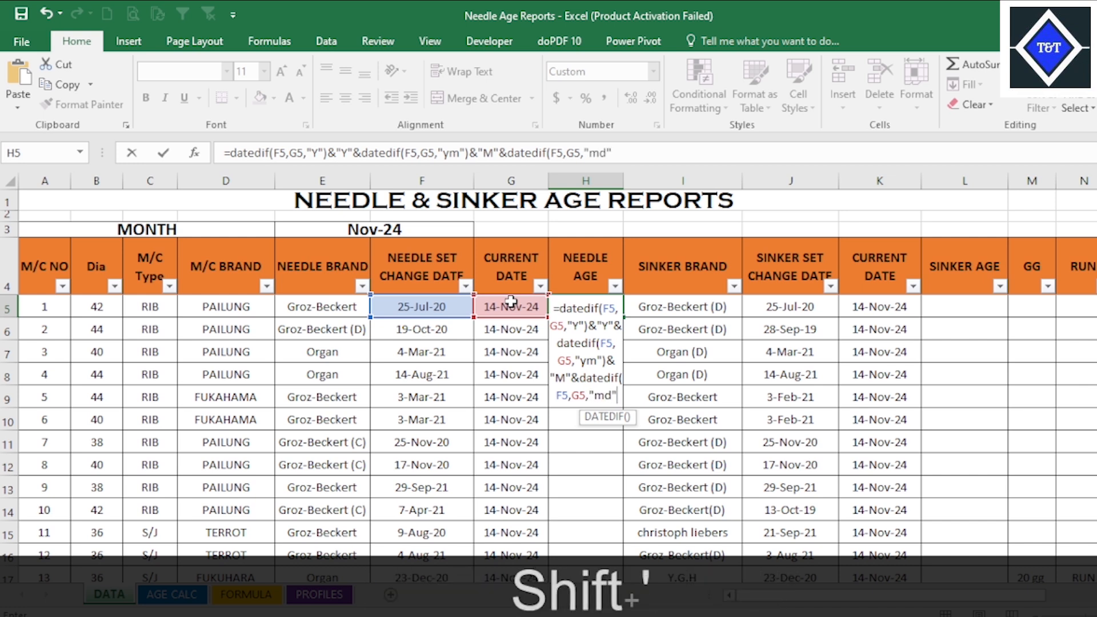
type(")")
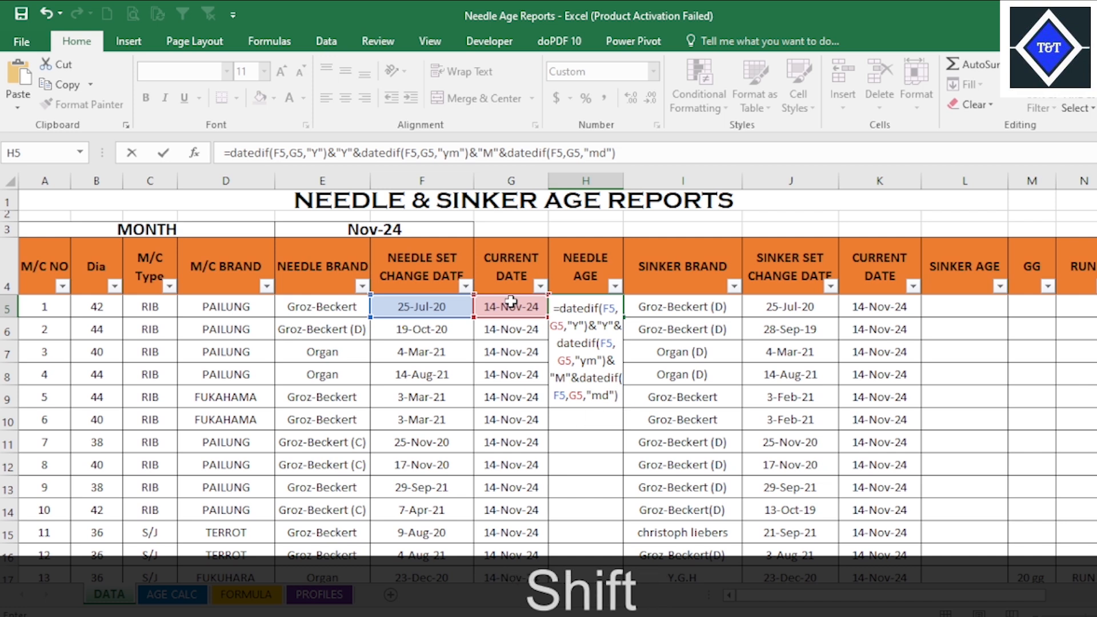
- Append the text label "D" after the days part using the & operator and enter the H5 formula, accepting the proposed parenthesis correction
type("&")
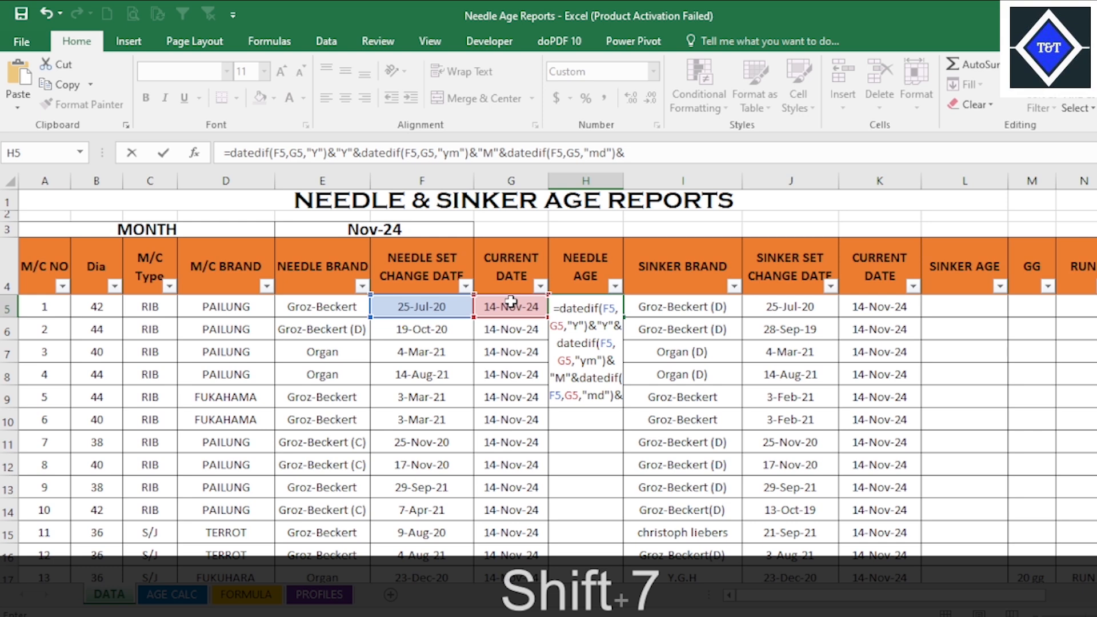
type("\"\"")
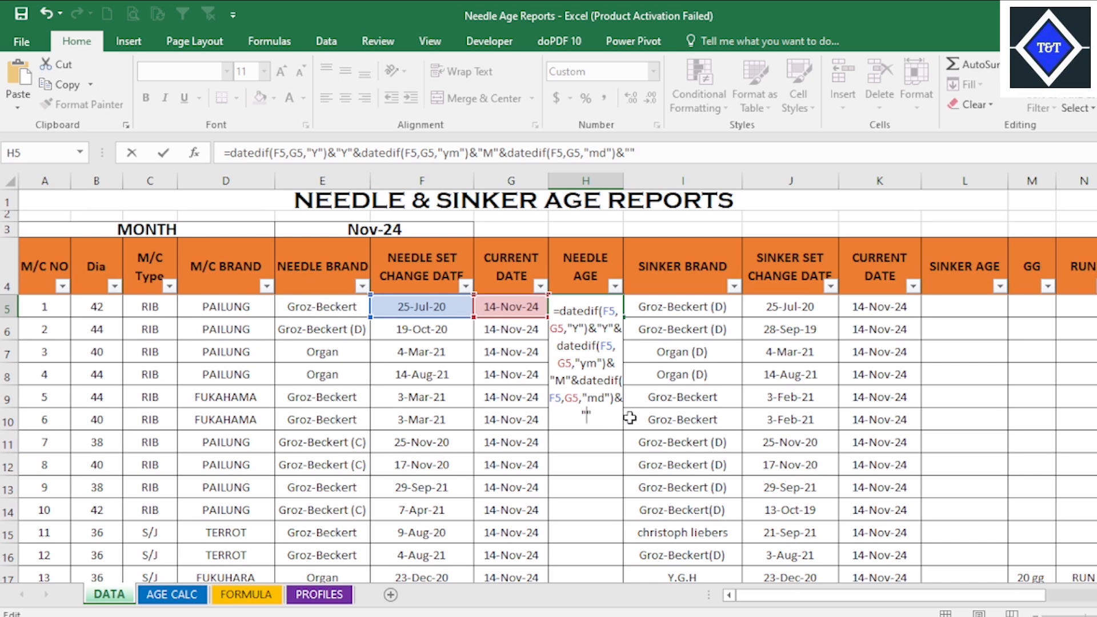
type("D\"")
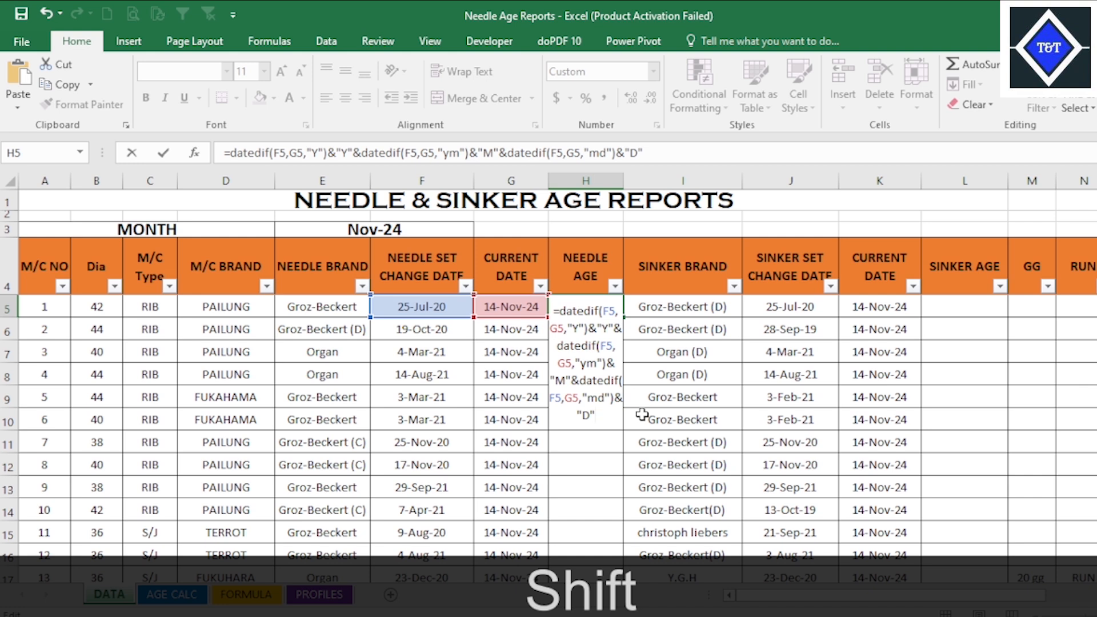
type("))")
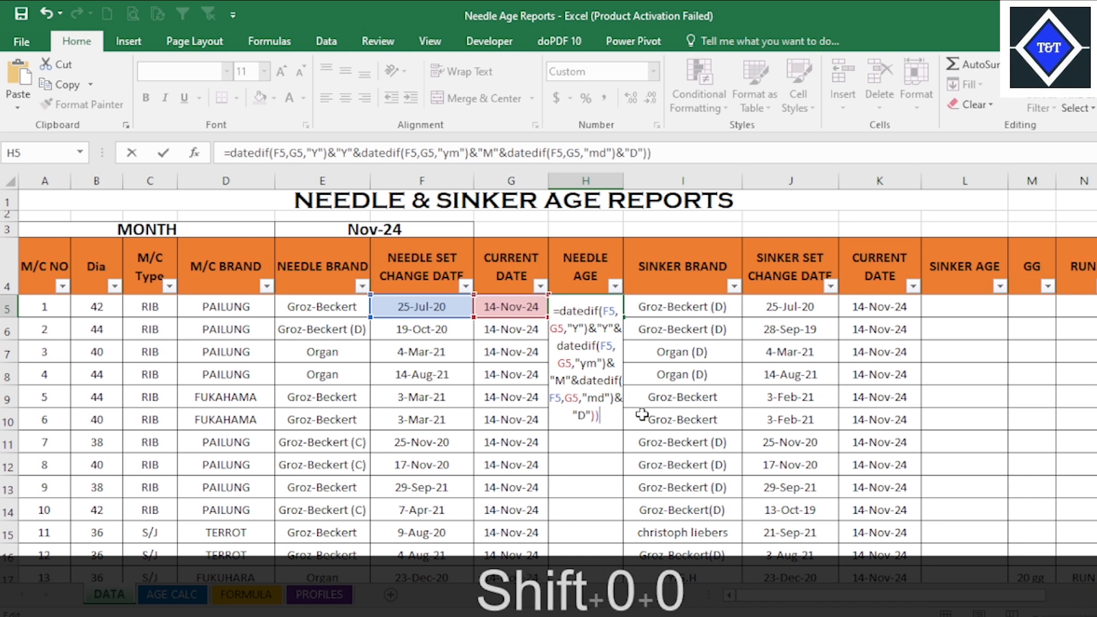
type(")")
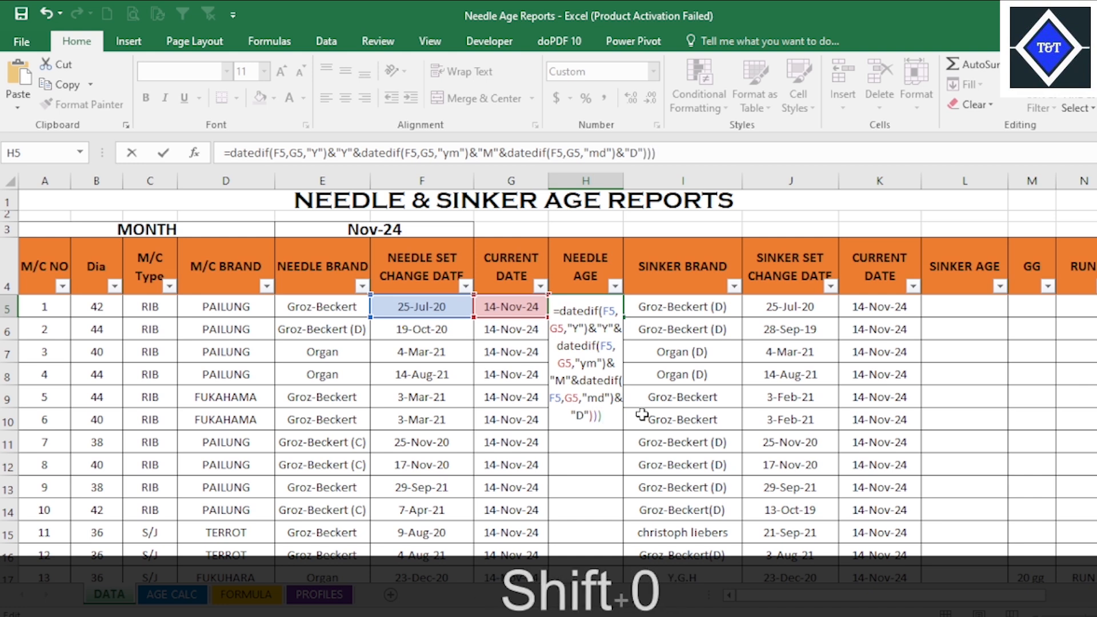
key("shift+BackSpace")
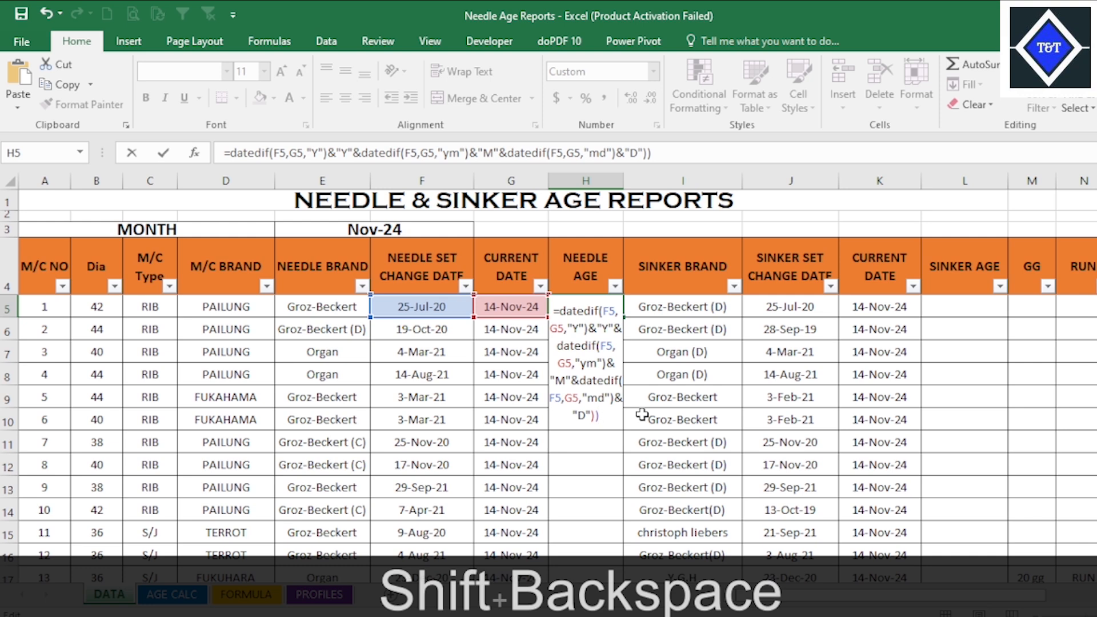
key("Return")
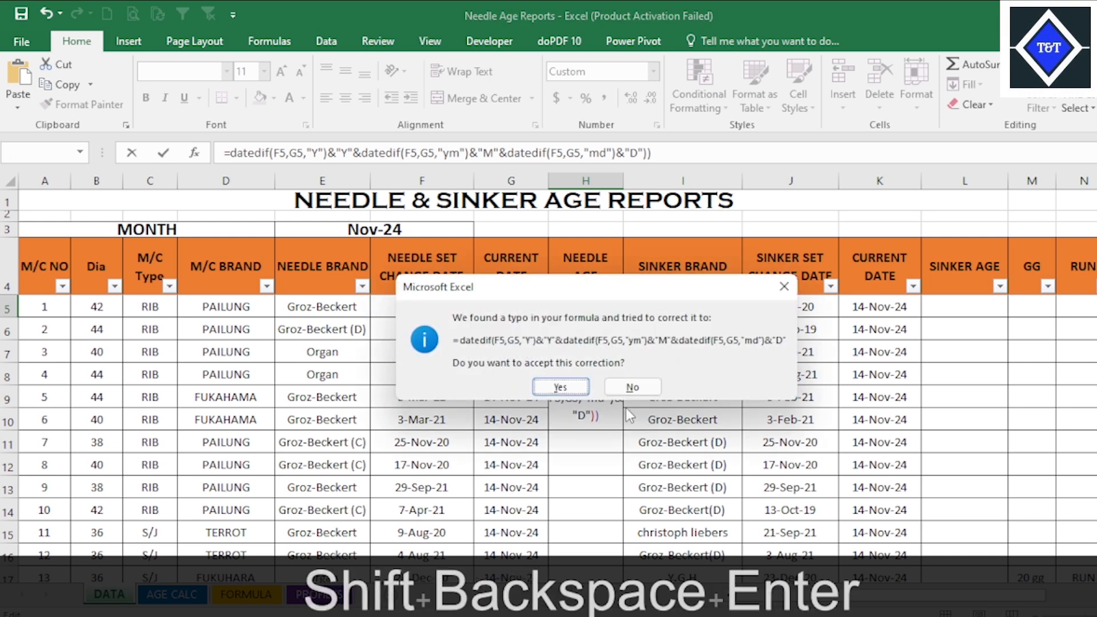
left_click(575, 385)
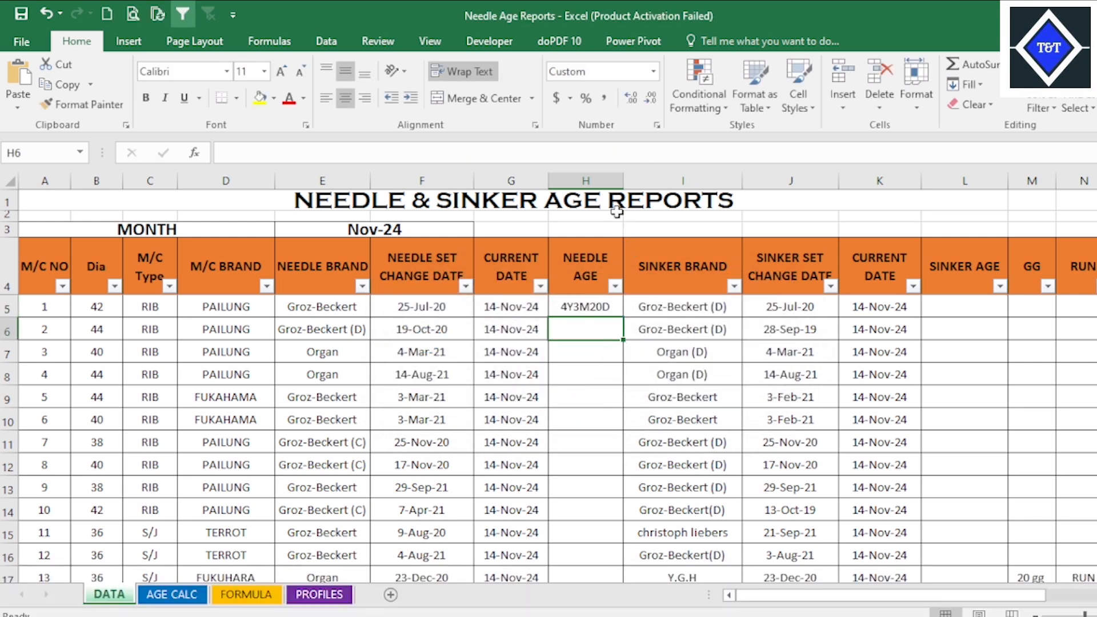
- Widen the NEEDLE AGE column and add a space before and after each Y, M and D label in the H5 formula
left_click_drag(624, 181, 678, 180)
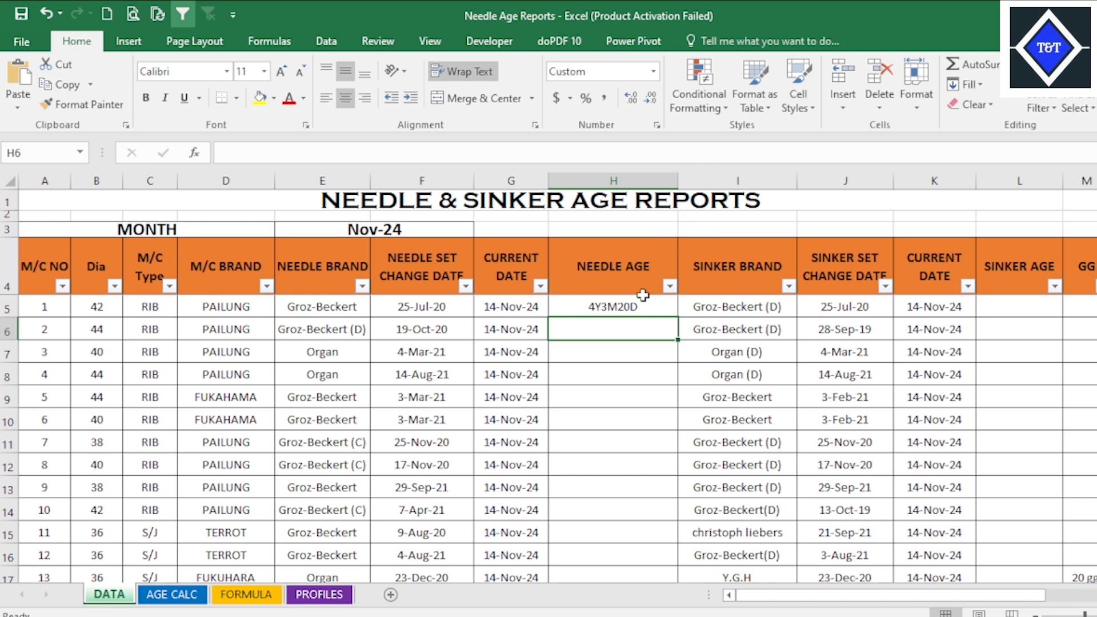
left_click(627, 306)
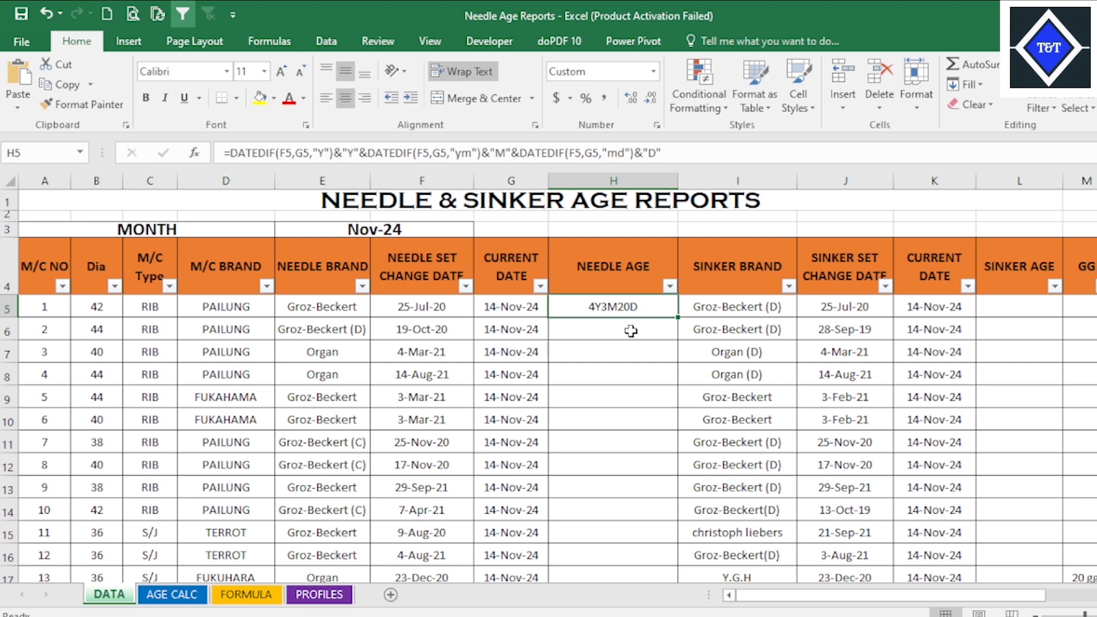
left_click(350, 152)
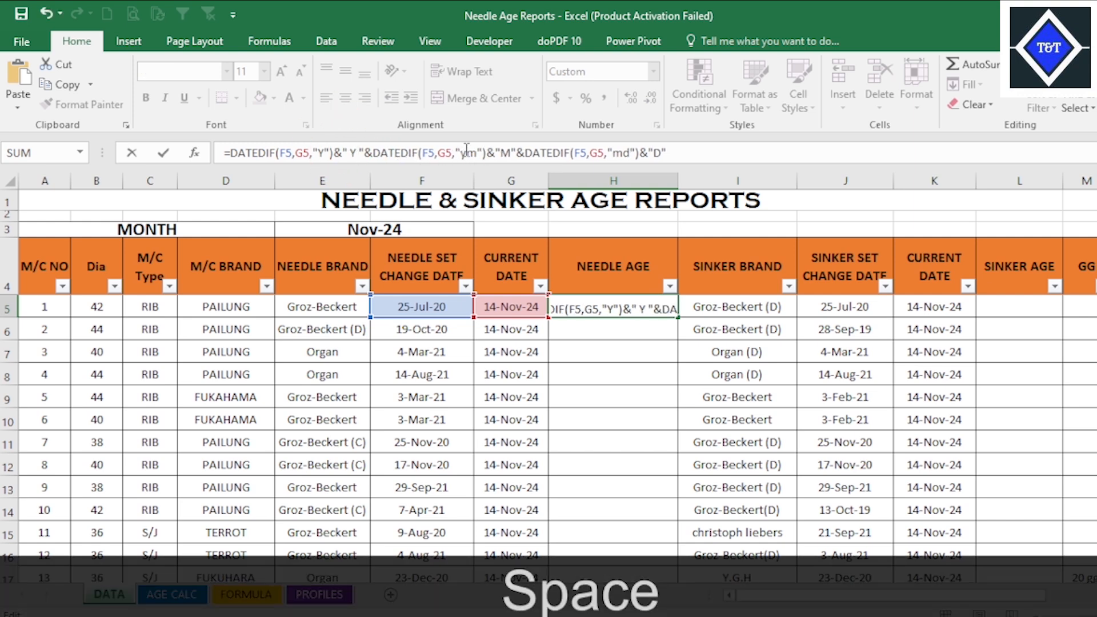
left_click(498, 152)
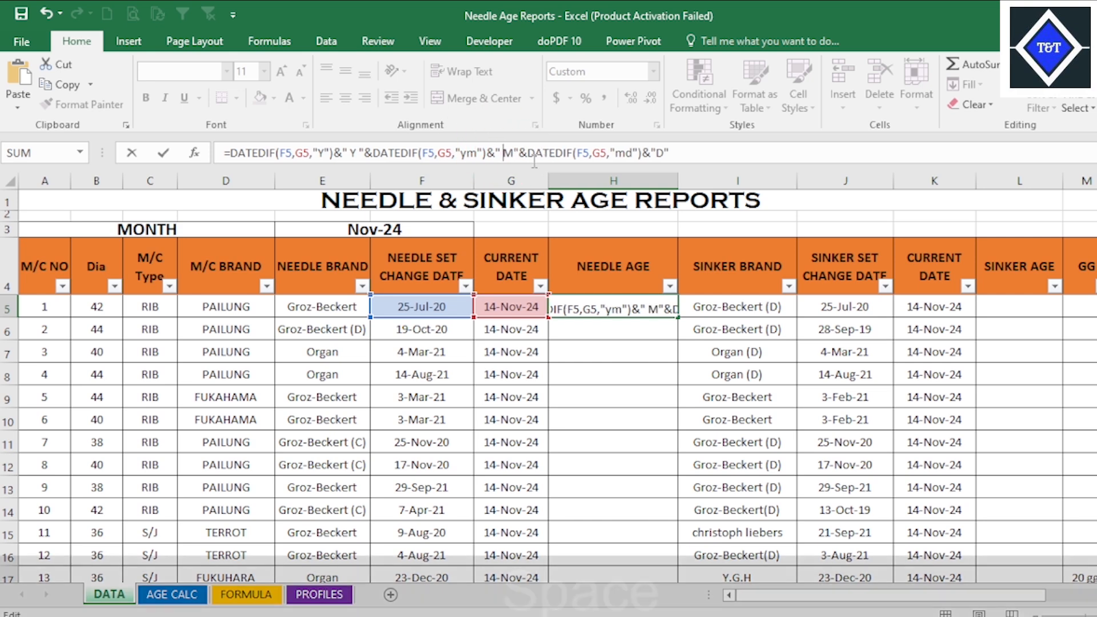
left_click(513, 150)
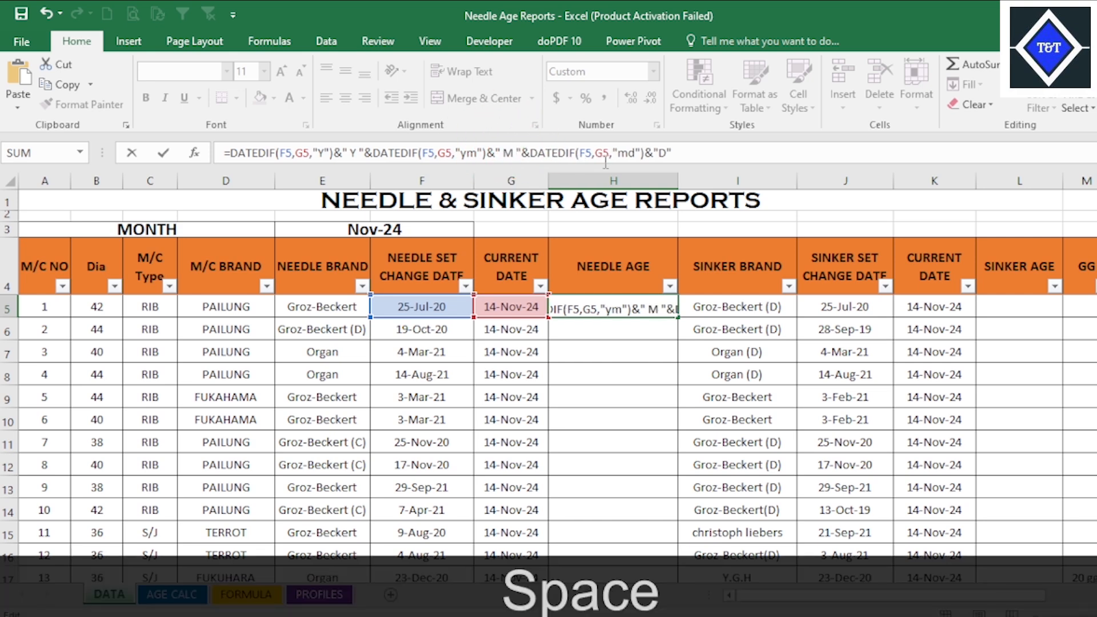
left_click(656, 152)
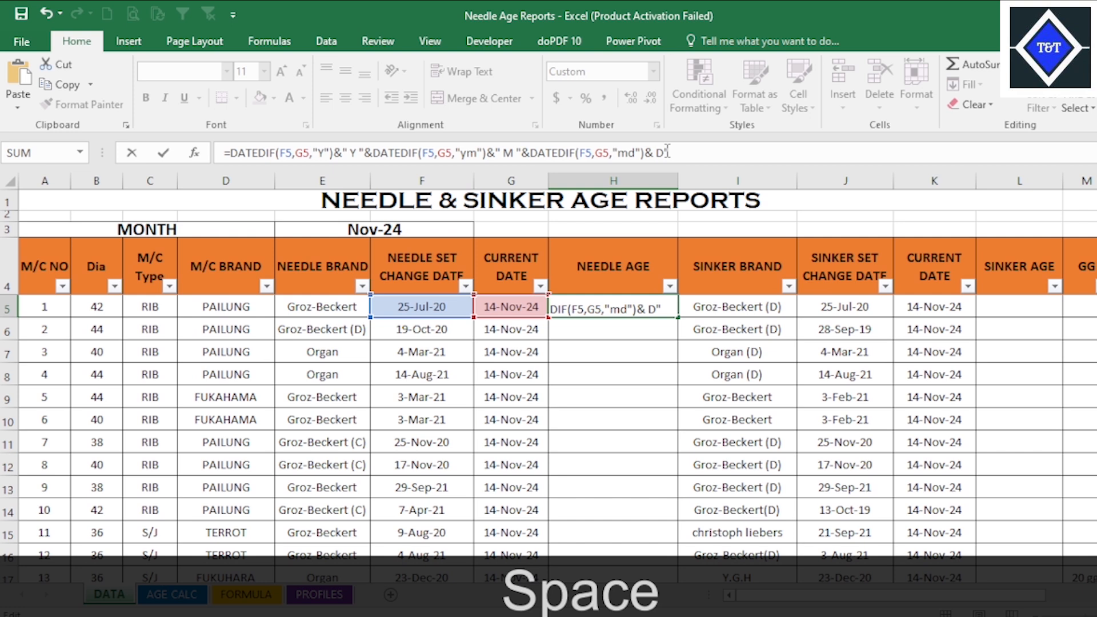
key("ctrl+z")
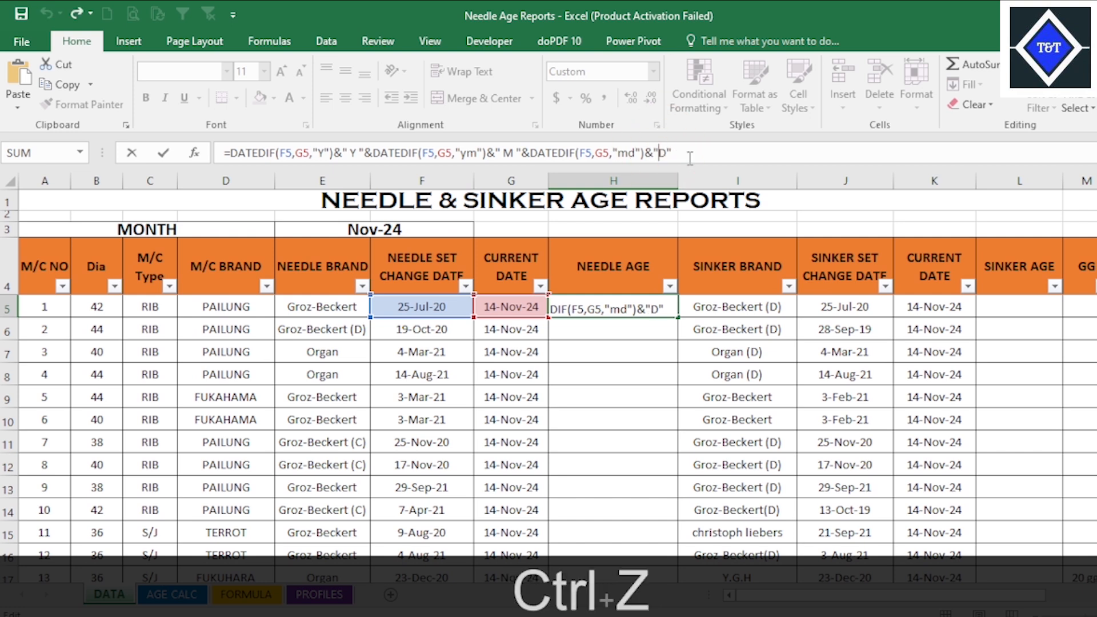
key("Right")
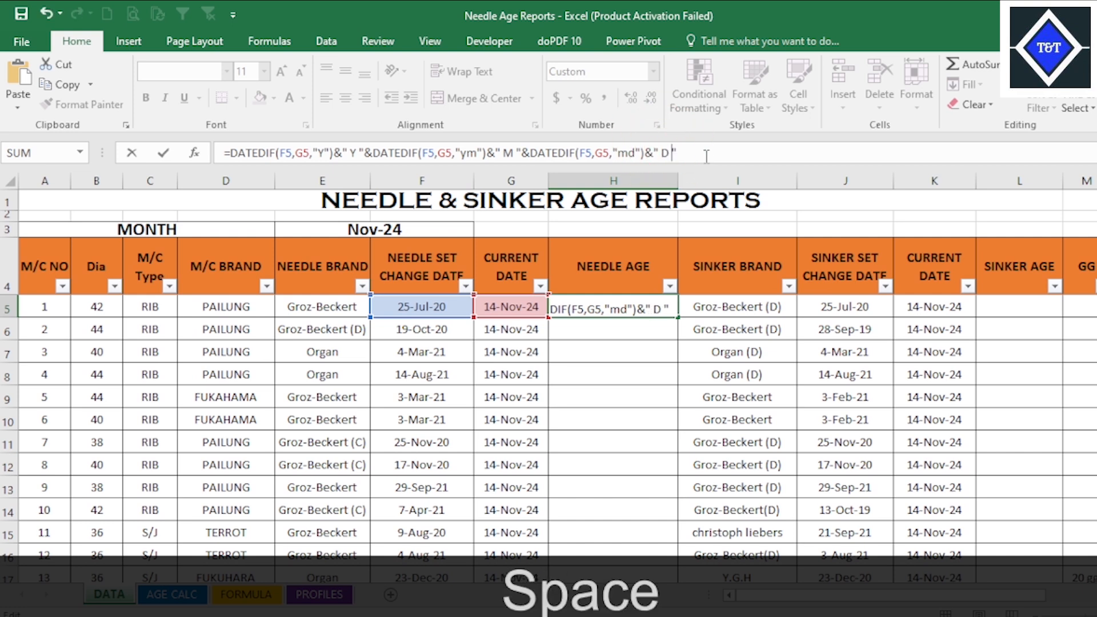
key("Return")
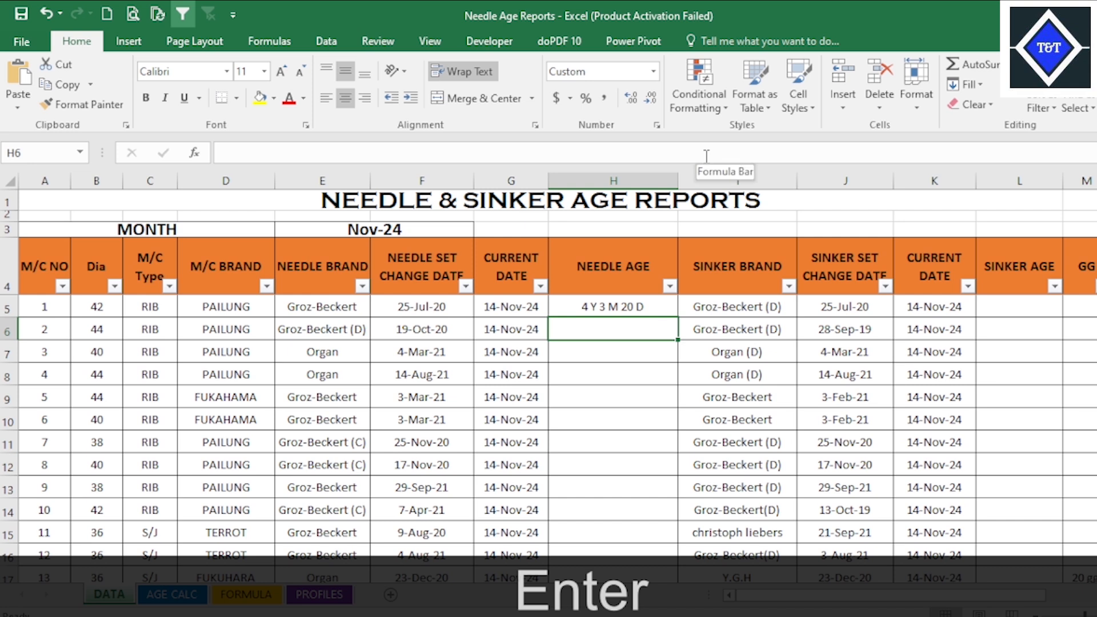
- Change the unit argument of the second DATEDIF in the H5 formula to "YD"
left_click(640, 307)
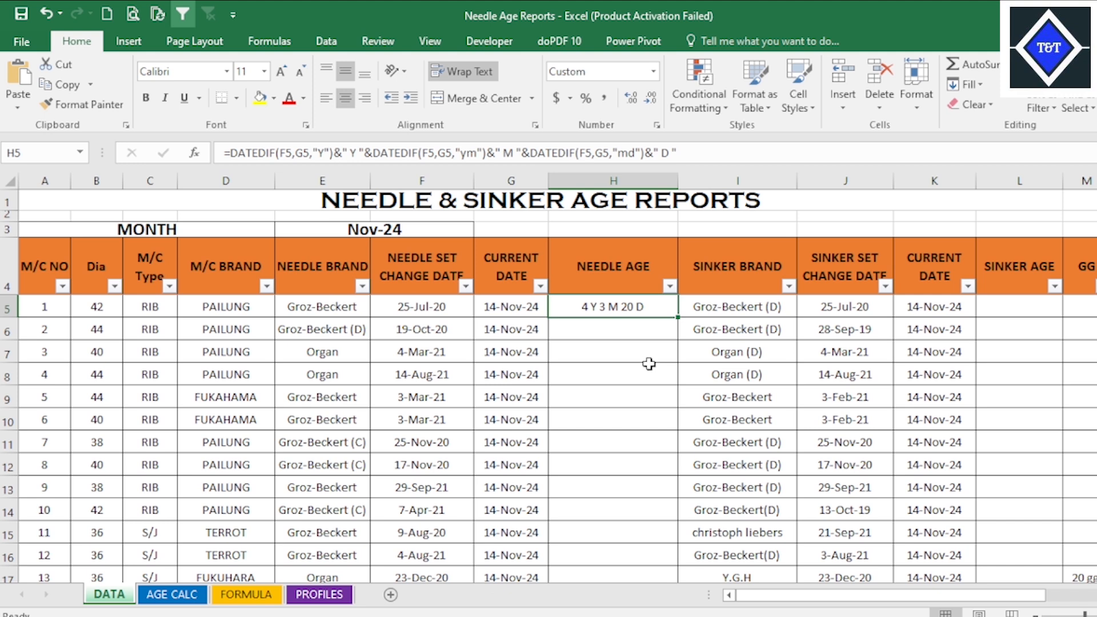
left_click(637, 355)
left_click(622, 300)
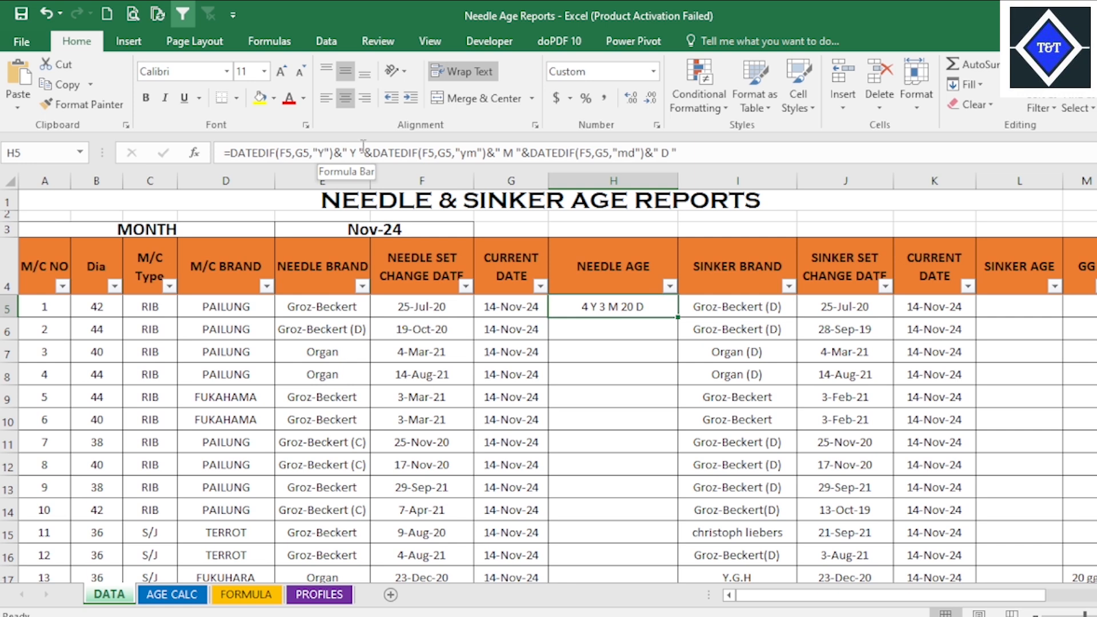
left_click(477, 150)
key("BackSpace")
key("BackSpace")
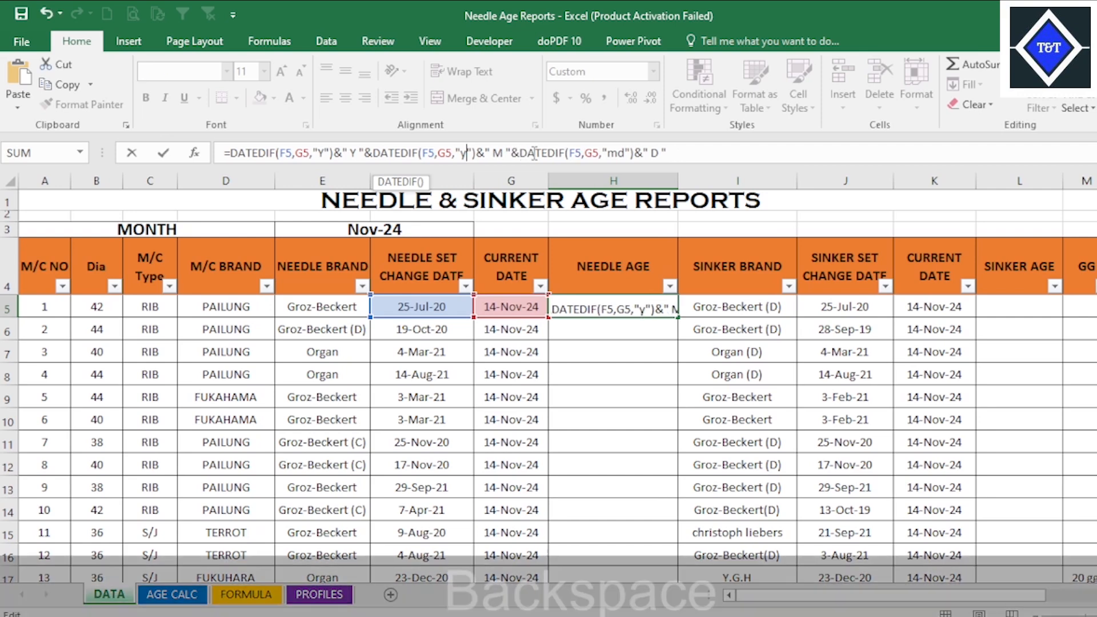
key("Caps_Lock")
type("YD")
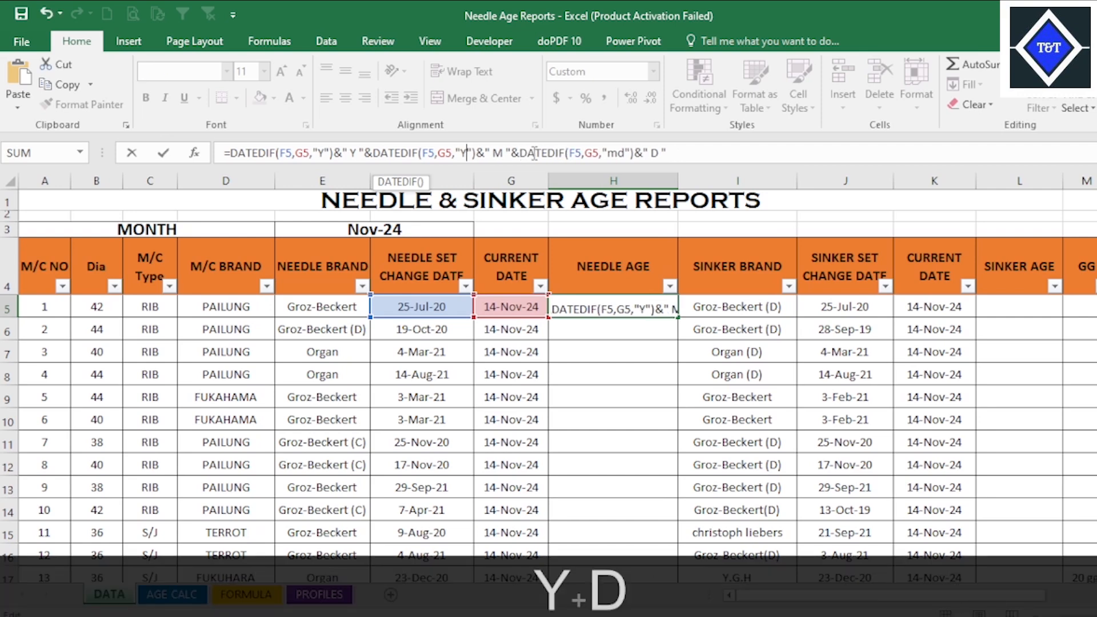
- Rewrite the unit argument of the third DATEDIF in H5 as uppercase "MD" and enter the formula
left_click(636, 151)
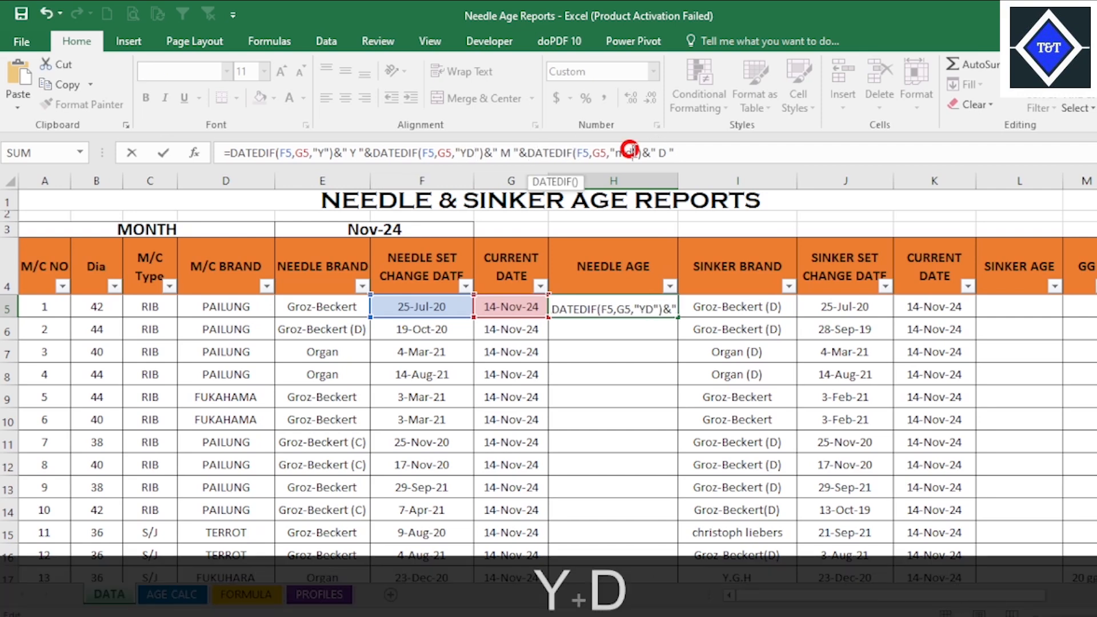
key("BackSpace")
key("BackSpace")
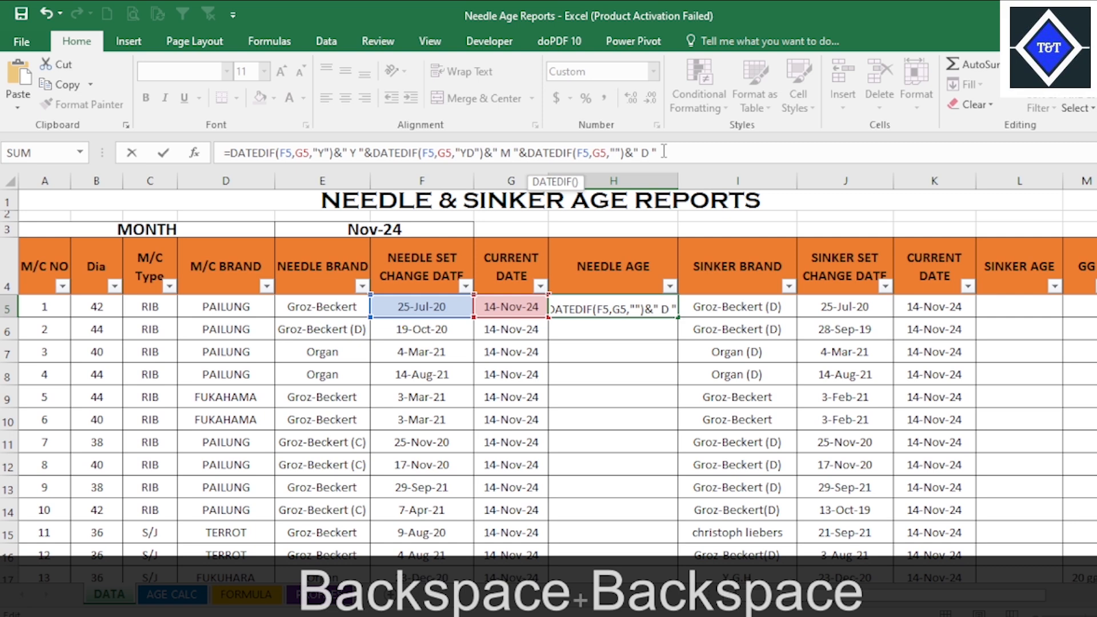
type("MD")
key("Return")
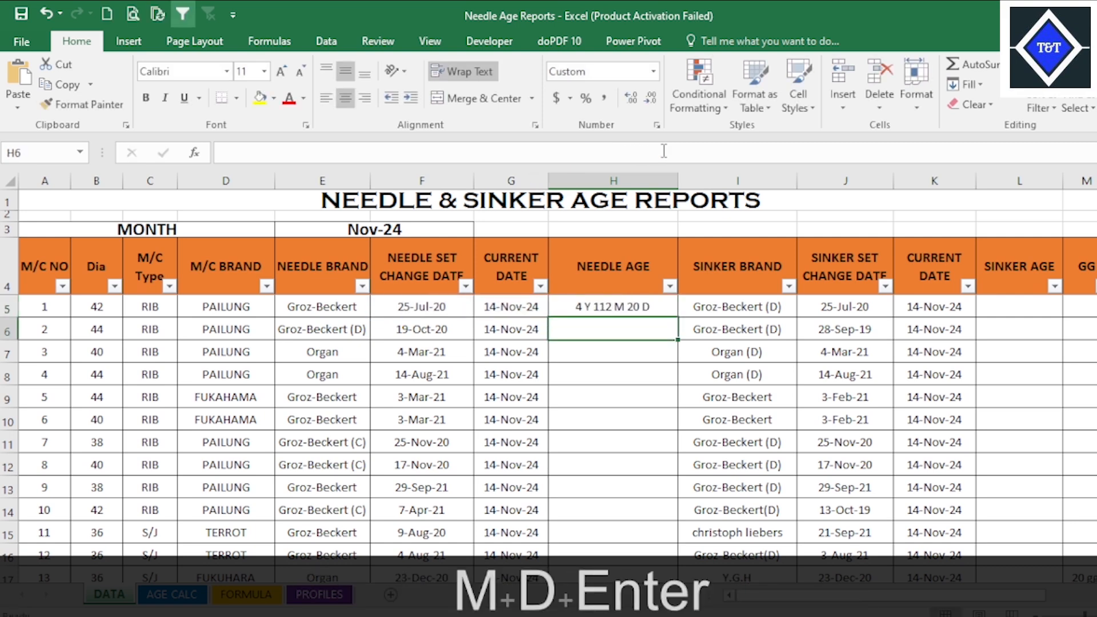
- Fill the NEEDLE AGE formula from H5 down to H6
left_click(634, 307)
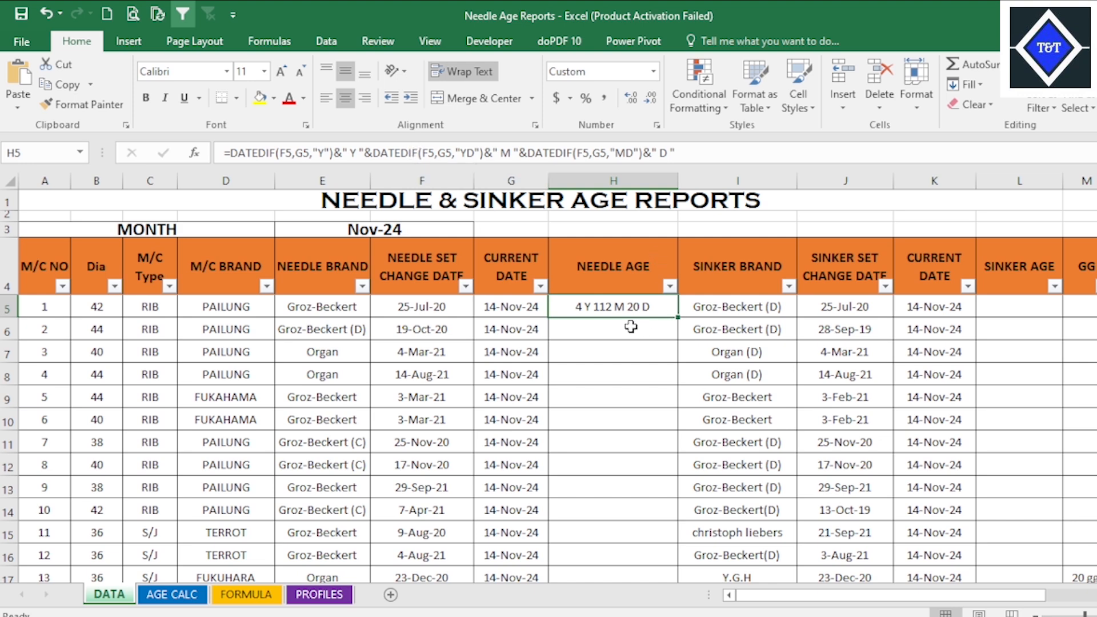
key("Return")
left_click(622, 306)
left_click_drag(677, 317, 687, 342)
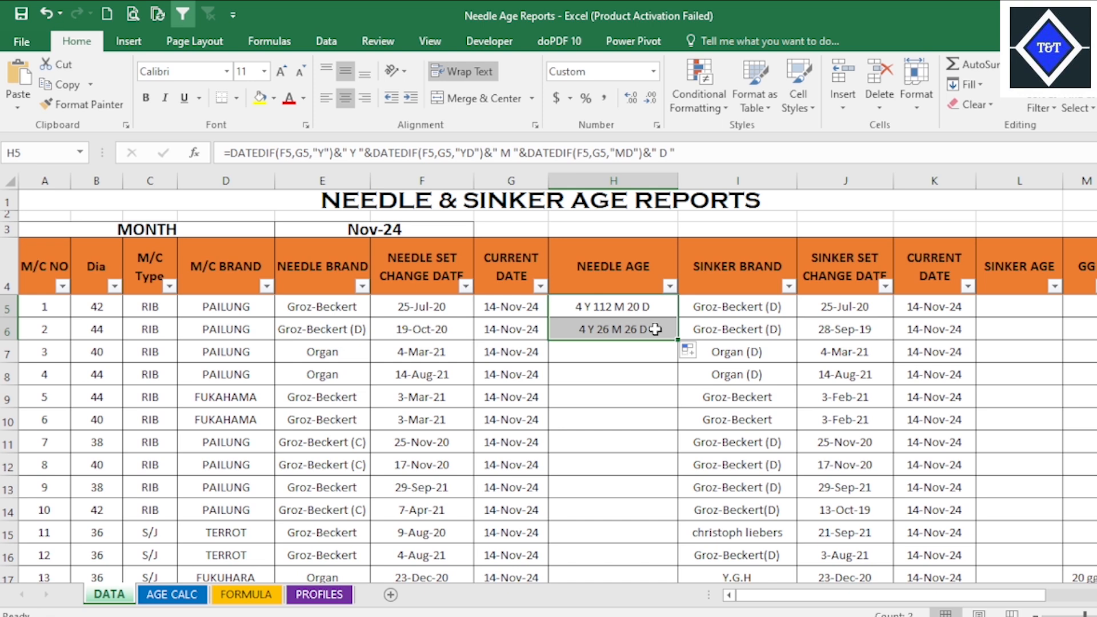
- Set the unit argument of the second DATEDIF in H5 to "YM" and enter the formula
left_click(639, 306)
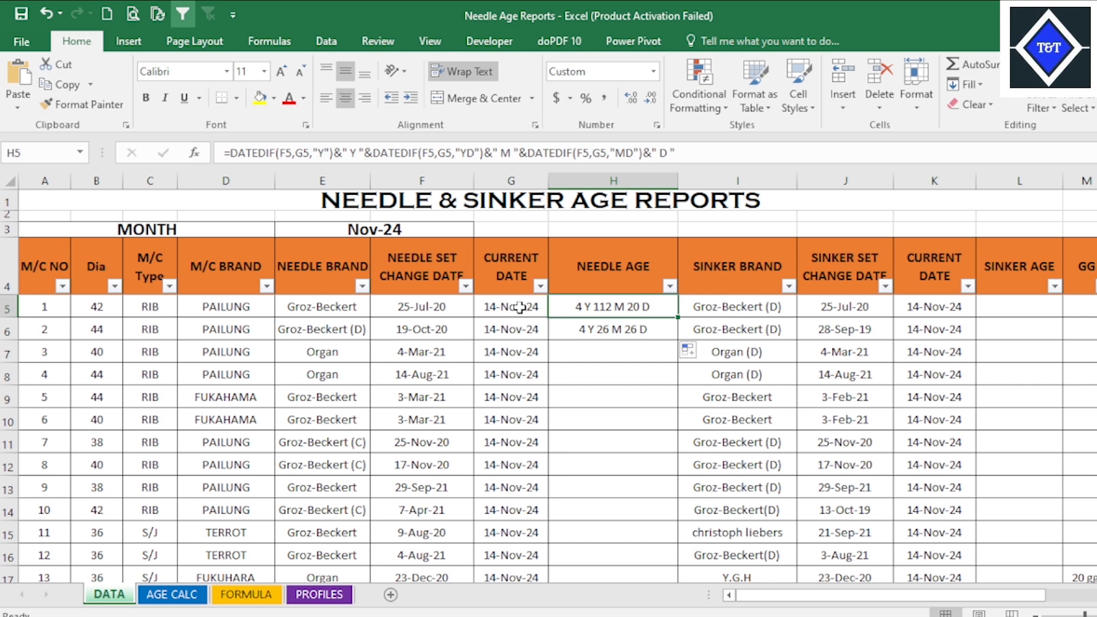
left_click(475, 152)
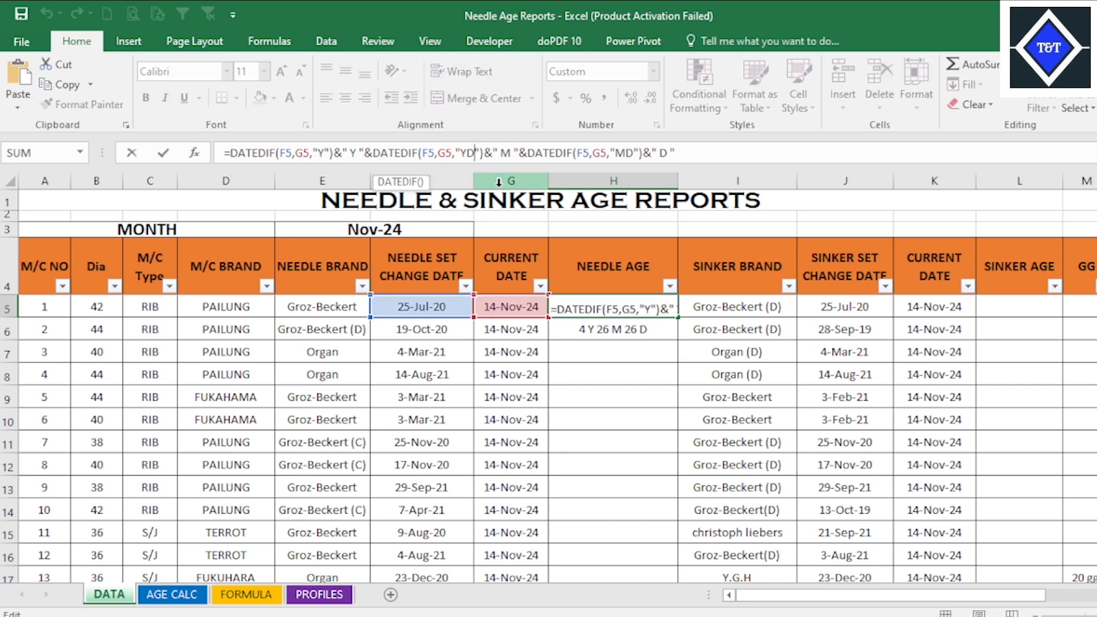
key("BackSpace")
type("M")
key("Return")
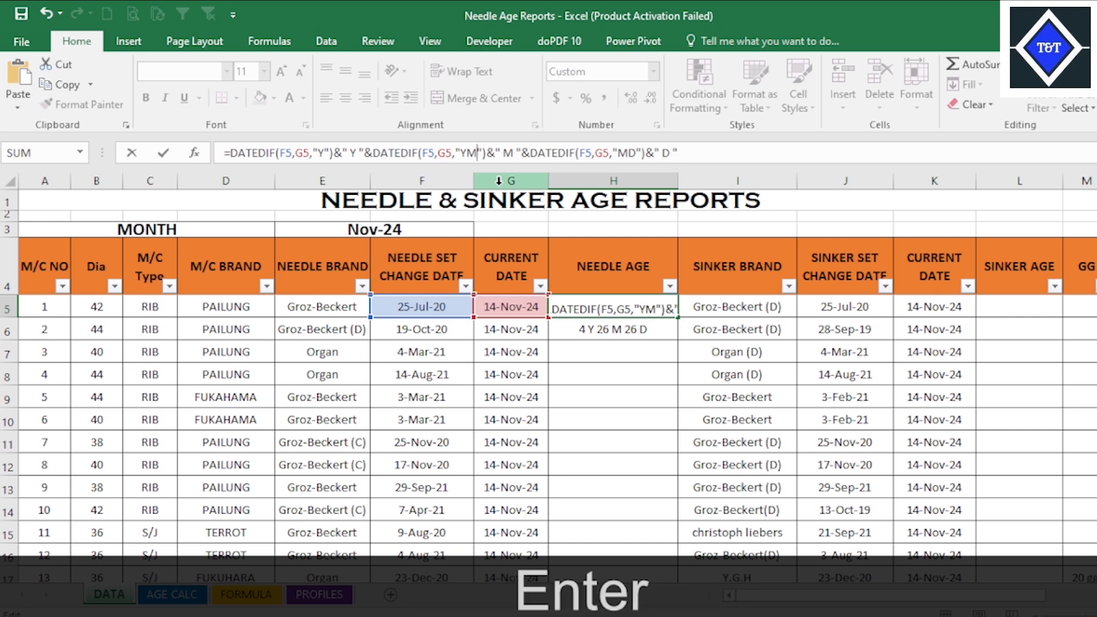
- Fill the corrected NEEDLE AGE formula from H5 down to H6
left_click(635, 309)
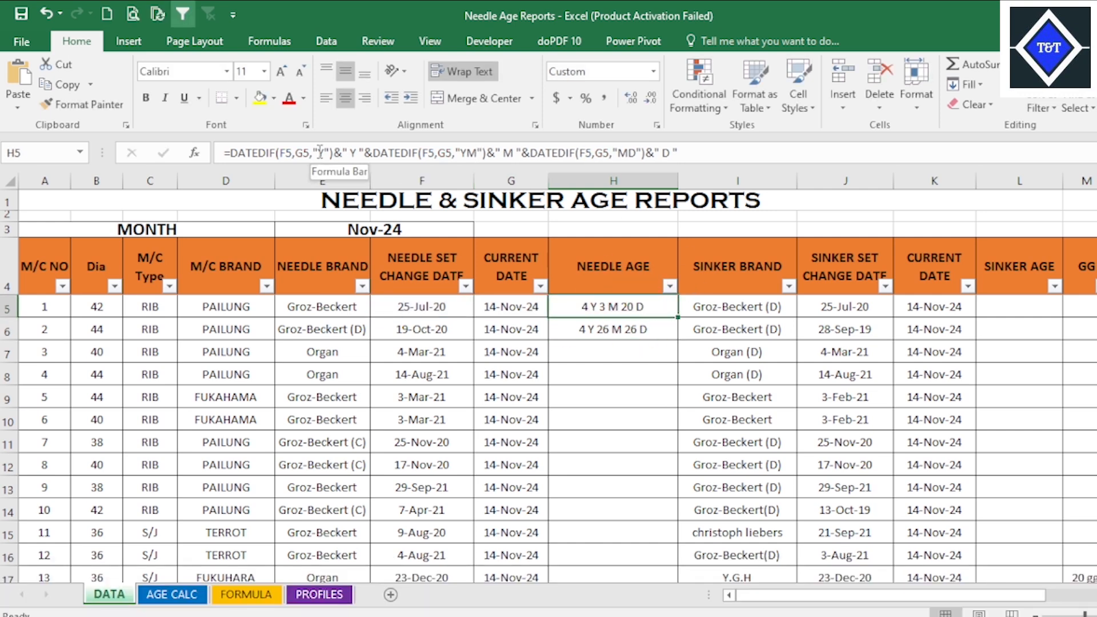
left_click(285, 150)
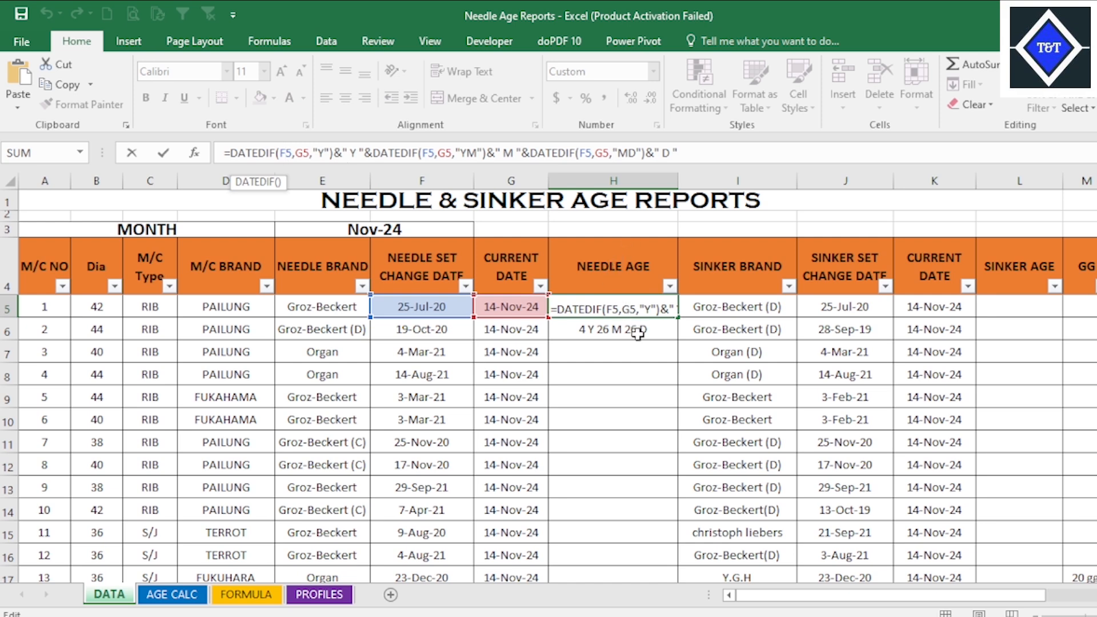
key("Return")
left_click(646, 308)
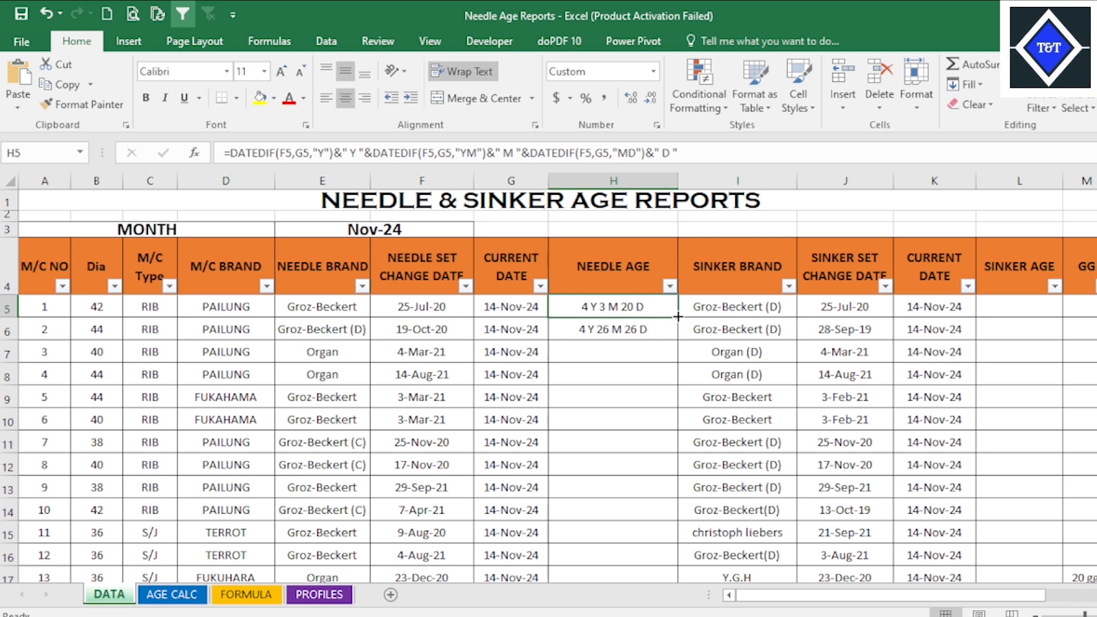
left_click_drag(678, 317, 677, 341)
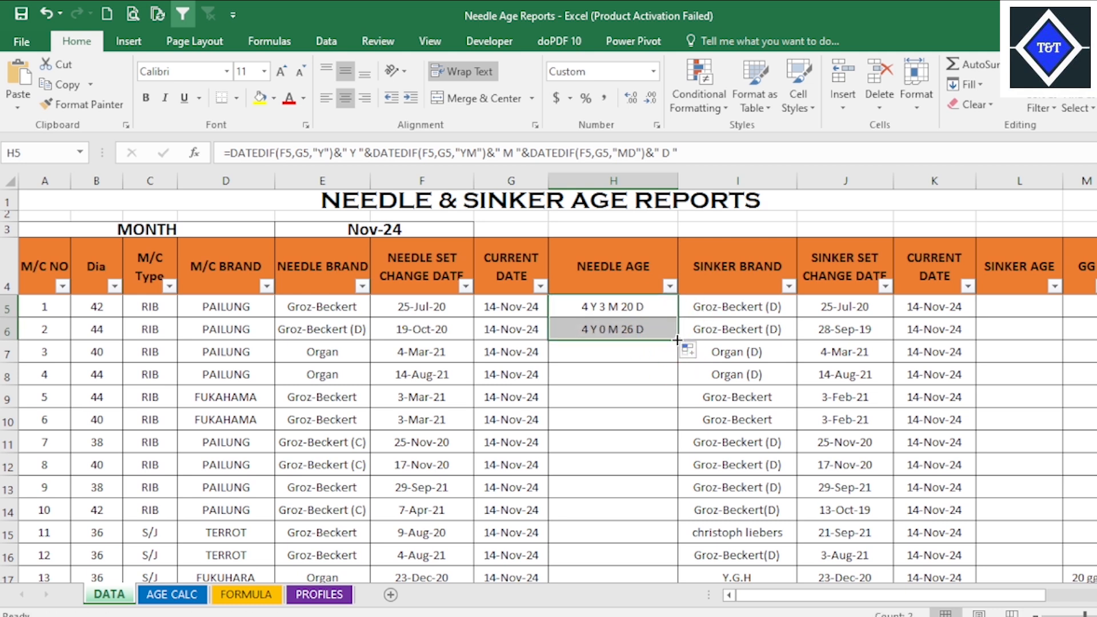
left_click(673, 337)
- Fill the NEEDLE AGE formula from H5 down the whole column to row 161
left_click(658, 309)
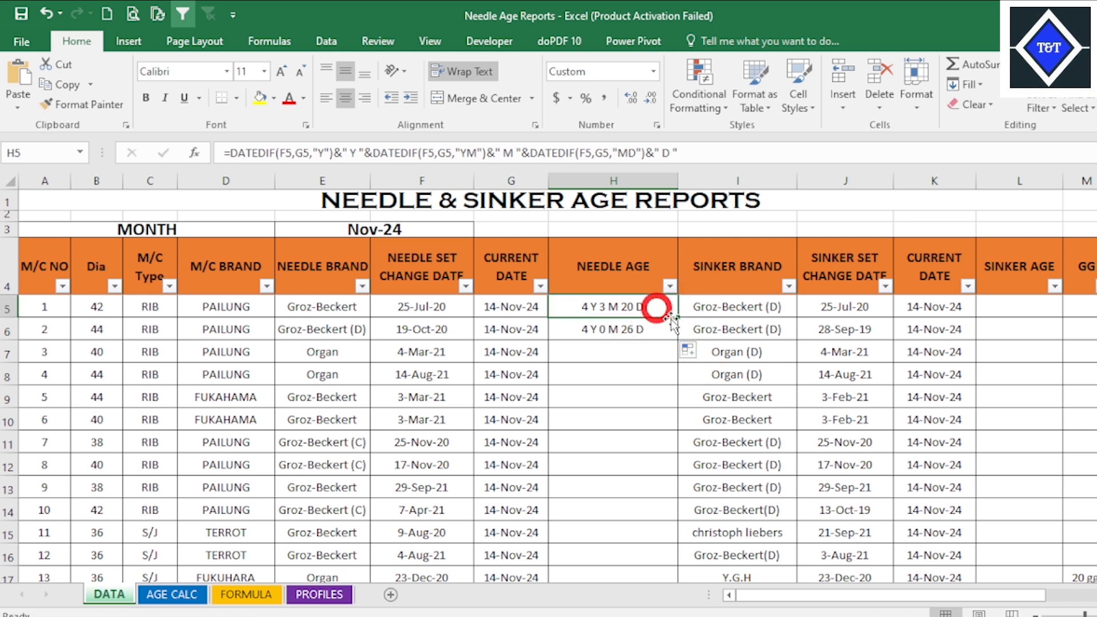
left_click(675, 320)
left_click(653, 306)
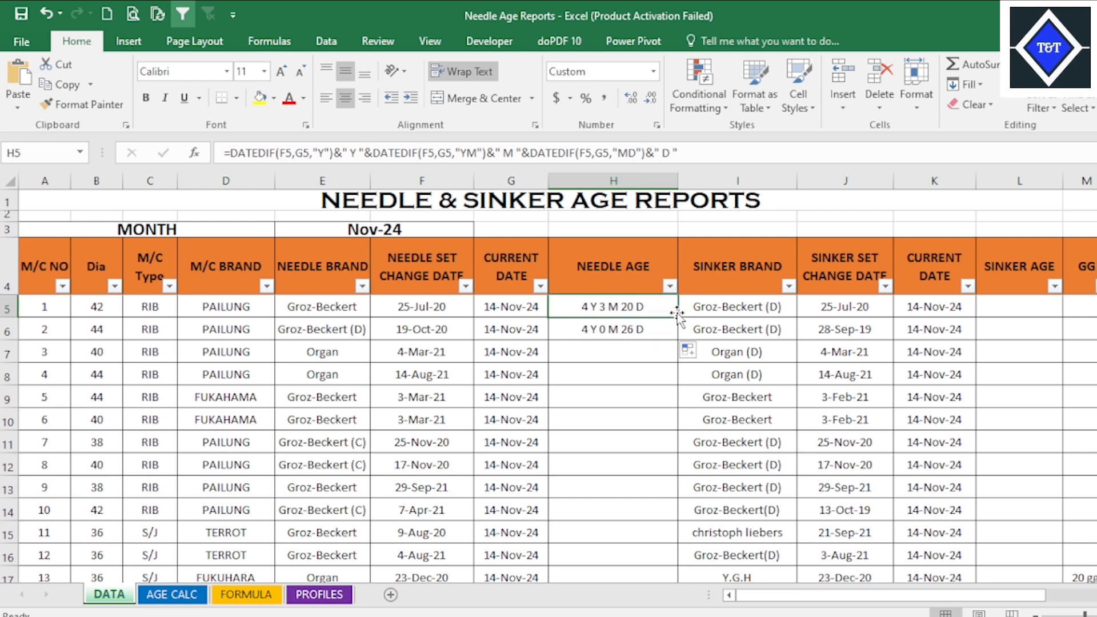
left_click_drag(679, 315, 680, 549)
left_click_drag(659, 602, 657, 543)
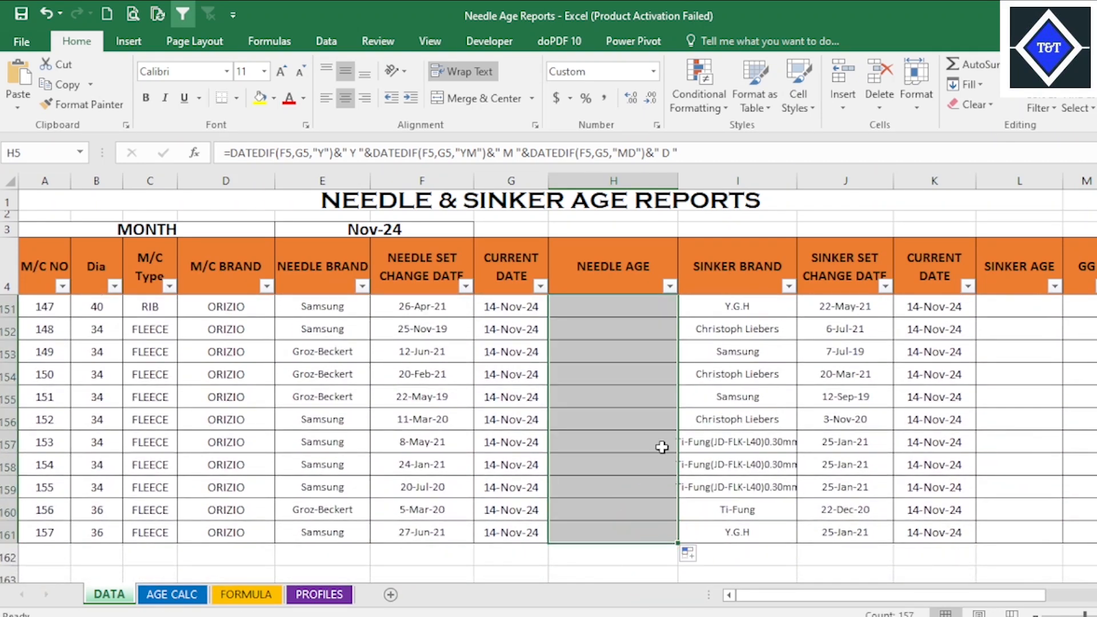
scroll(640, 420, "up", 20)
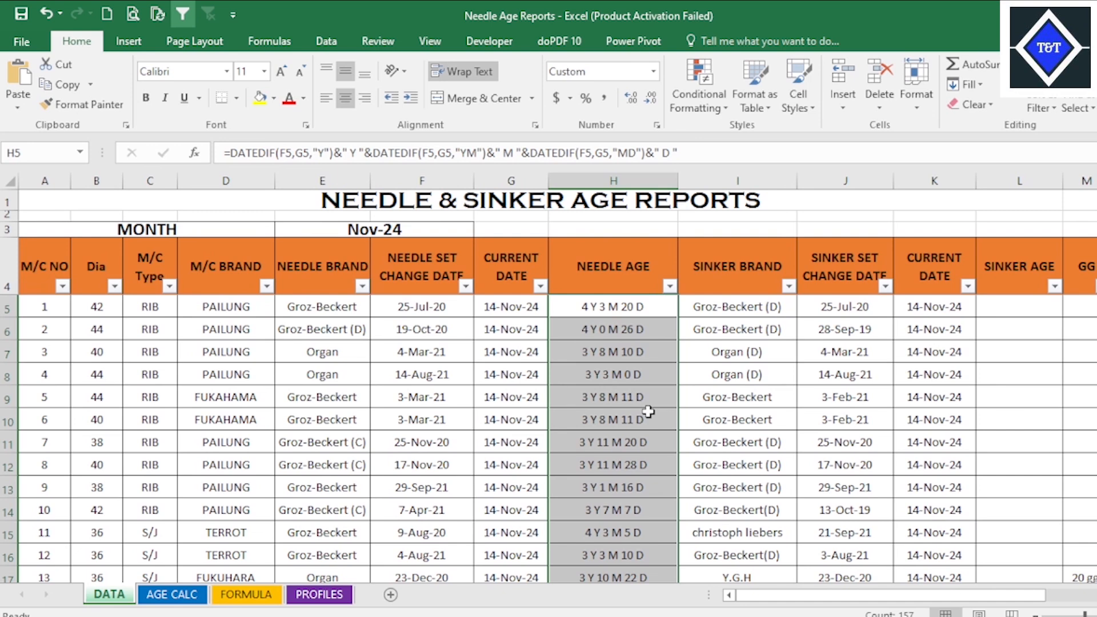
left_click(649, 406)
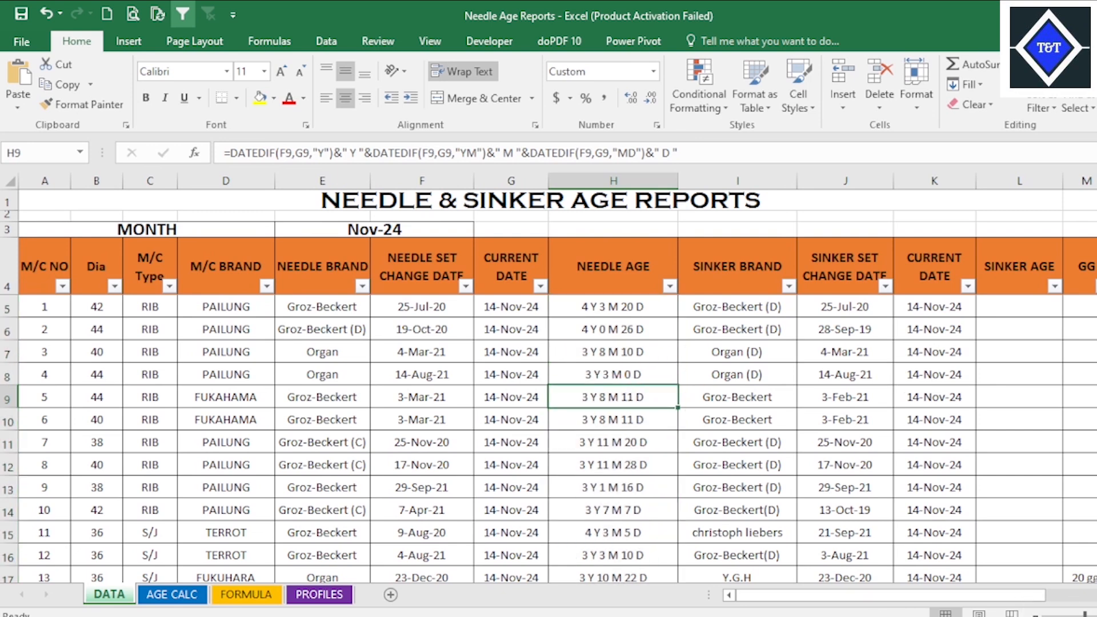
- Start the SINKER AGE formula in L5 with =DATEDIF
scroll(438, 358, "right", 4)
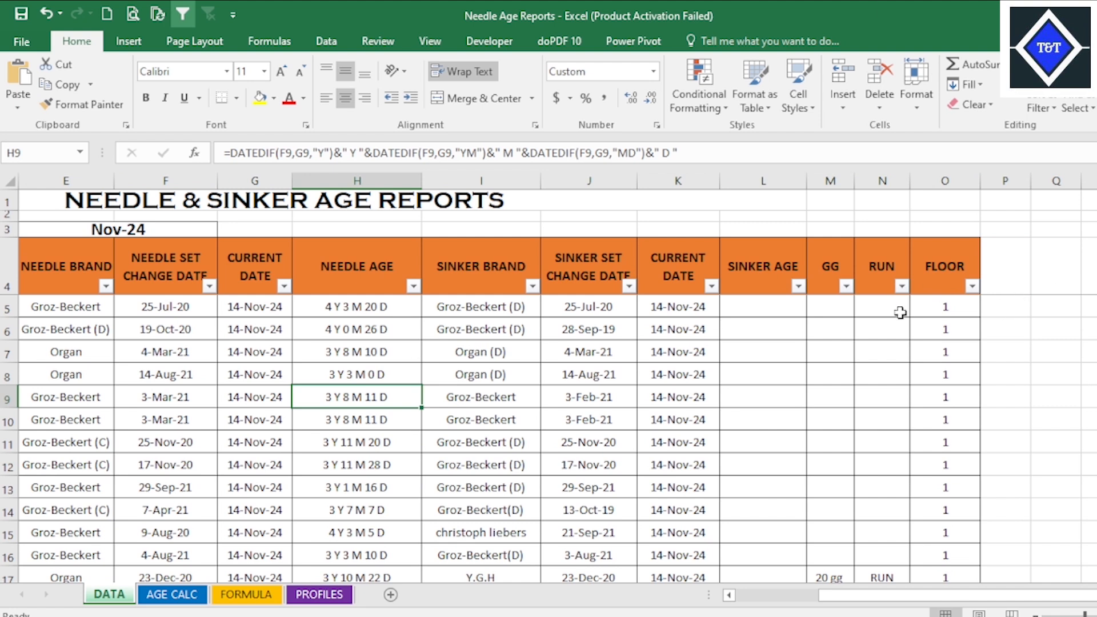
left_click(783, 307)
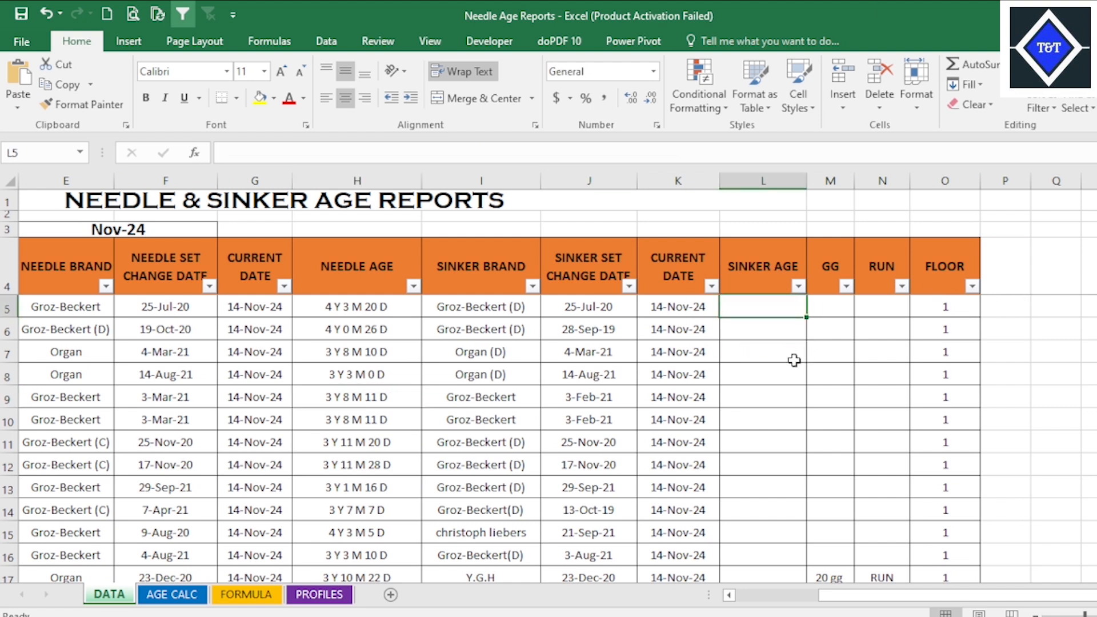
left_click(689, 311)
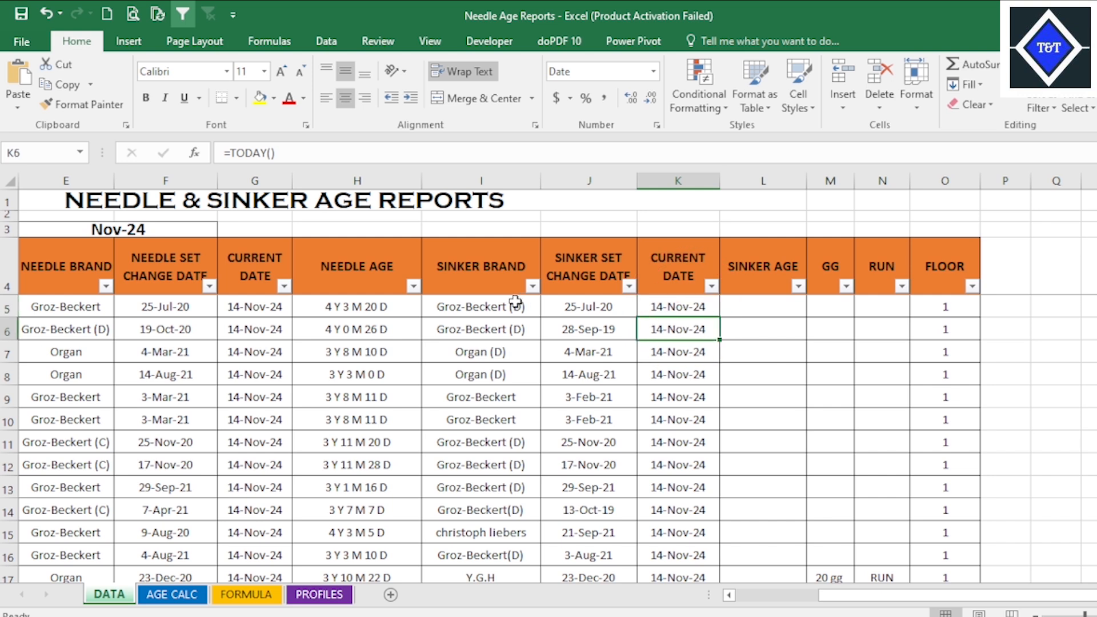
left_click(394, 312)
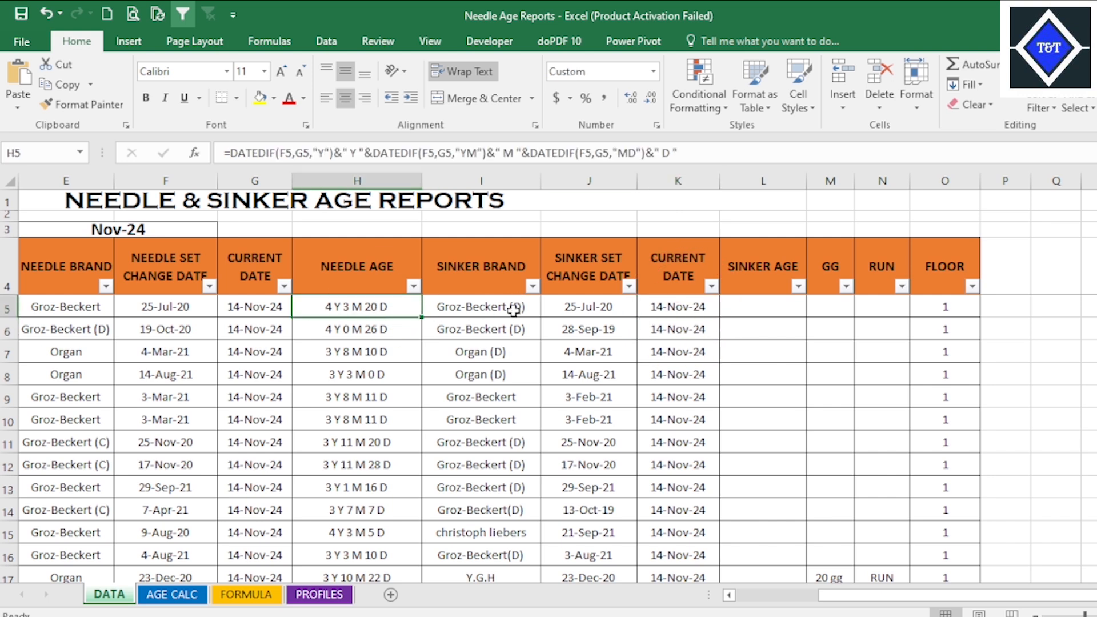
left_click(777, 314)
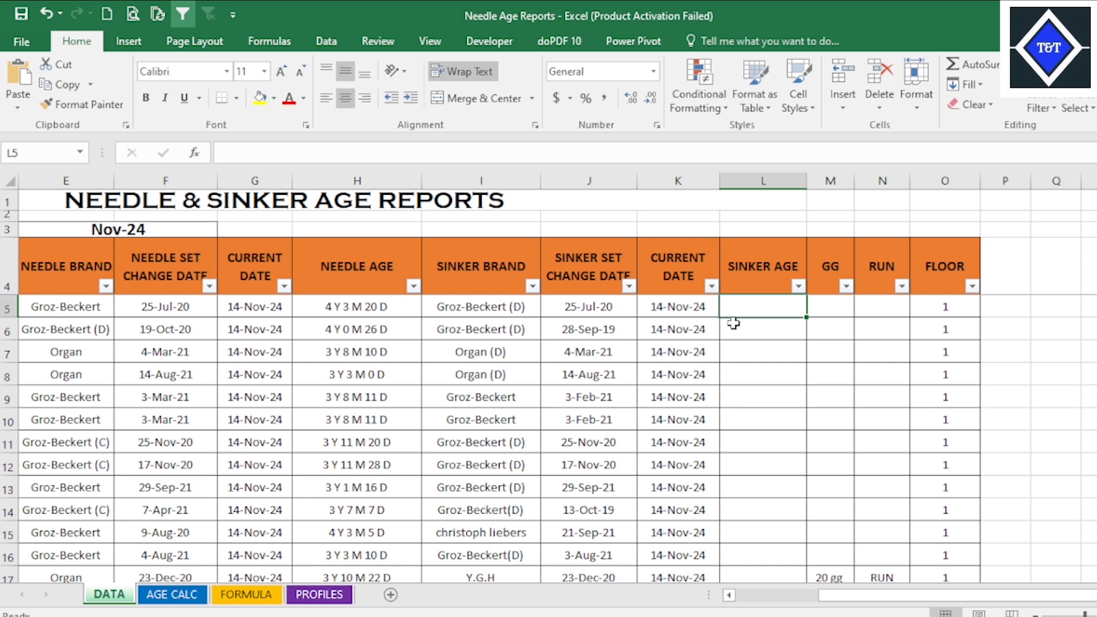
type("=")
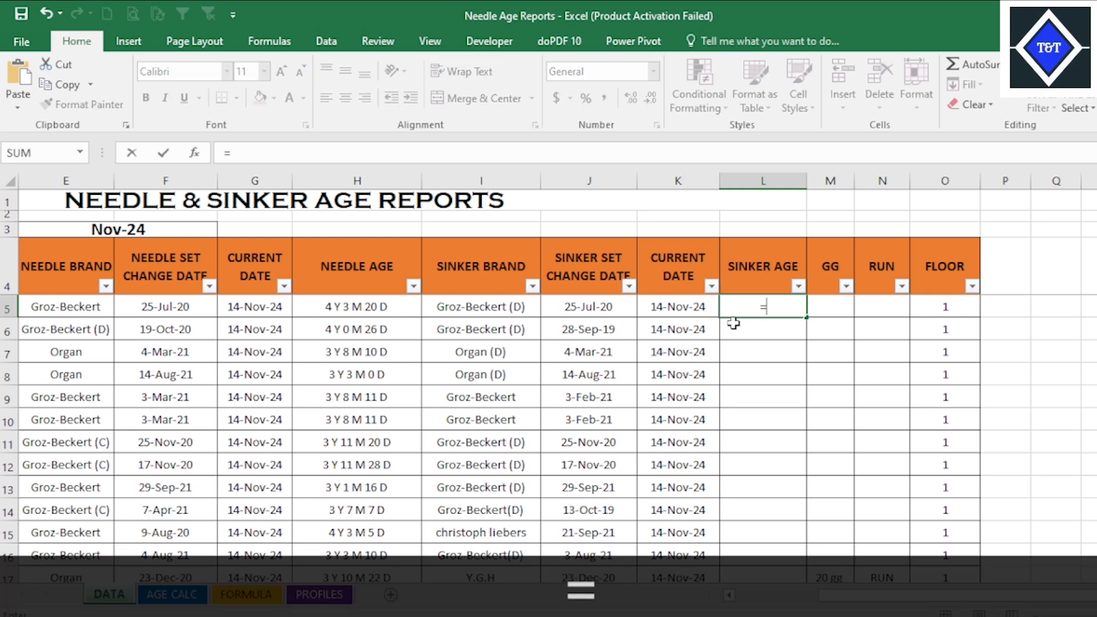
type("DA")
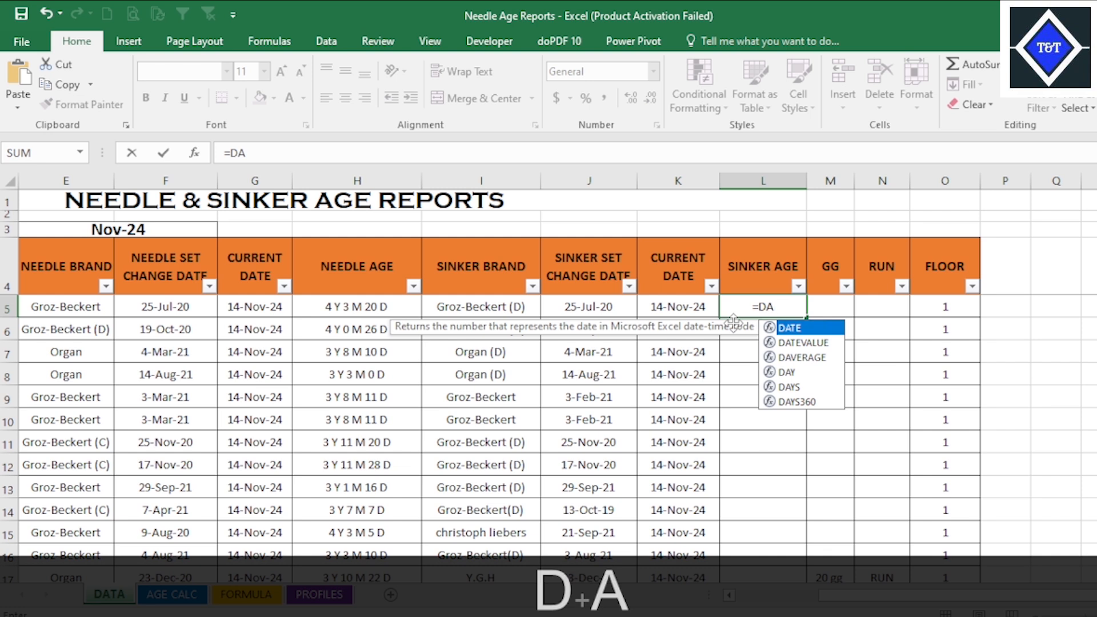
type("FT")
key("BackSpace")
key("BackSpace")
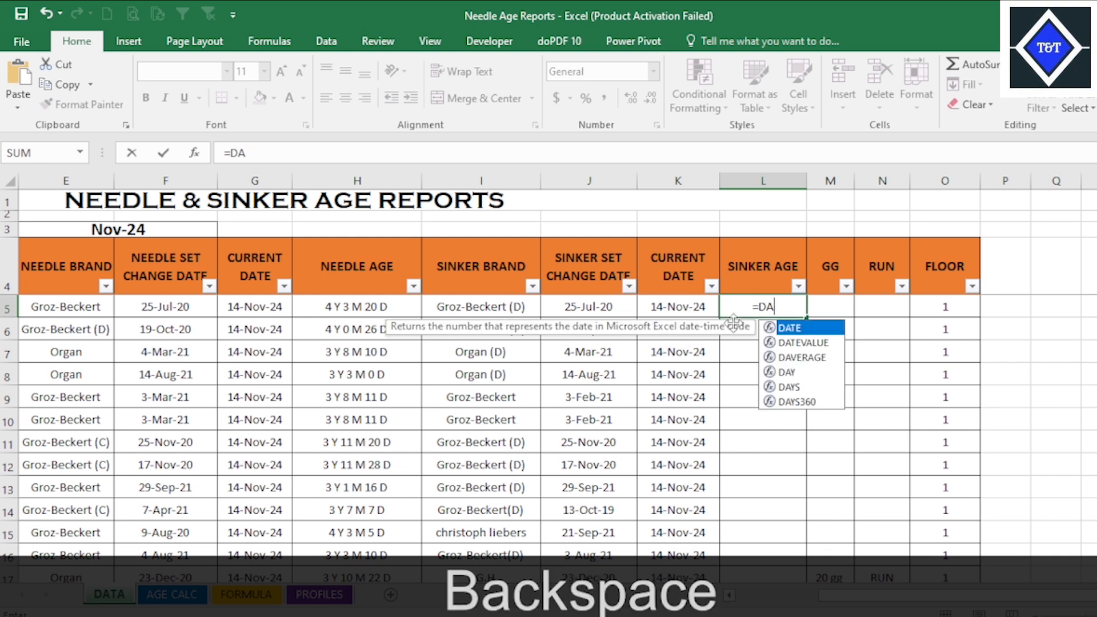
type("T")
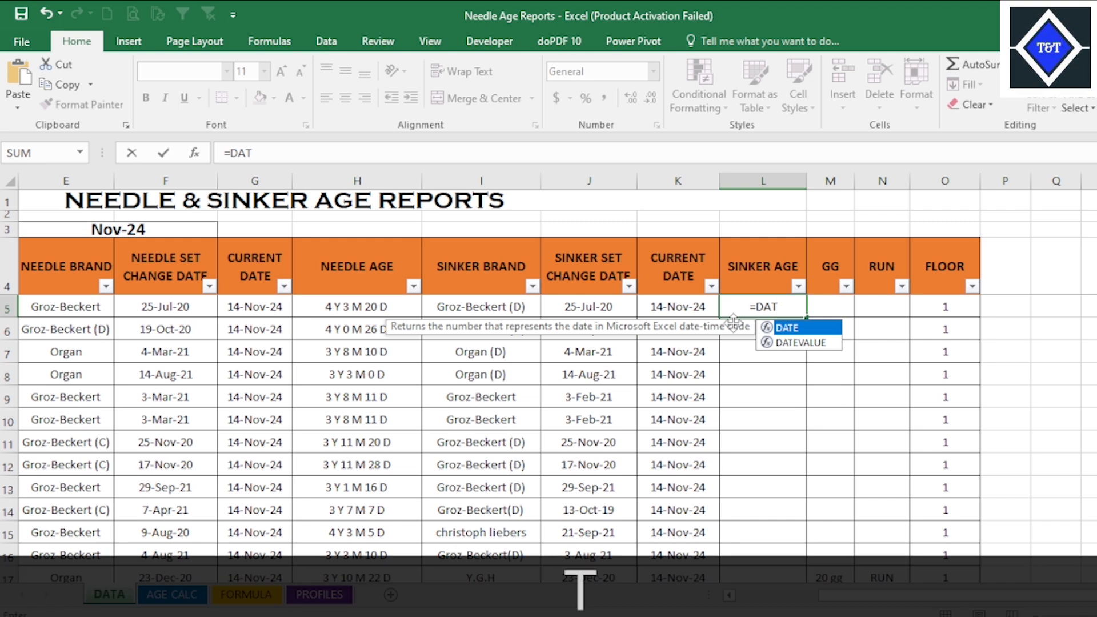
type("EDIF")
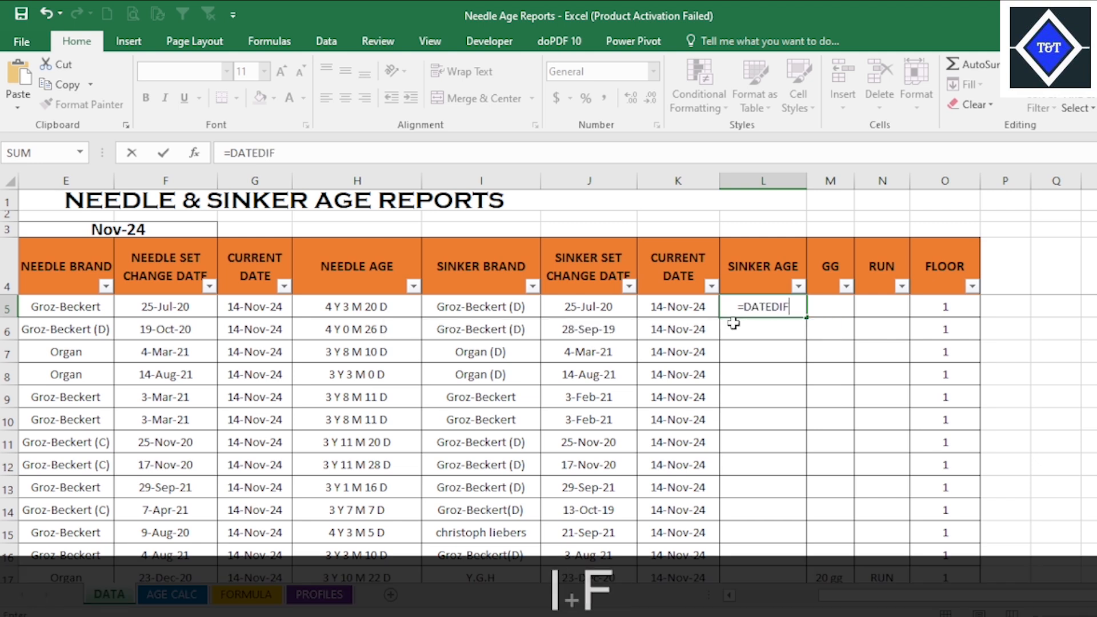
key("Tab")
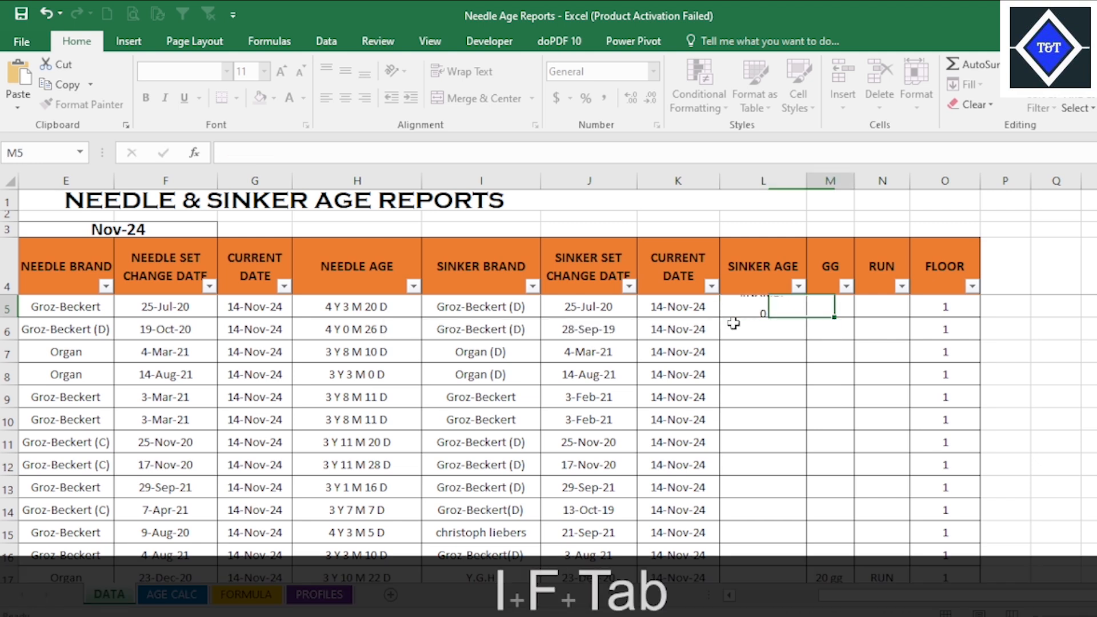
- Open the DATEDIF arguments in L5 and use the sinker set change date J5 as the start date
left_click(748, 315)
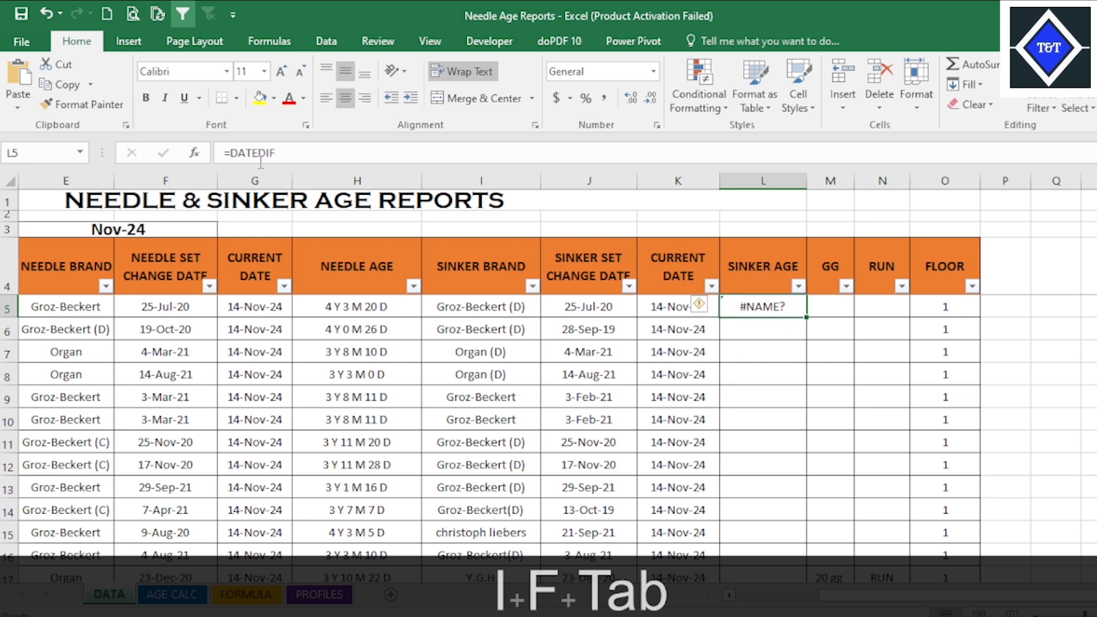
left_click(288, 153)
type("(")
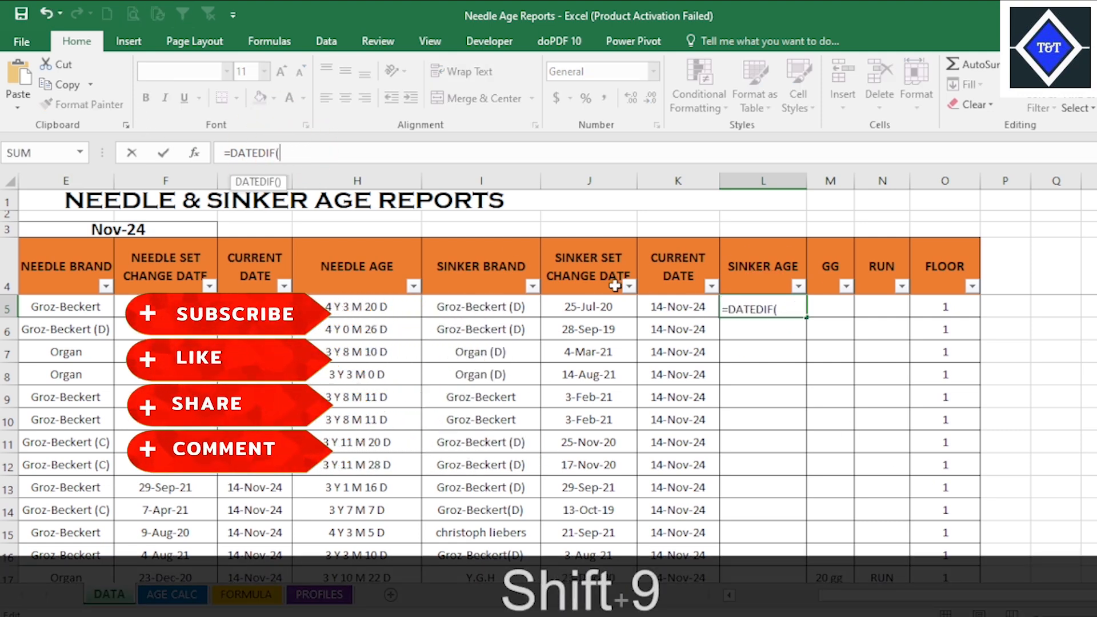
left_click(593, 310)
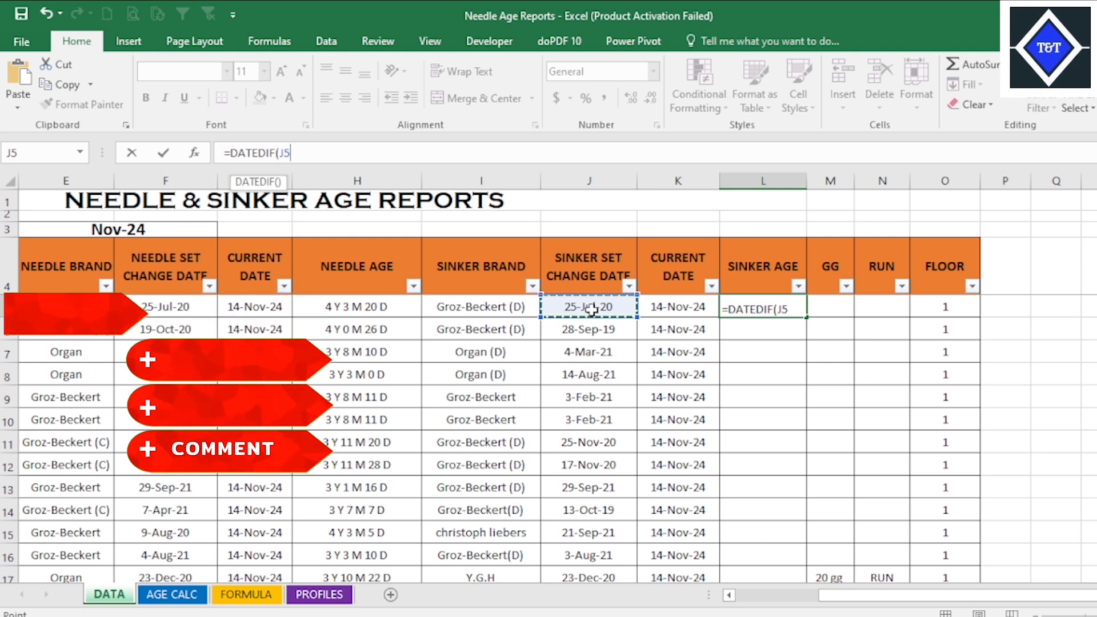
type(",")
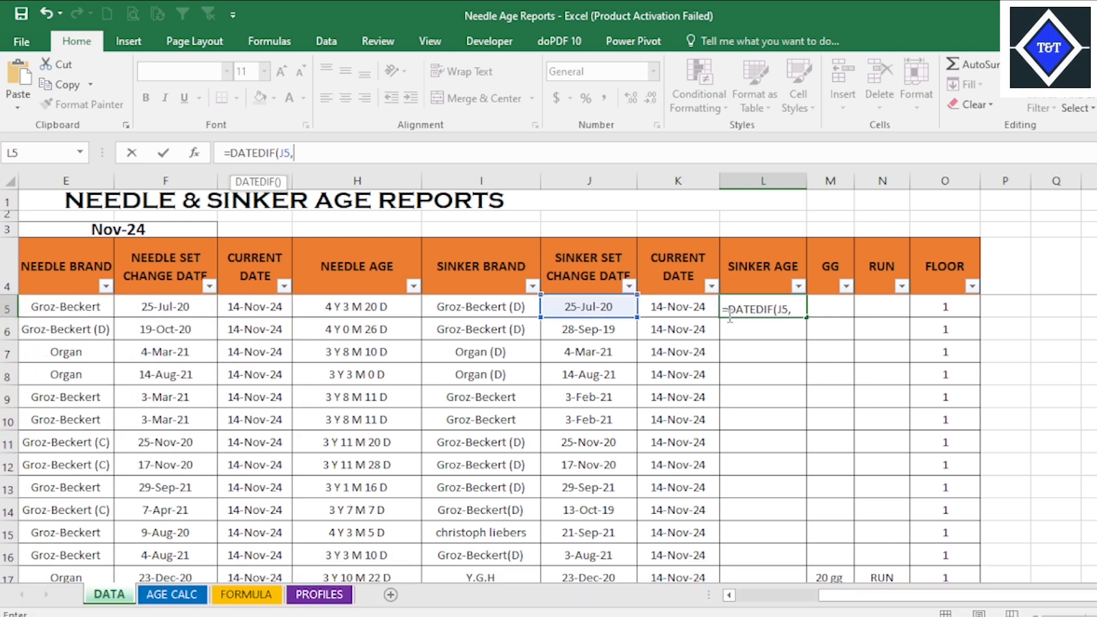
- Add TODAY() as the end date of the DATEDIF function in L5
type("TFO")
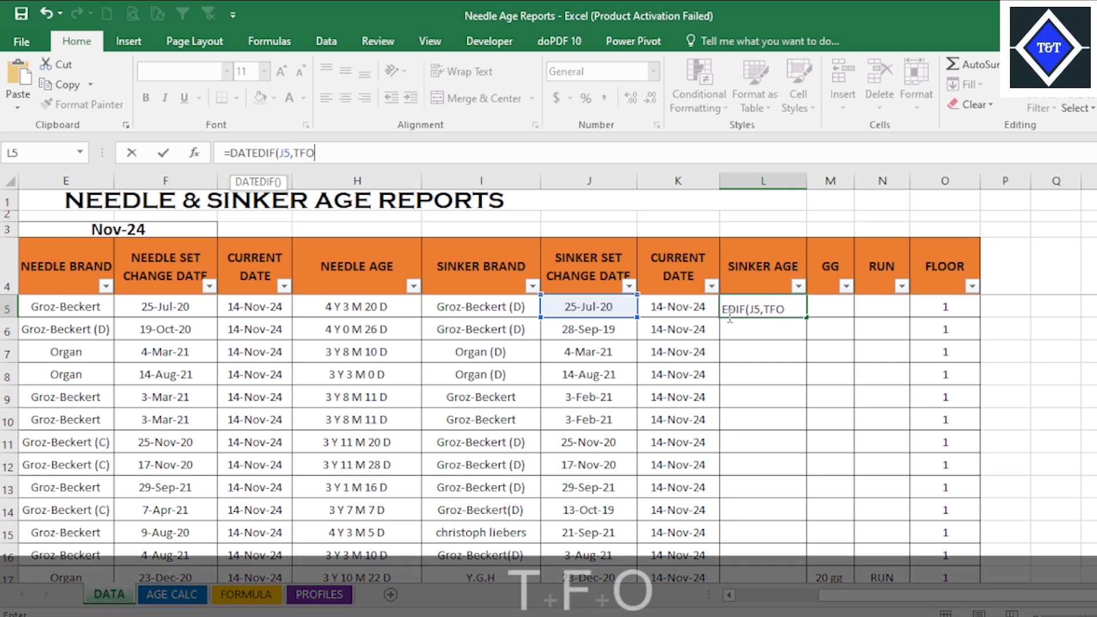
key("BackSpace")
key("BackSpace")
type("OD")
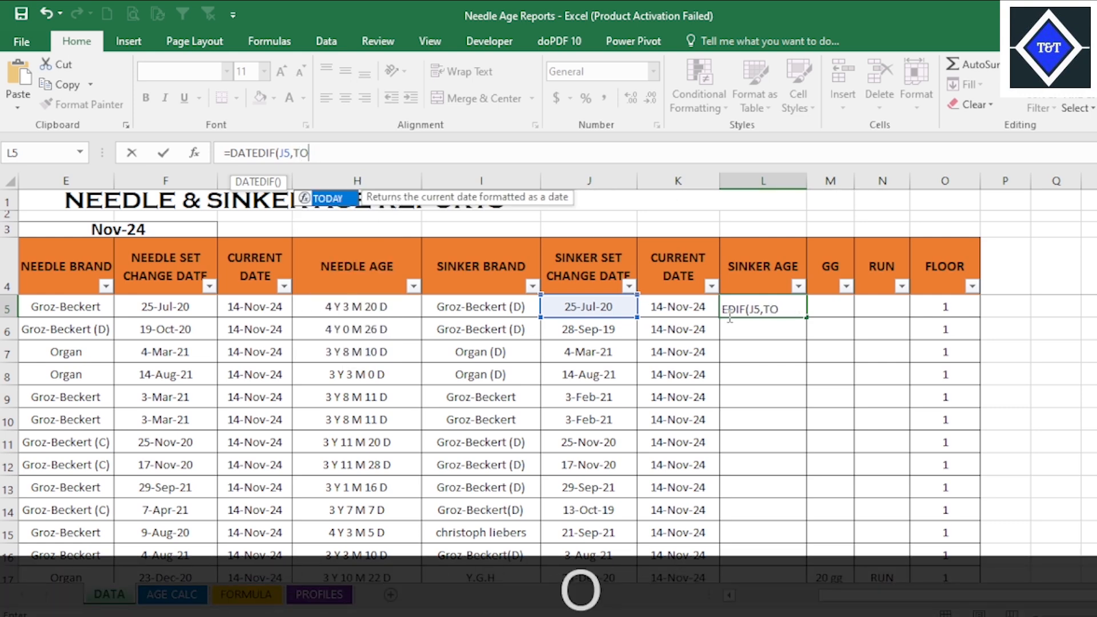
key("Tab")
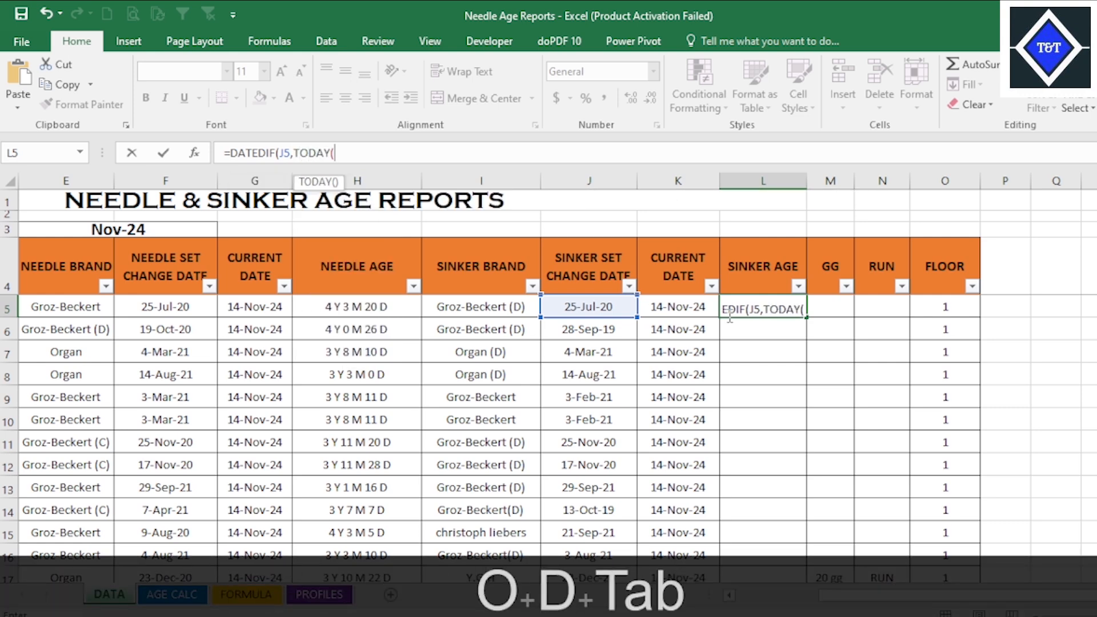
type("),")
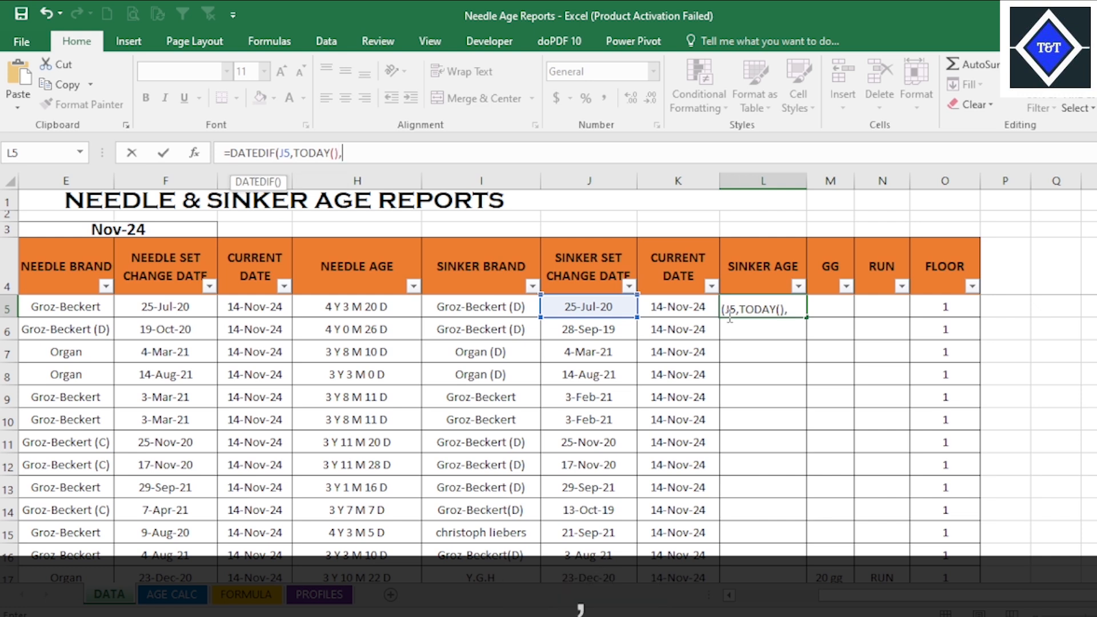
- Set the unit argument of the L5 DATEDIF to "Y" and close the function's parenthesis
type("\"\"")
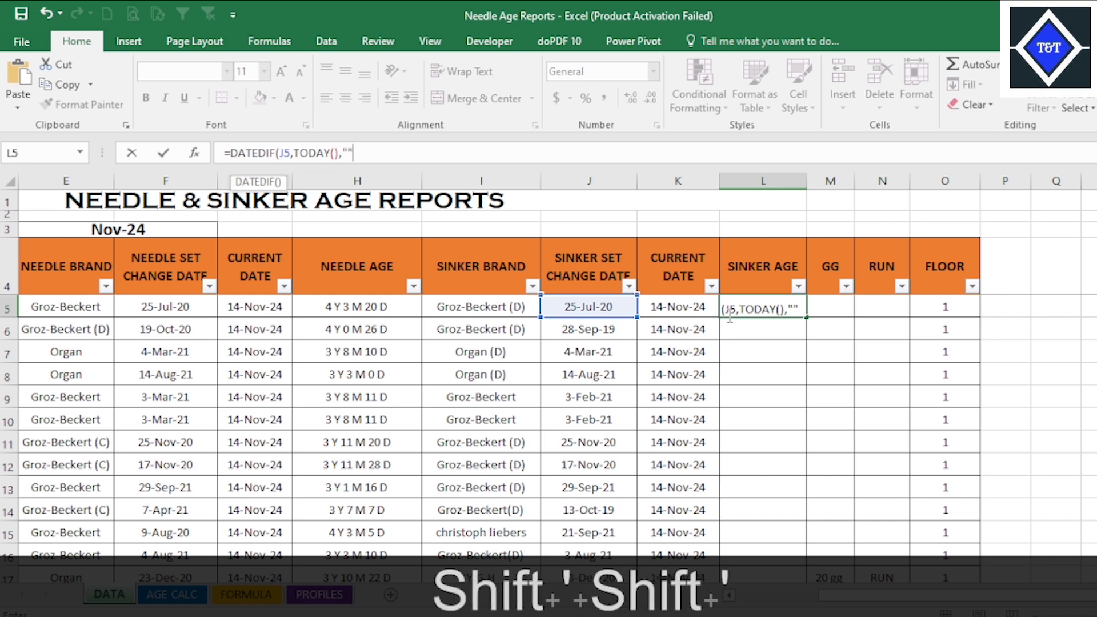
left_click(350, 152)
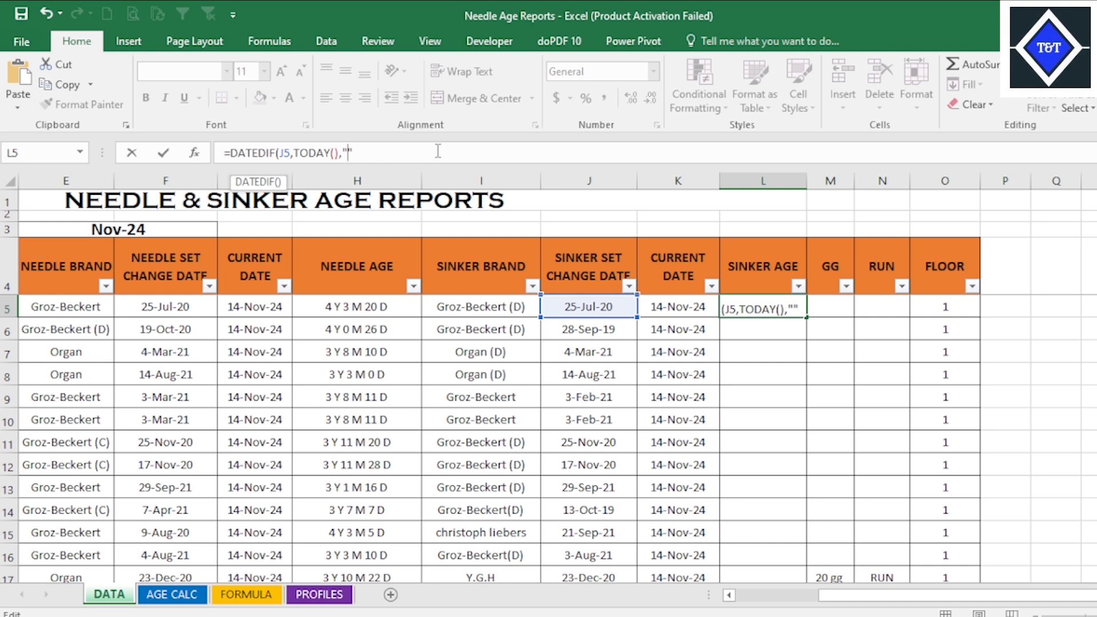
type("Y")
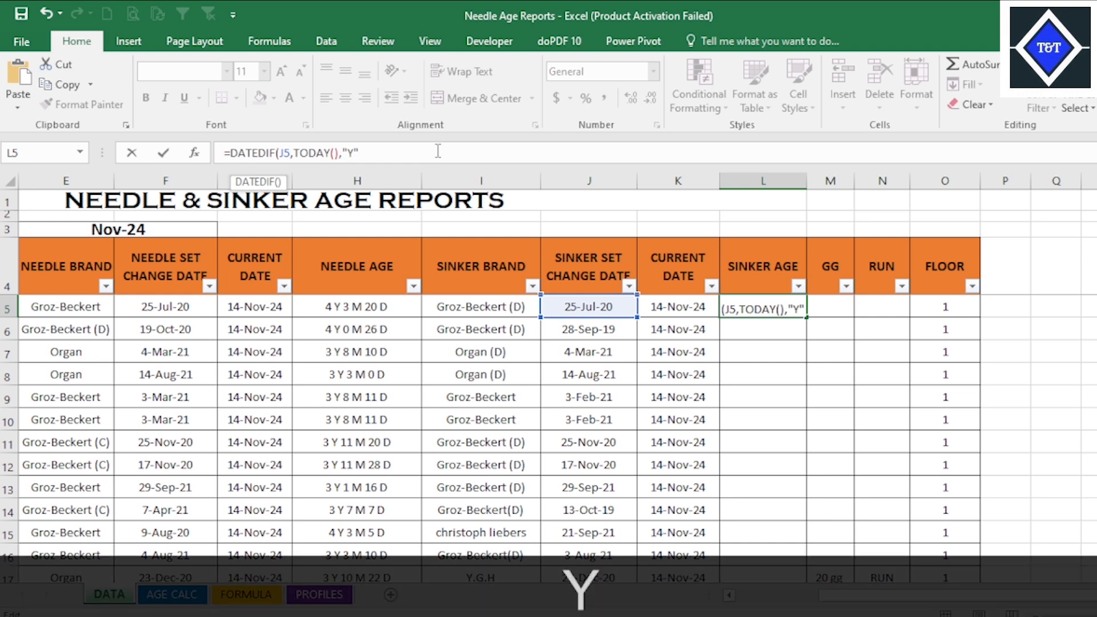
left_click(438, 151)
type(")")
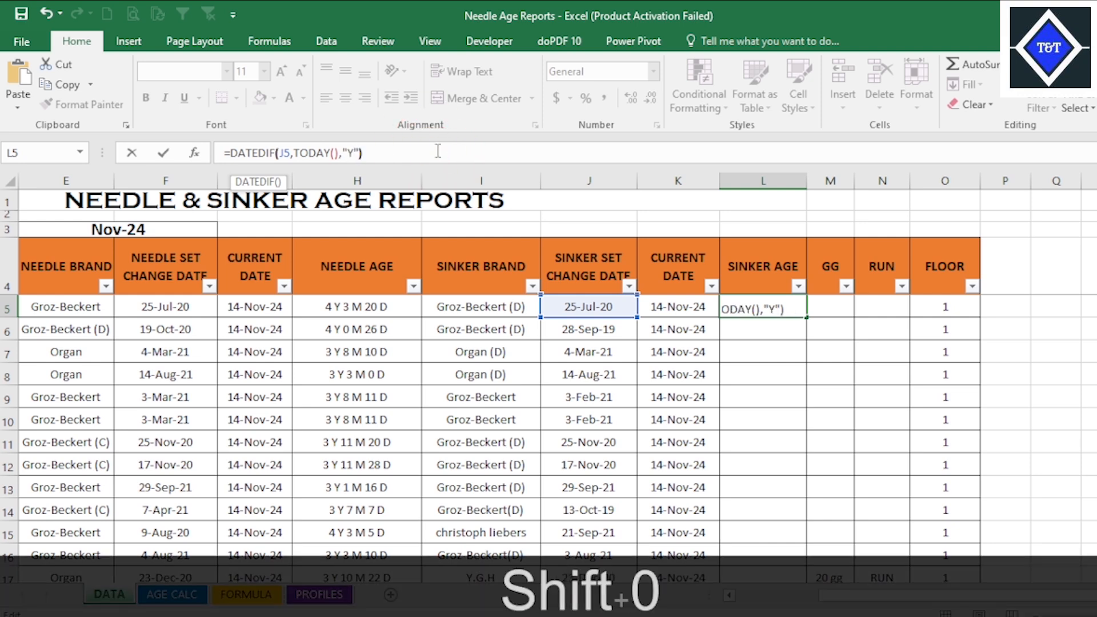
- Append the text label "Y" to the years part of the L5 formula with an ampersand
type("&")
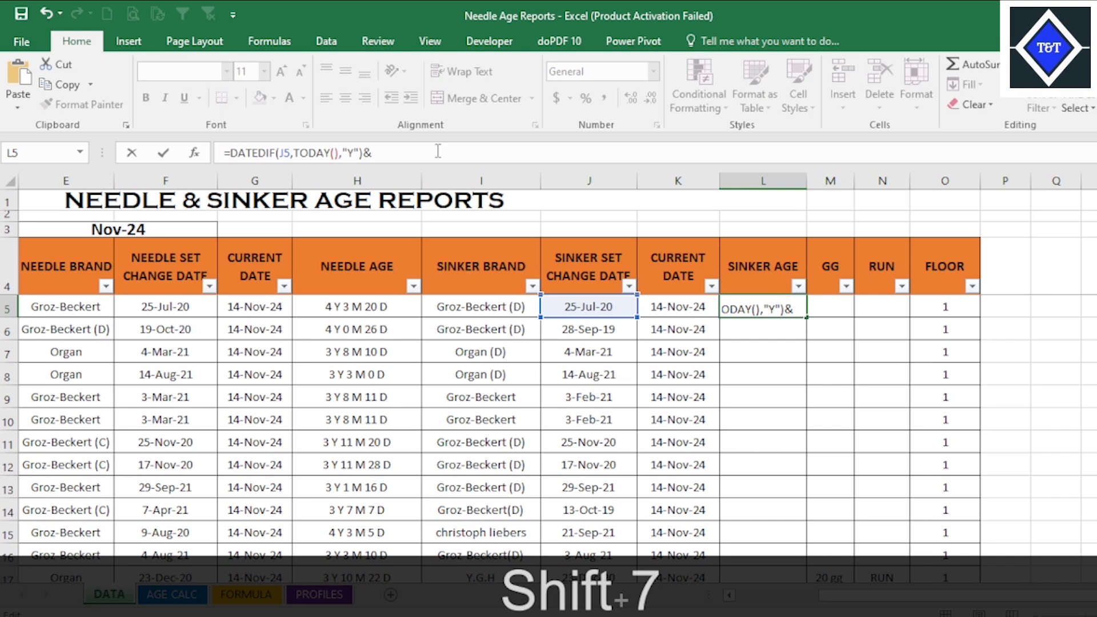
type("\"\"")
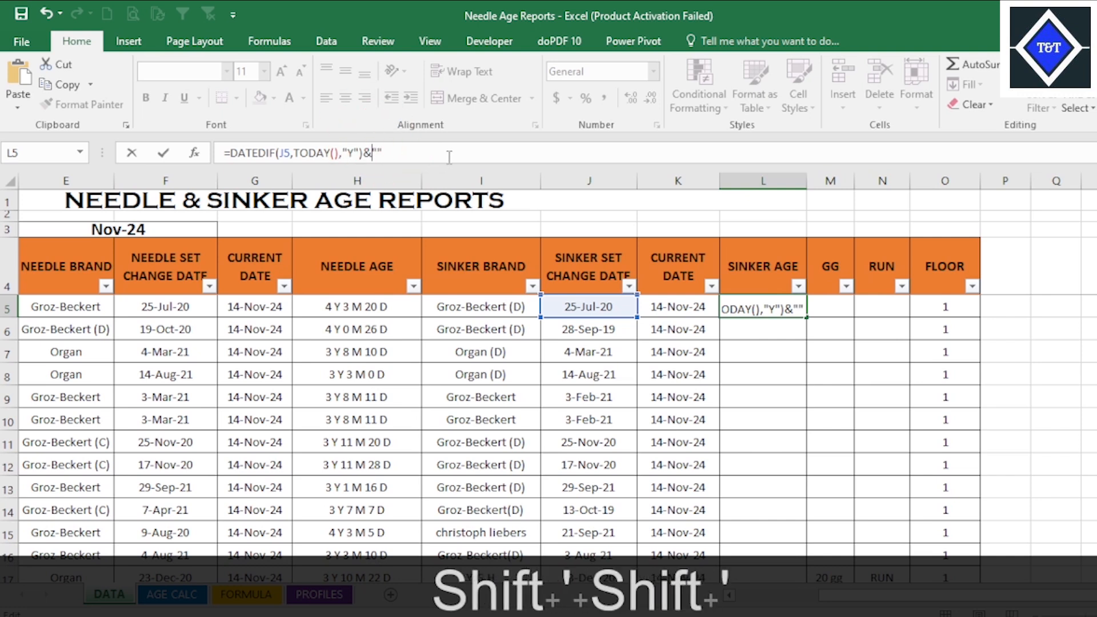
key("Right")
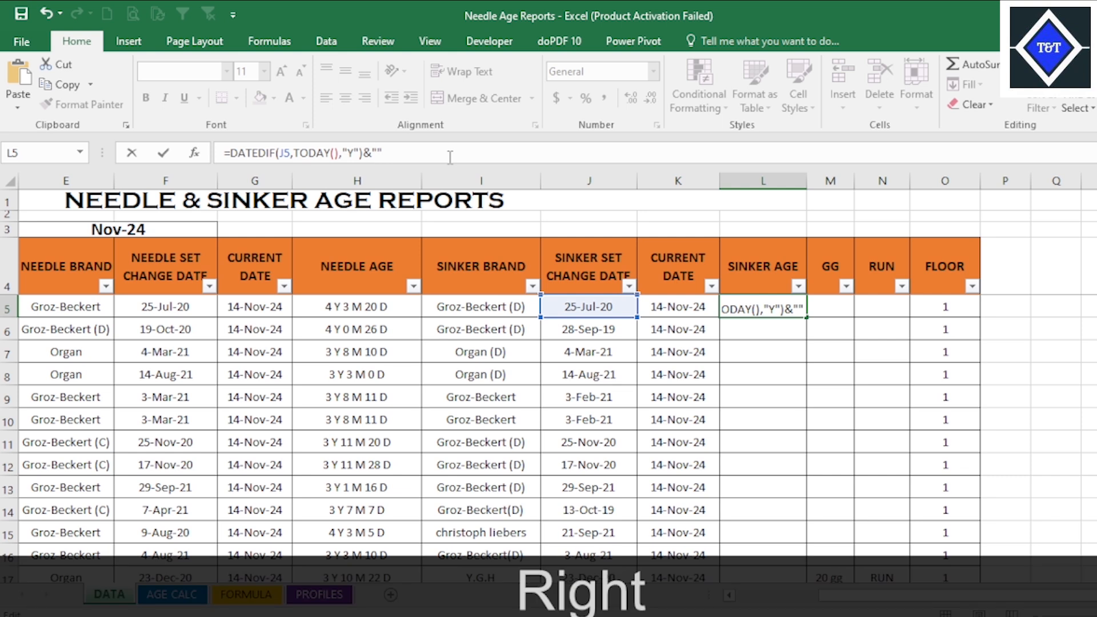
type("Y")
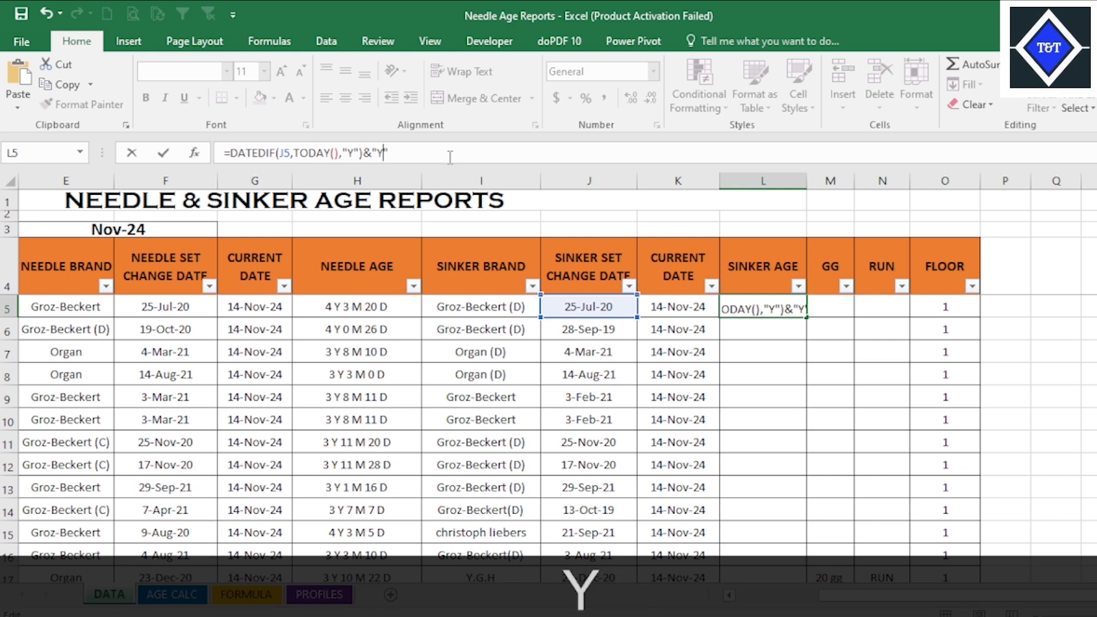
key("Right")
- Join a second DATEDIF function to the L5 formula, using the sinker set change date J5 as its start date
type("&")
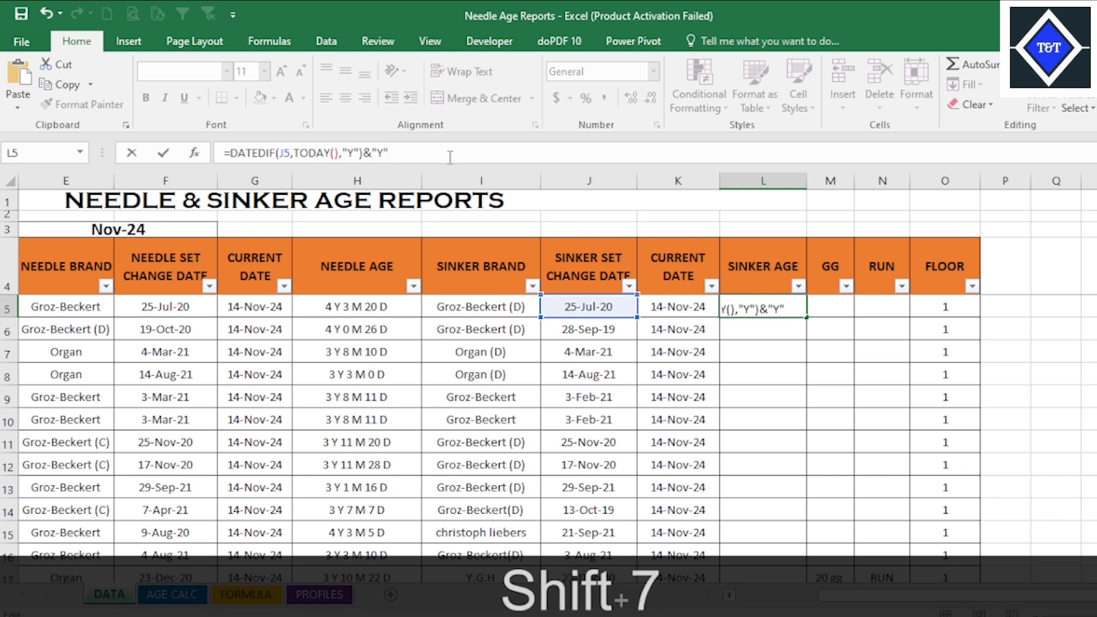
type("D")
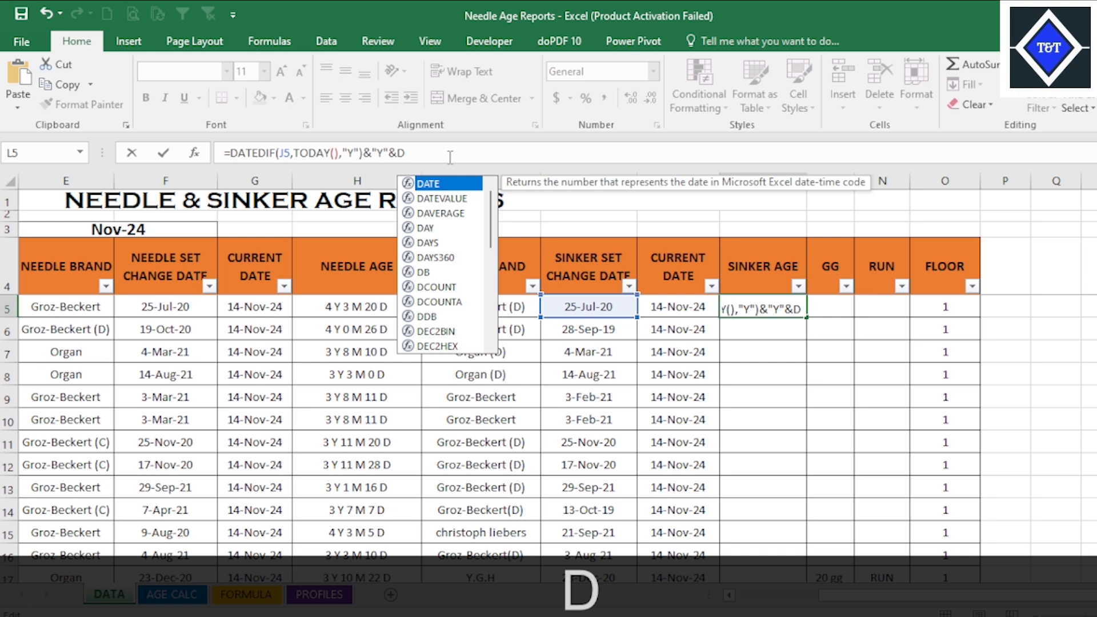
type("A")
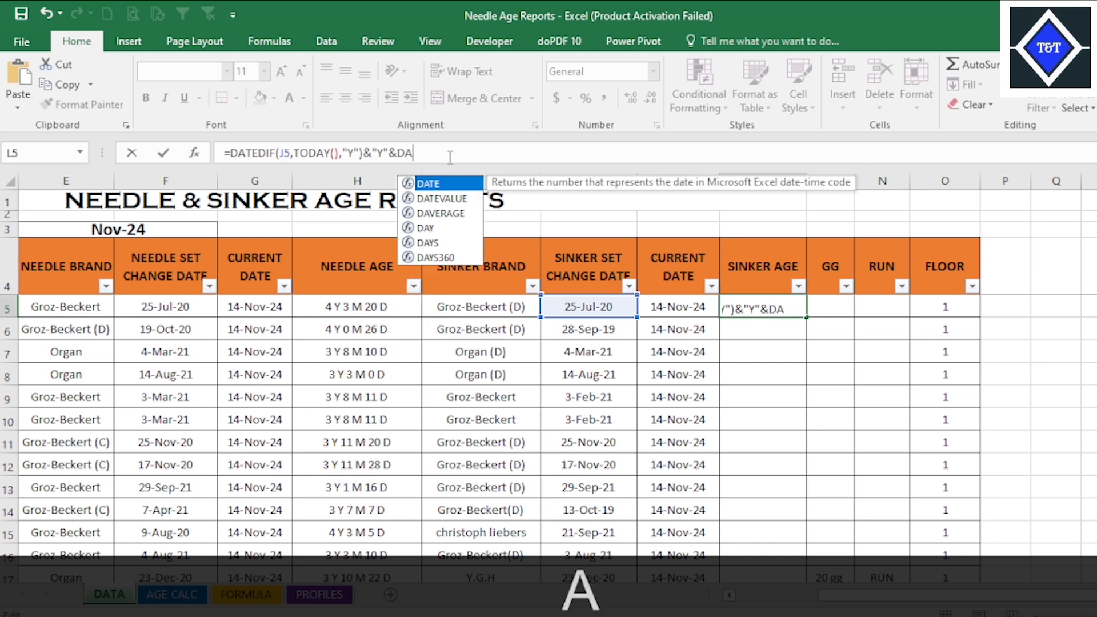
type("TE")
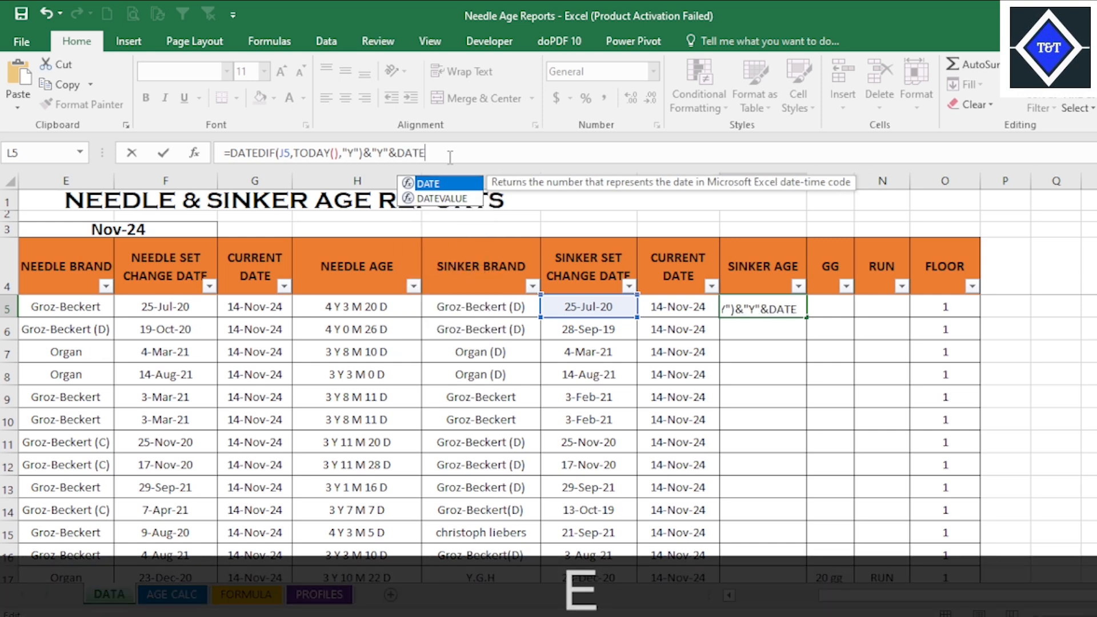
type("DIF")
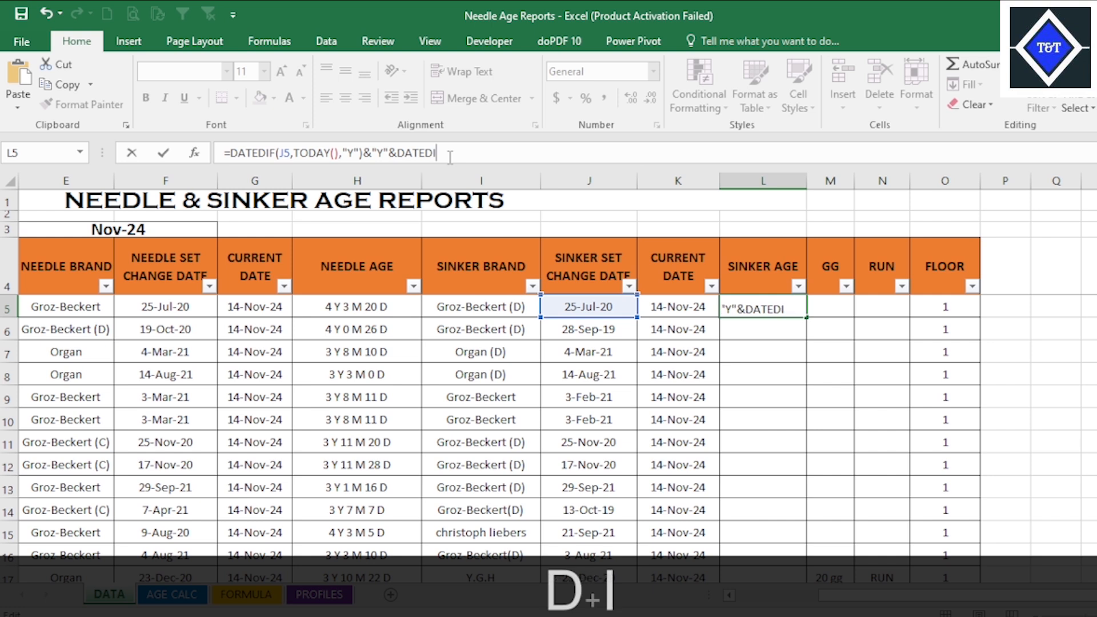
type("(")
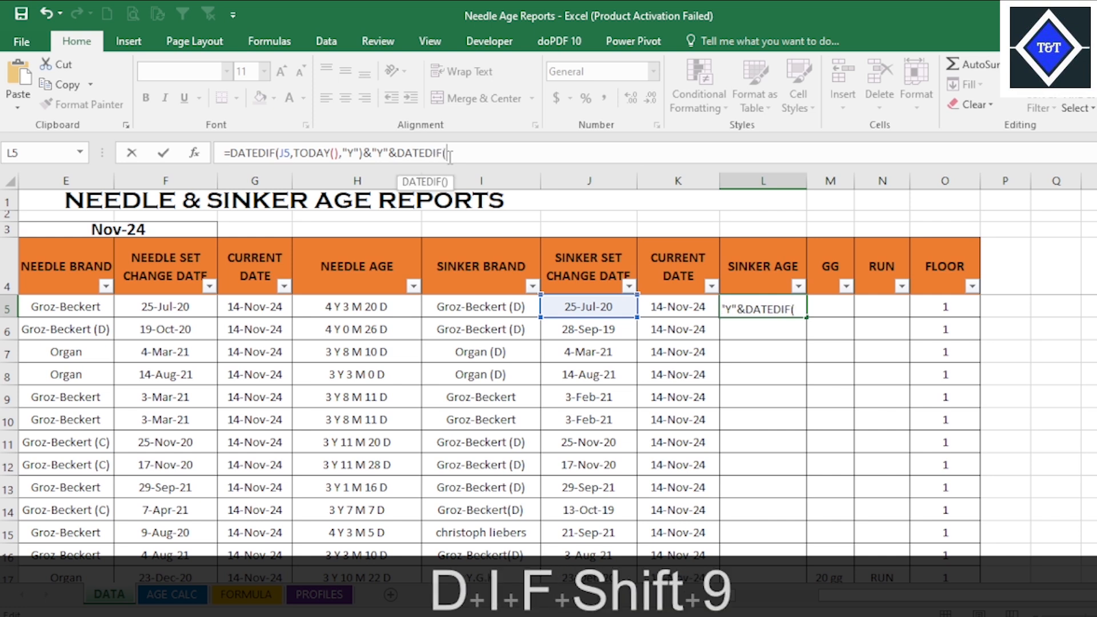
left_click(597, 304)
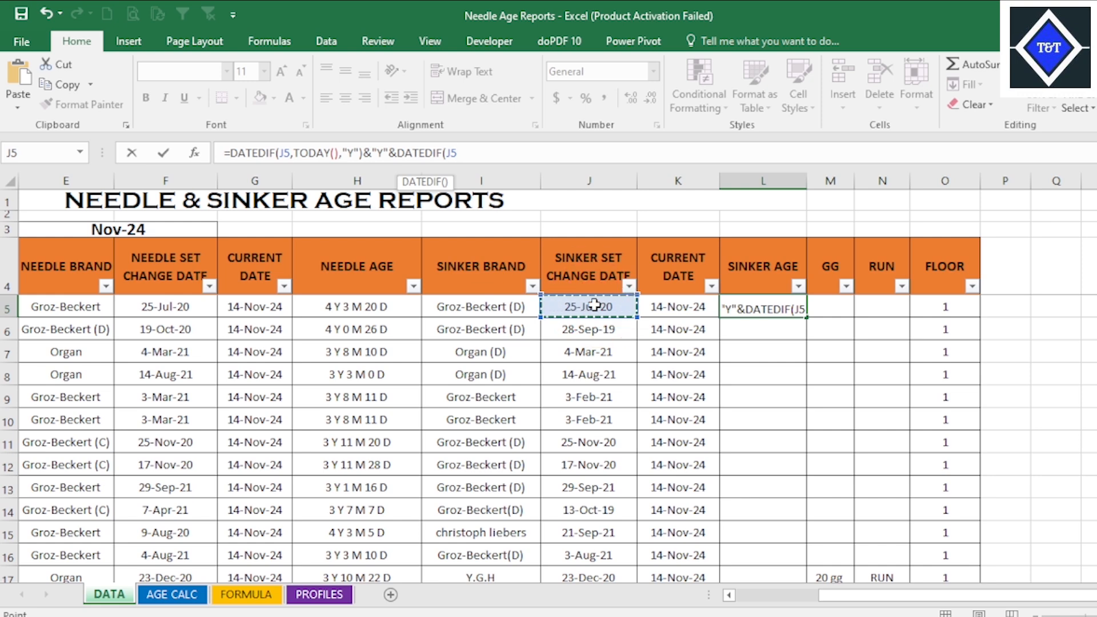
- Add TODAY() as the end date of the second DATEDIF in L5
type(",FTO")
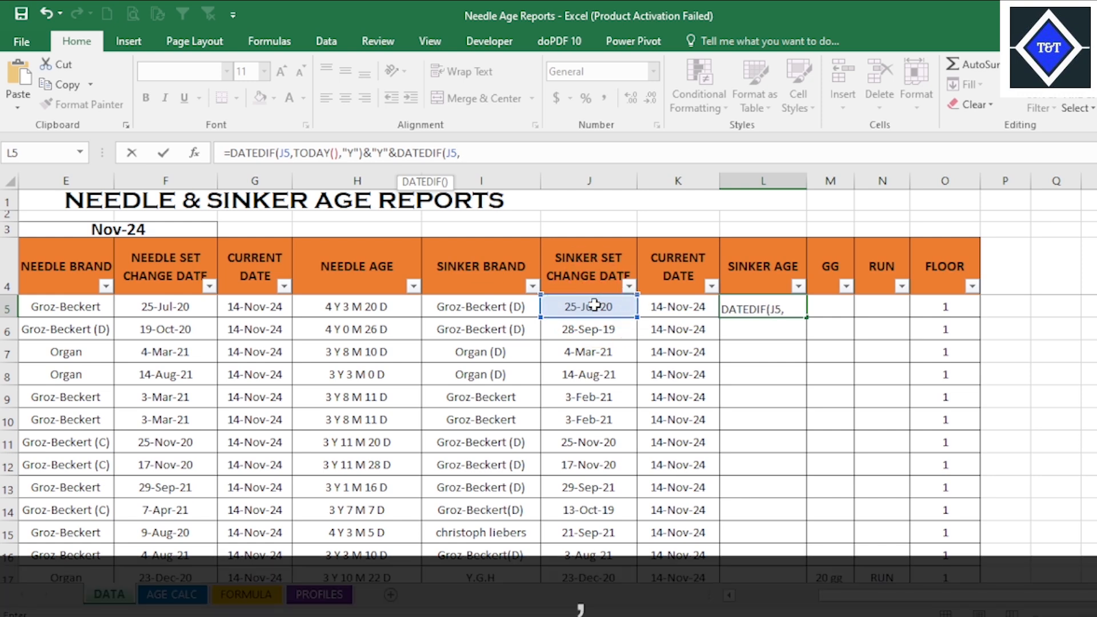
key("BackSpace")
key("BackSpace")
key("BackSpace")
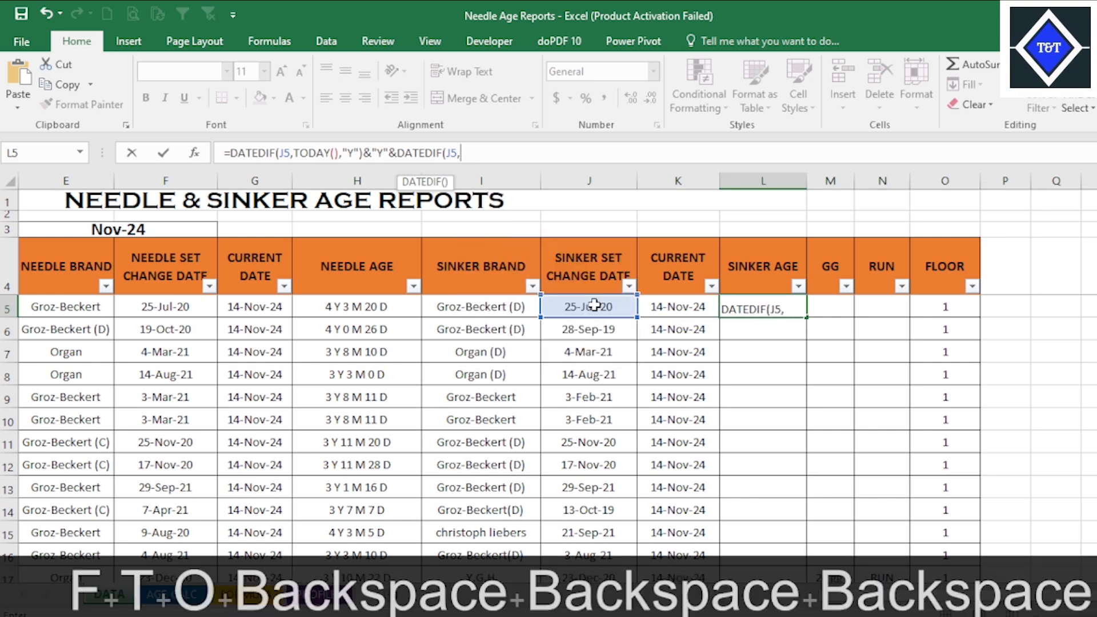
type("T")
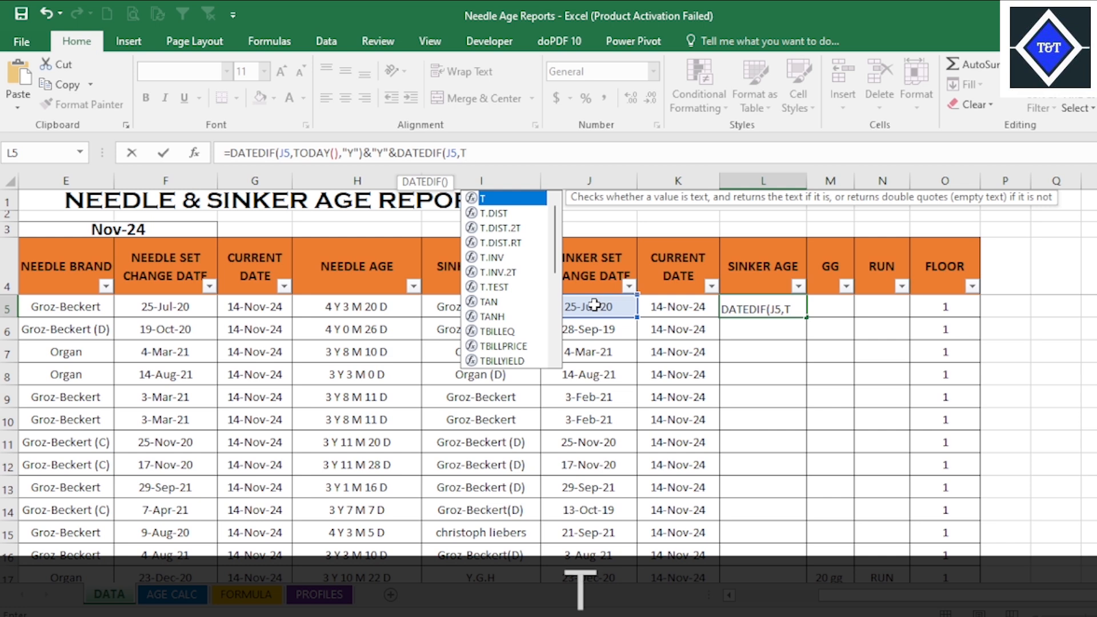
type("OD")
key("Tab")
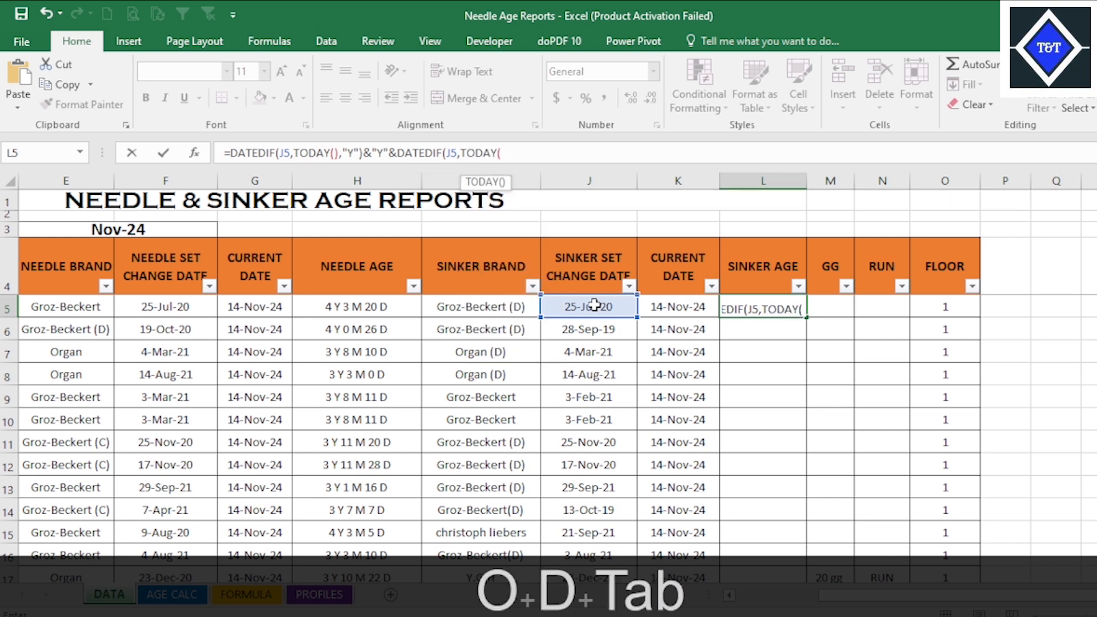
type(")")
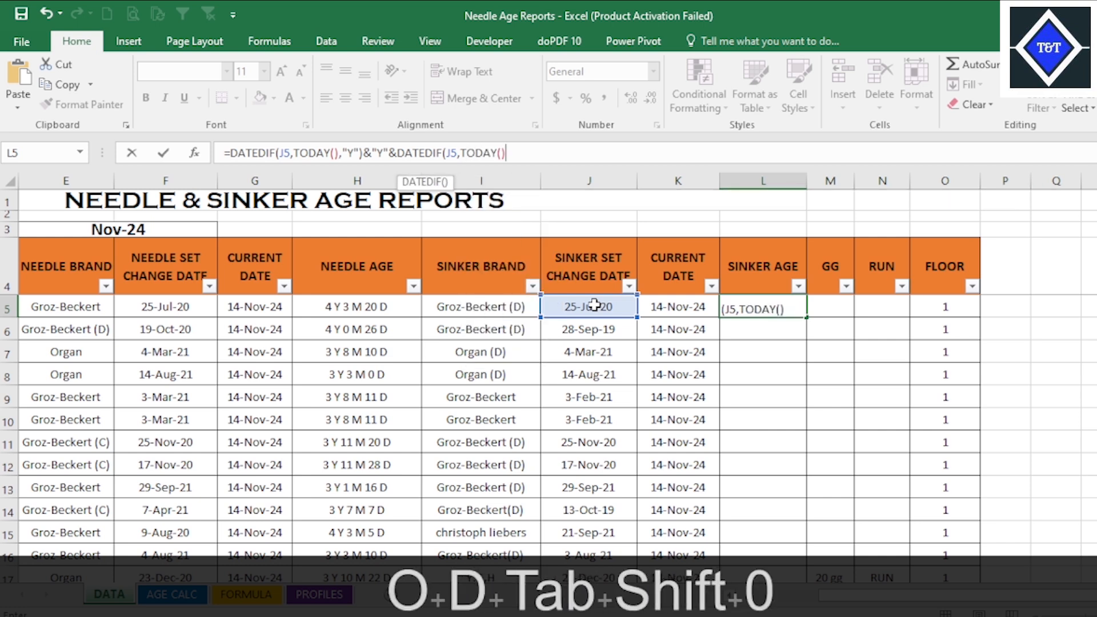
- Set the unit of the second DATEDIF in L5 to "YM" and close its parenthesis
type(",")
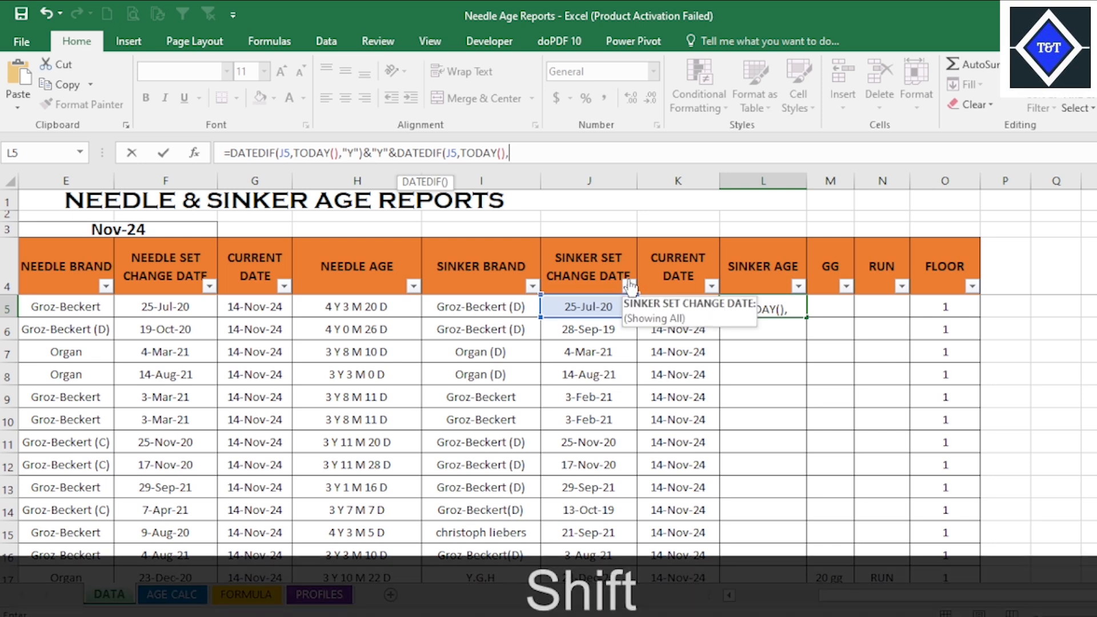
type("\"")
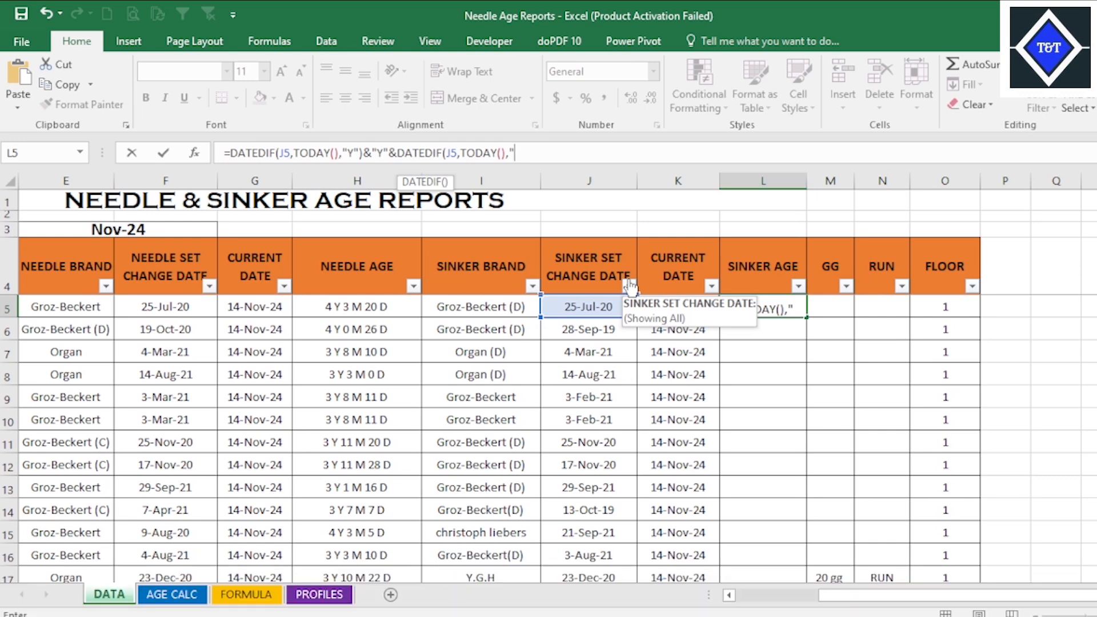
type("YM\"")
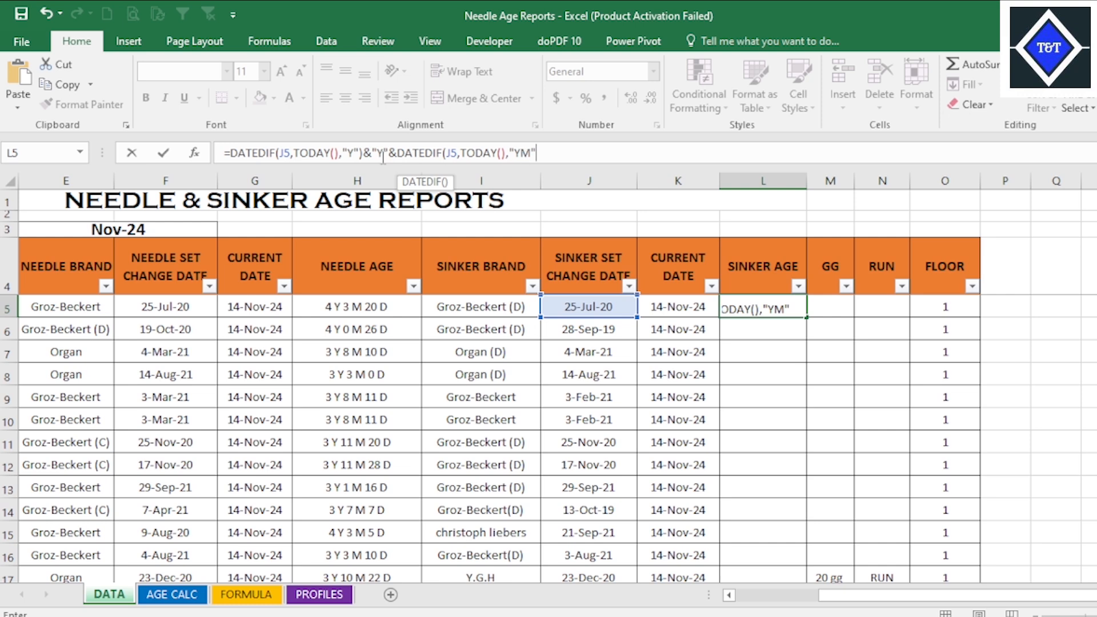
type(")")
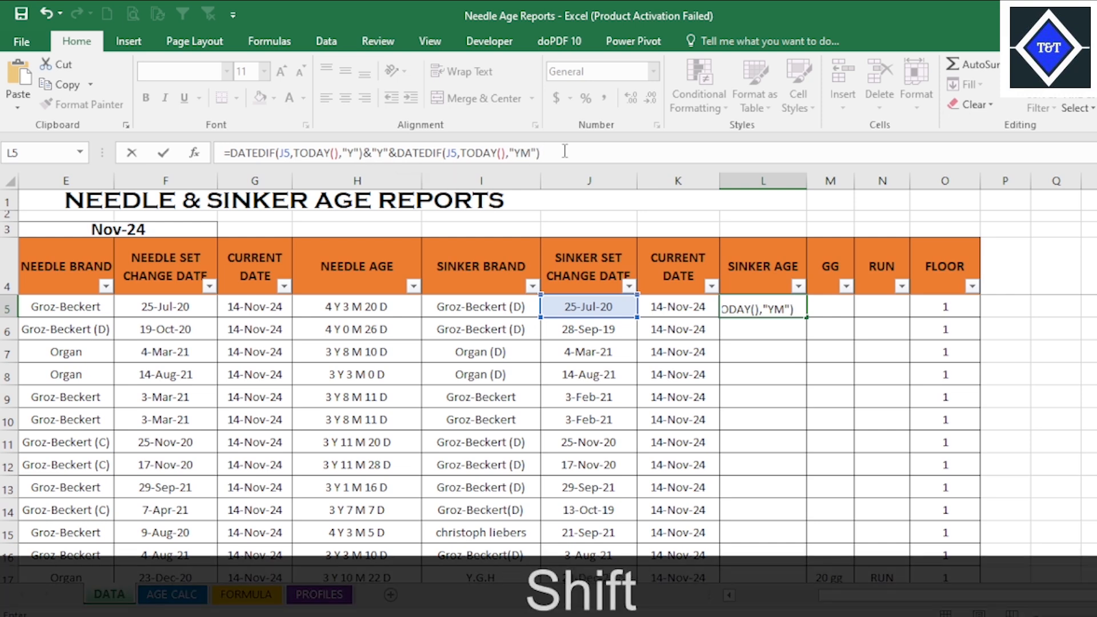
- Append the text label "M" to the months part of the L5 formula with an ampersand
type("&")
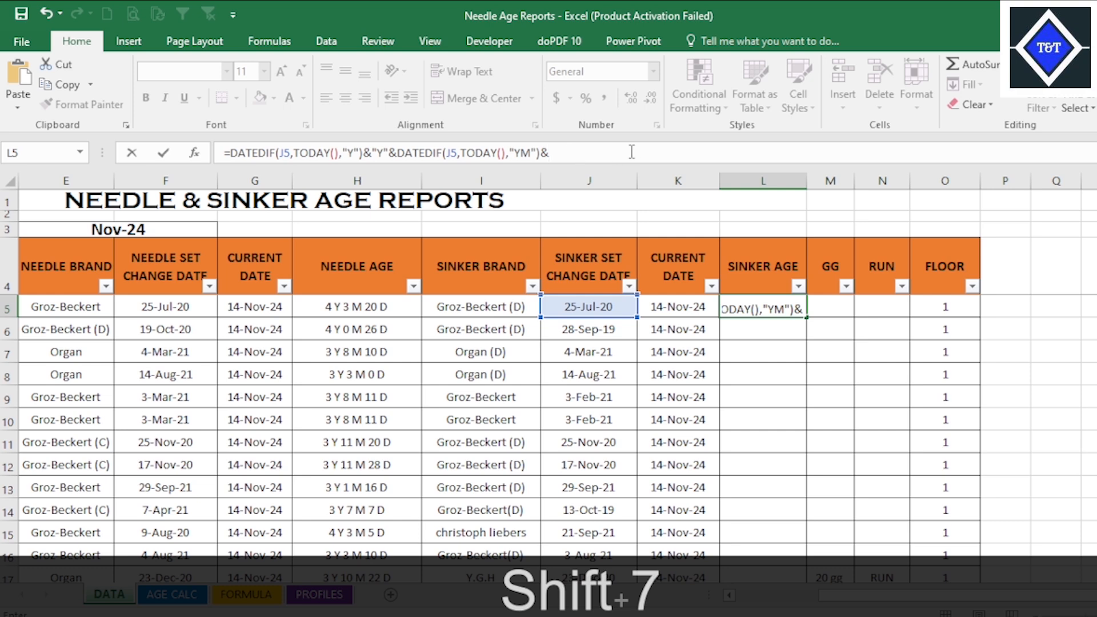
type("\"")
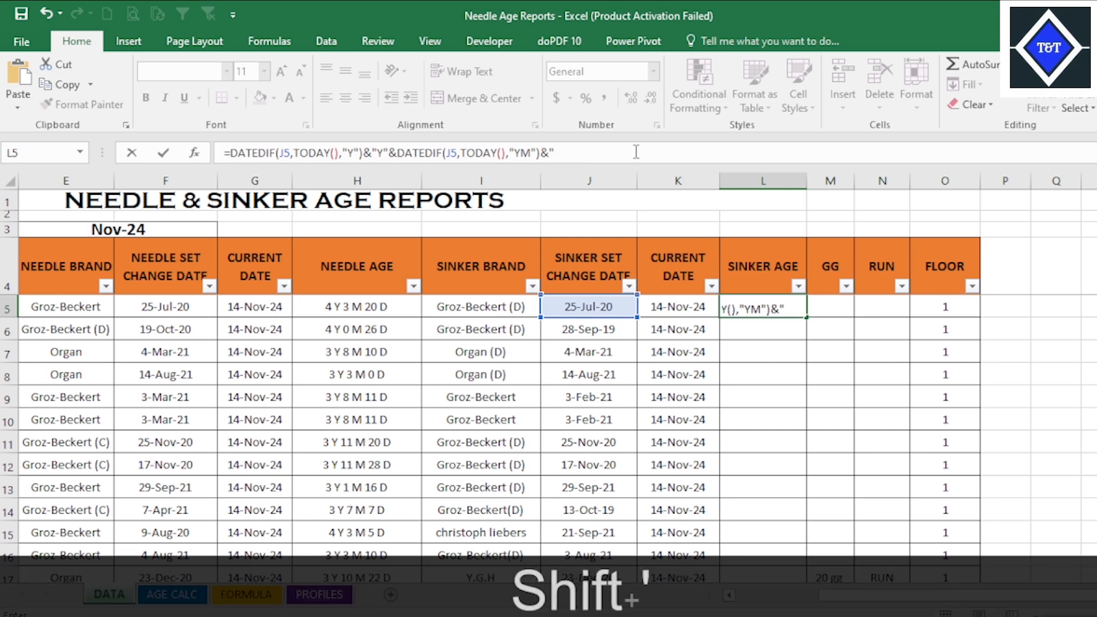
type("M\"")
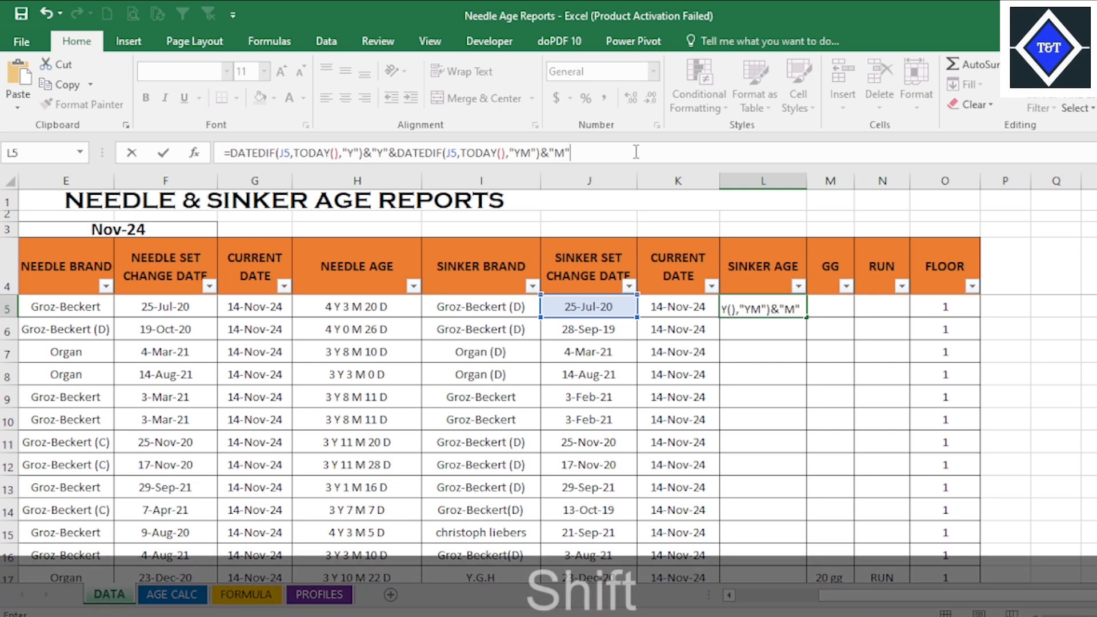
- Join a third DATEDIF function to the L5 formula, using the sinker set change date J5 as its start date
type("&")
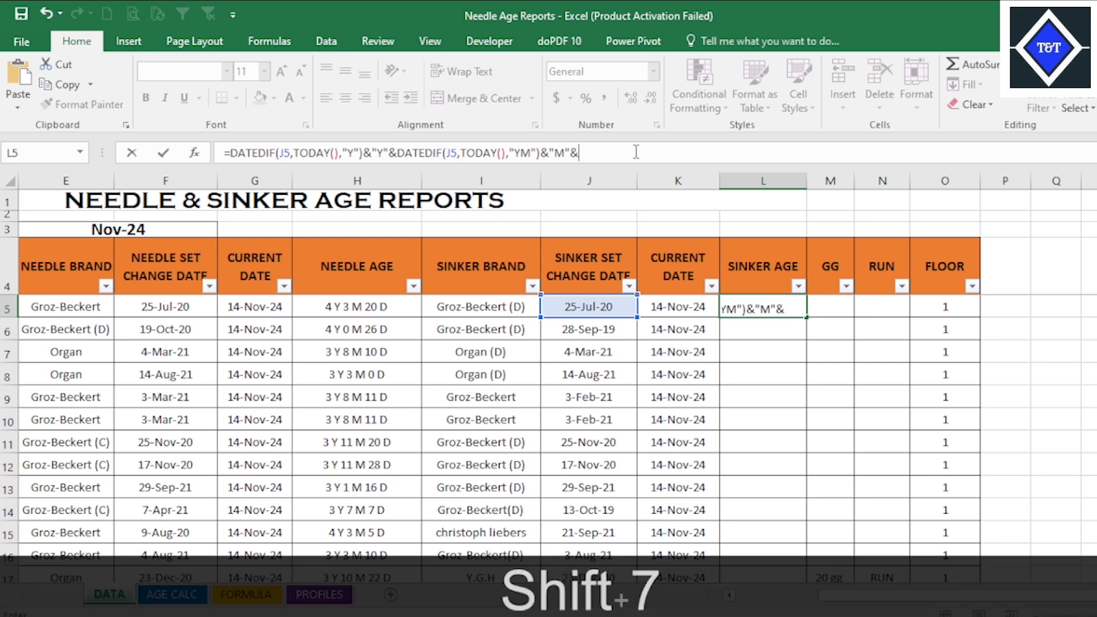
type("DA")
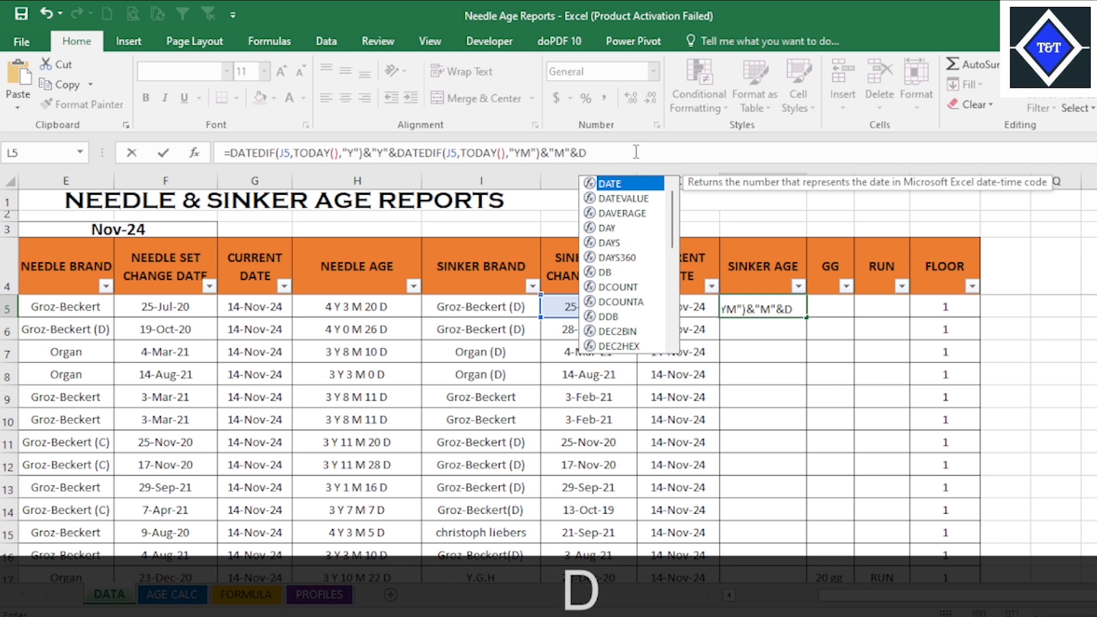
type("T")
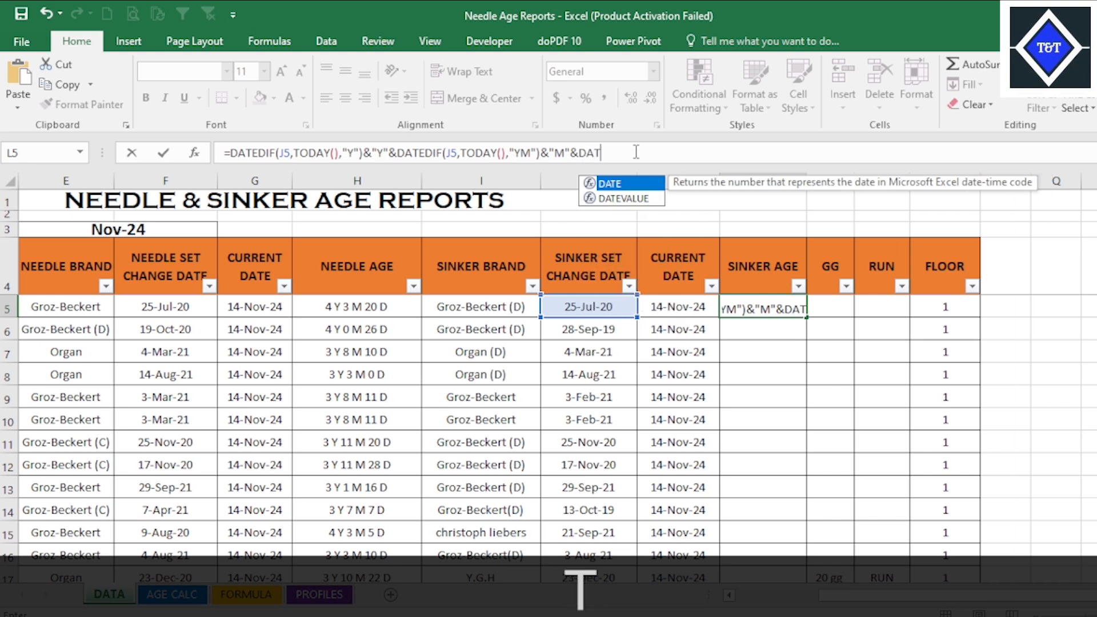
type("E")
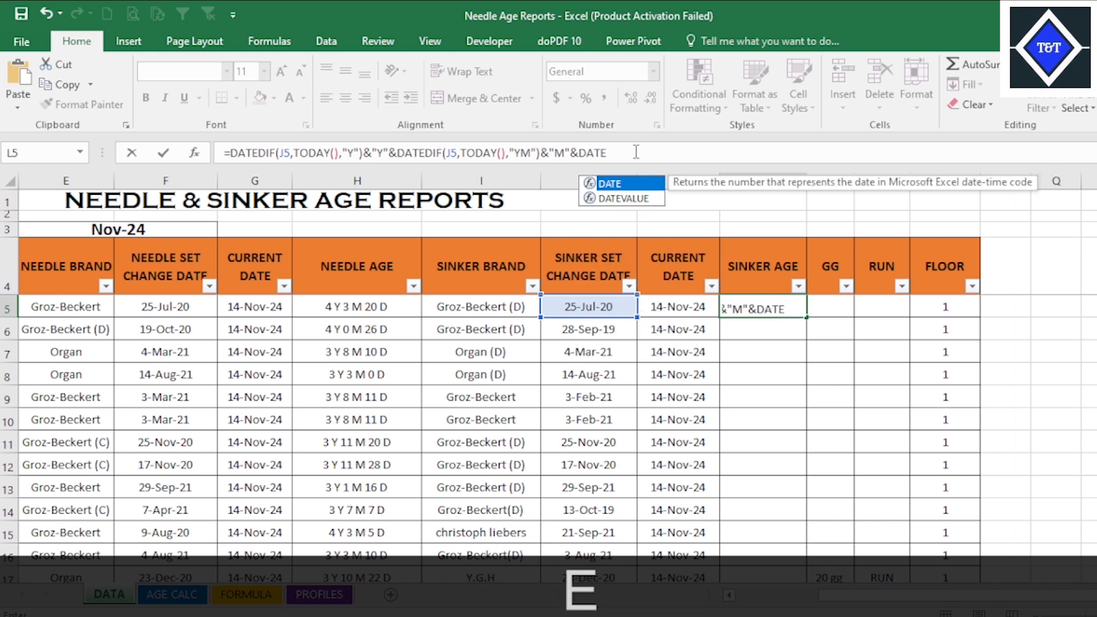
type("DIF")
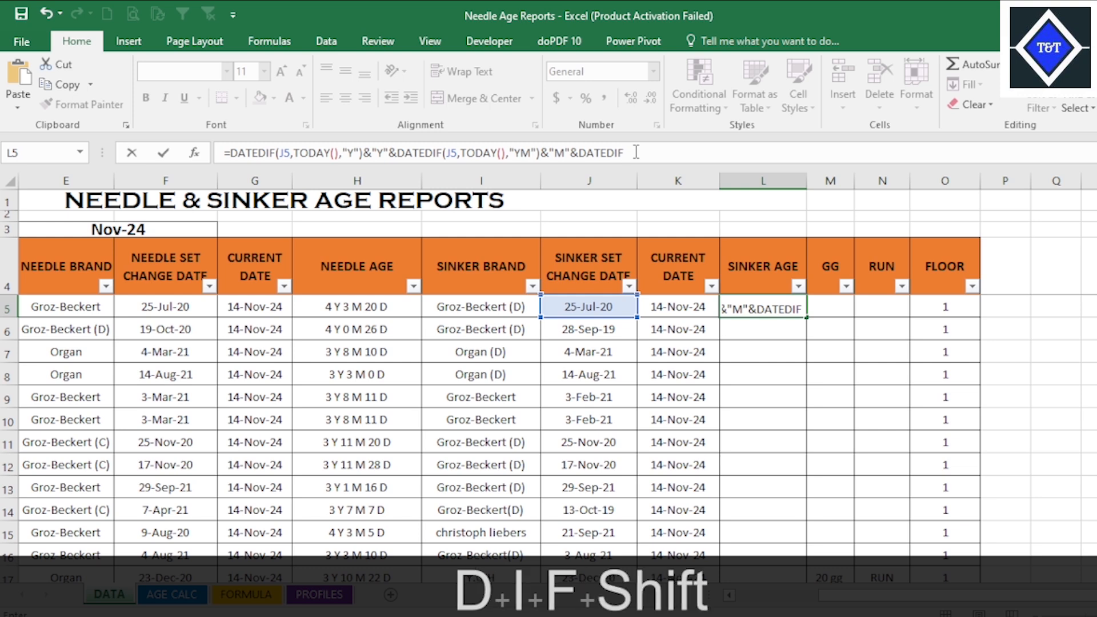
type("(")
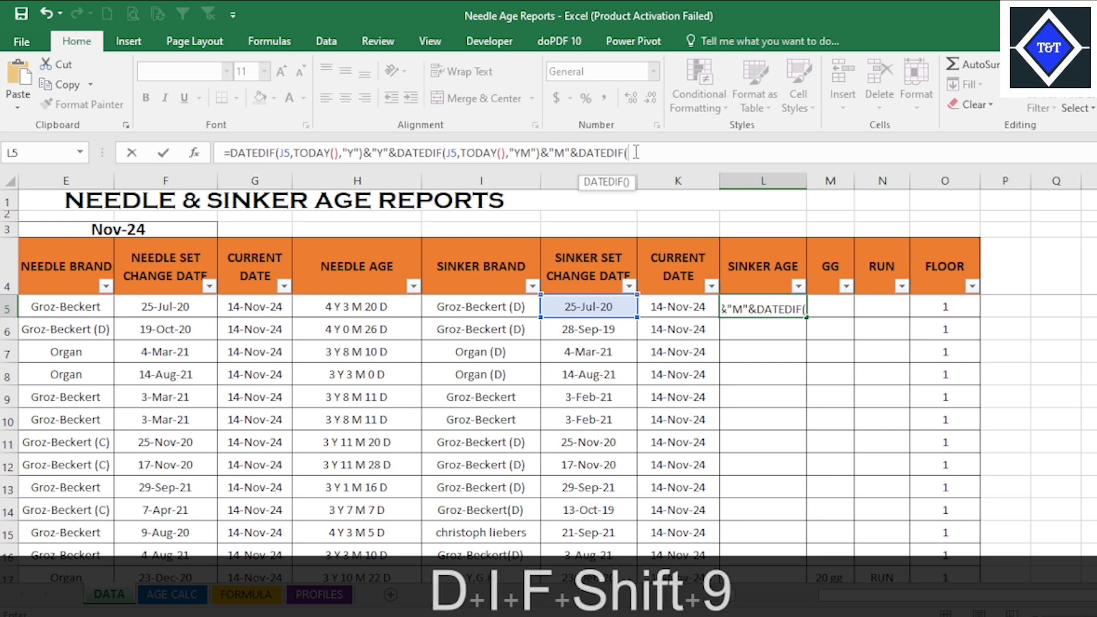
left_click(600, 305)
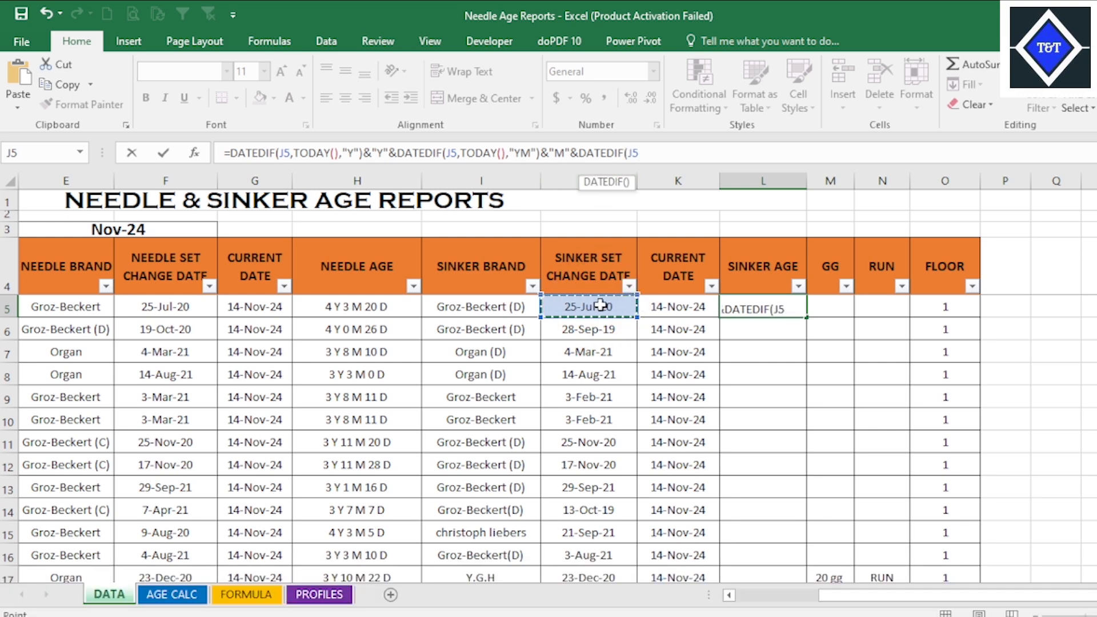
- Add TODAY() as the end date of the third DATEDIF in L5
type(",FT")
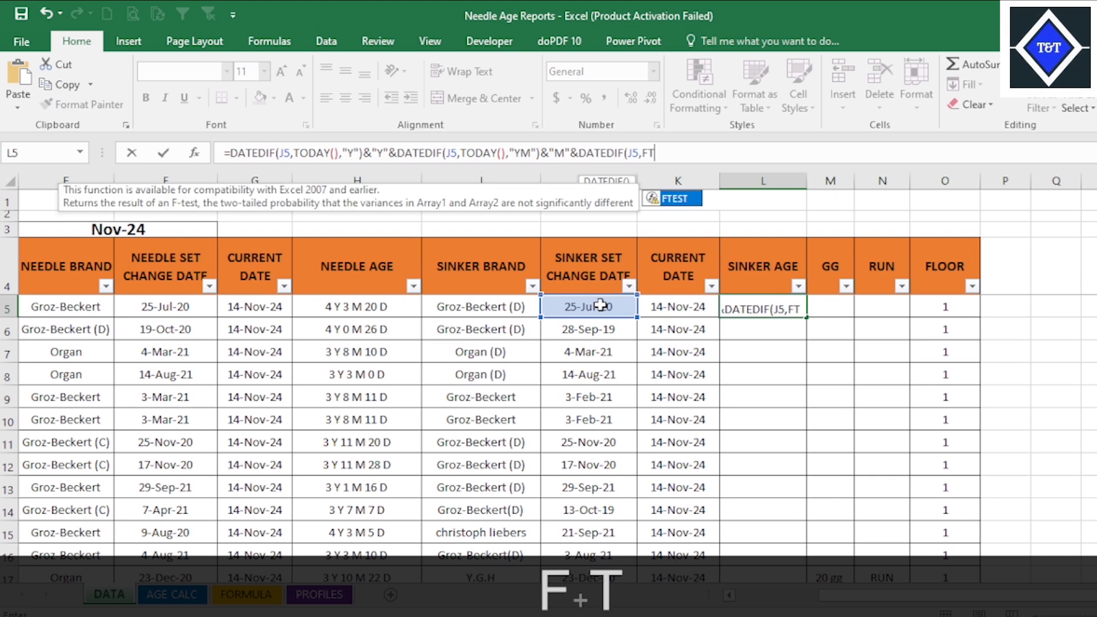
key("BackSpace")
key("BackSpace")
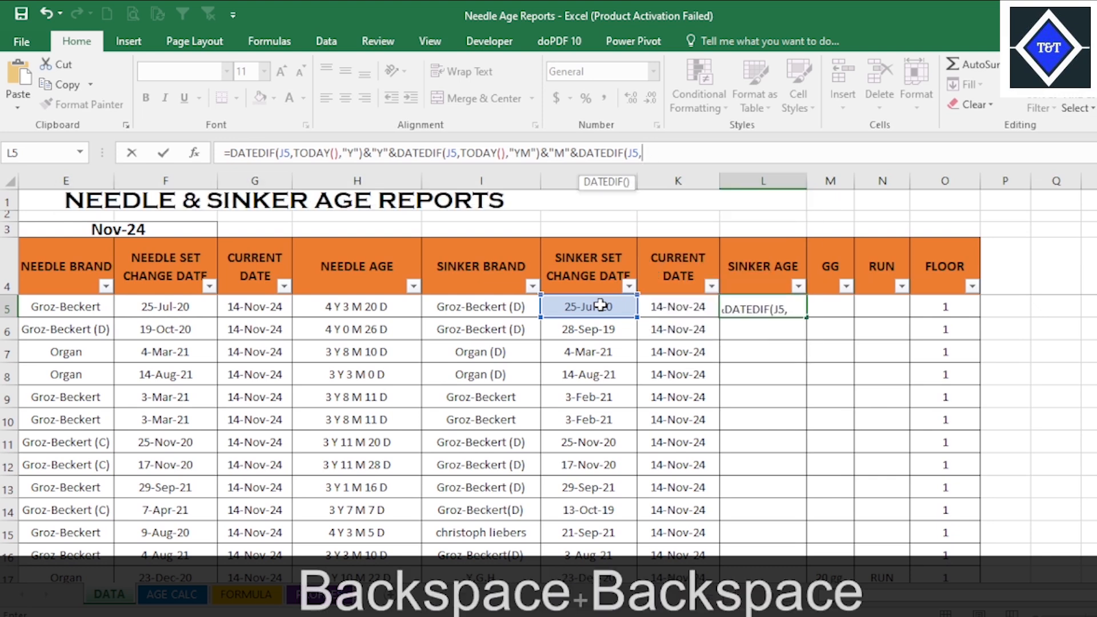
type("T")
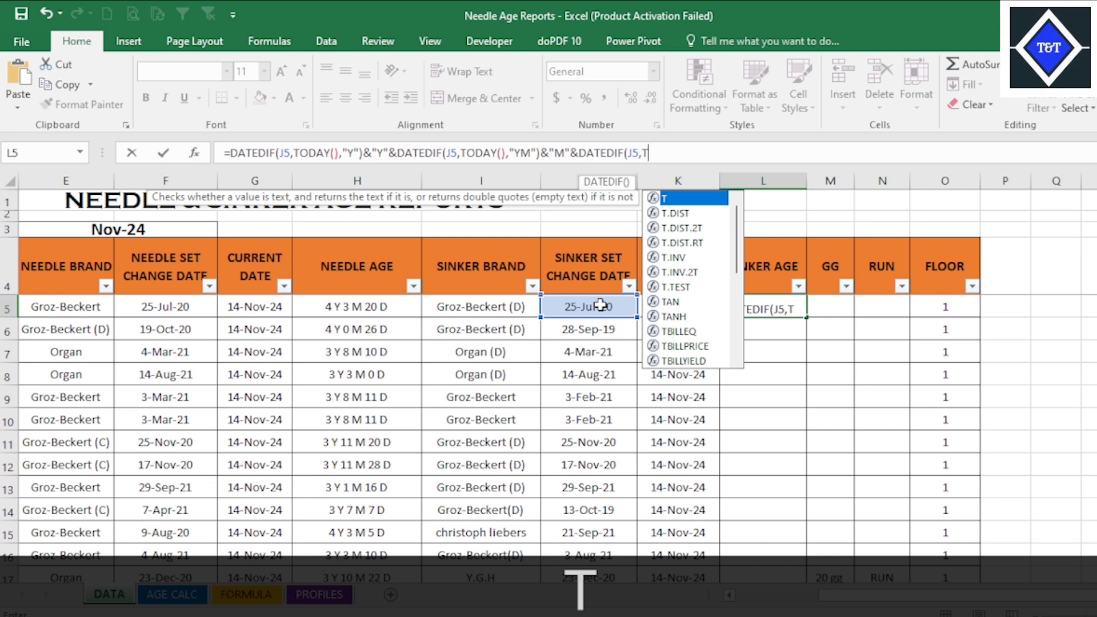
type("OD")
key("Tab")
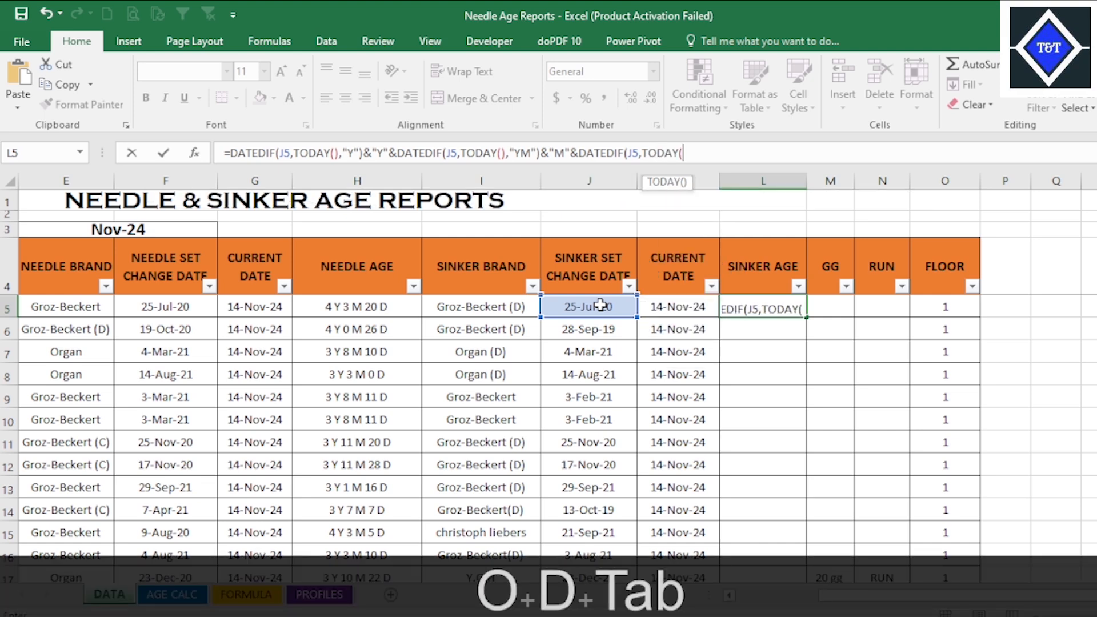
type(")")
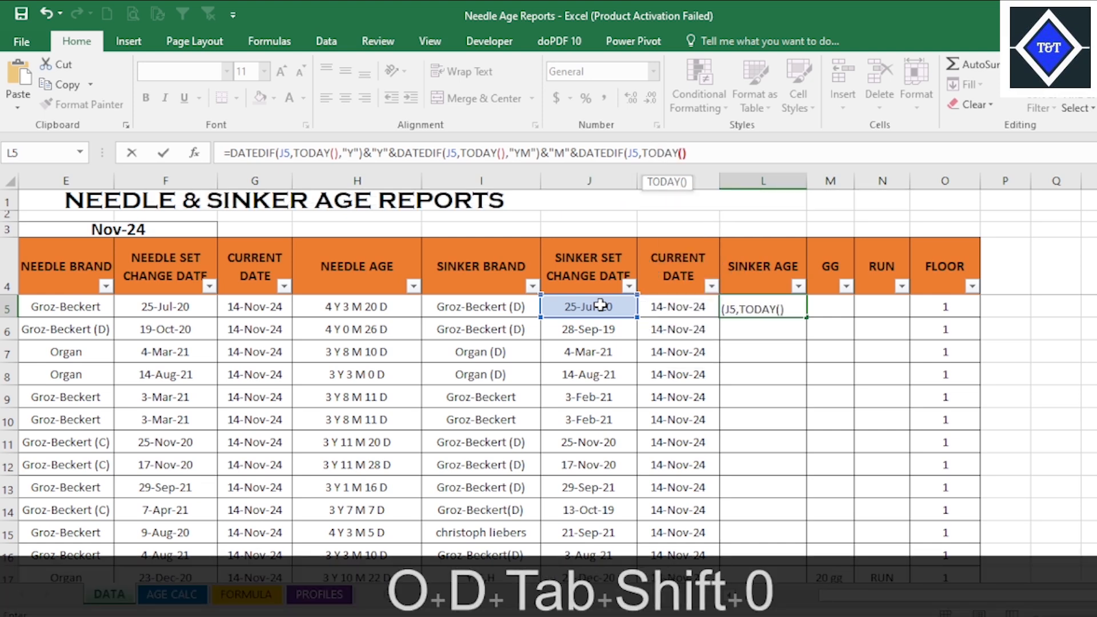
- Set the unit of the third DATEDIF in L5 to "MD" and close its parenthesis
type(",")
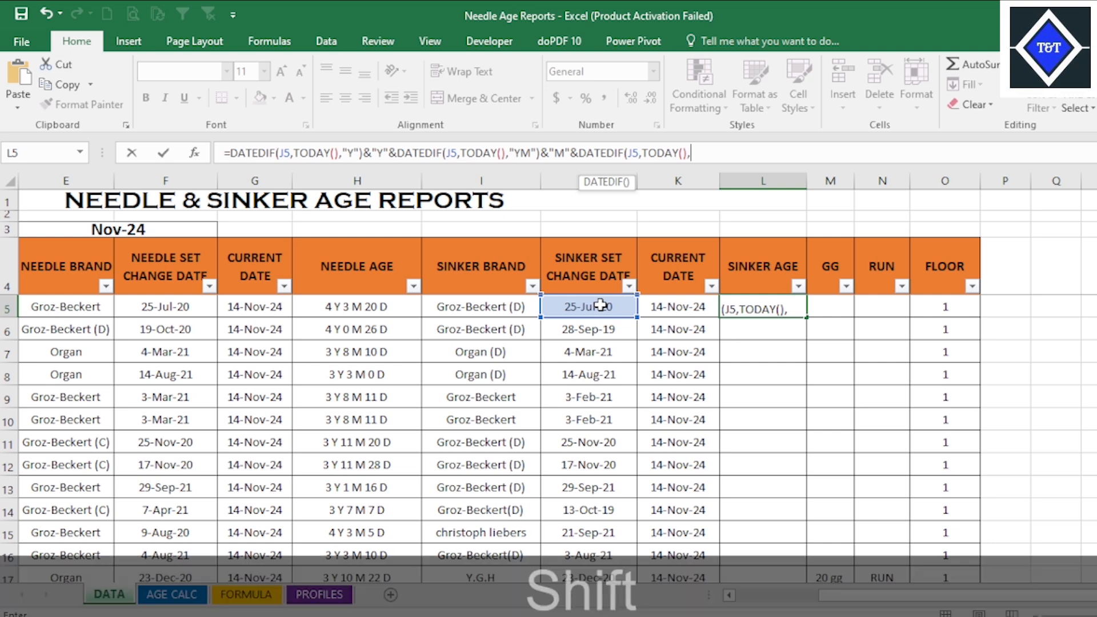
type("\"M")
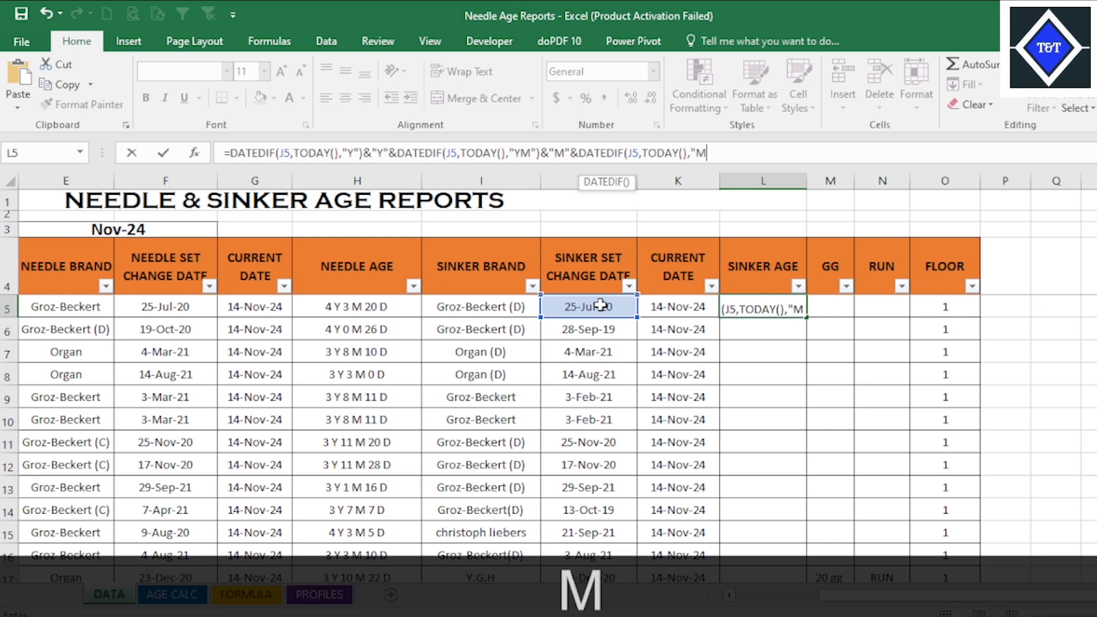
type("D")
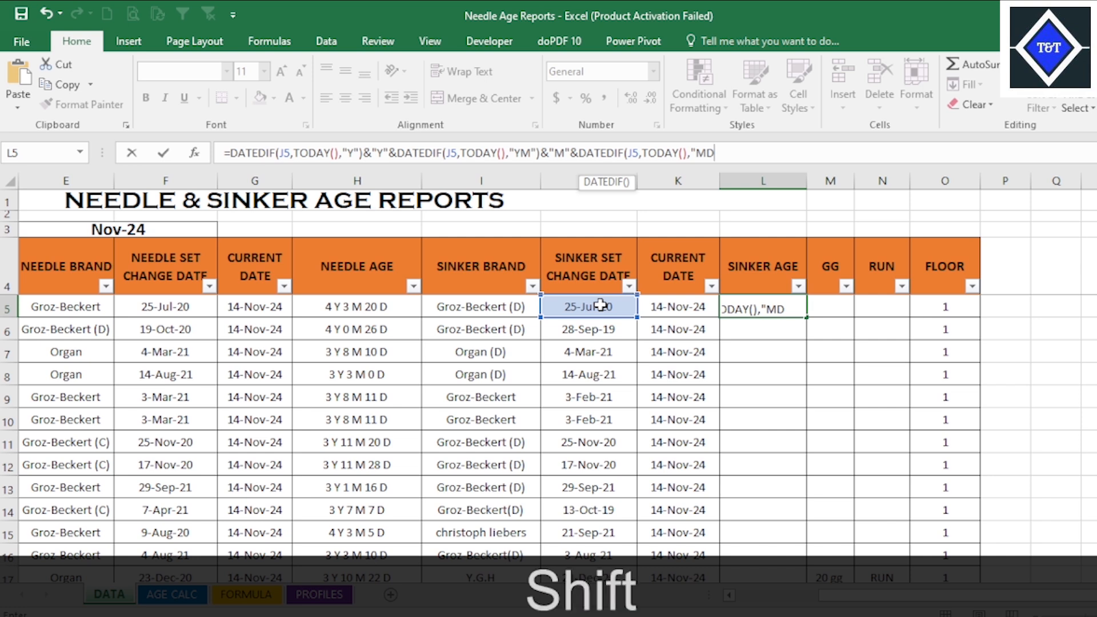
type("\"")
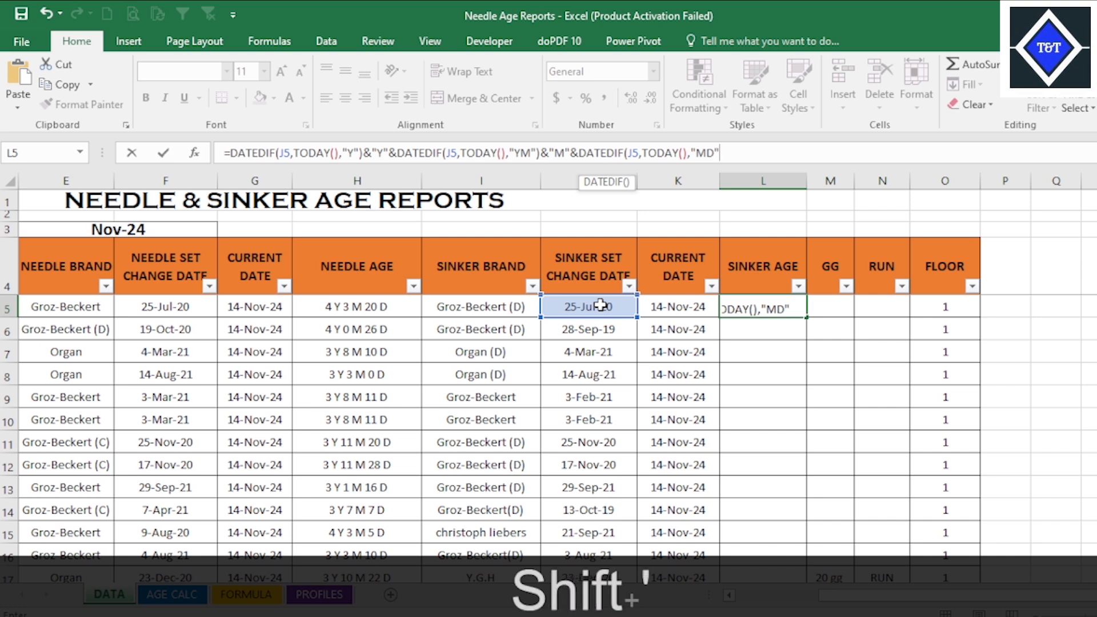
type(")&\"")
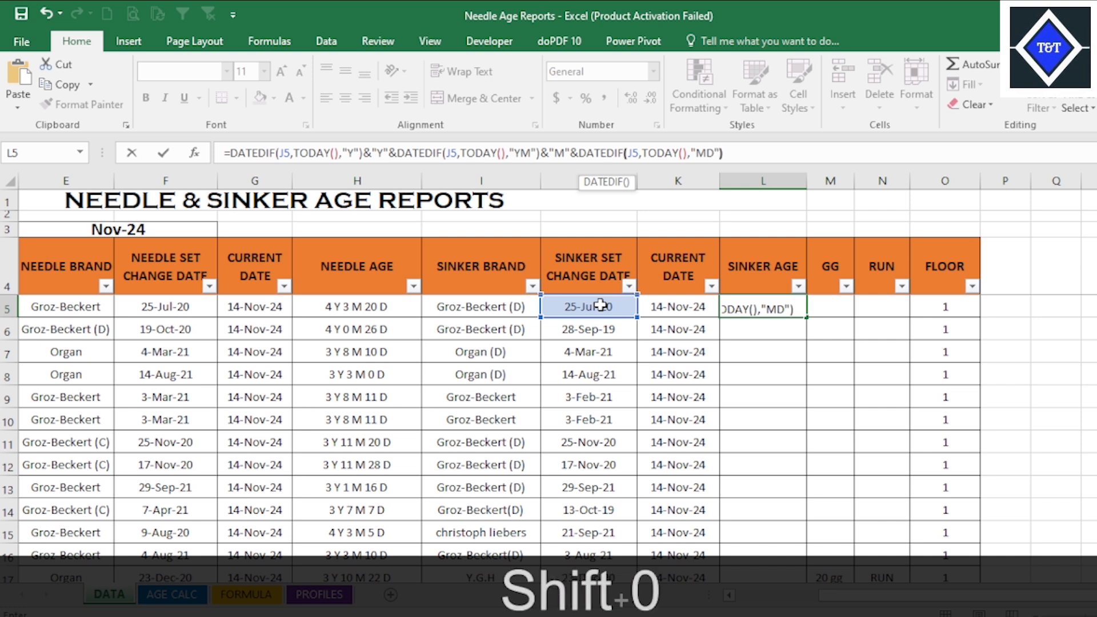
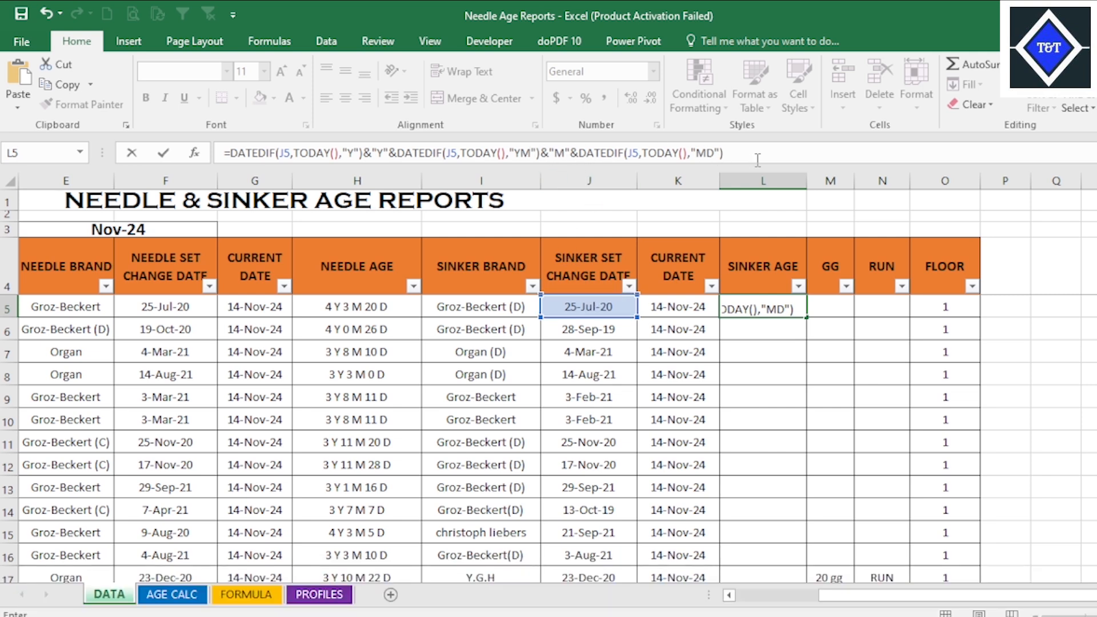
- Append the text label "M" to the days part of the L5 formula with an ampersand and commit the formula
type("&")
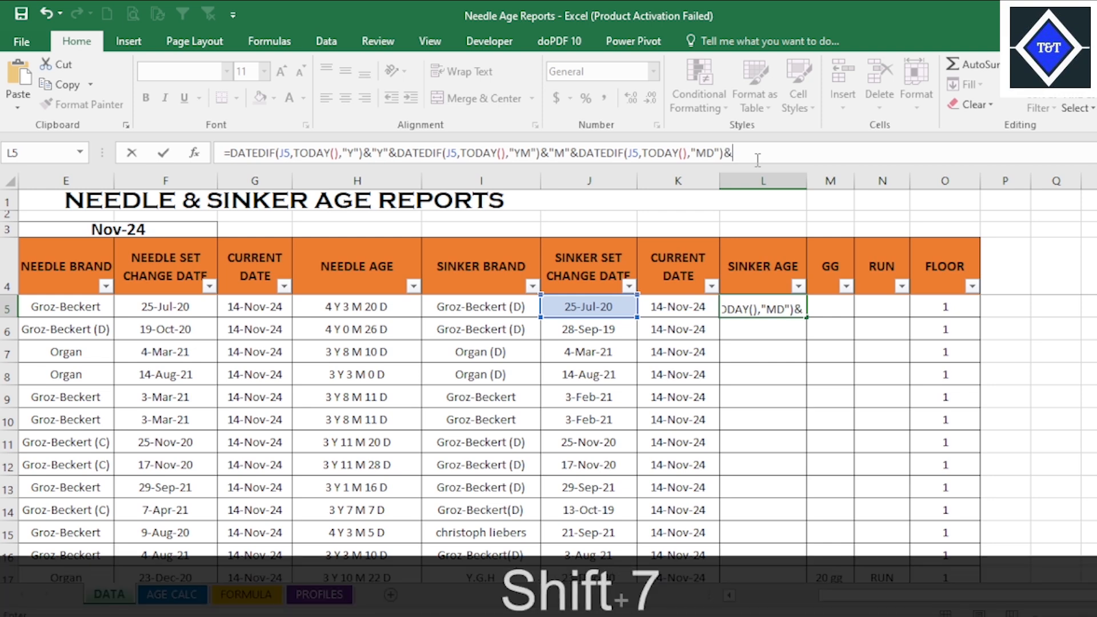
type("\"\"")
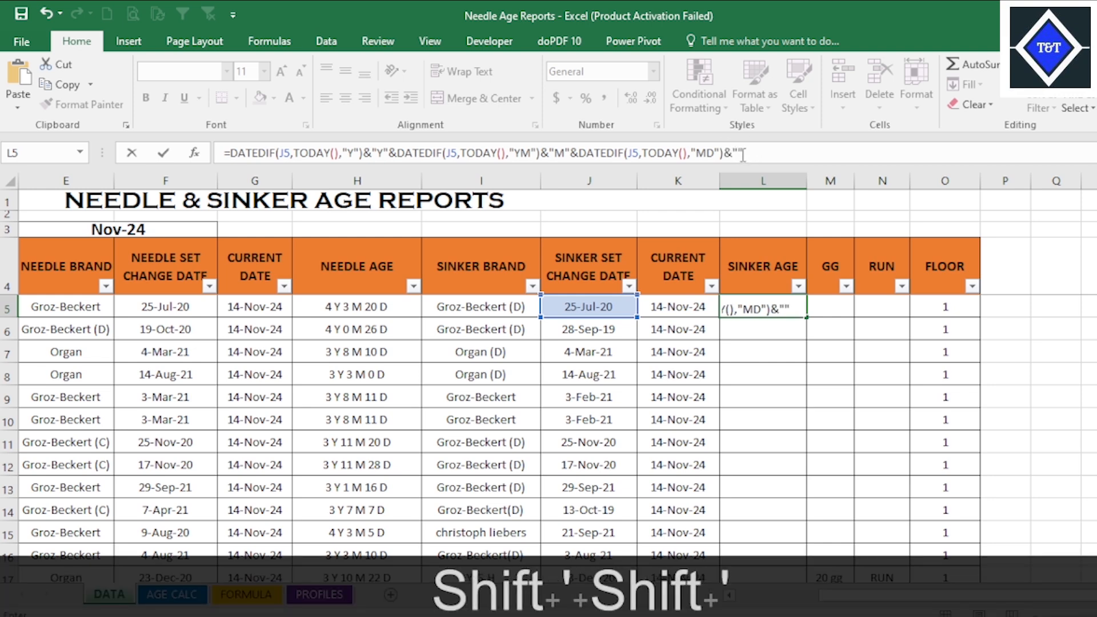
left_click(738, 153)
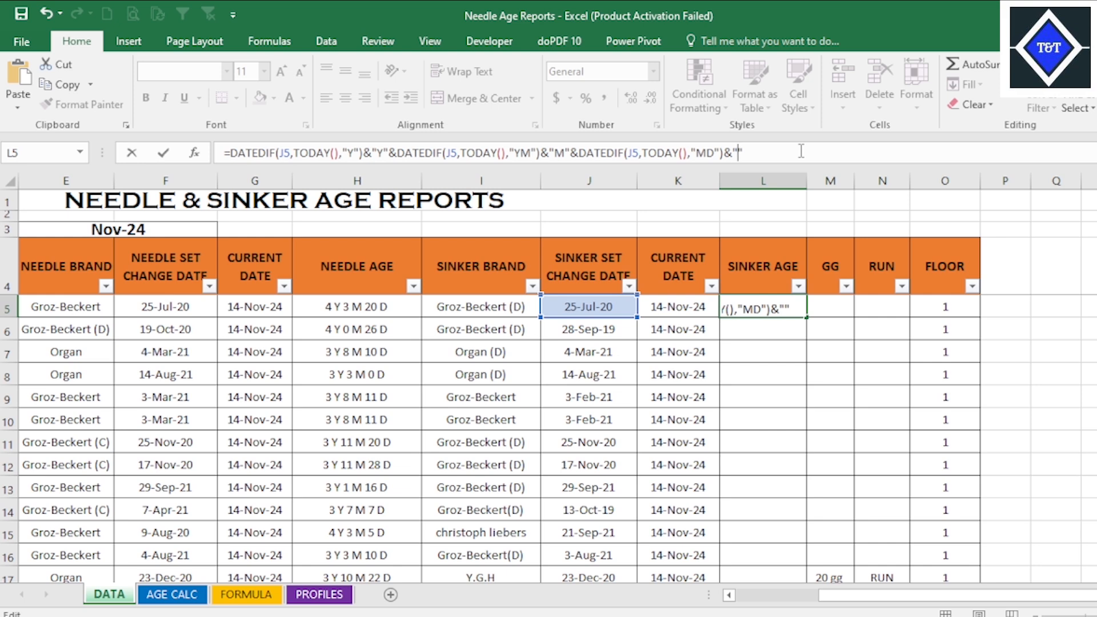
type("M")
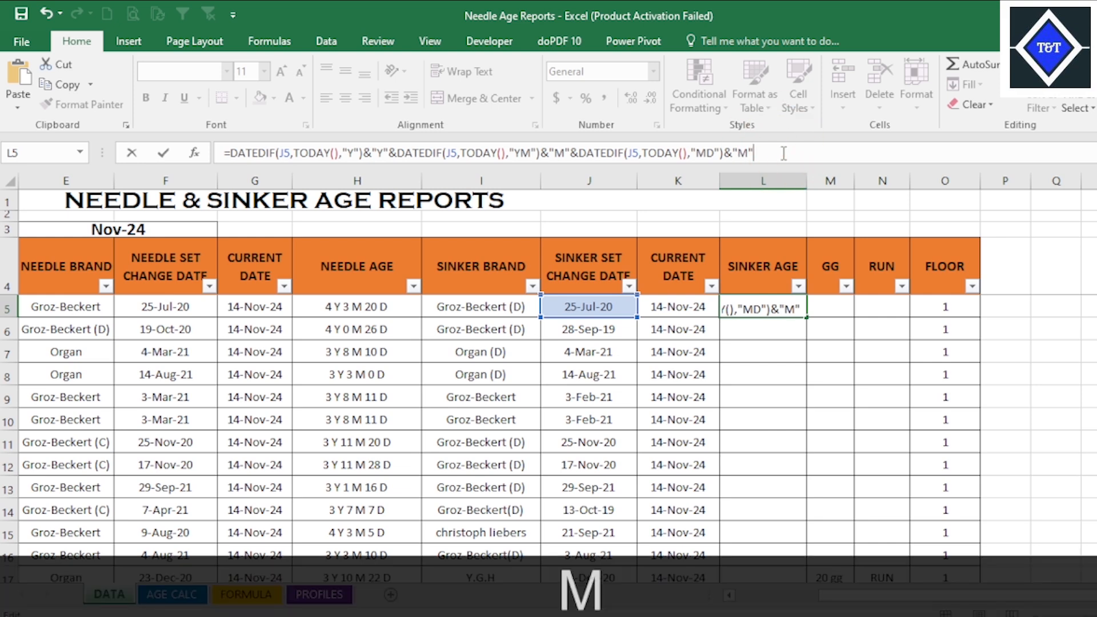
key("Return")
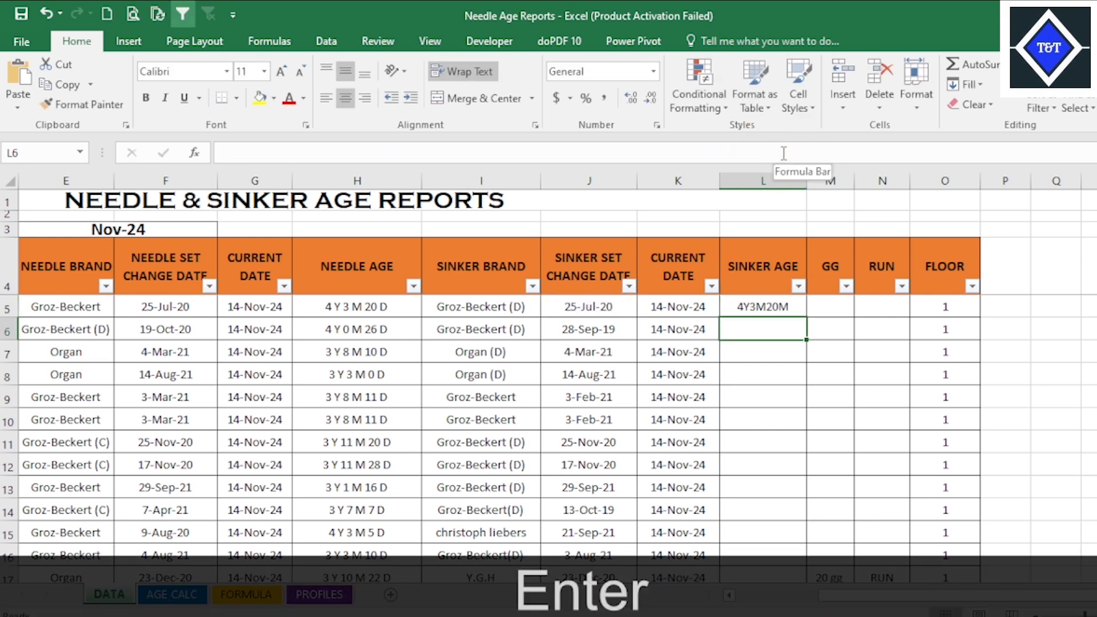
- Change the text label at the end of the L5 formula, after the days part, to "D"
left_click(779, 304)
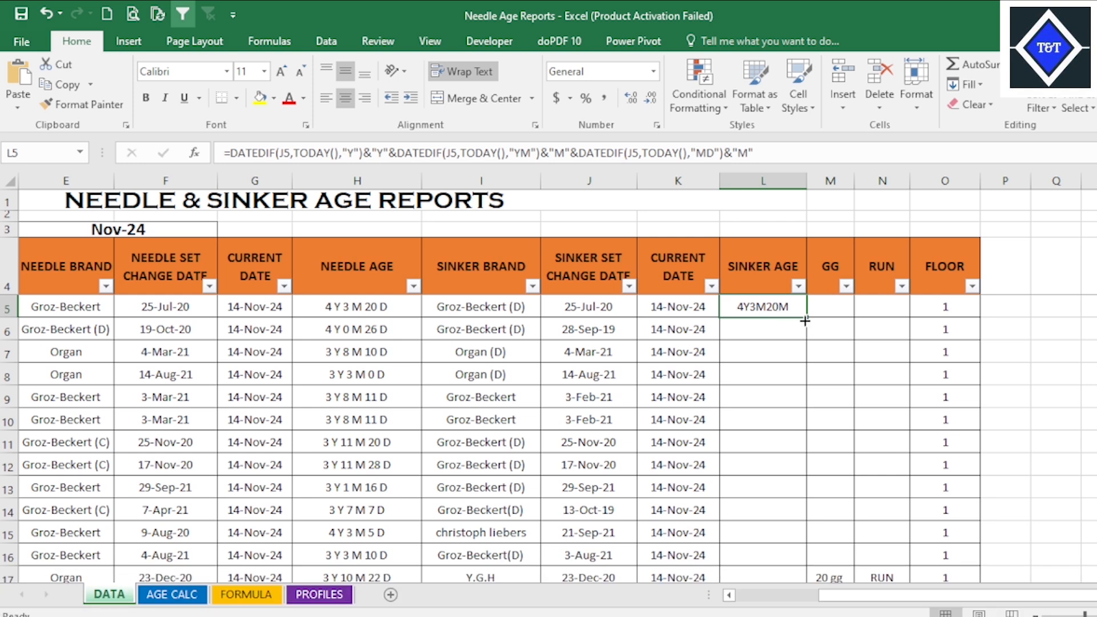
left_click(752, 153)
key("BackSpace")
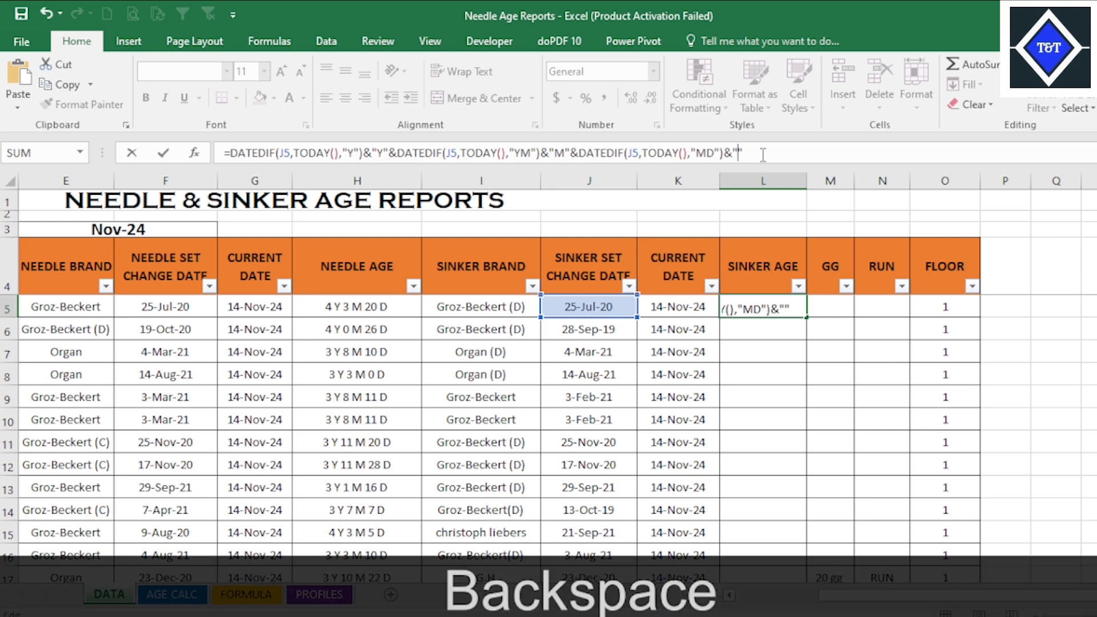
type("D")
key("Return")
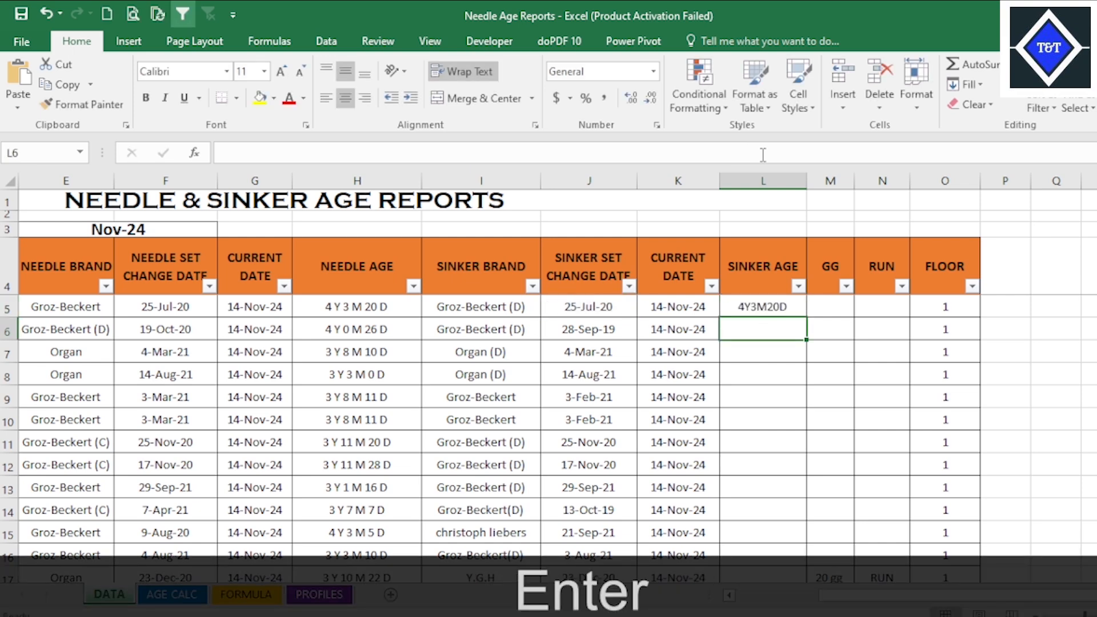
- Add a space before and after each of the Y, M and D text labels in the L5 formula
left_click(763, 309)
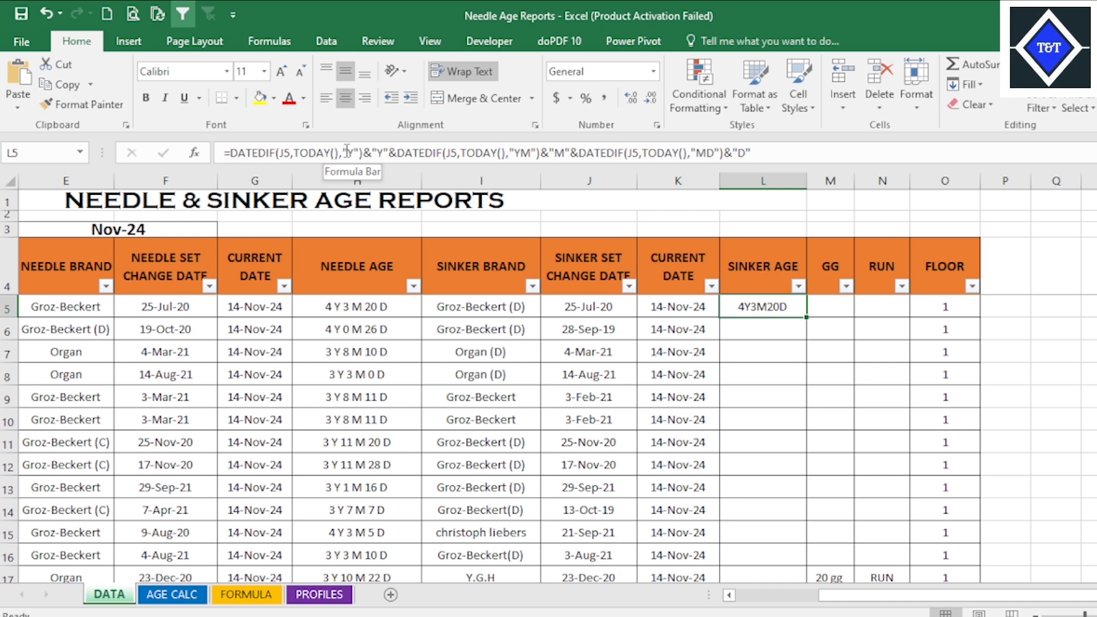
left_click(379, 152)
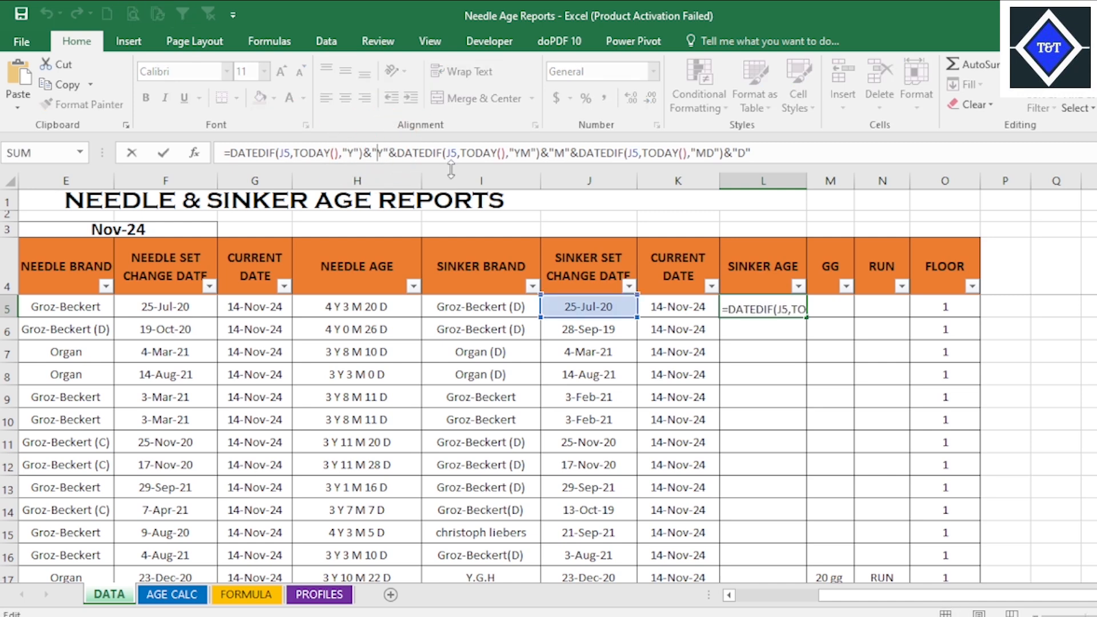
double_click(383, 152)
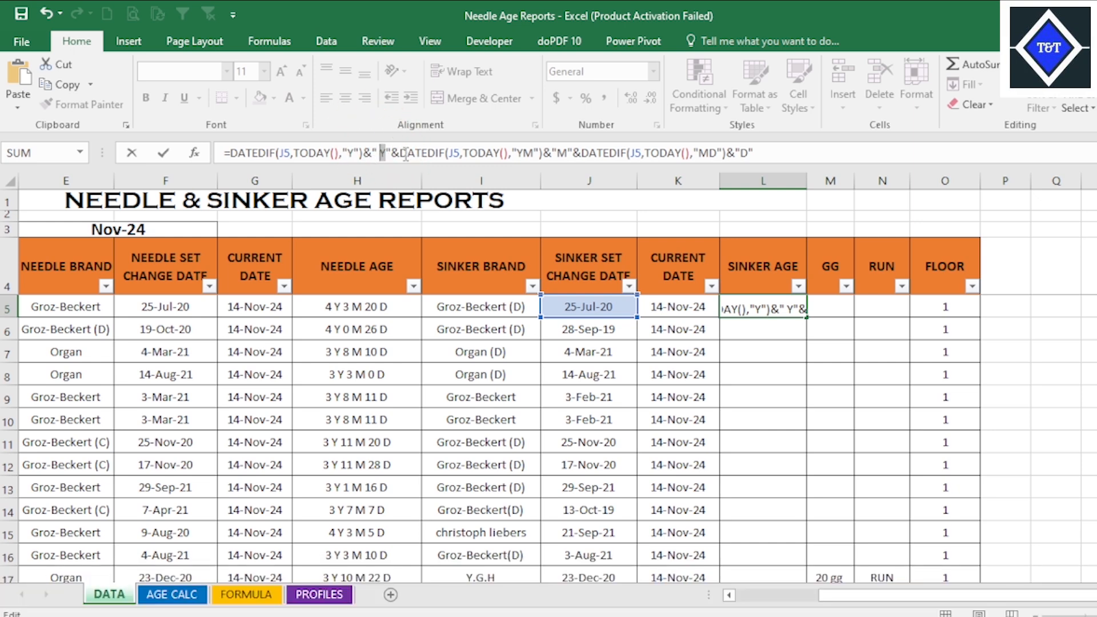
key("Right")
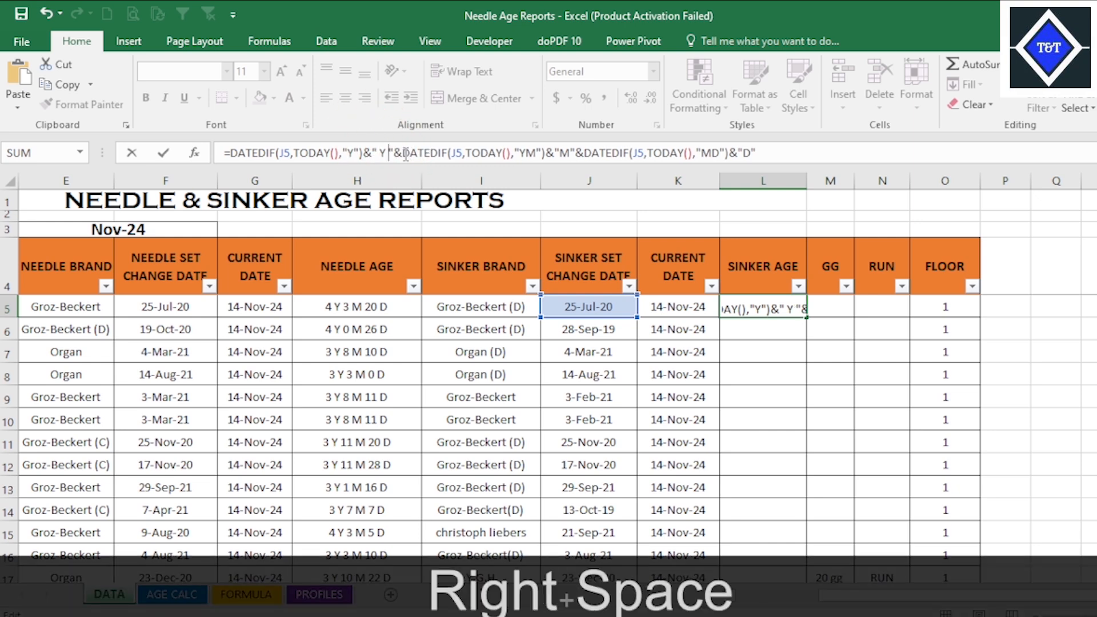
left_click(560, 153)
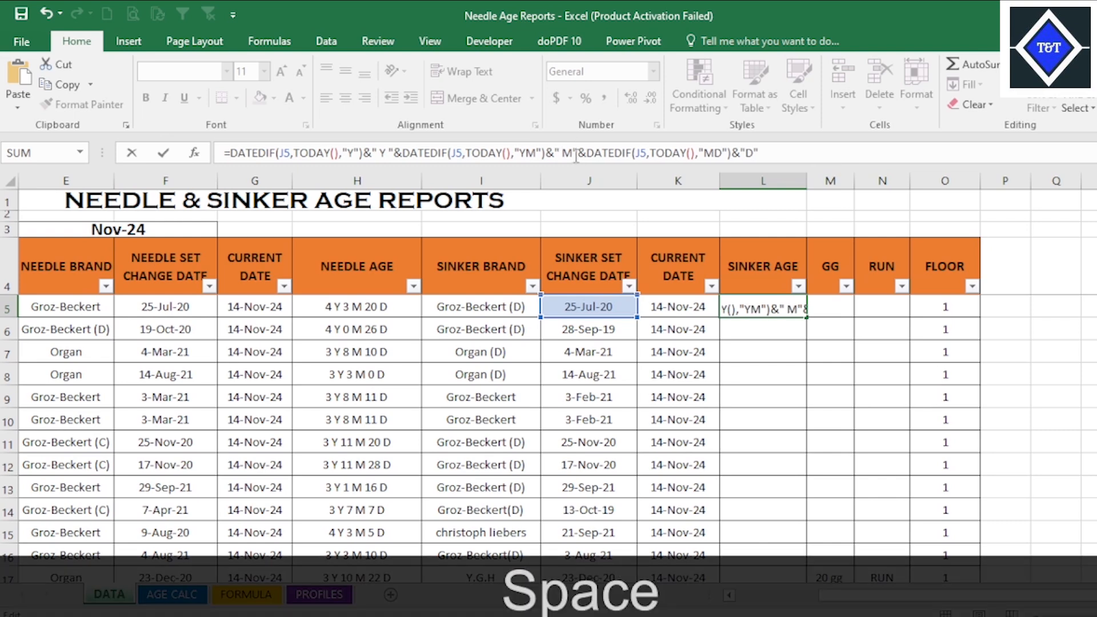
left_click(574, 153)
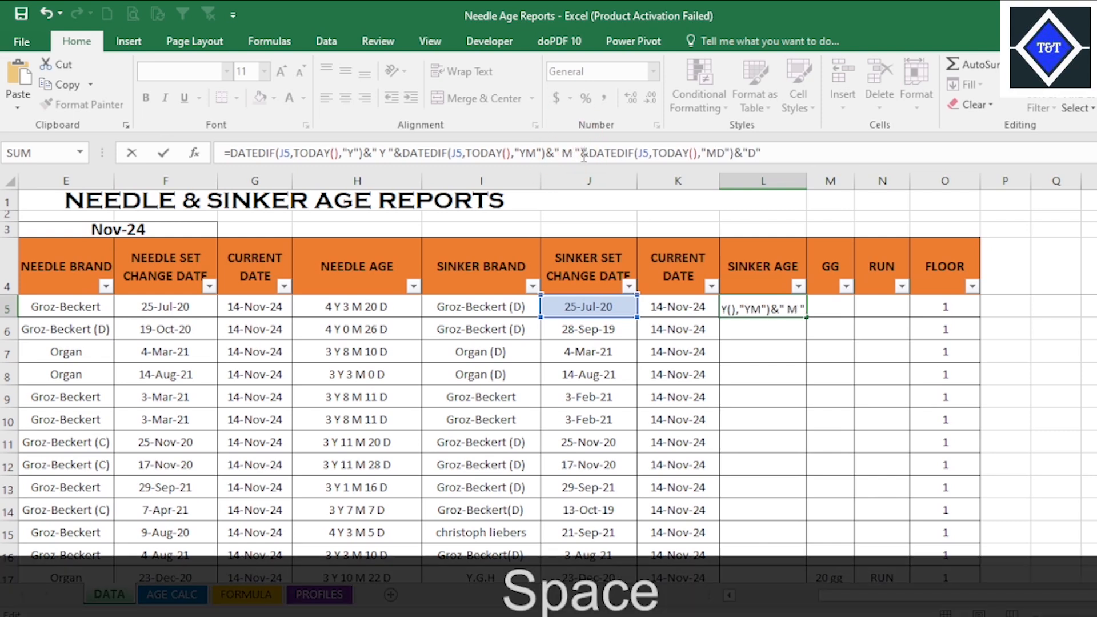
left_click(749, 154)
left_click(763, 154)
key("Return")
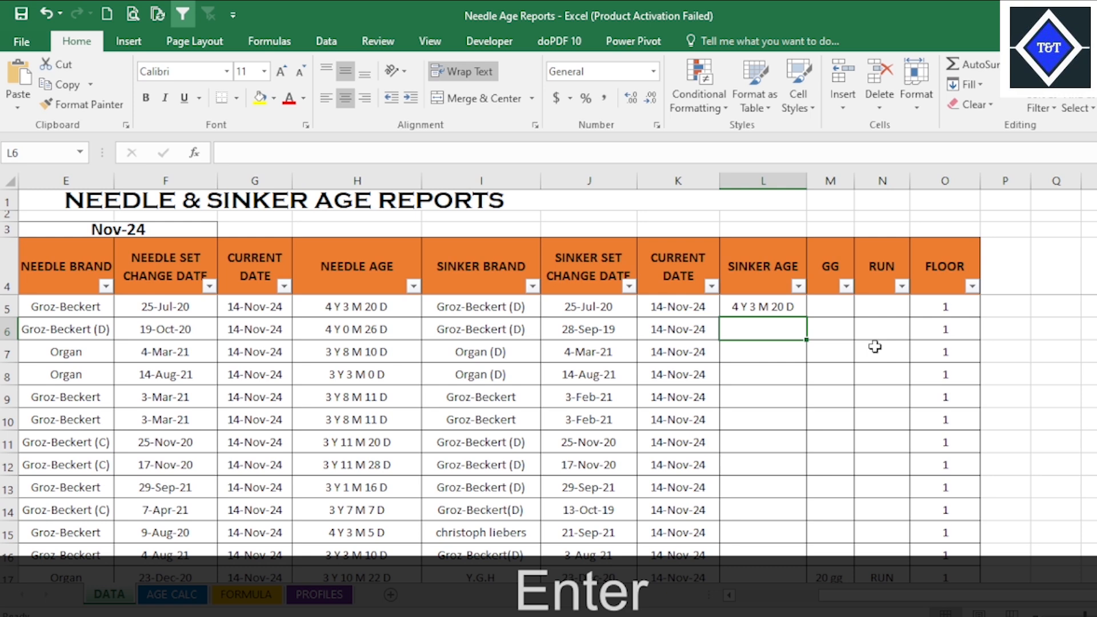
- Fill the L5 formula down the Sinker Age column to the last data row
left_click(782, 305)
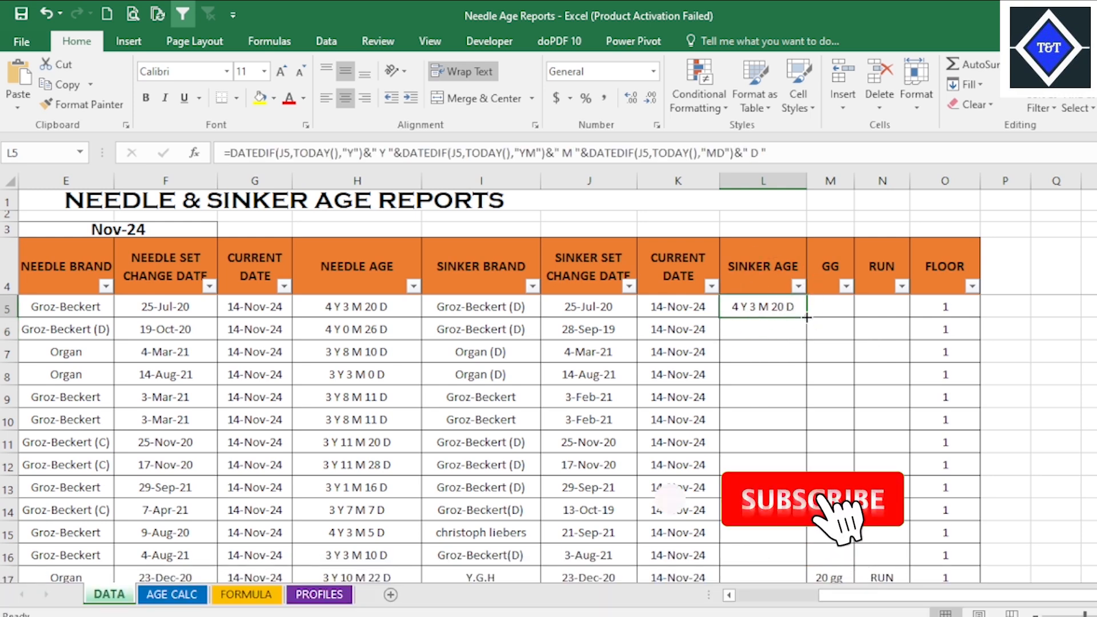
double_click(806, 316)
scroll(818, 434, "down", 20)
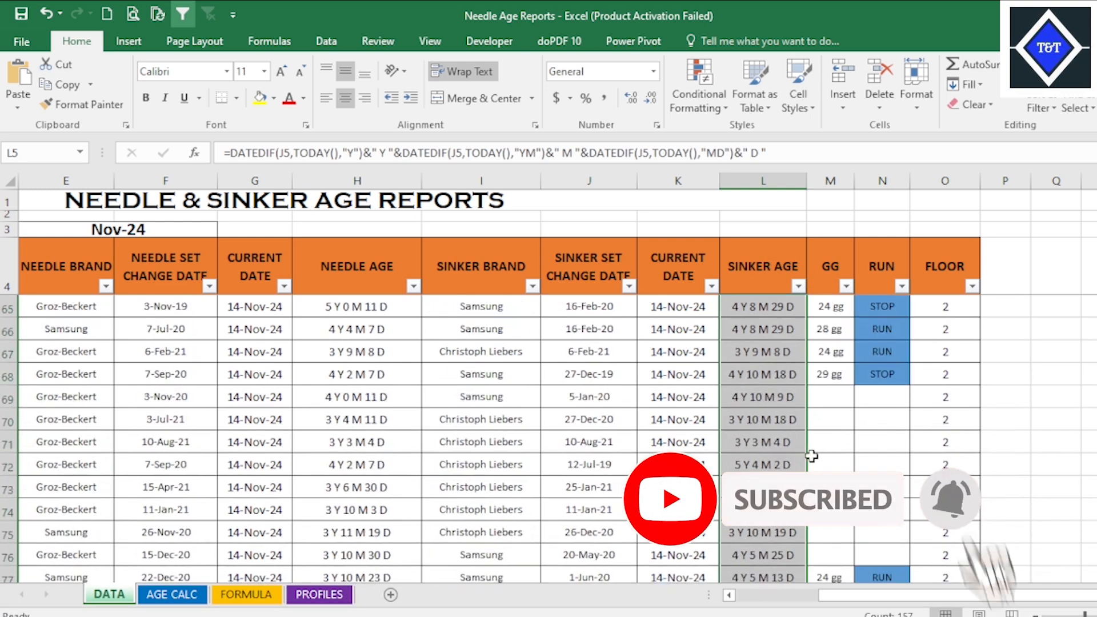
scroll(796, 450, "down", 15)
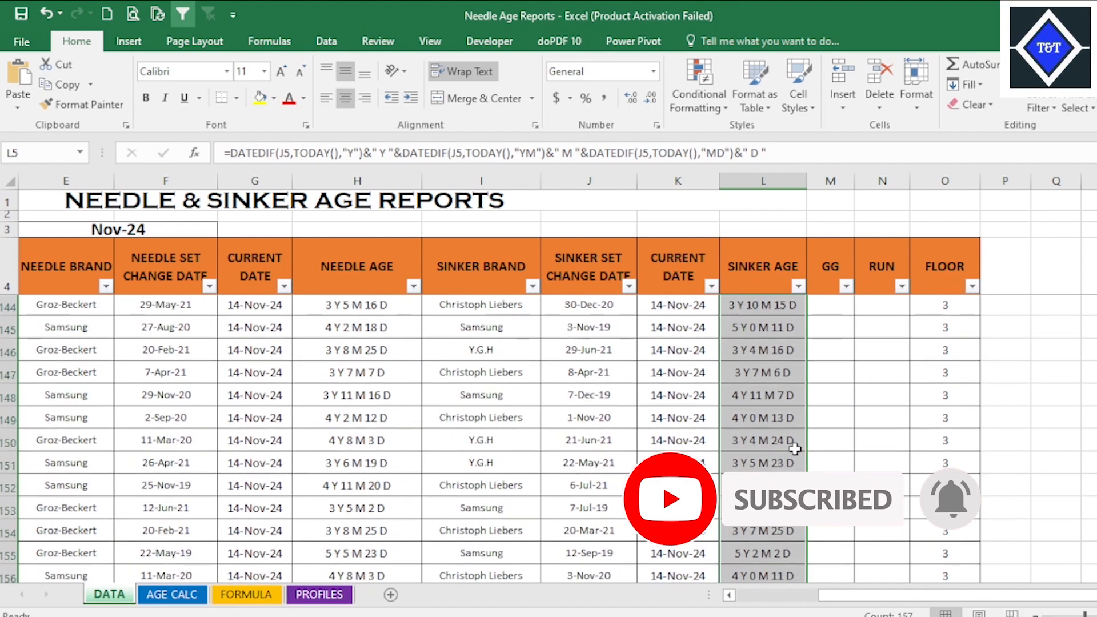
scroll(789, 446, "up", 4)
left_click(765, 416)
scroll(765, 415, "up", 20)
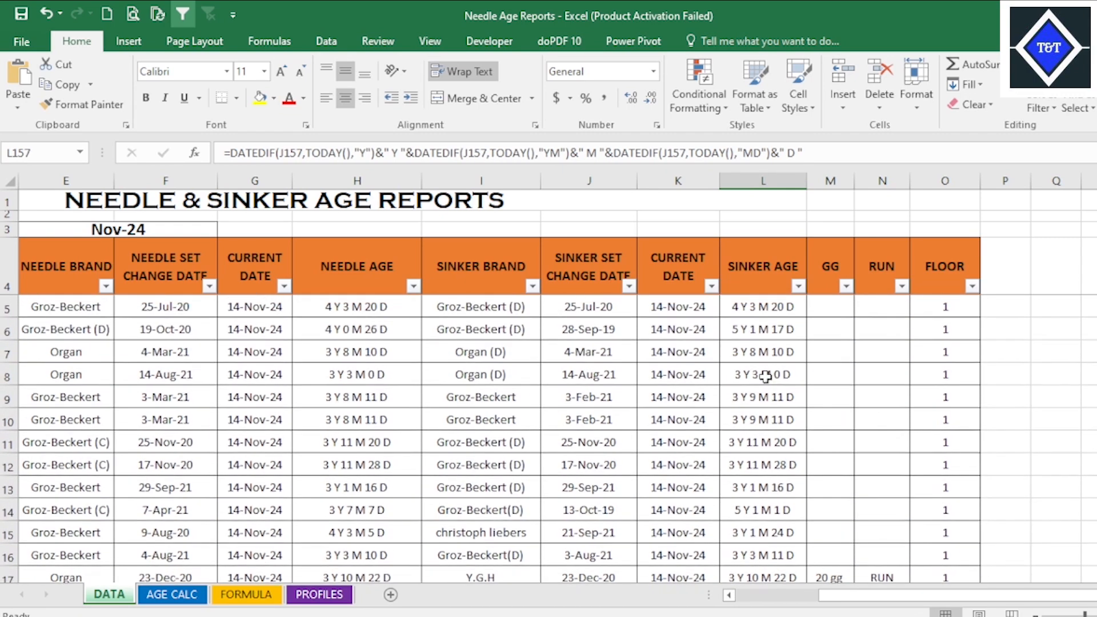
- Check the Sinker Age formulas in the upper rows and review the needle and sinker ages down the whole table
left_click(743, 376)
left_click(710, 378)
left_click(757, 374)
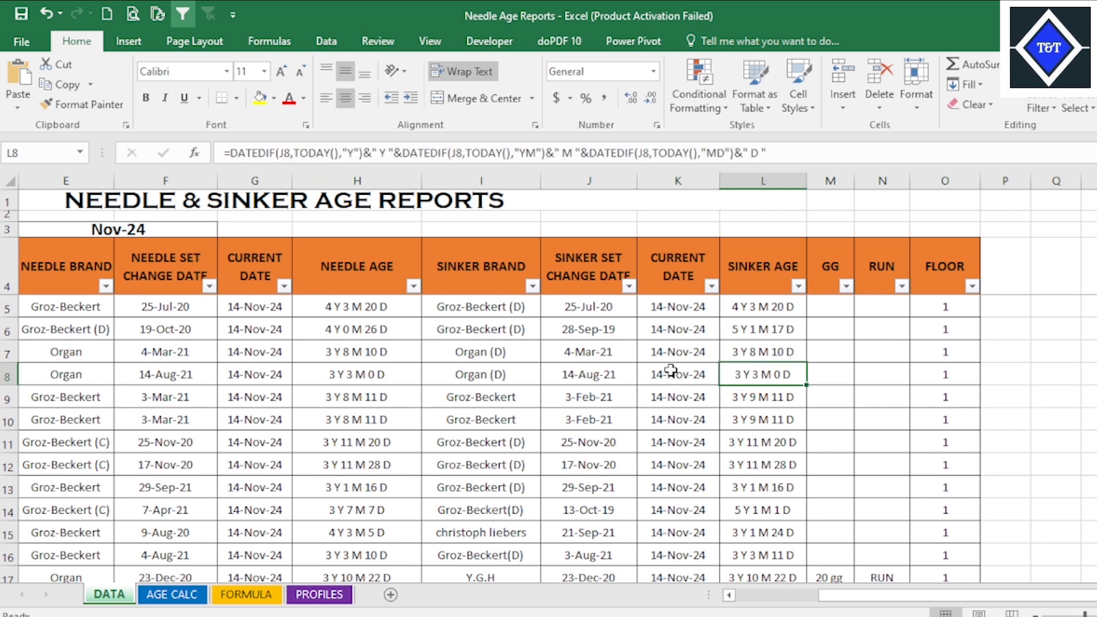
left_click(775, 309)
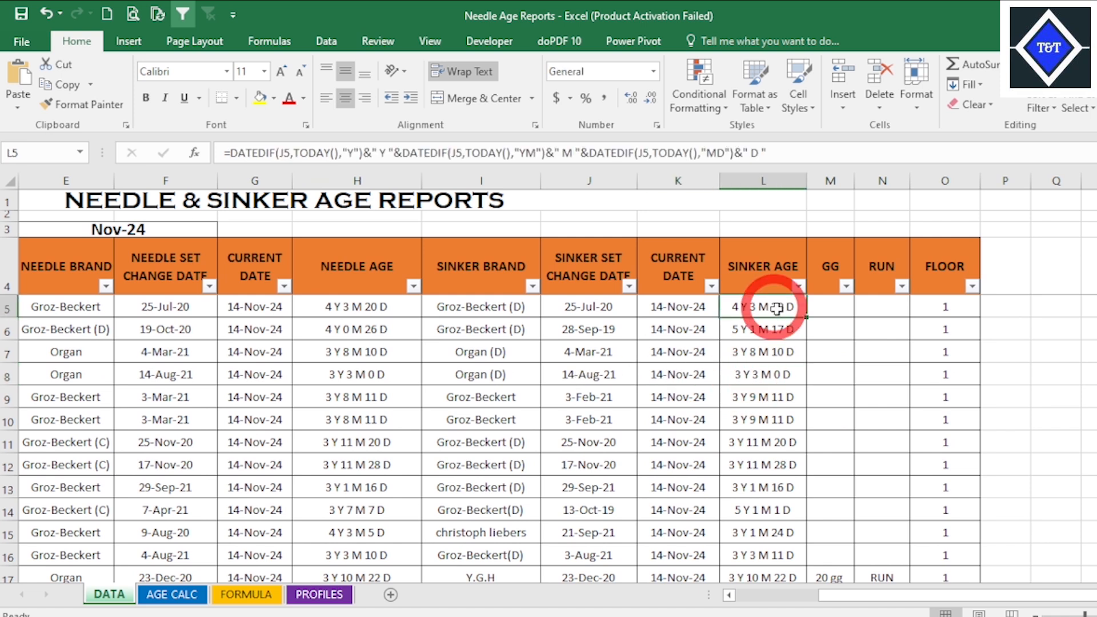
left_click(683, 350)
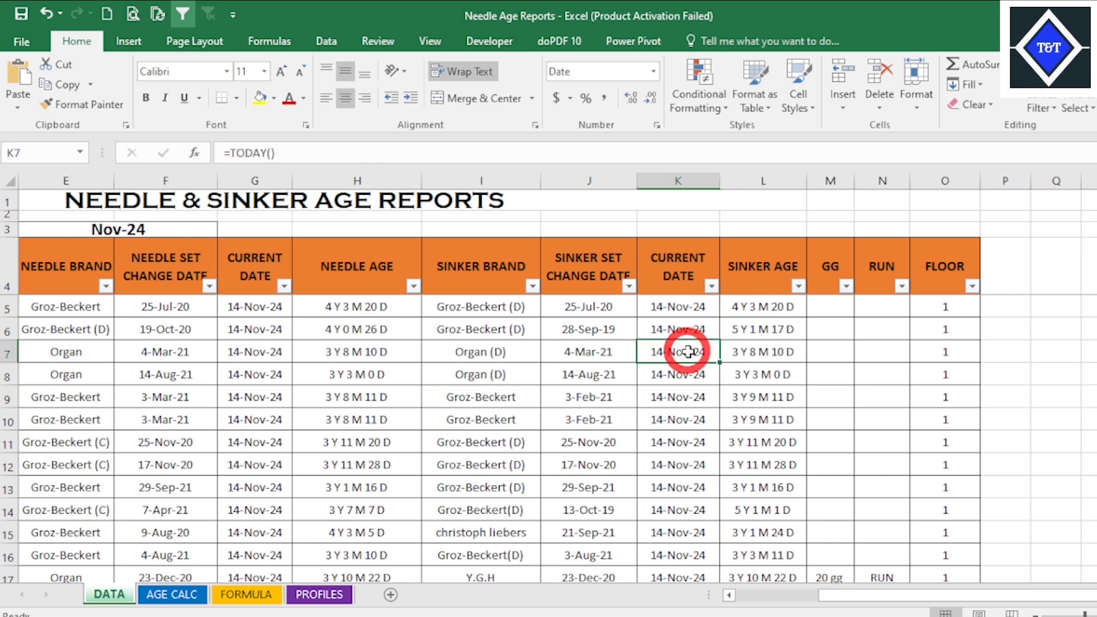
left_click(774, 346)
left_click(779, 323)
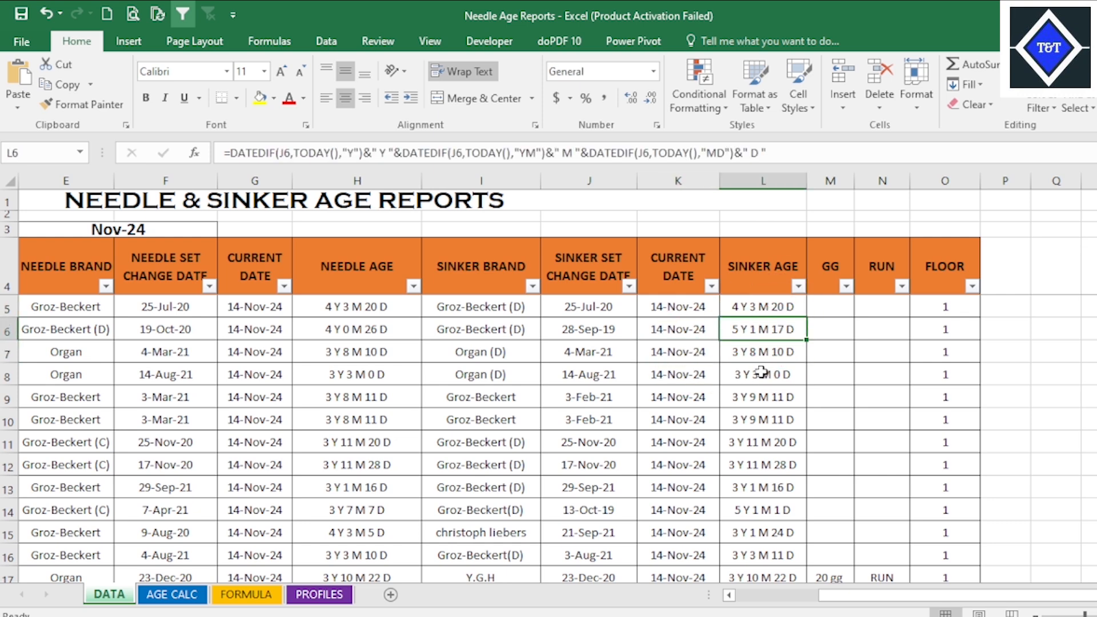
scroll(529, 379, "down", 3)
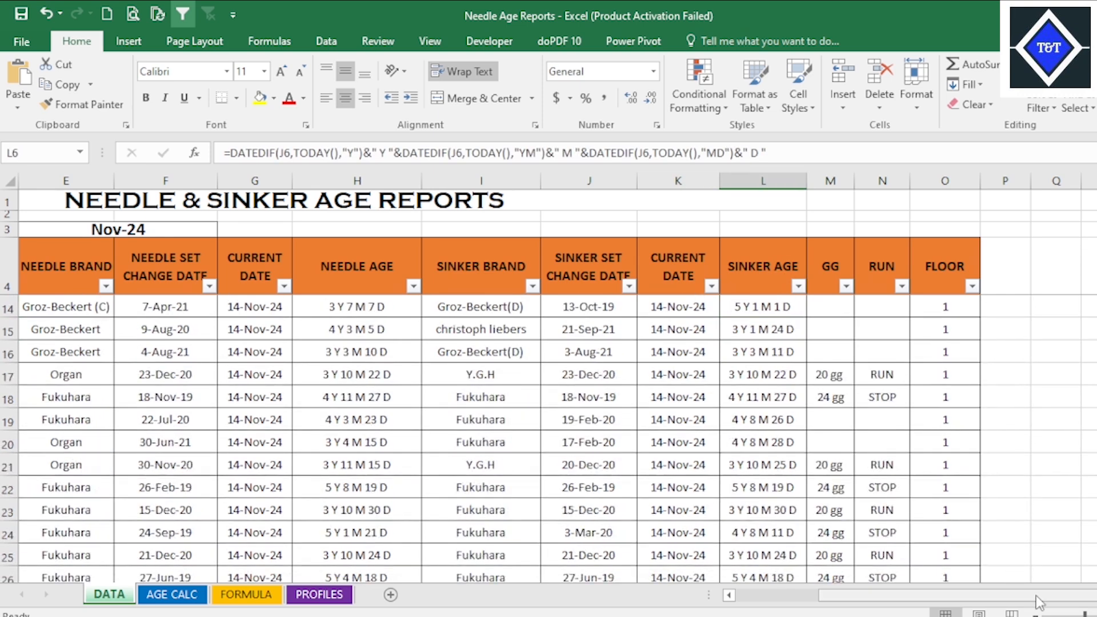
left_click_drag(1043, 600, 802, 584)
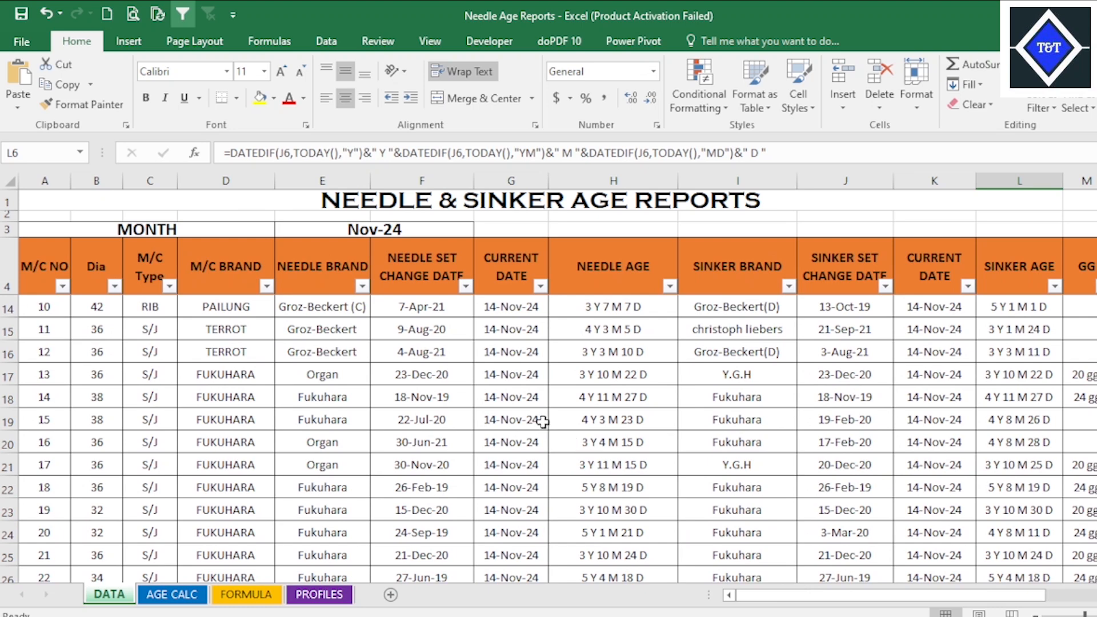
scroll(546, 421, "down", 13)
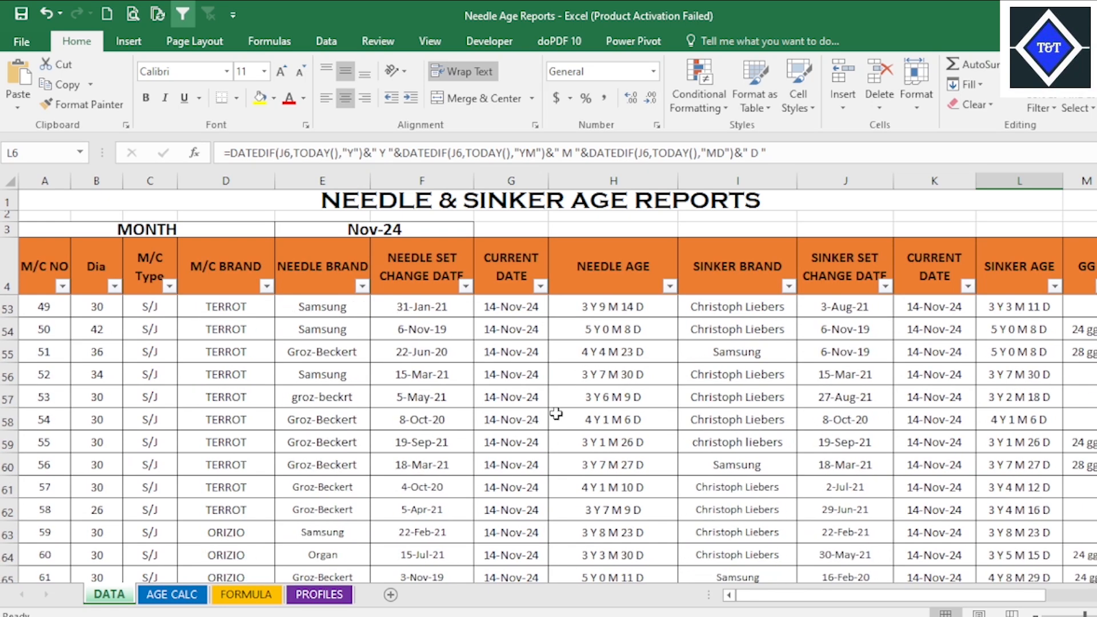
scroll(549, 419, "down", 5)
scroll(558, 416, "down", 4)
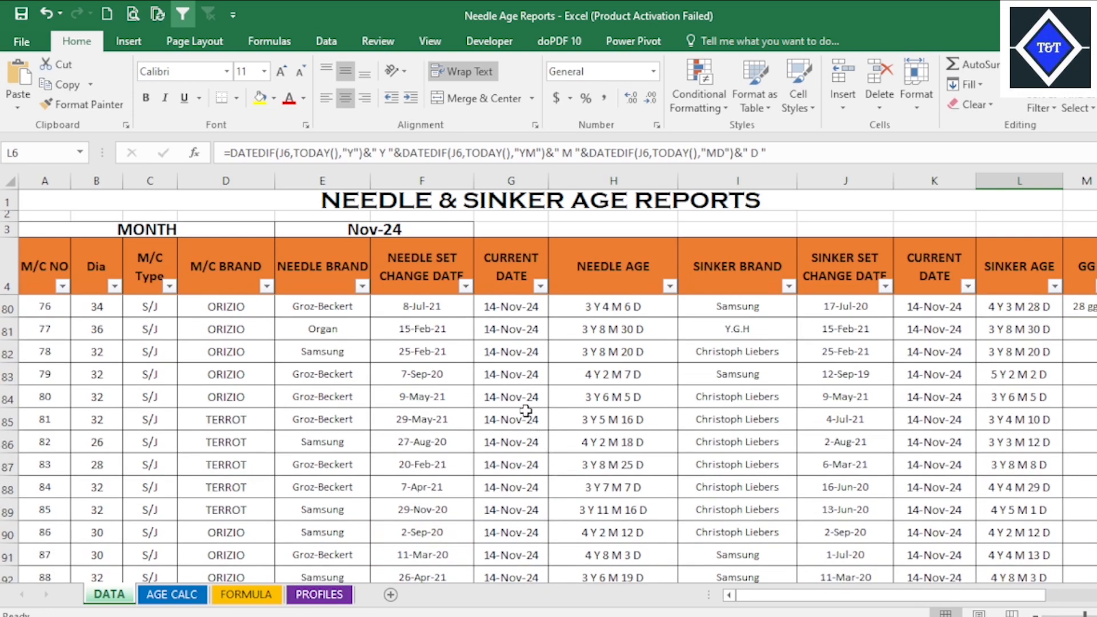
scroll(525, 410, "down", 6)
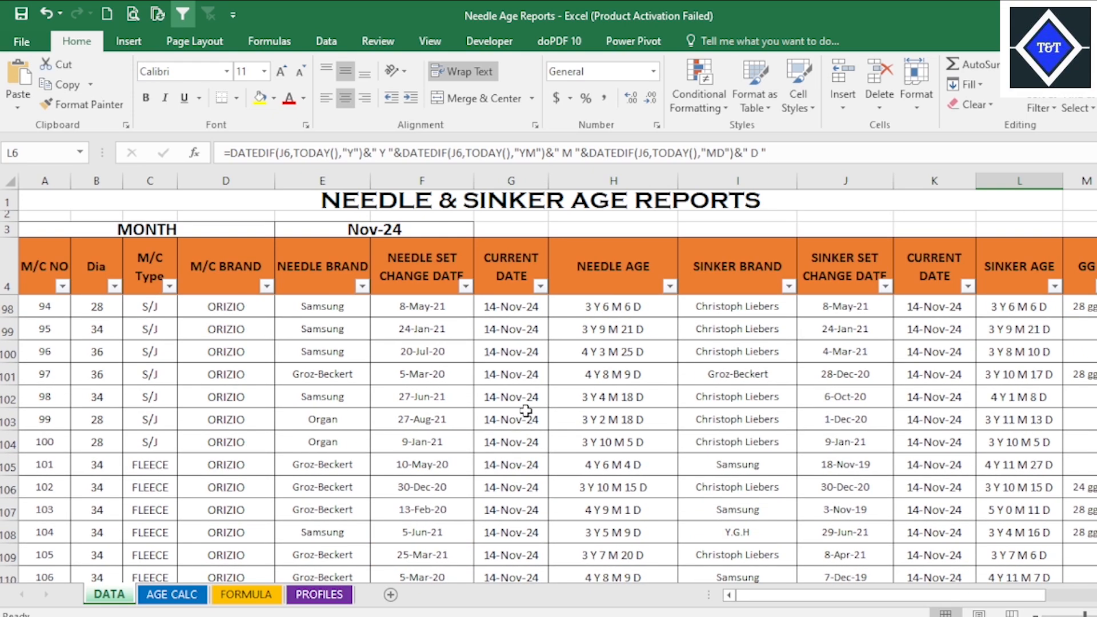
scroll(525, 410, "down", 9)
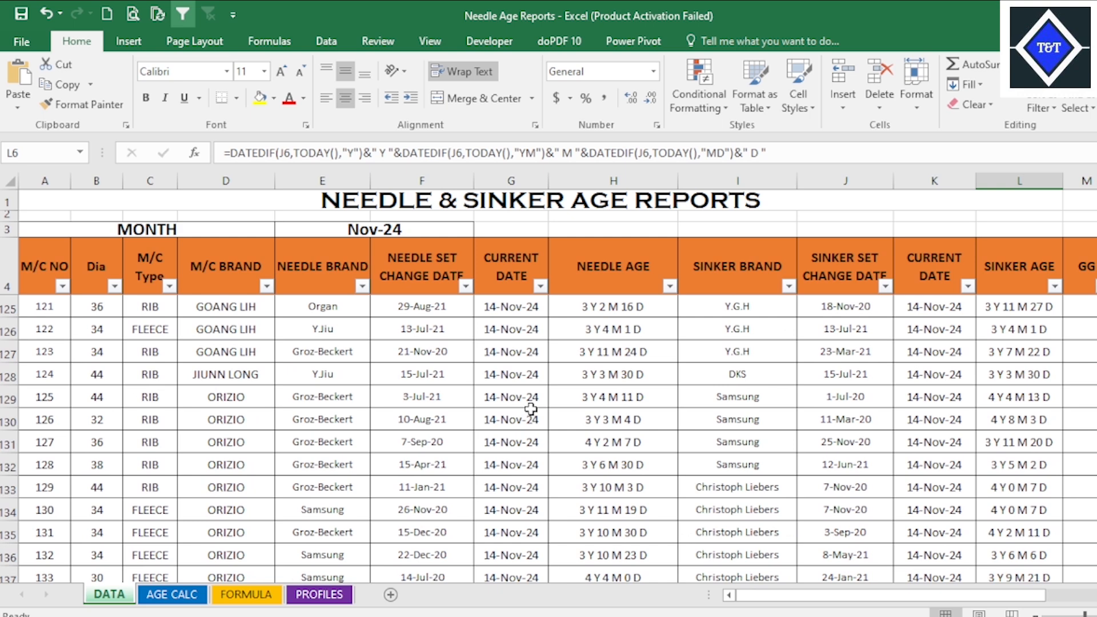